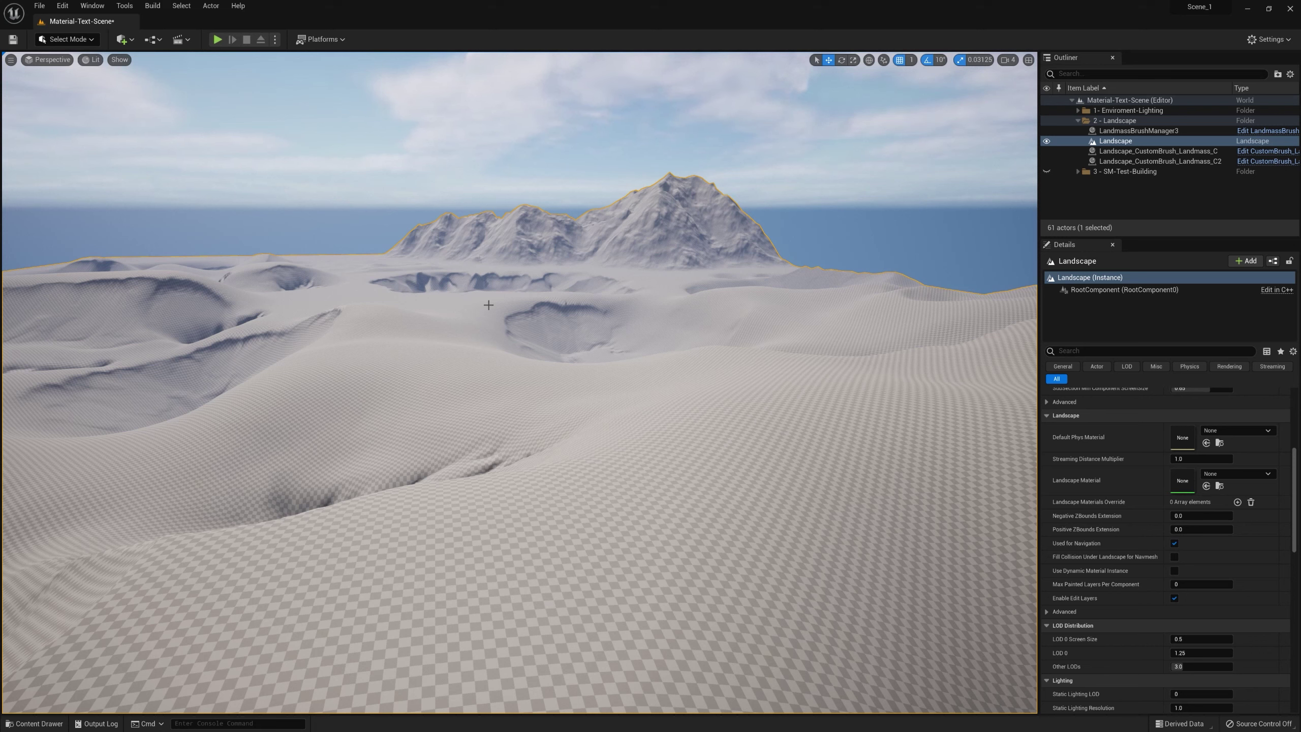
Step: Deselect the landscape and look over its dunes, craters and mountains from several angles
click(818, 248)
right_drag(513, 379, 711, 427)
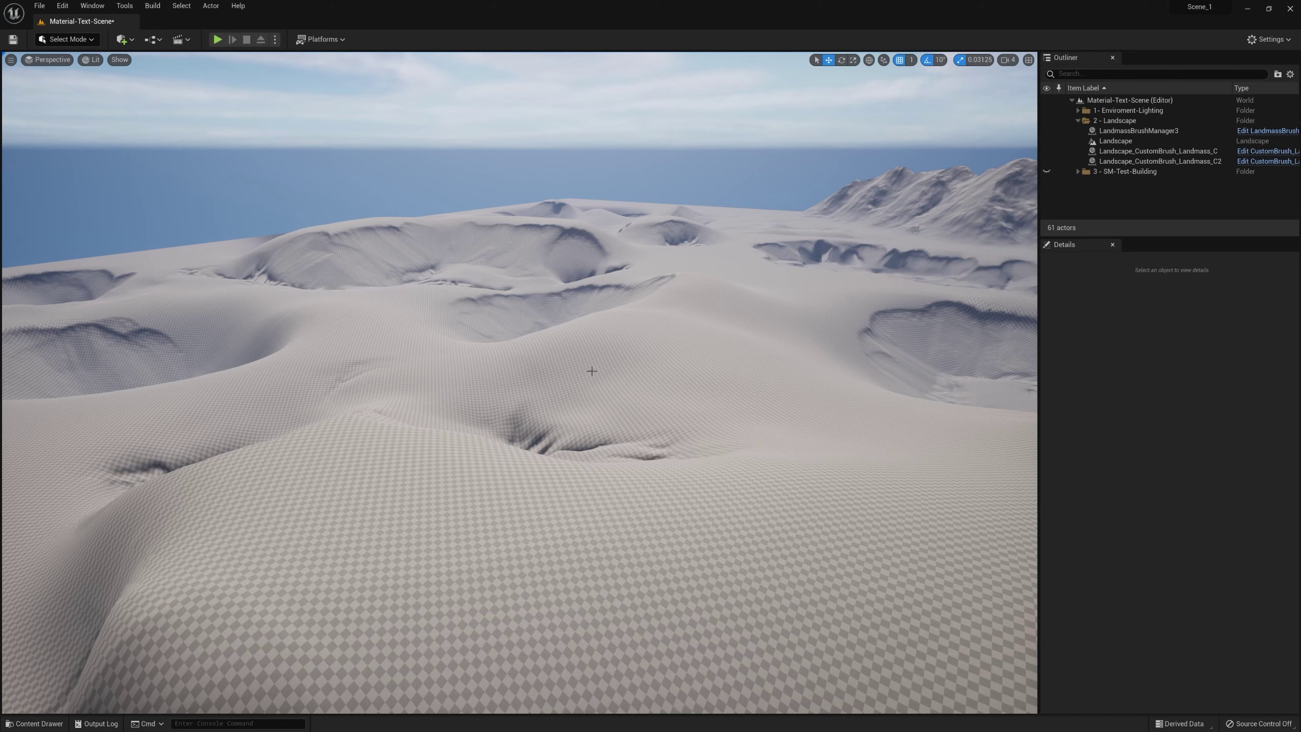
right_drag(568, 392, 632, 399)
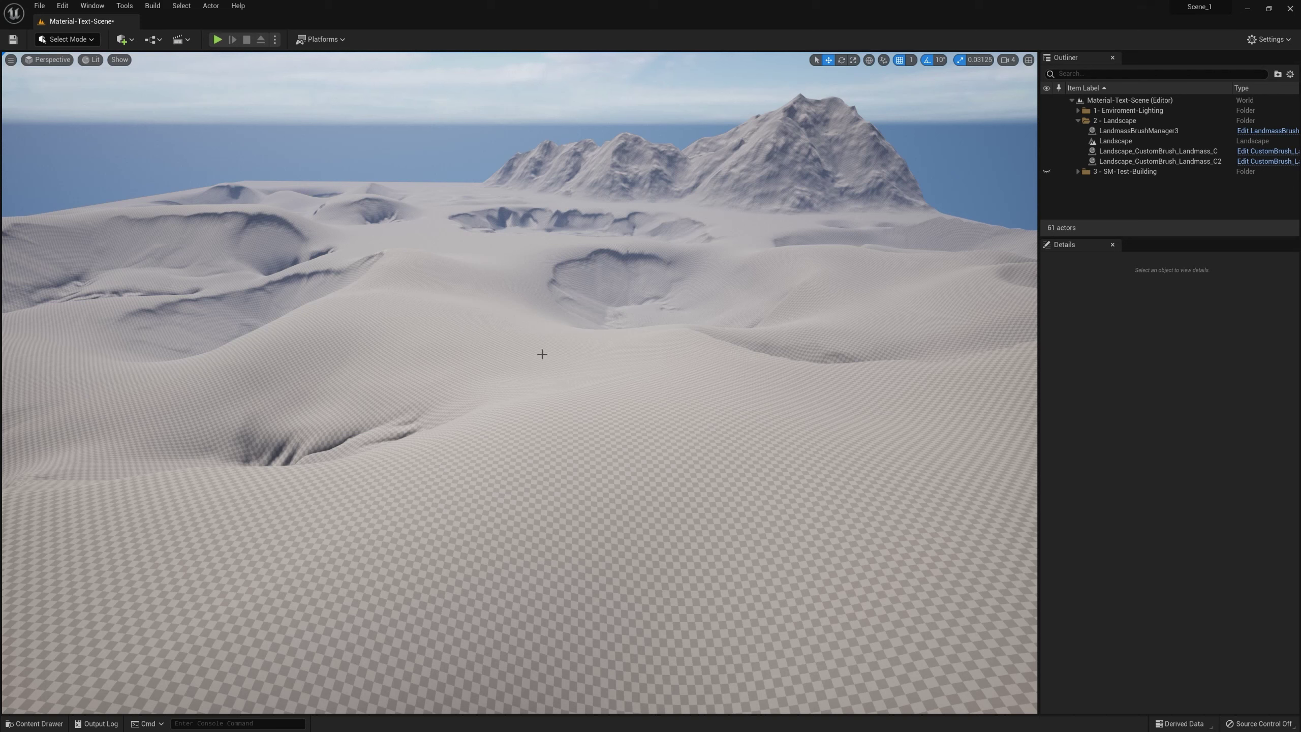
right_drag(506, 354, 545, 347)
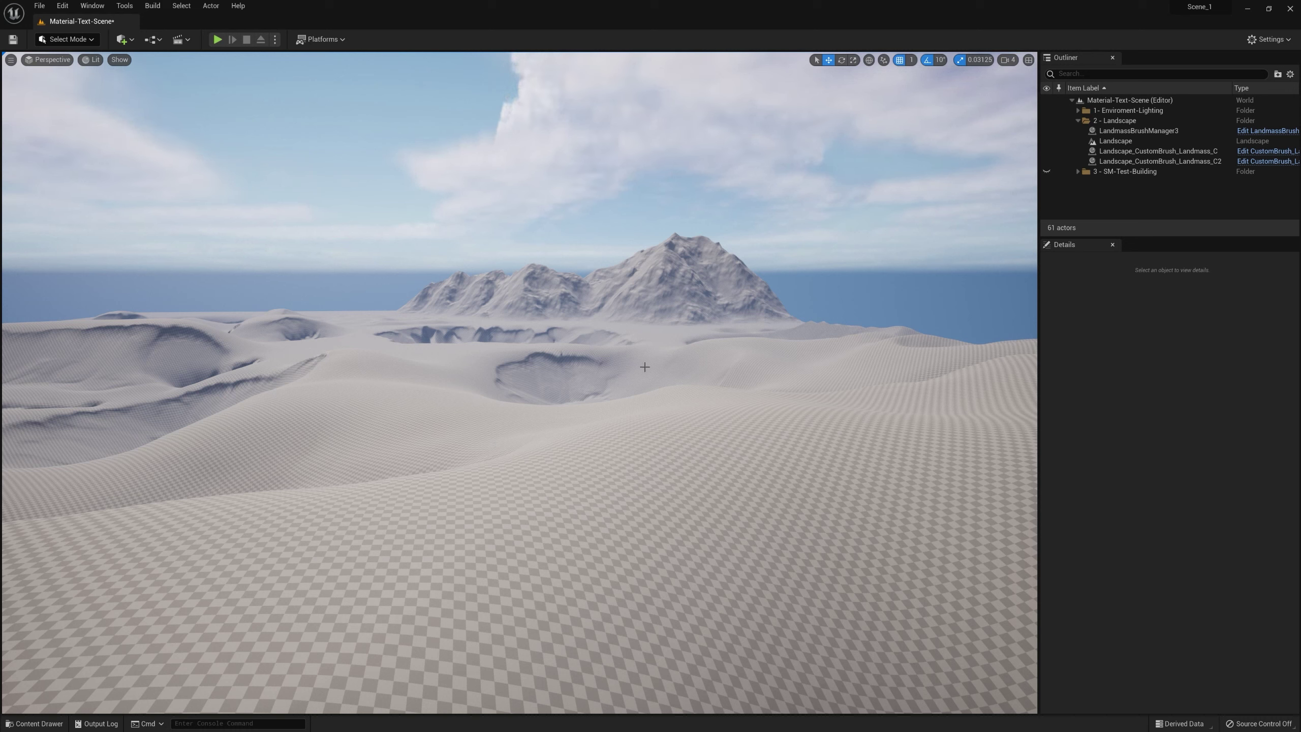
key(w)
right_drag(615, 402, 636, 449)
key(w)
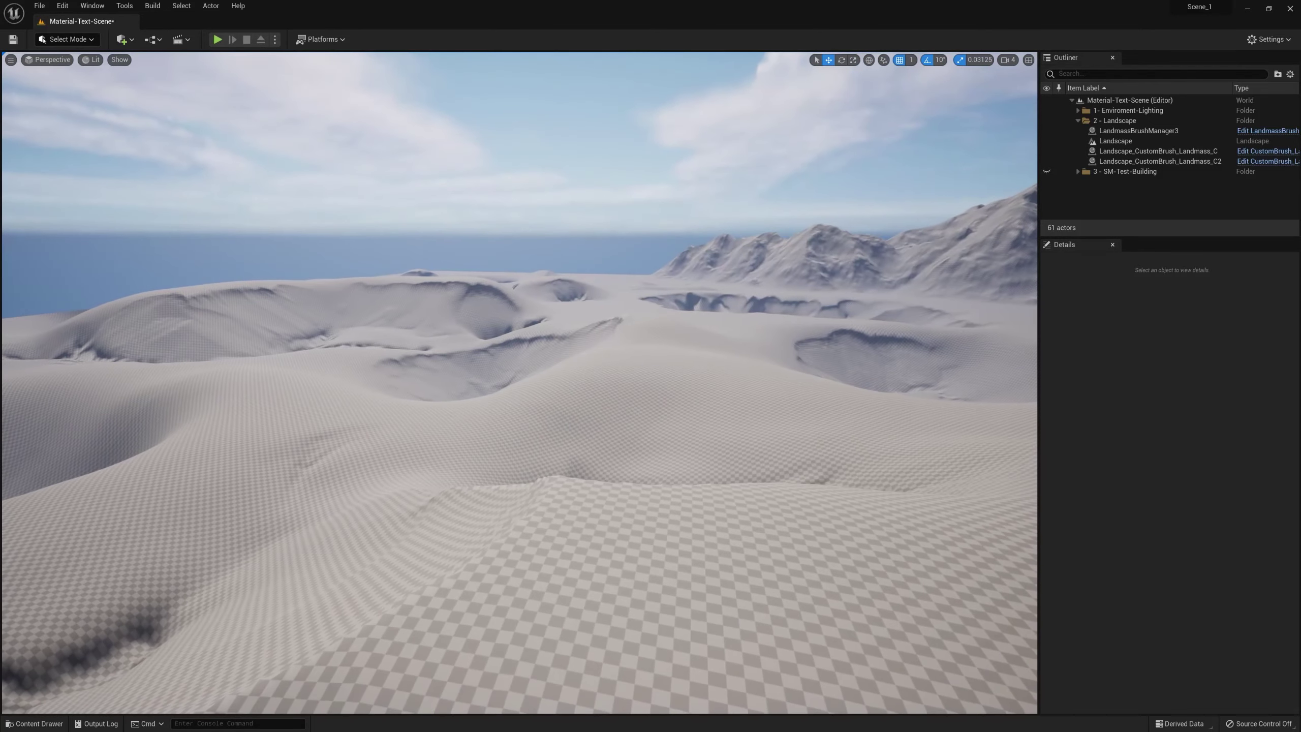
Step: Browse the project content to the Function folder under Scene-1, Materials, Landscape
click(36, 723)
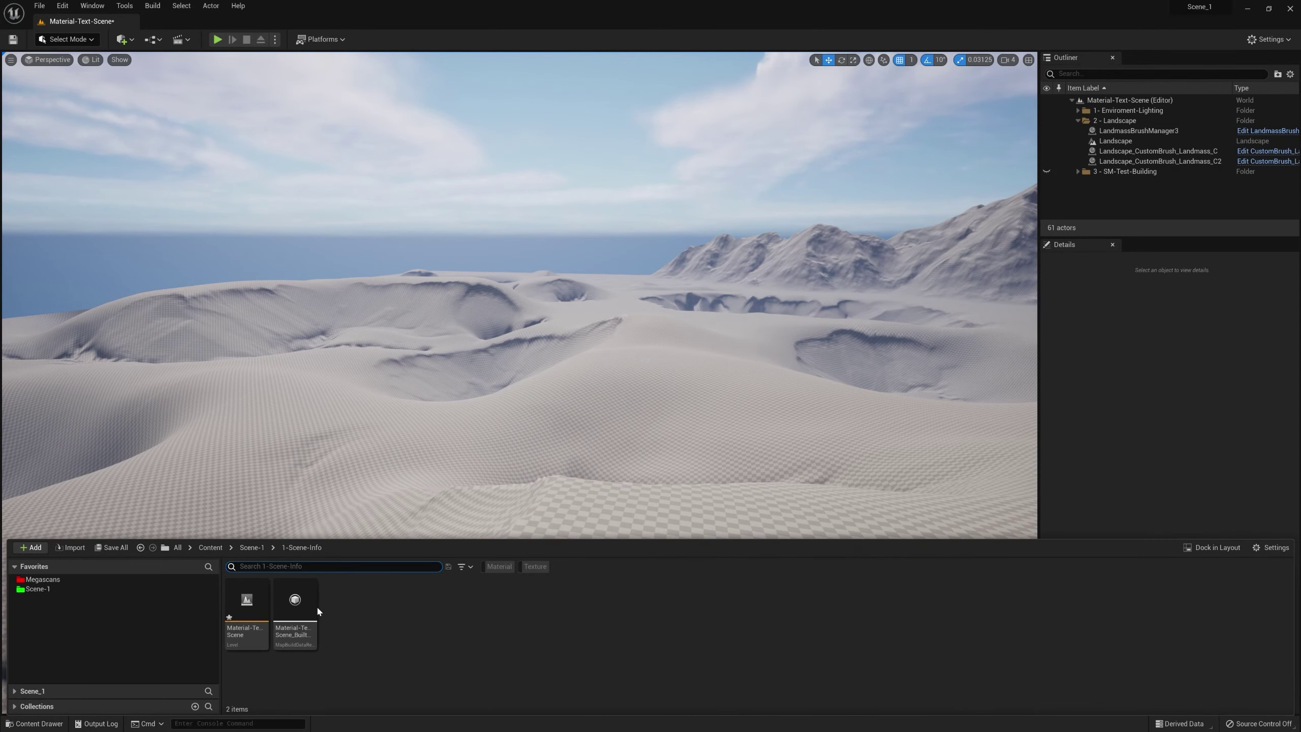
click(251, 547)
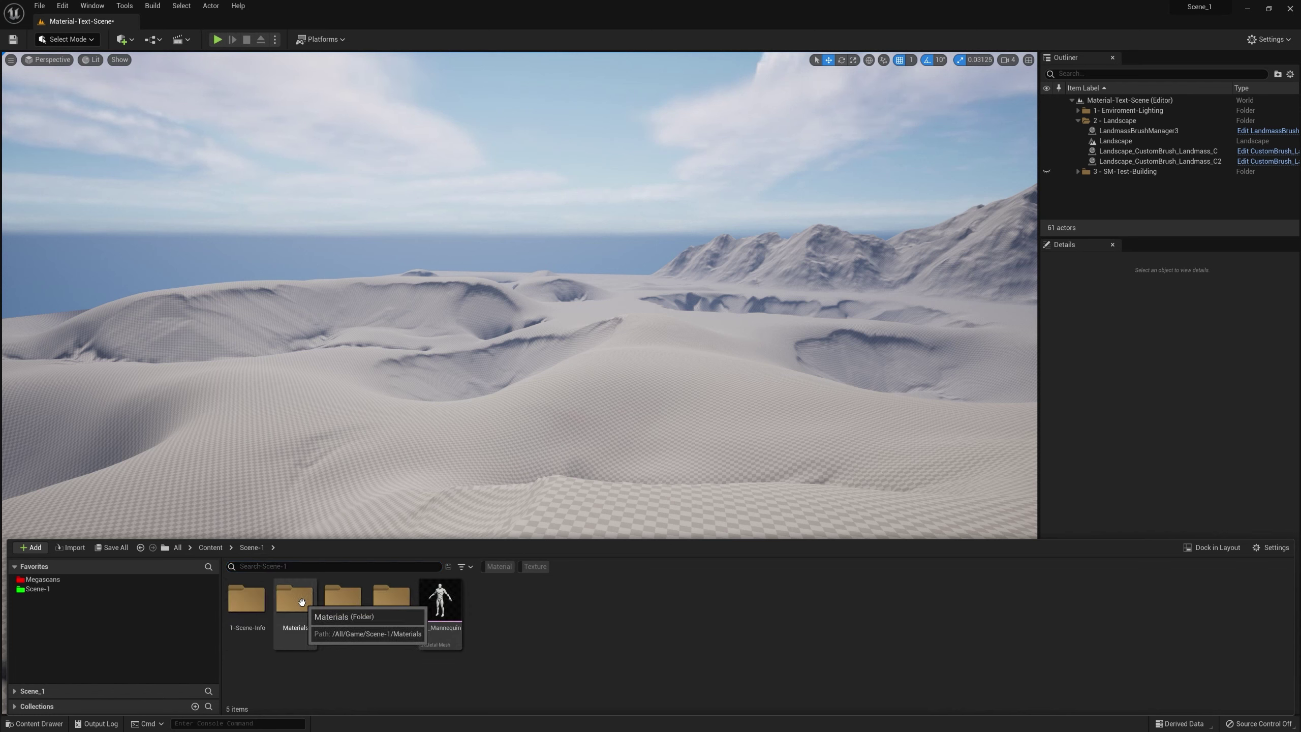
double_click(296, 600)
double_click(296, 600)
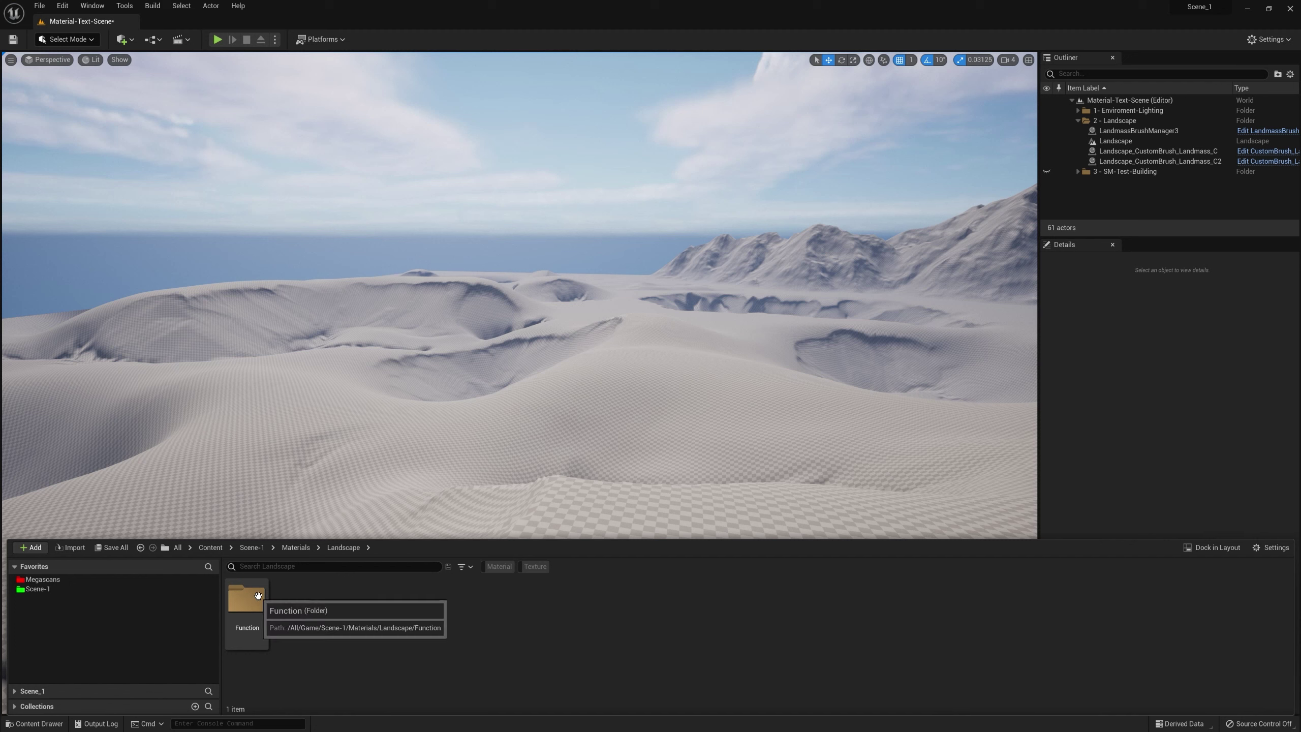
click(244, 609)
double_click(243, 608)
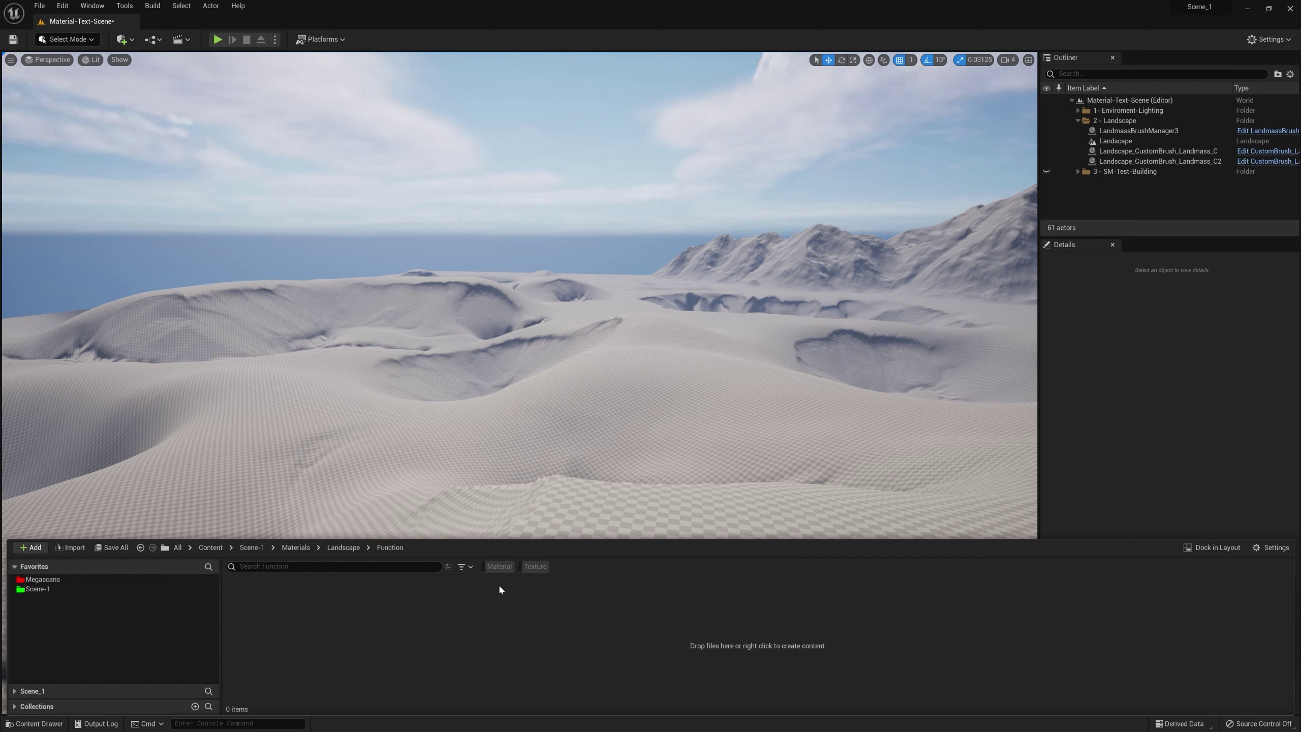
Step: Create a new material named KM-Landscape in the Landscape folder under Materials
click(296, 547)
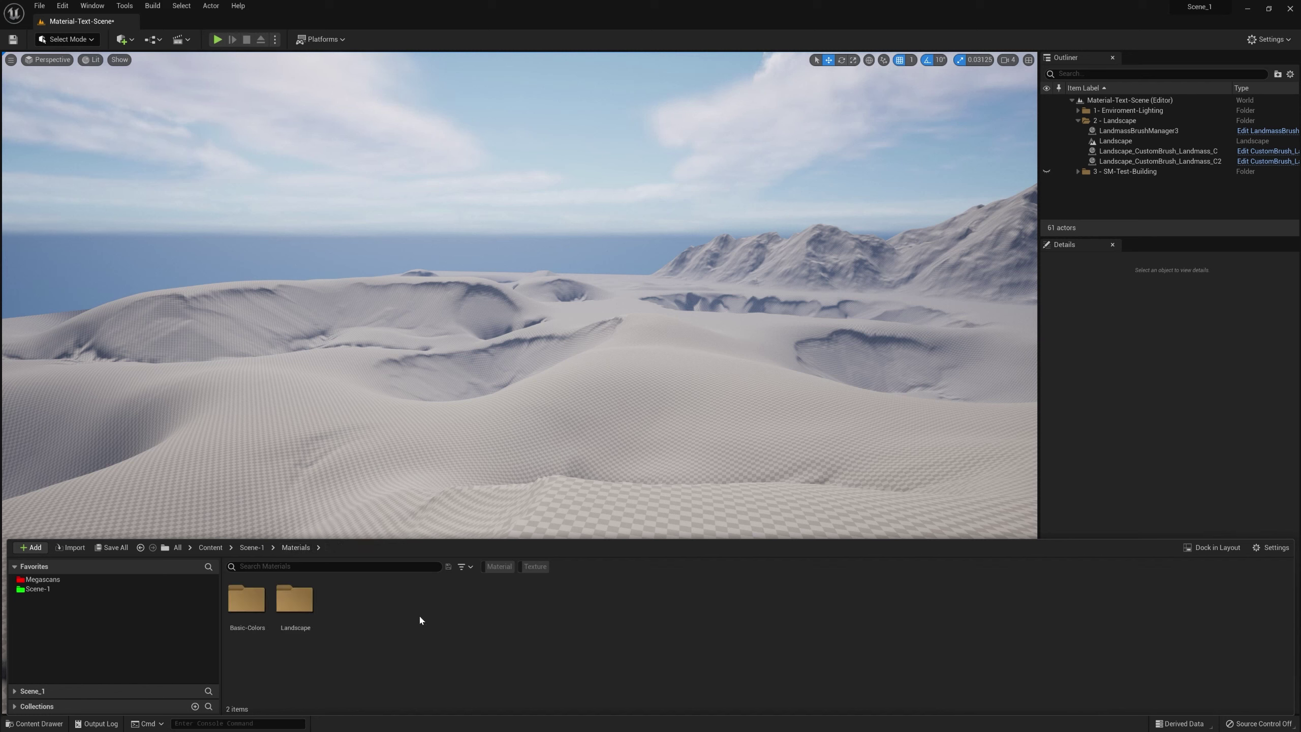
right_click(420, 619)
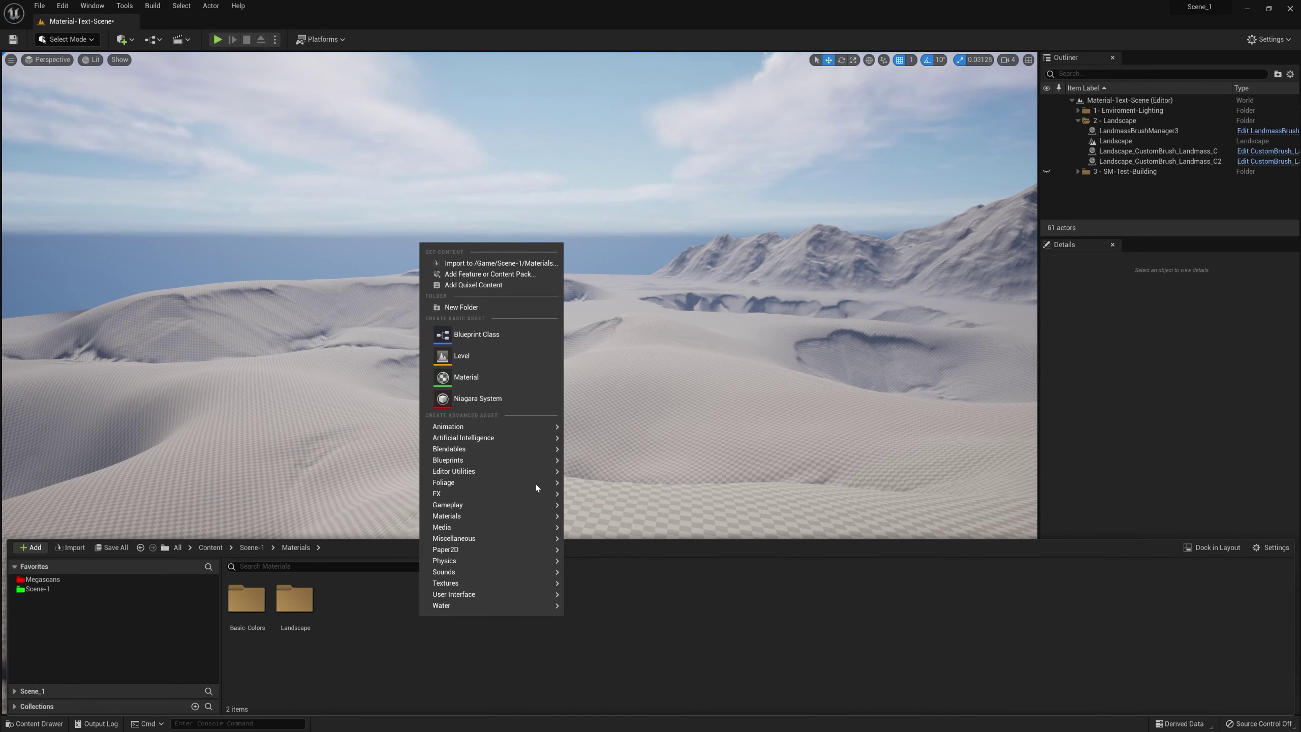
click(355, 671)
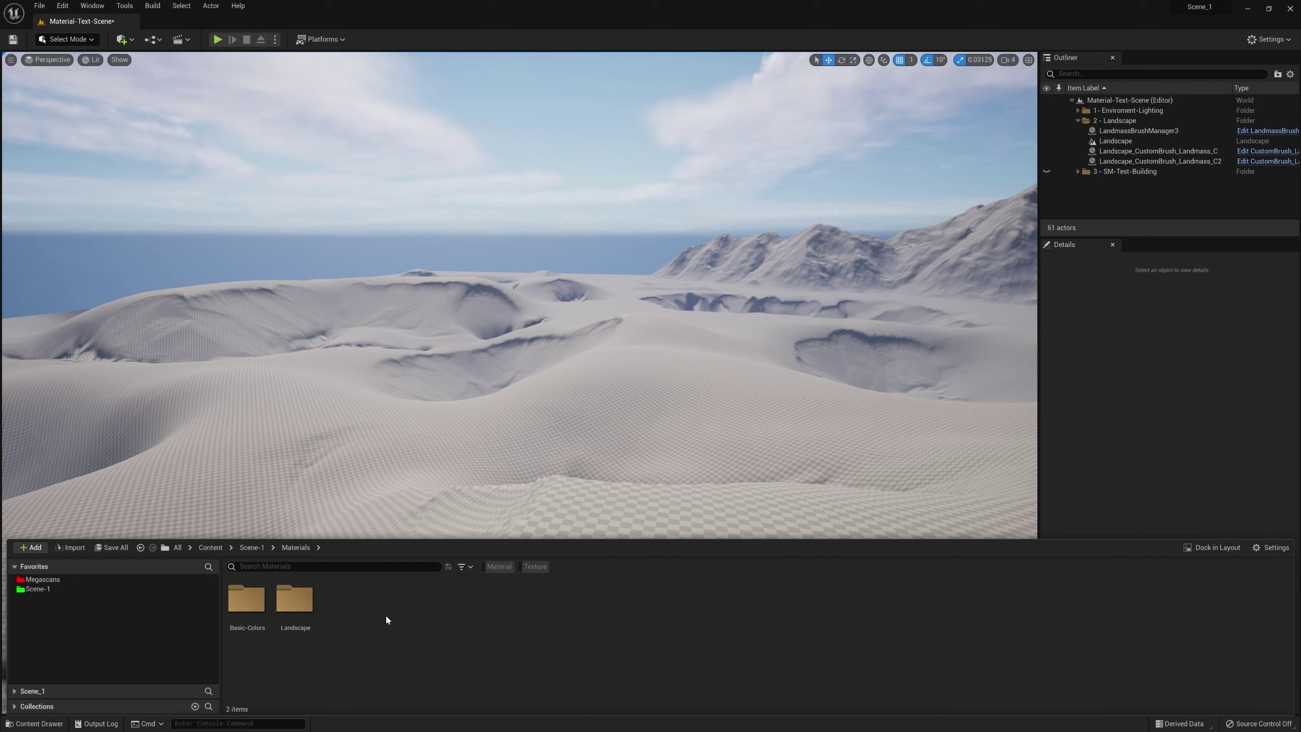
double_click(300, 601)
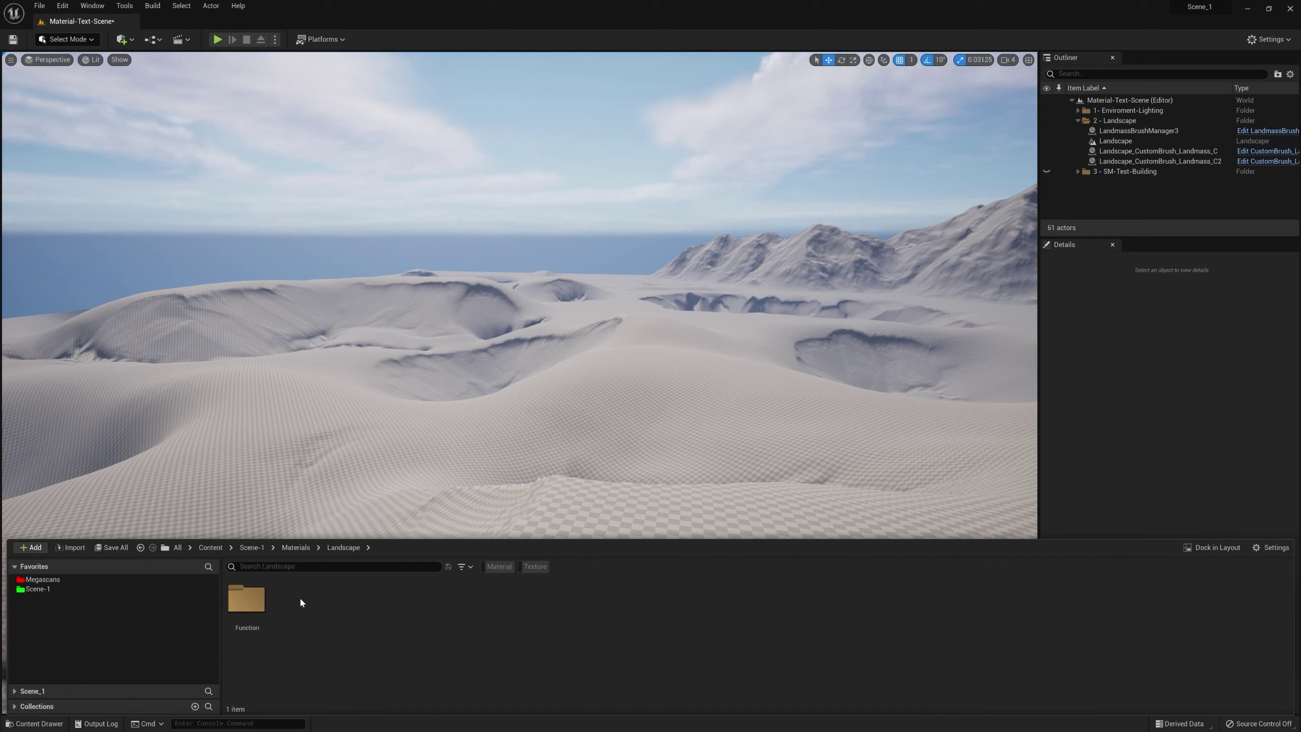
right_click(387, 616)
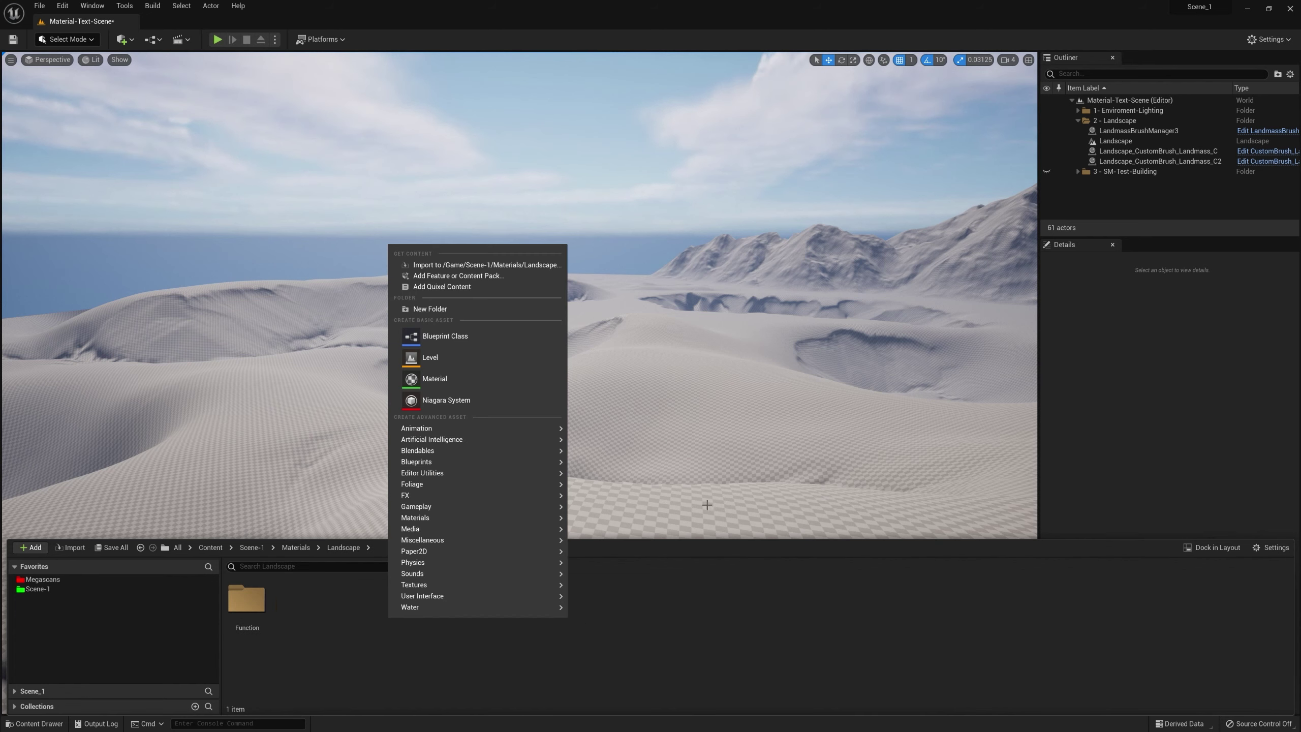
click(473, 382)
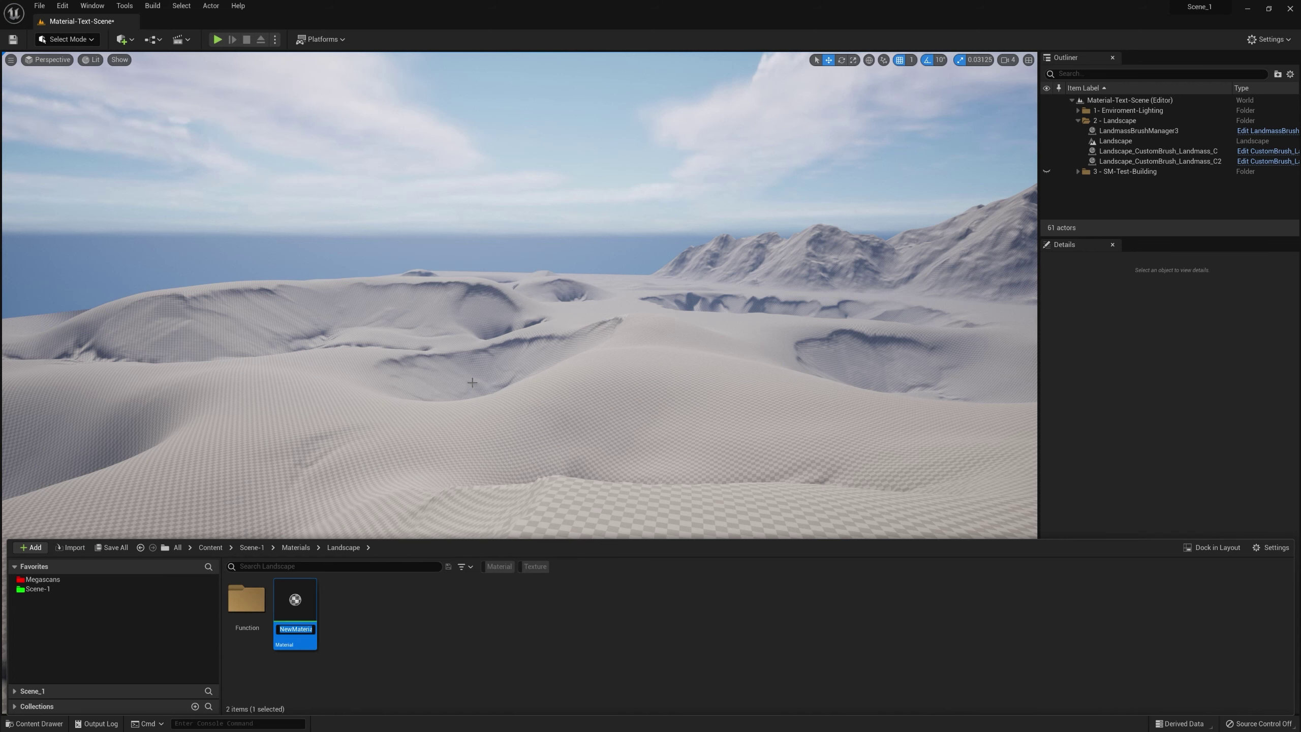
text(KM-La)
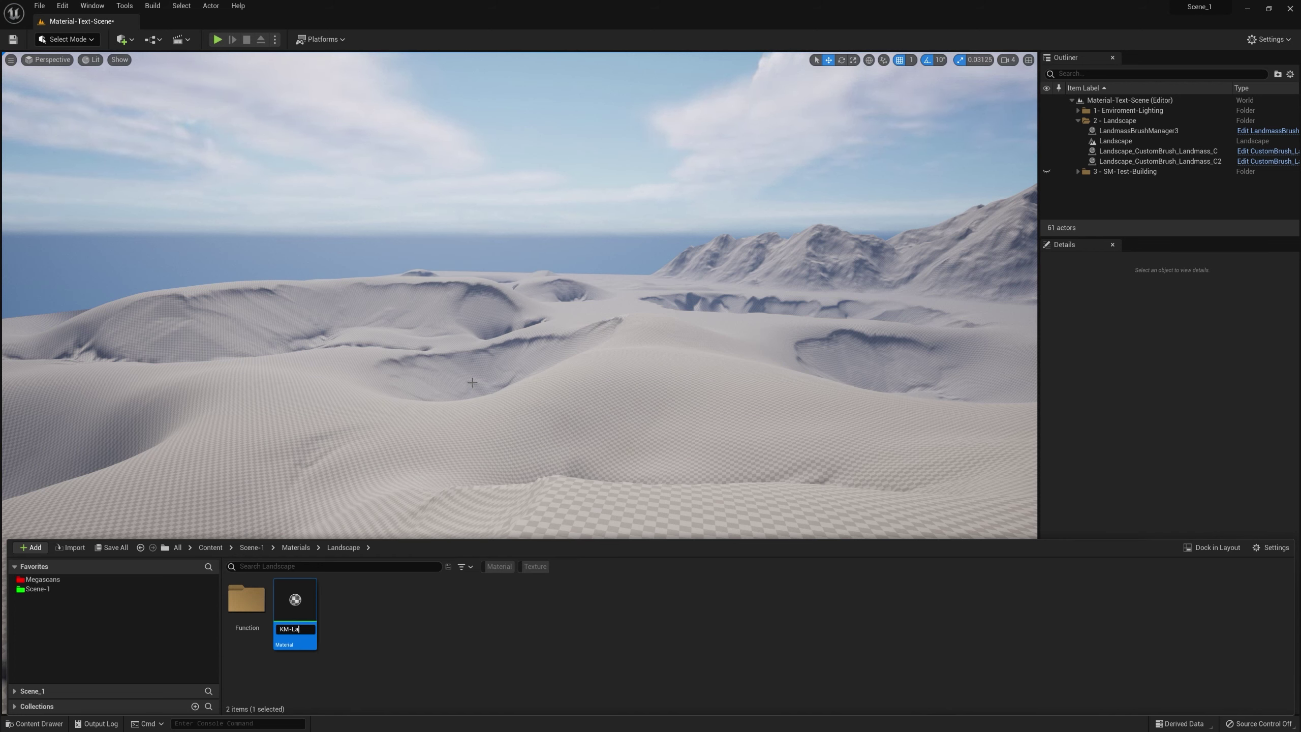
text(ndsac)
key(BackSpace)
key(BackSpace)
key(BackSpace)
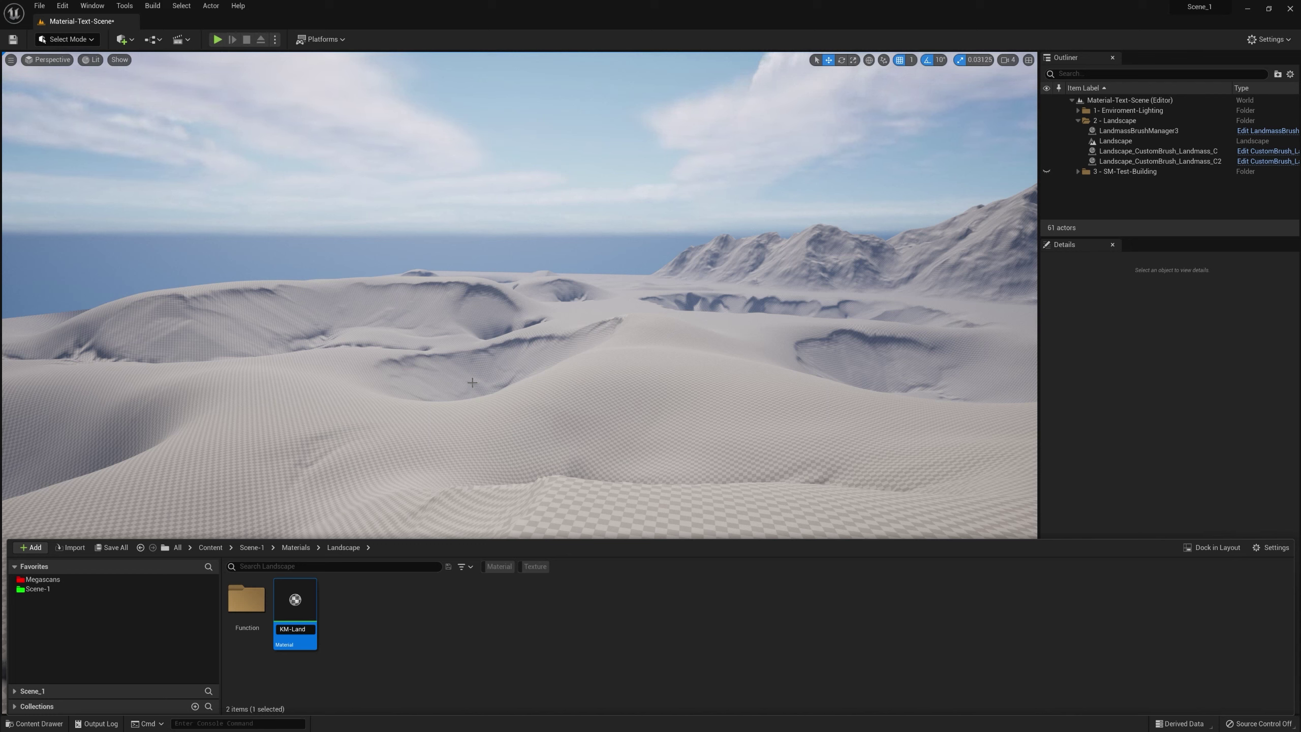
text(scape)
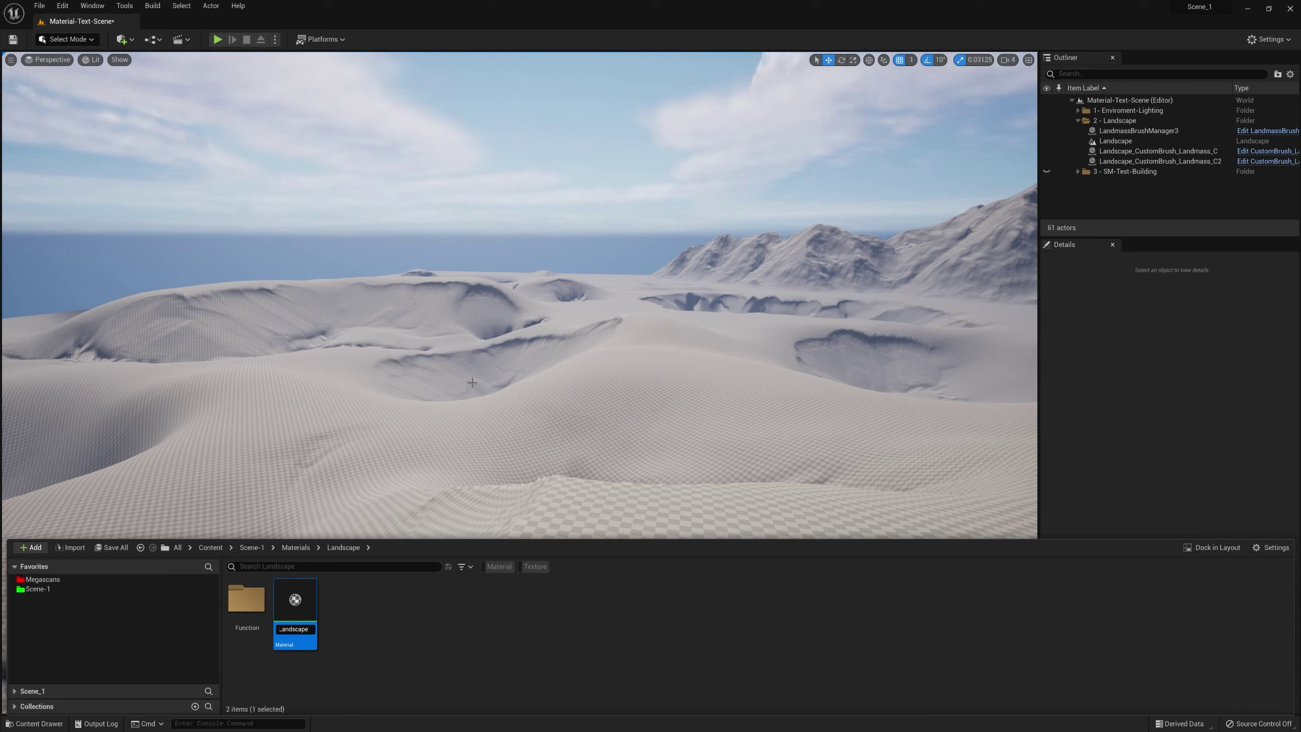
key(Return)
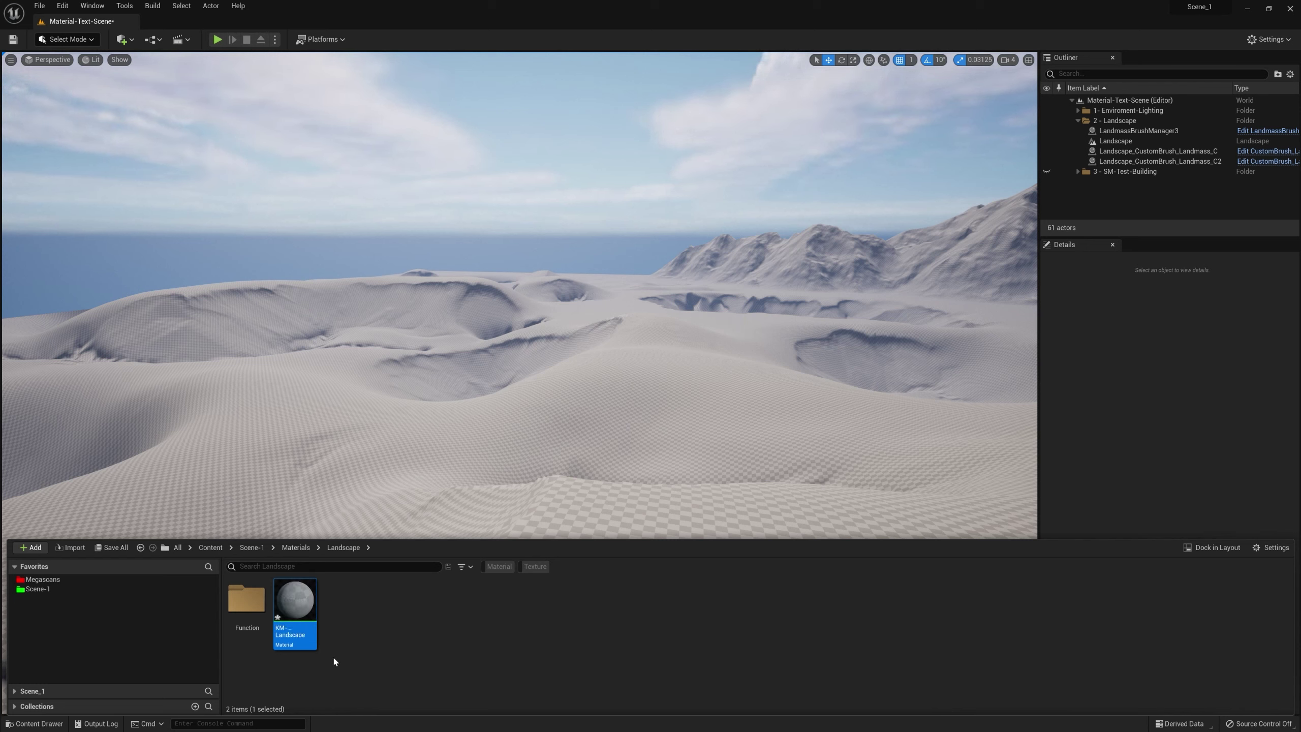
Step: Create a material instance from the KM-Landscape material, keeping its default name
right_click(302, 606)
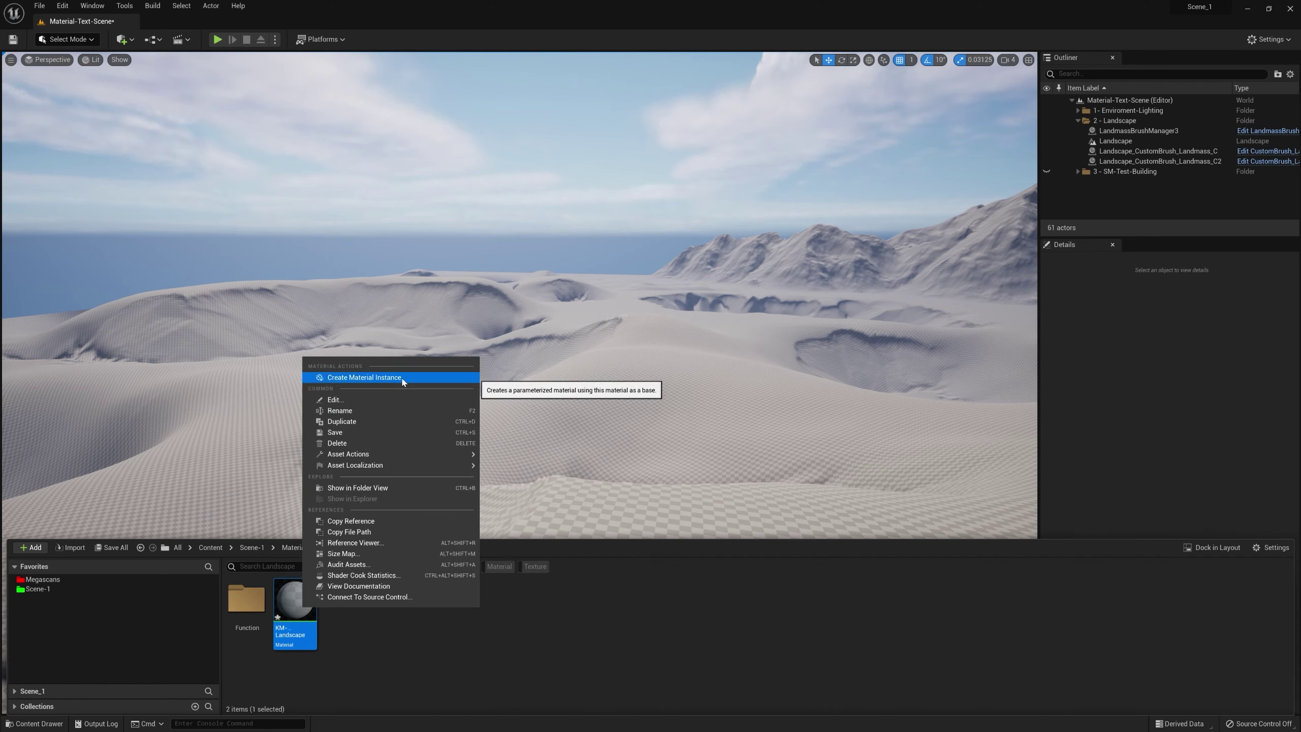
click(365, 377)
key(Return)
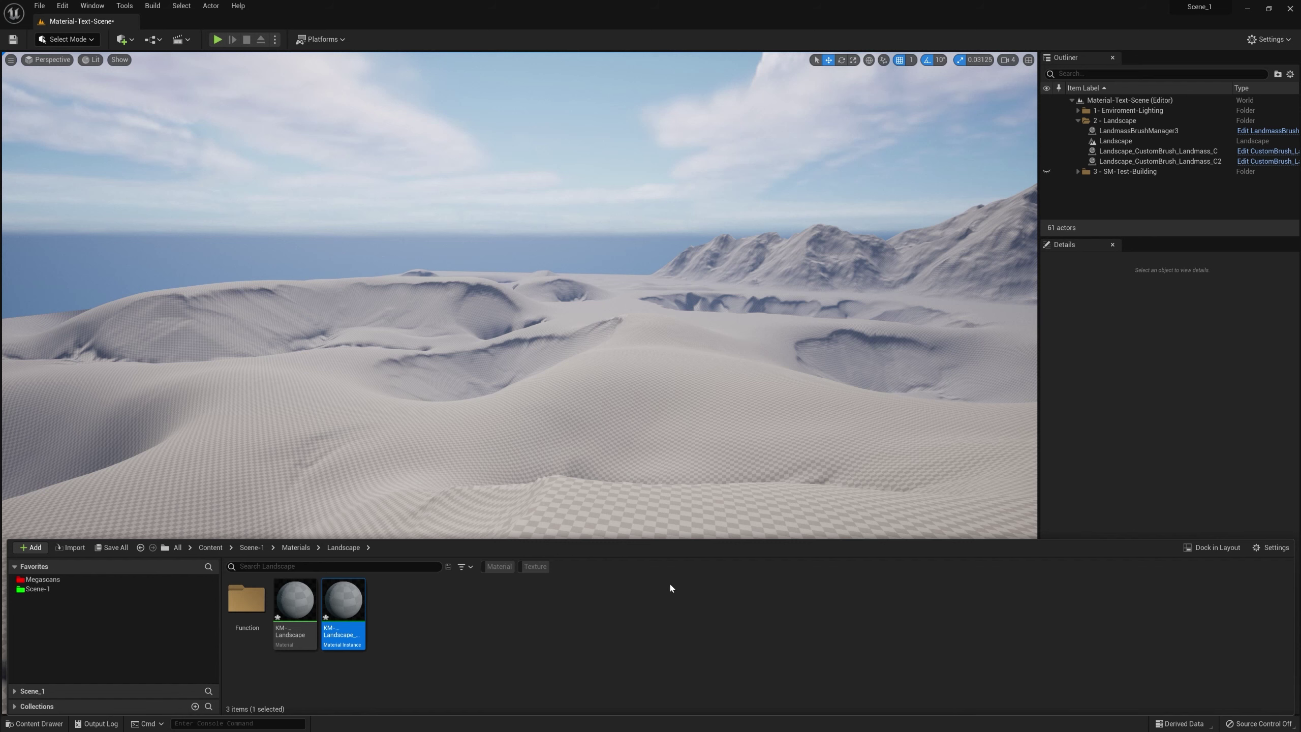
Step: Assign the KM-Landscape material instance as the Landscape Material of the scene's landscape
click(714, 529)
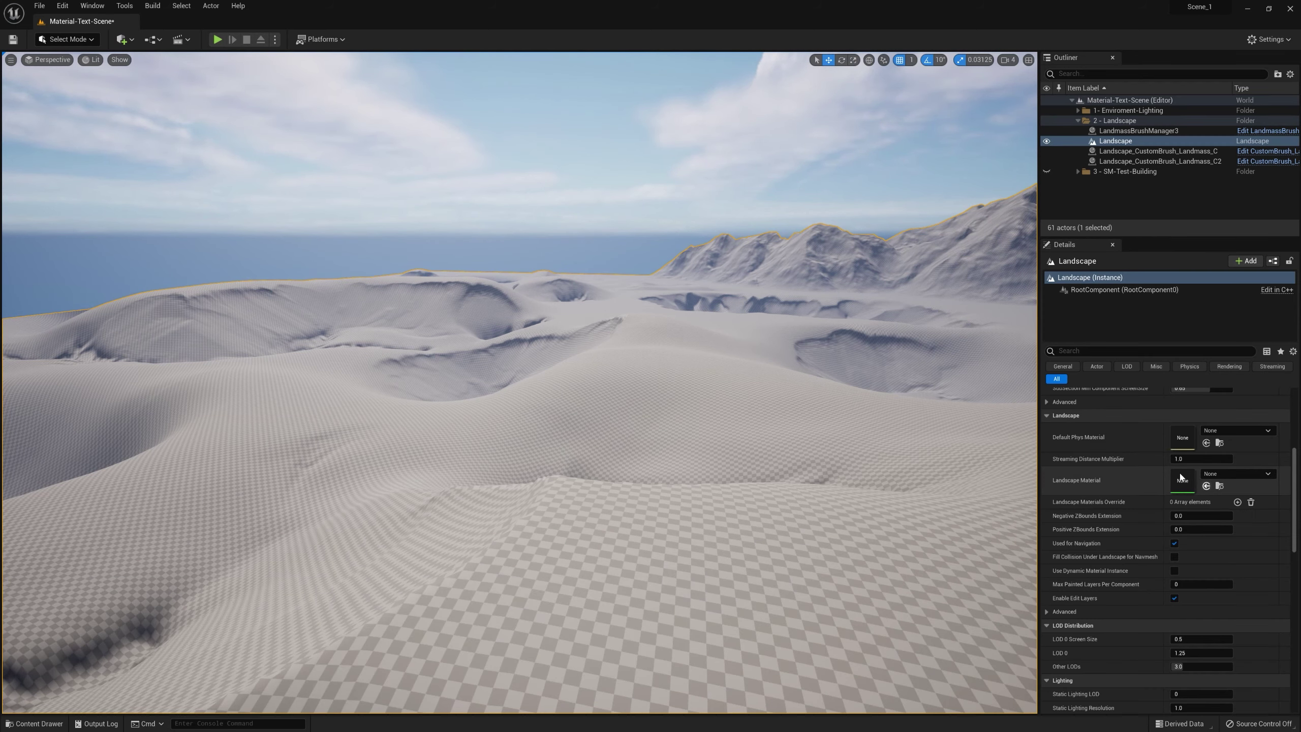
click(36, 723)
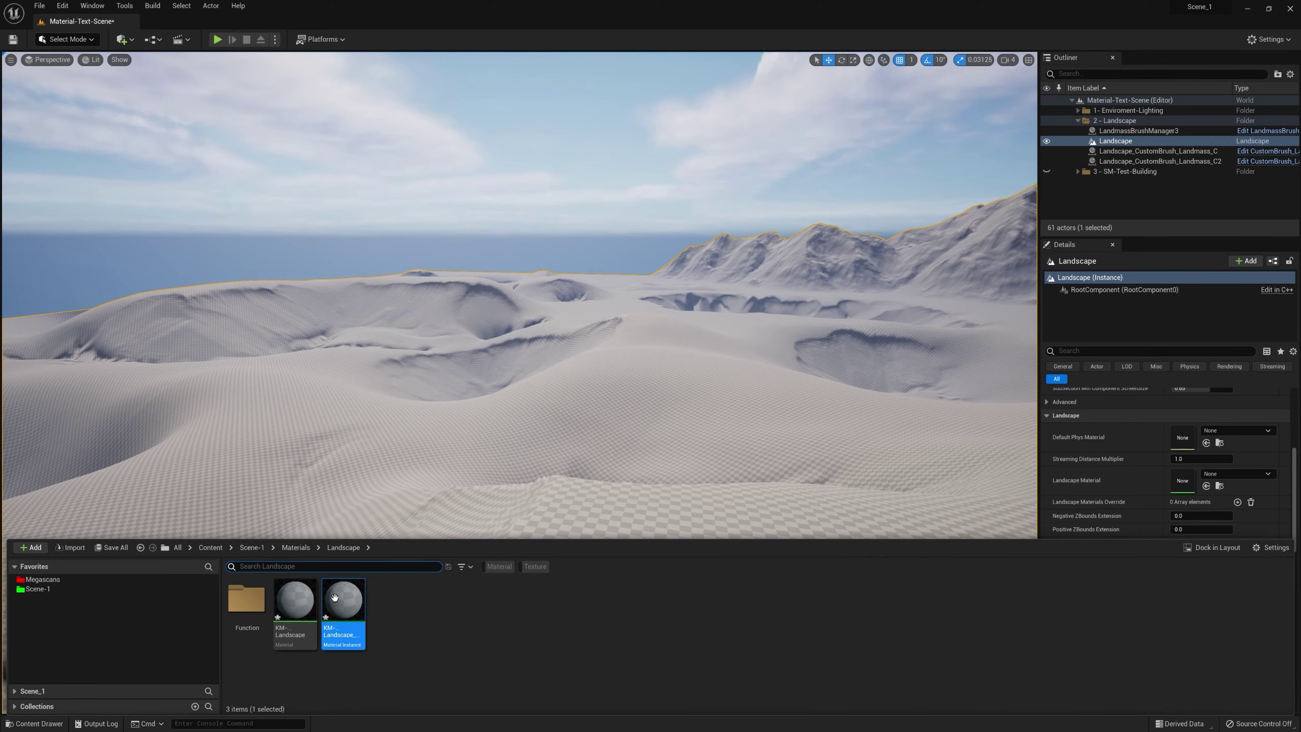
scroll(1197, 442, down, 2)
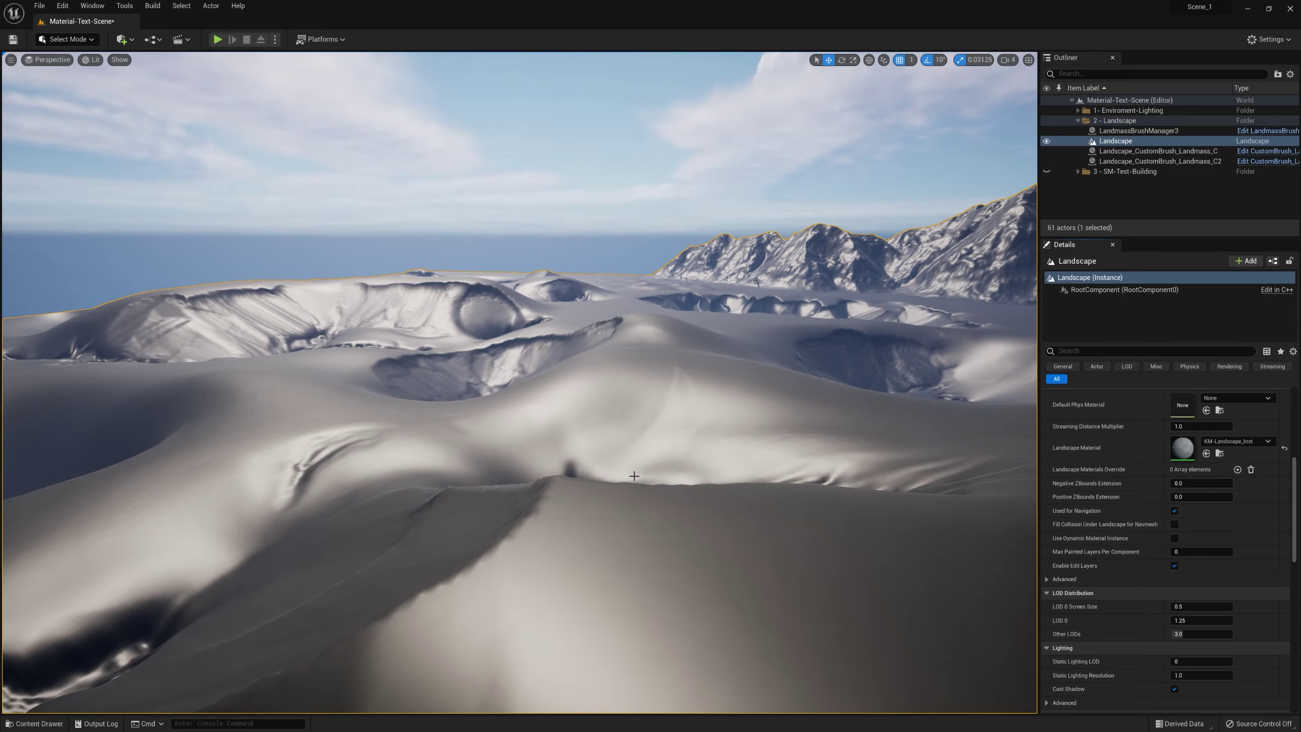
mouse_move(634, 476)
right_down()
mouse_move(709, 469)
mouse_move(649, 470)
right_up()
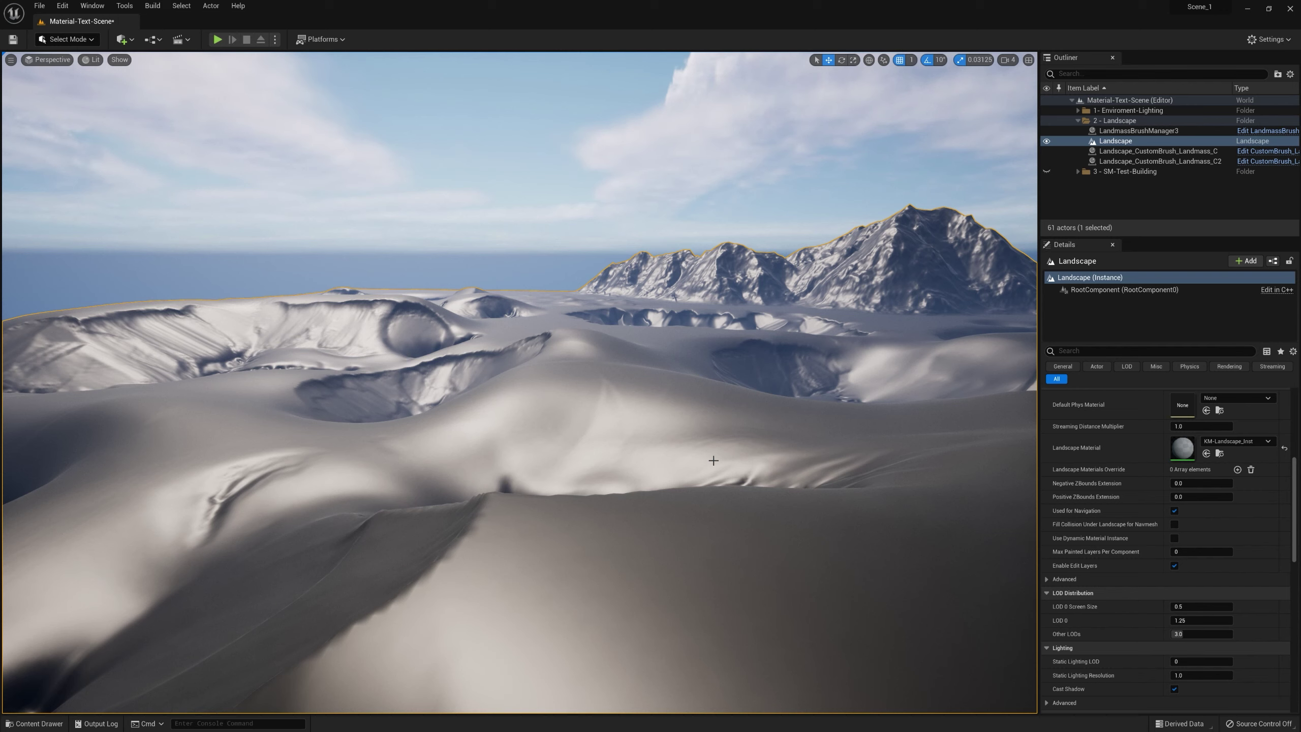
Step: Open the Function folder inside the Landscape materials folder
click(31, 723)
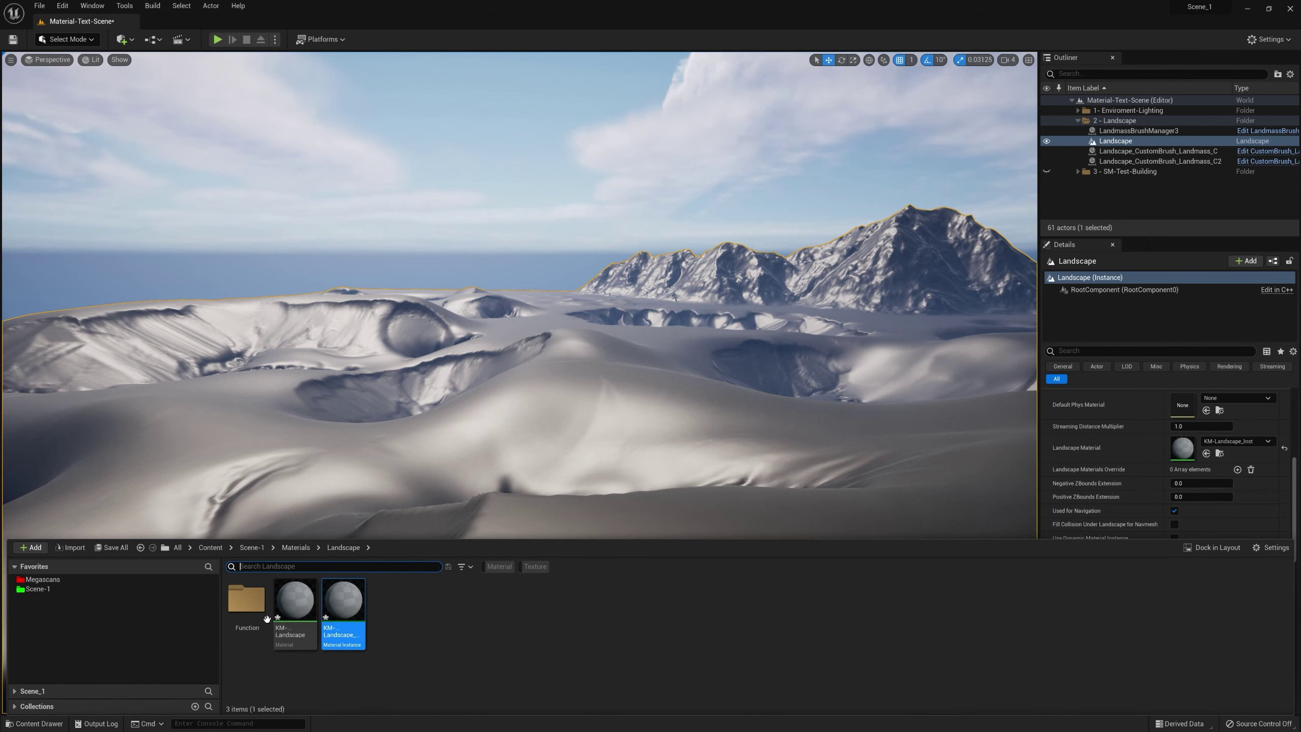
double_click(245, 604)
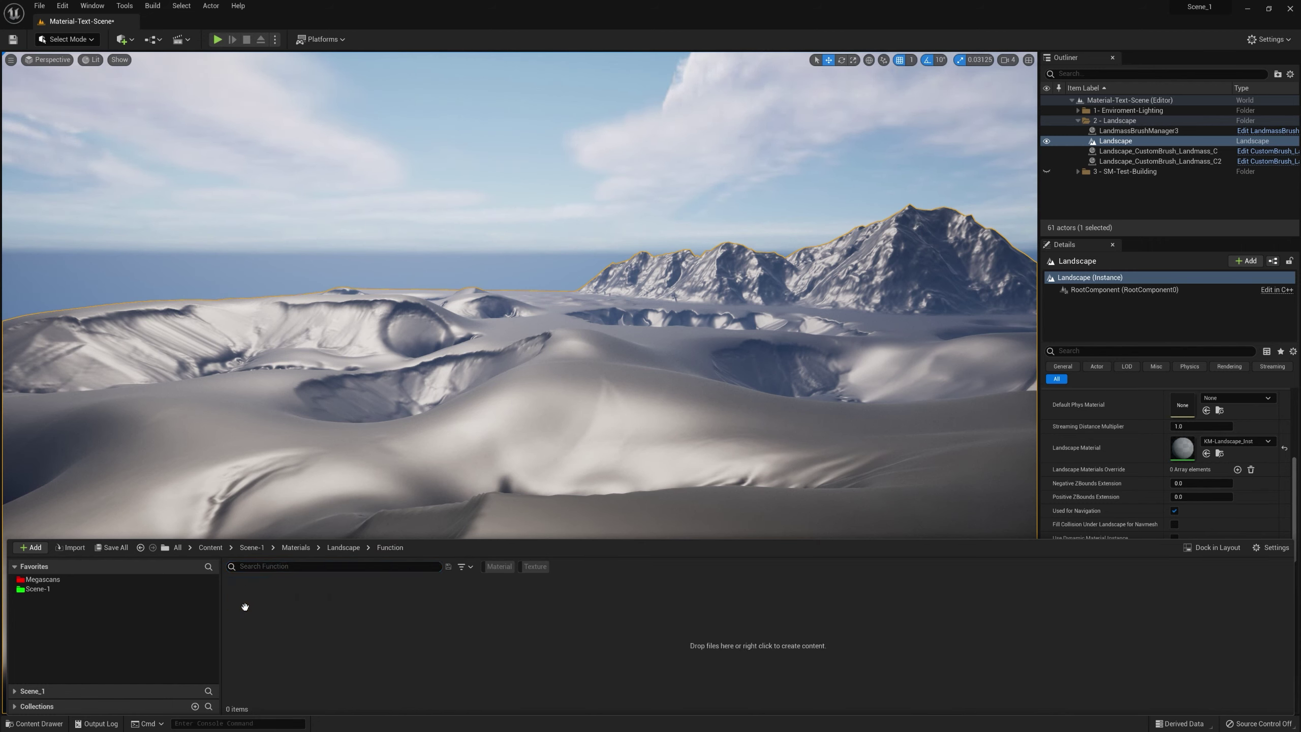
right_click(316, 634)
mouse_move(409, 585)
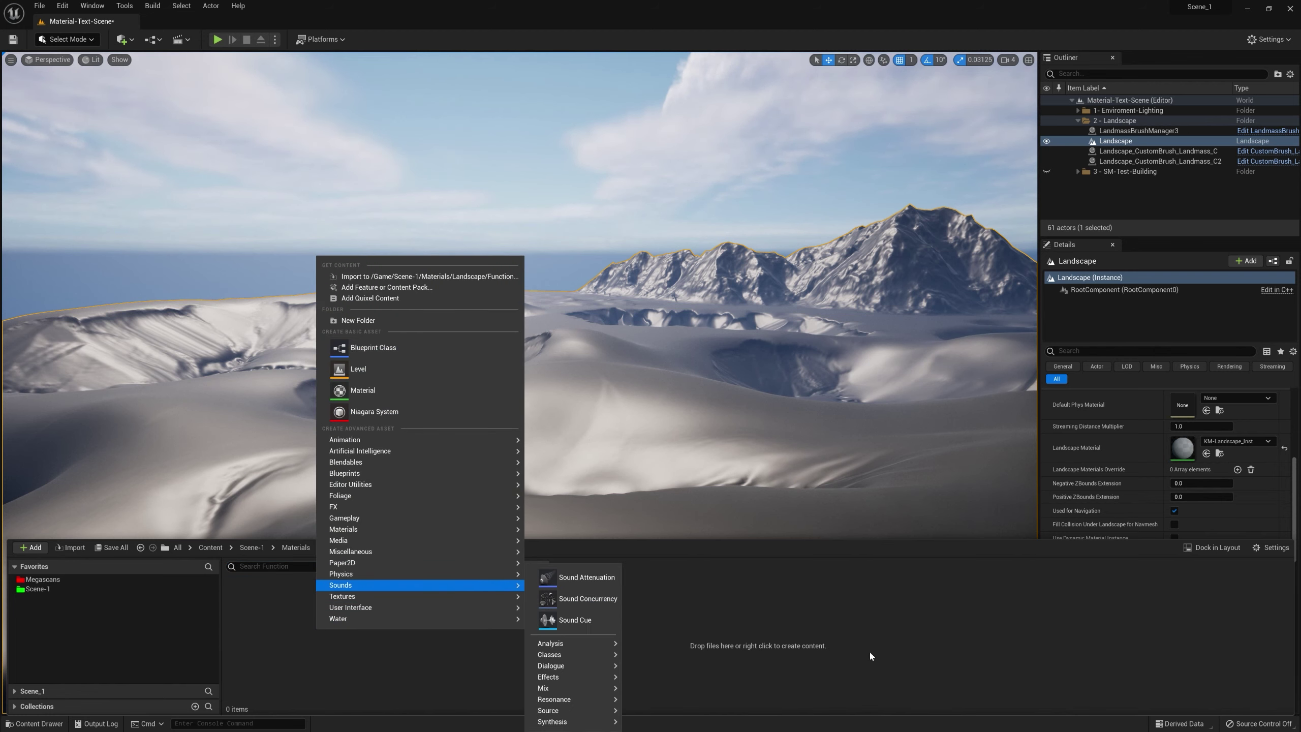
click(869, 652)
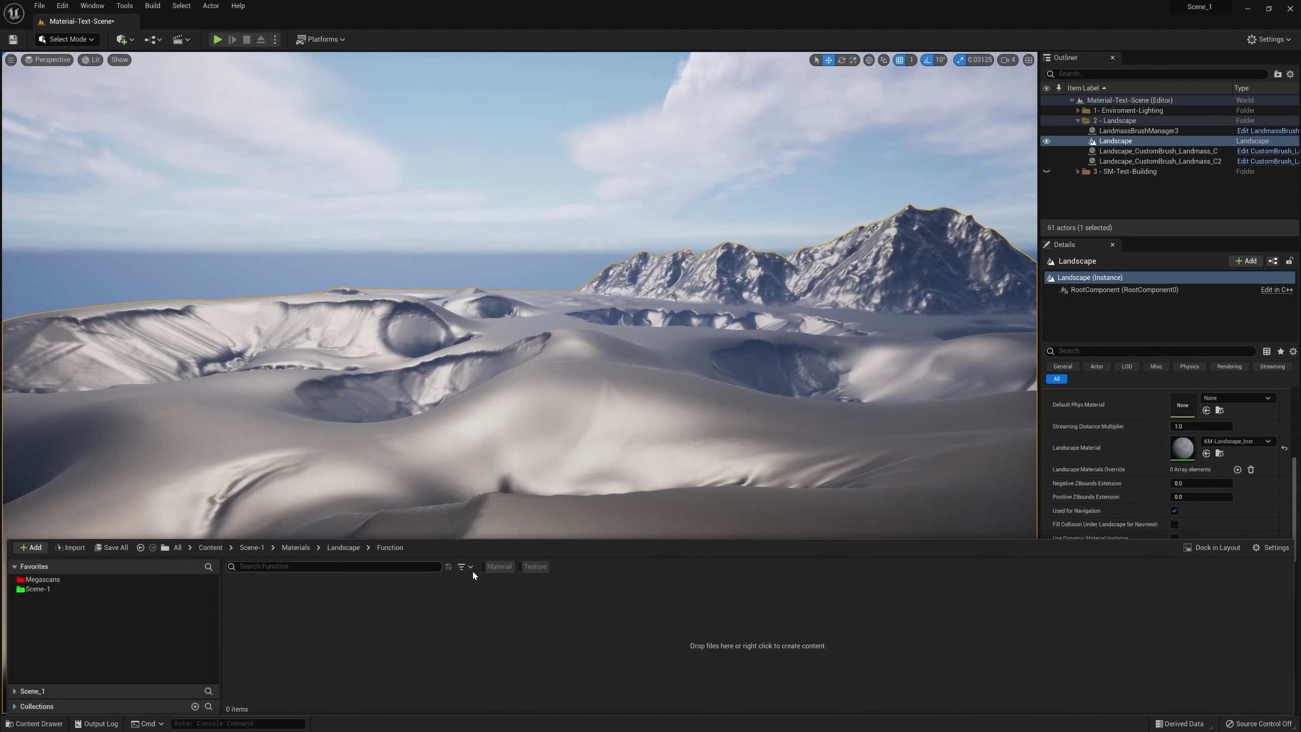
Step: Create a material function named KM-Tilling-Logic in the Function folder and open its graph for editing
right_click(322, 643)
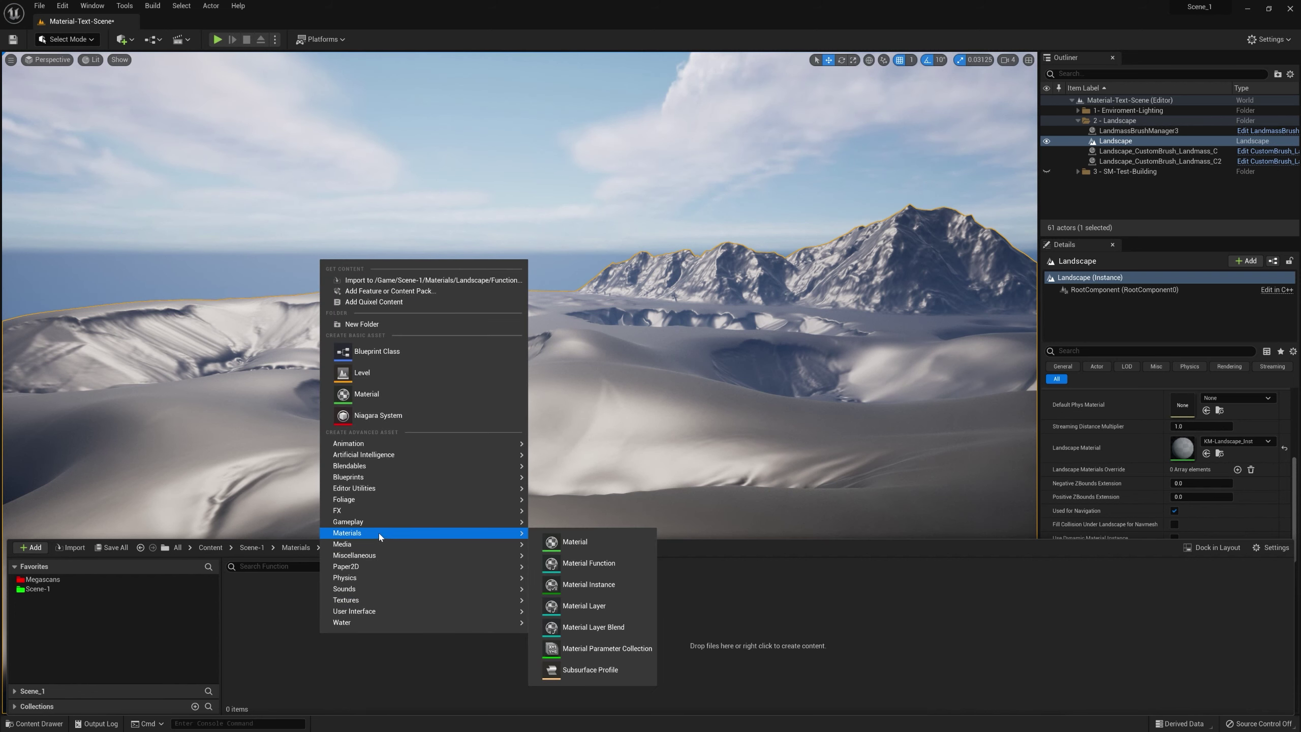
mouse_move(391, 543)
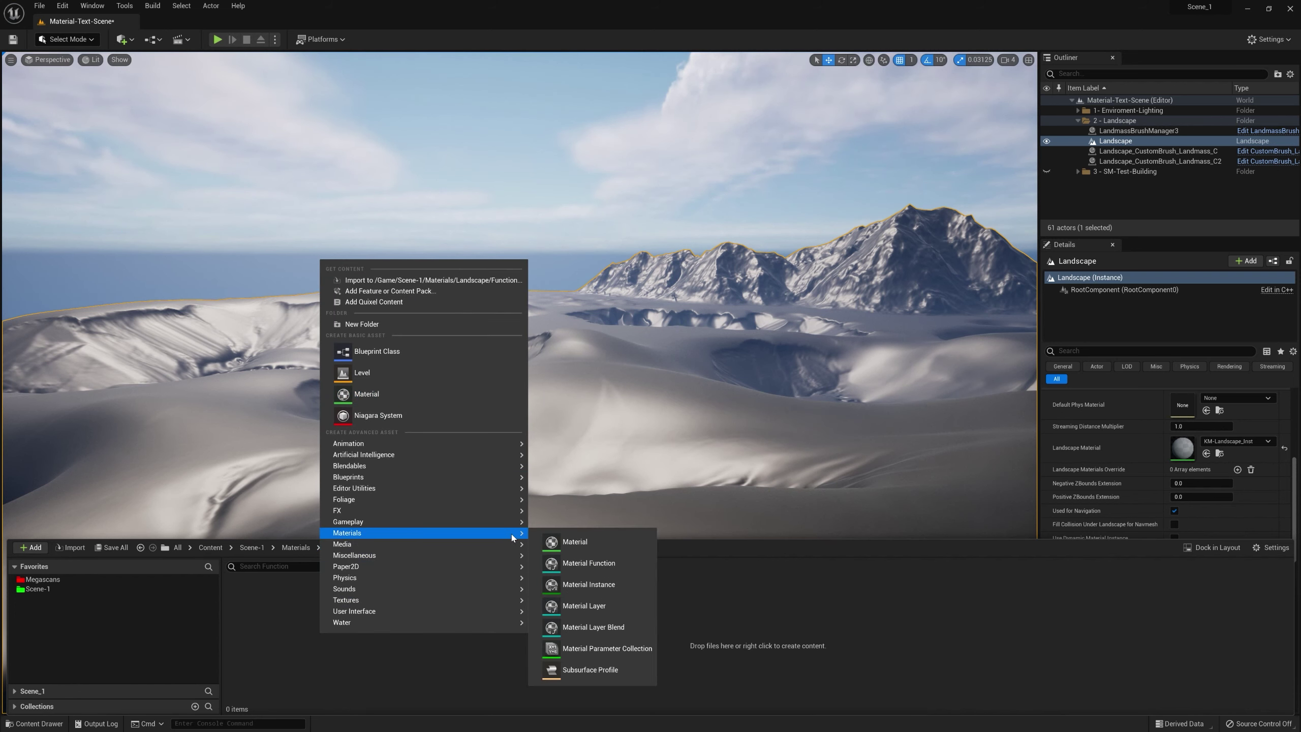
click(605, 561)
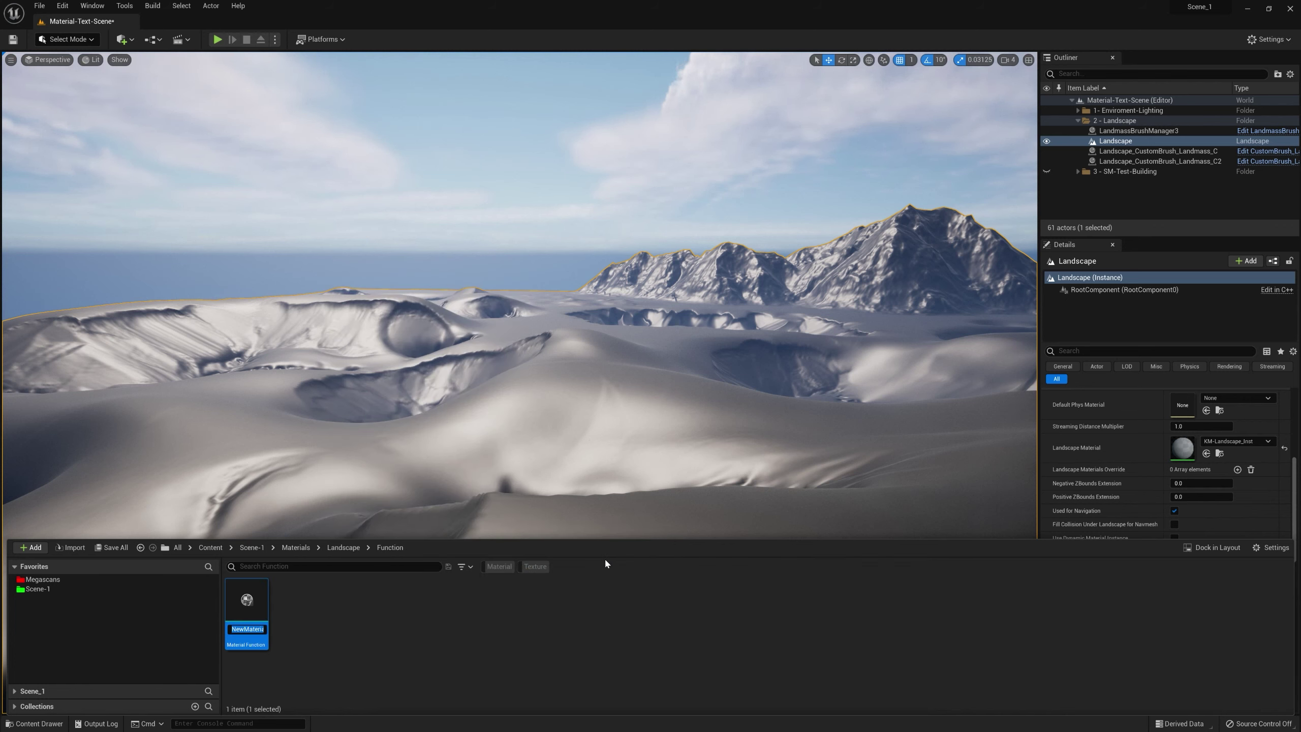
text(KM)
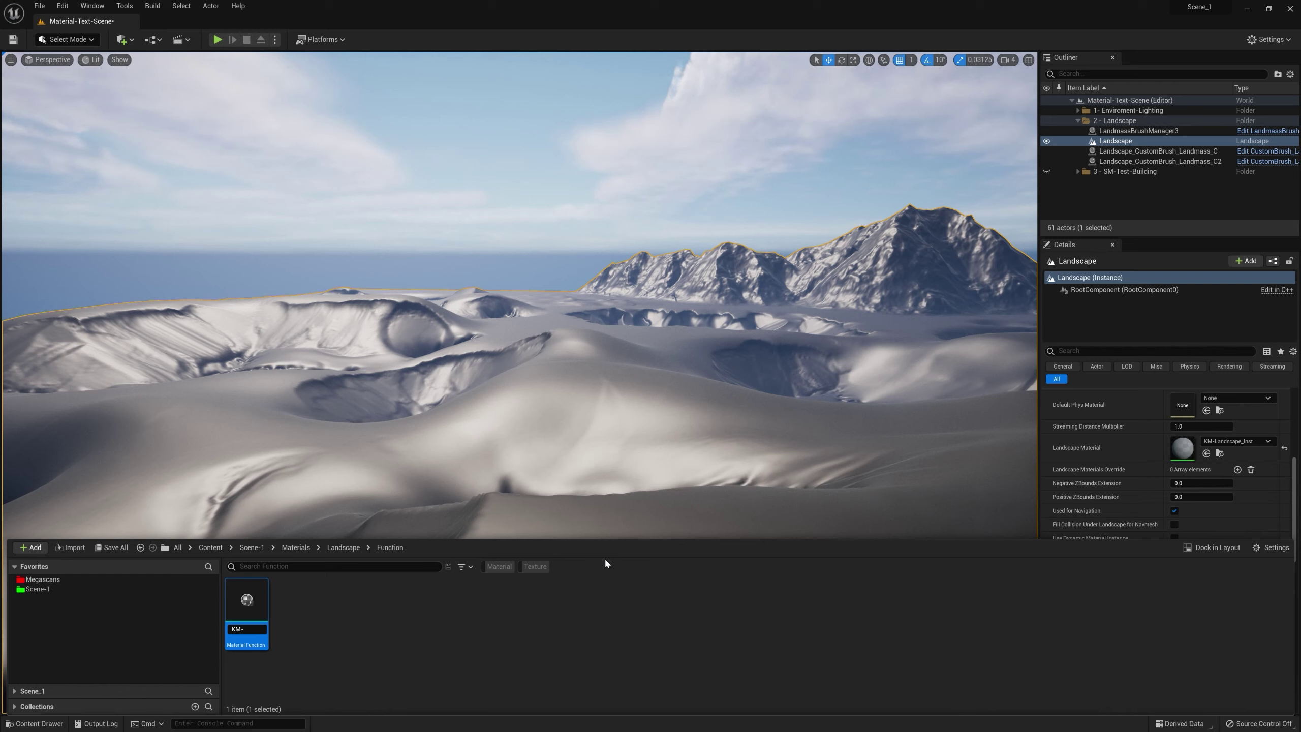
text(-Tilling-Logi)
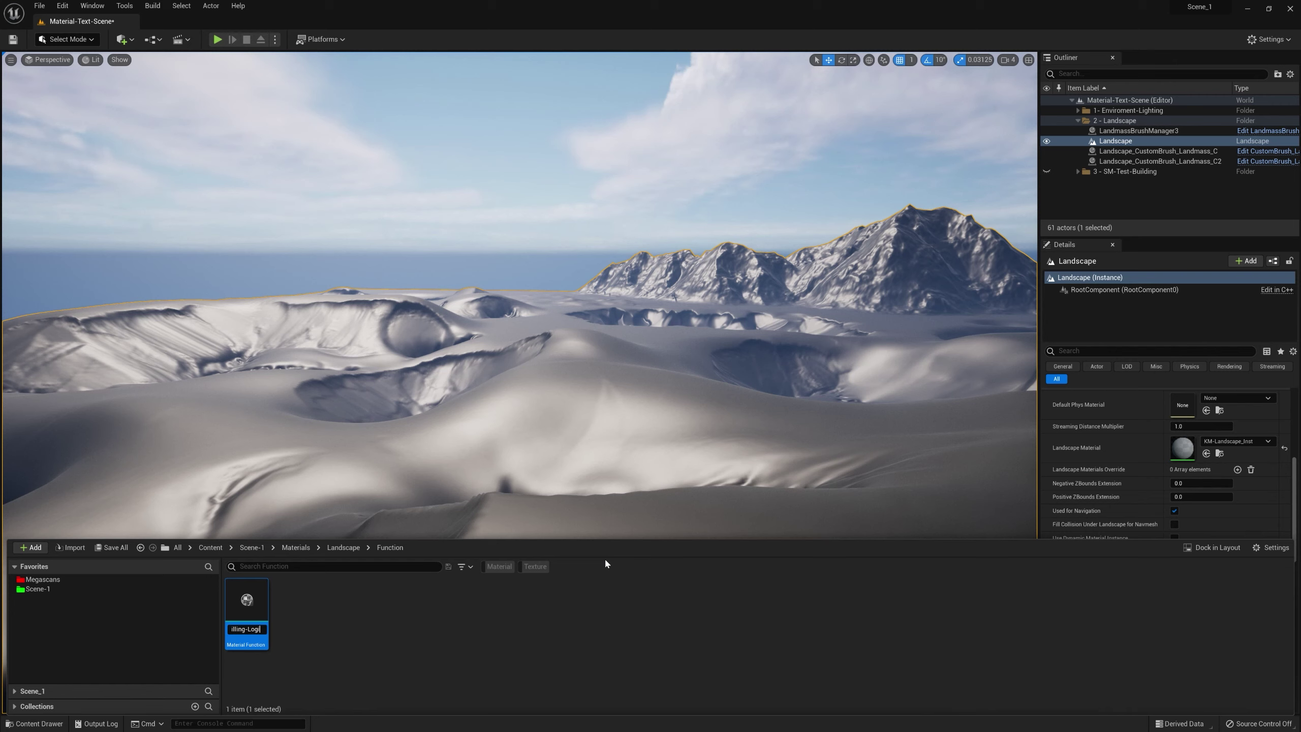
text(c)
key(Return)
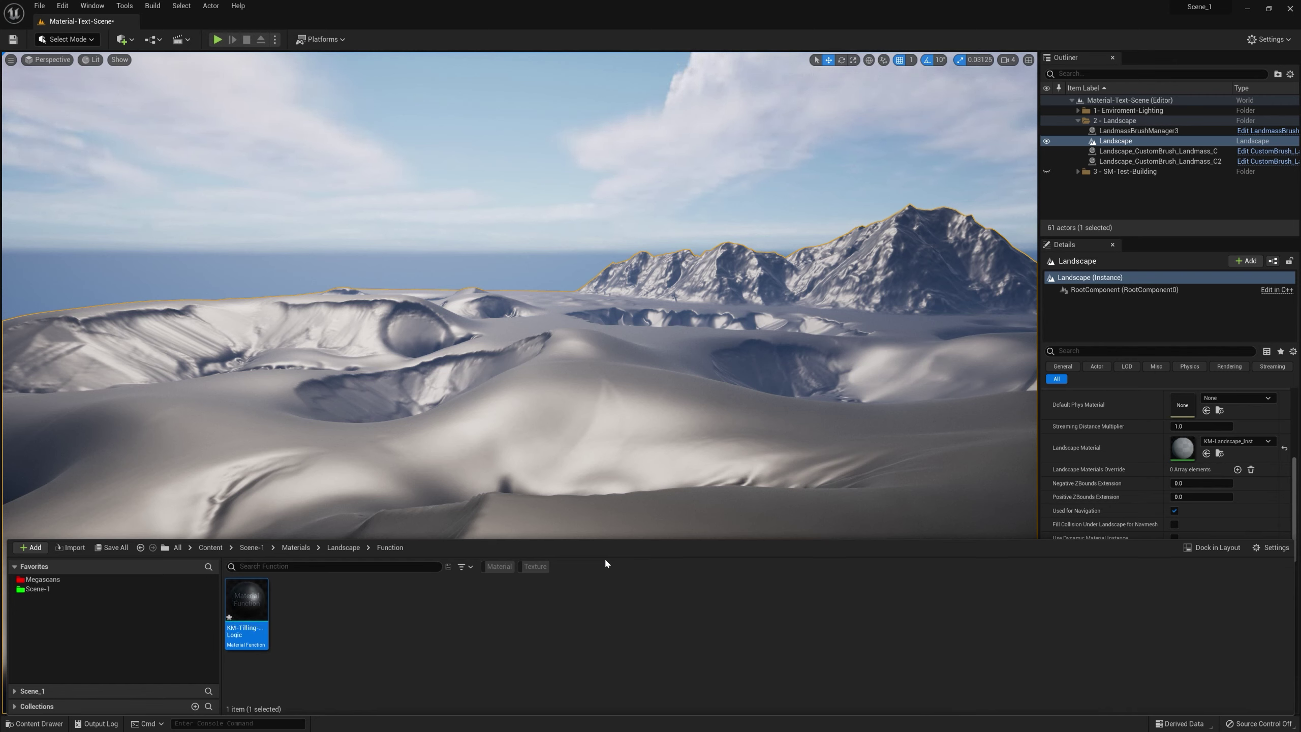
double_click(247, 602)
scroll(665, 486, down, 4)
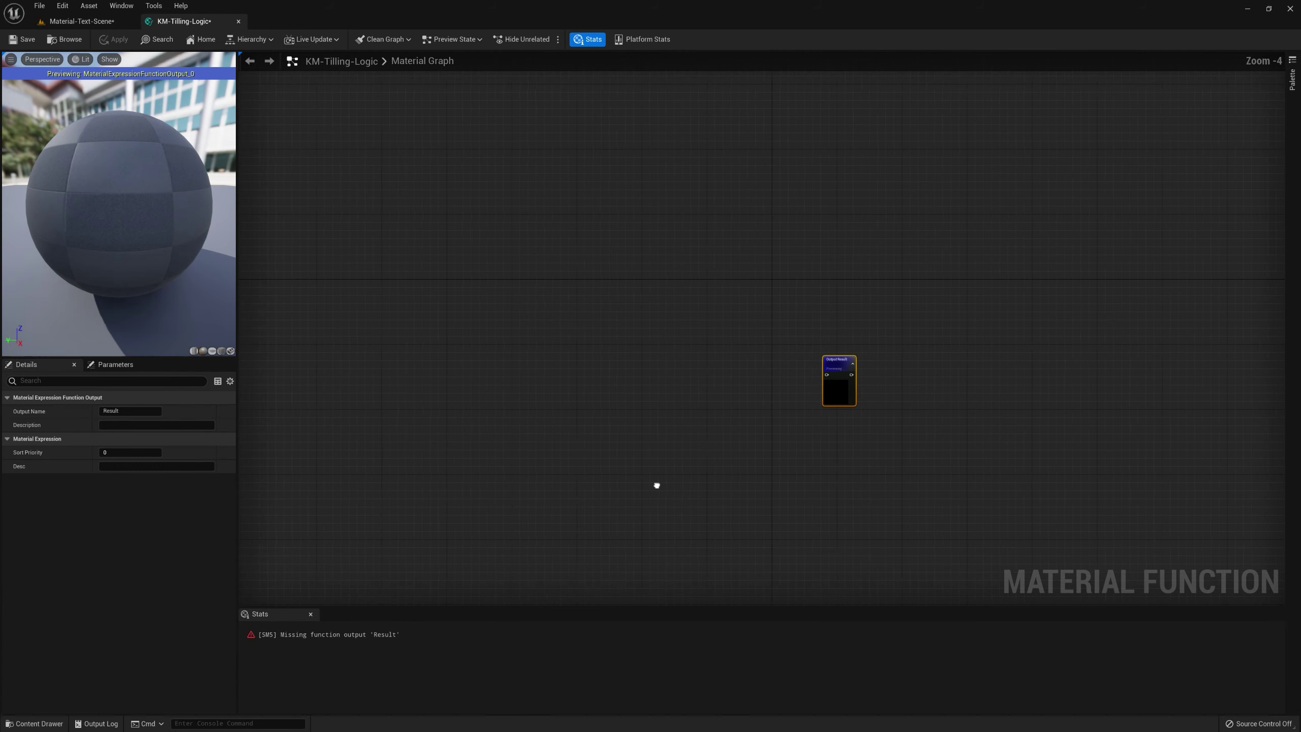
right_drag(656, 482, 688, 423)
right_drag(636, 325, 764, 328)
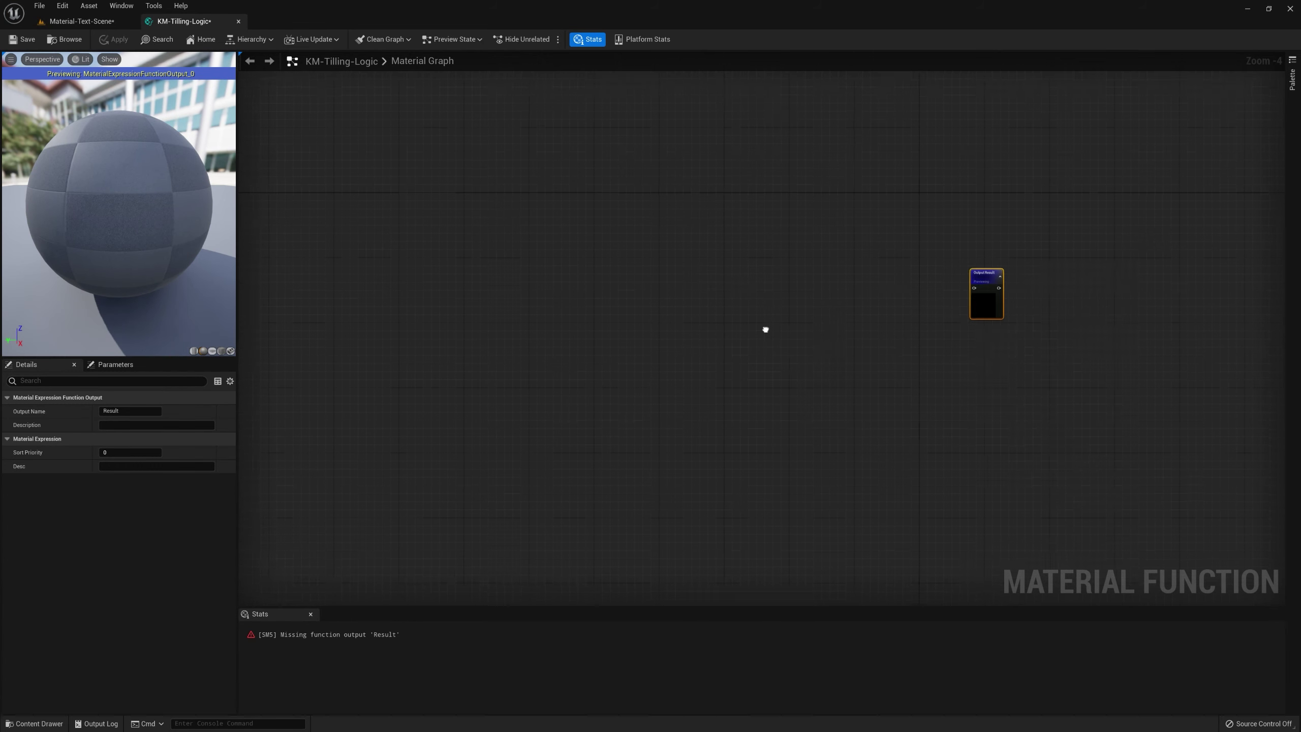
right_drag(1025, 247, 853, 242)
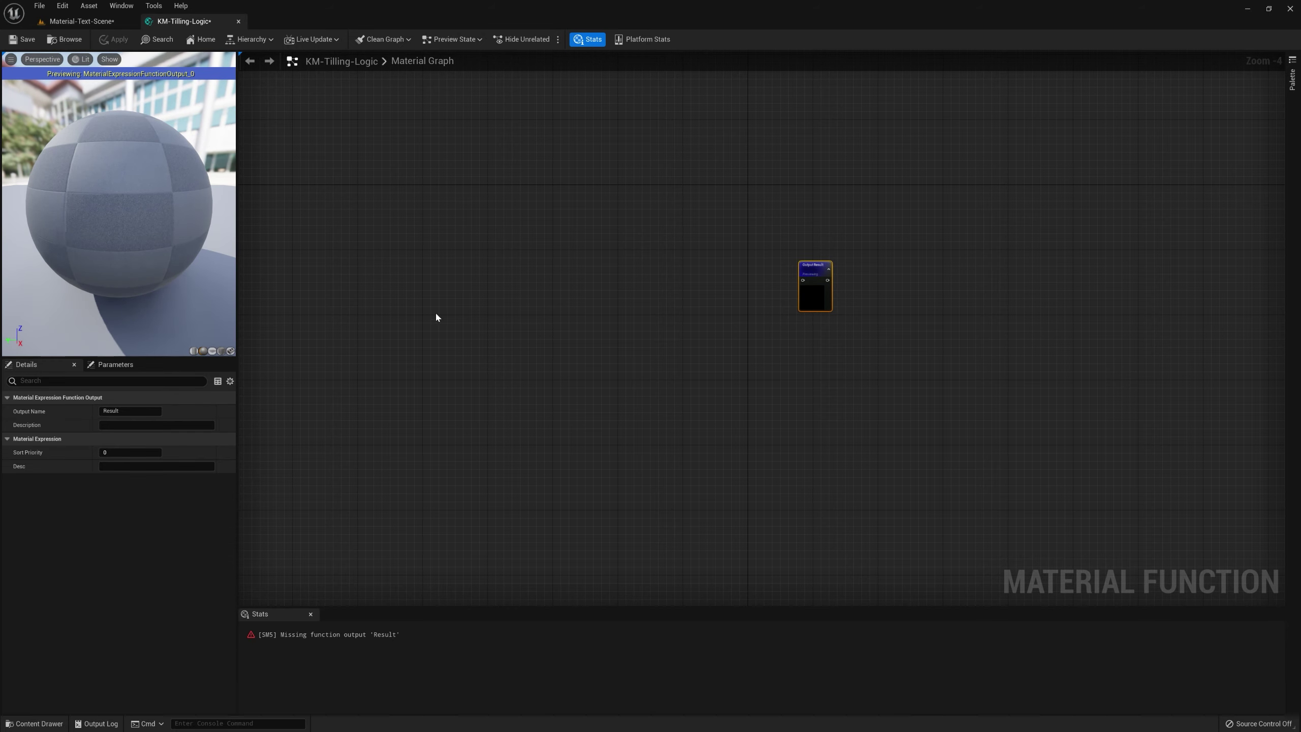
right_drag(494, 325, 591, 365)
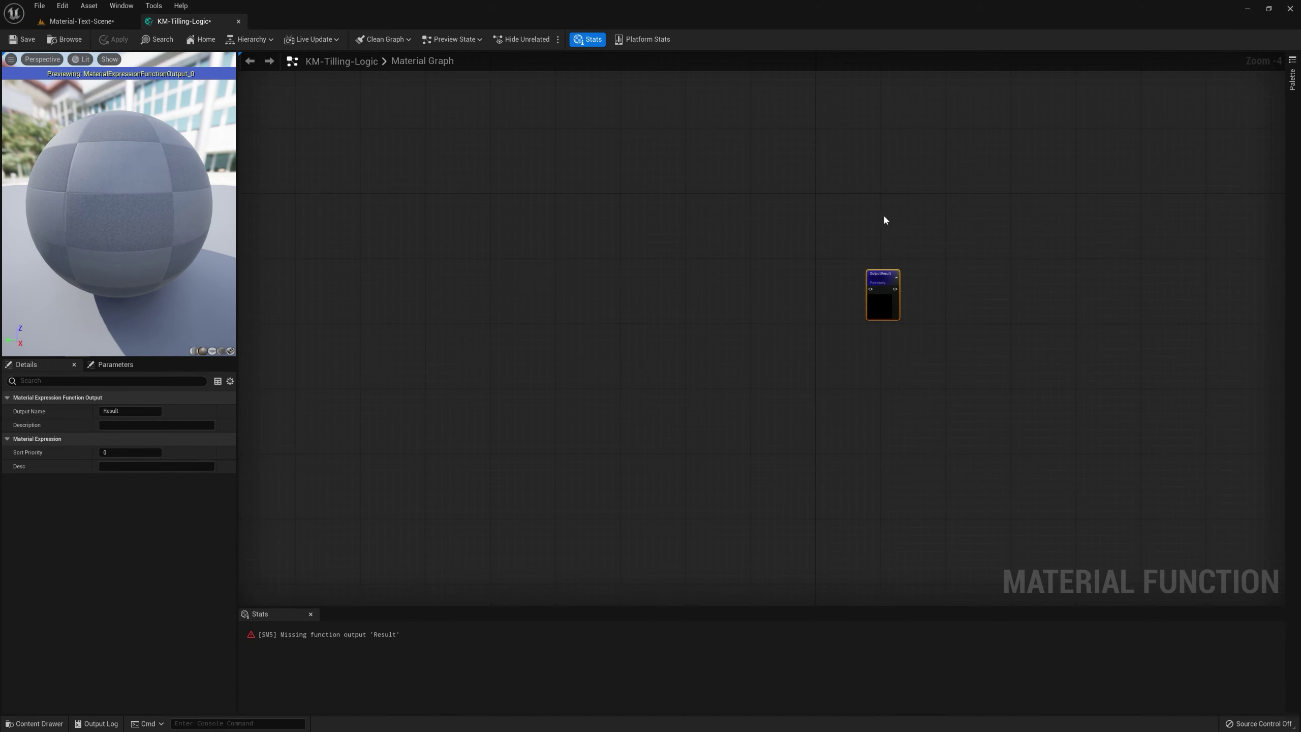
click(587, 39)
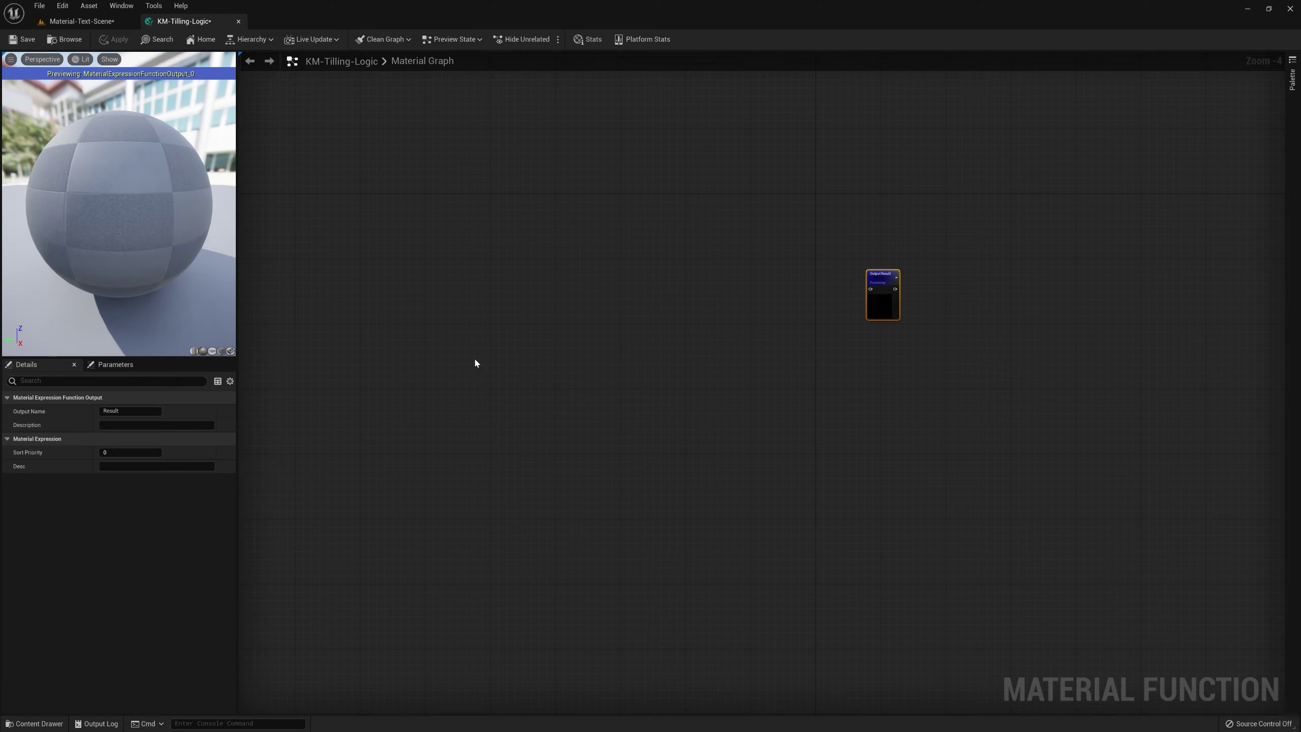
right_drag(475, 362, 675, 350)
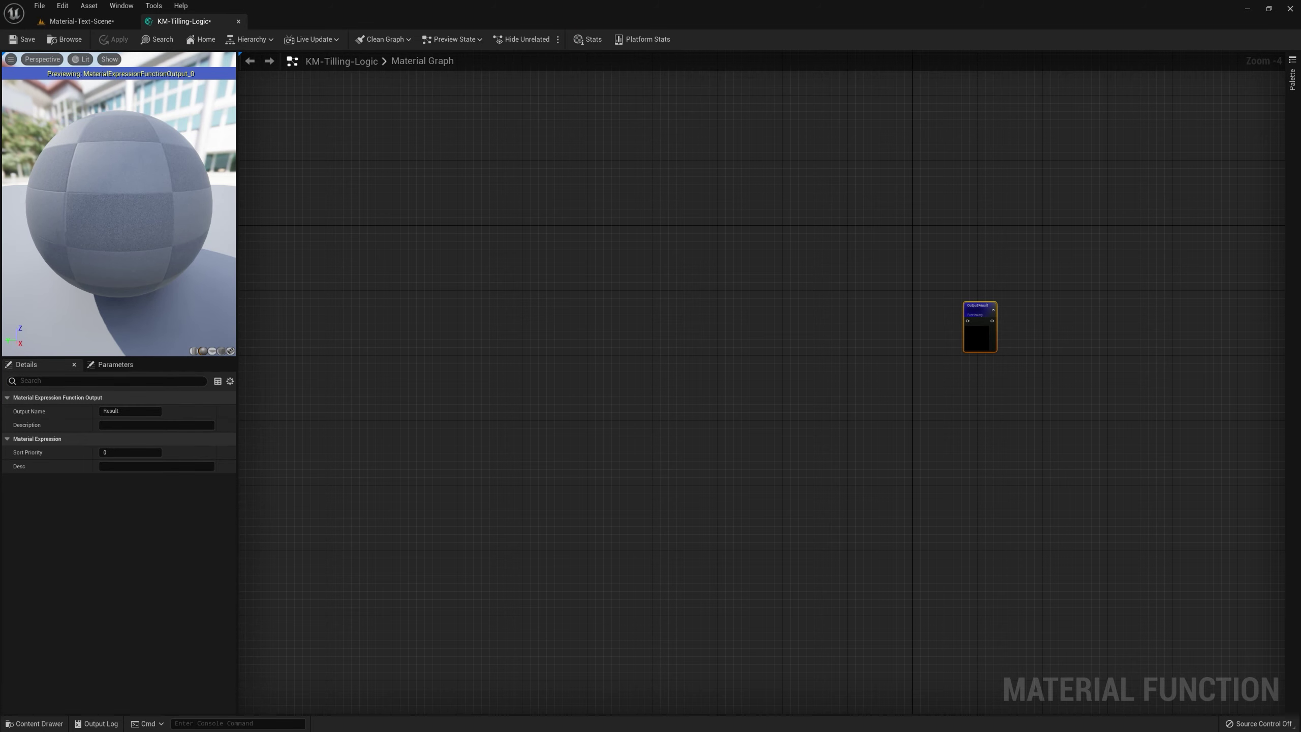
right_drag(746, 313, 786, 324)
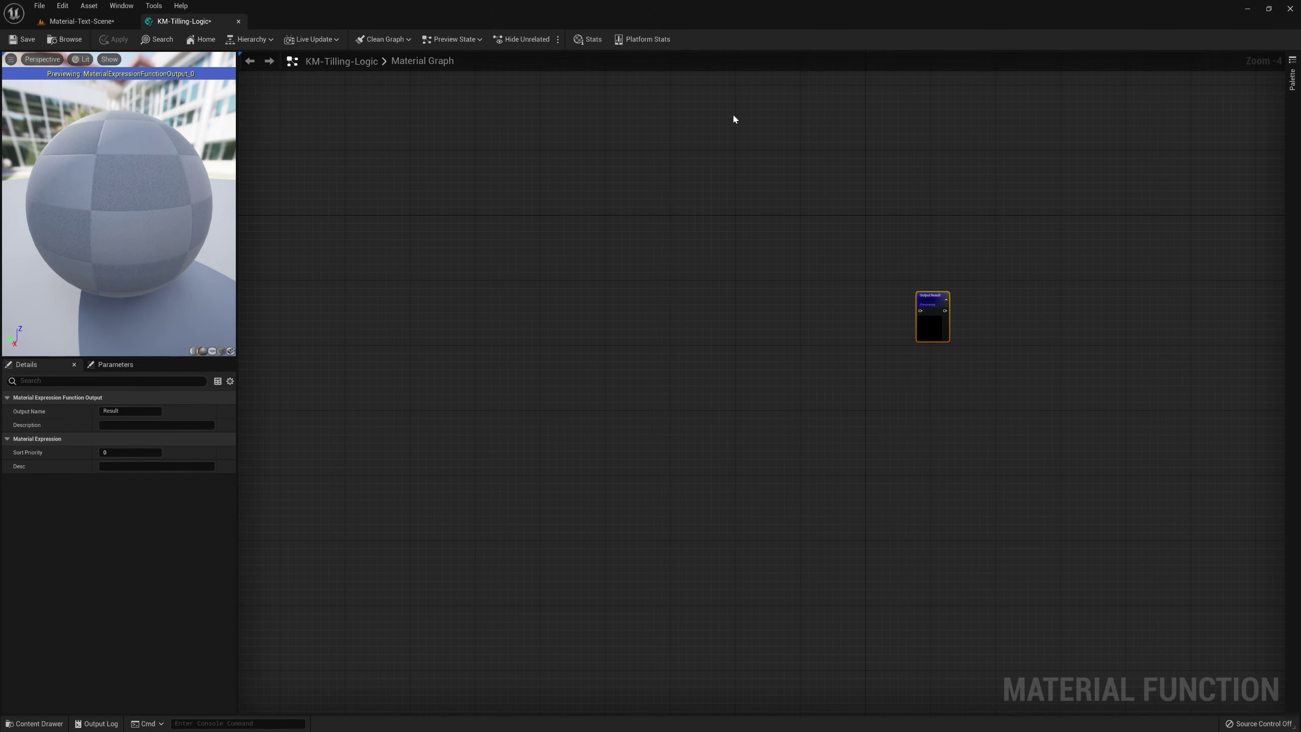
click(588, 39)
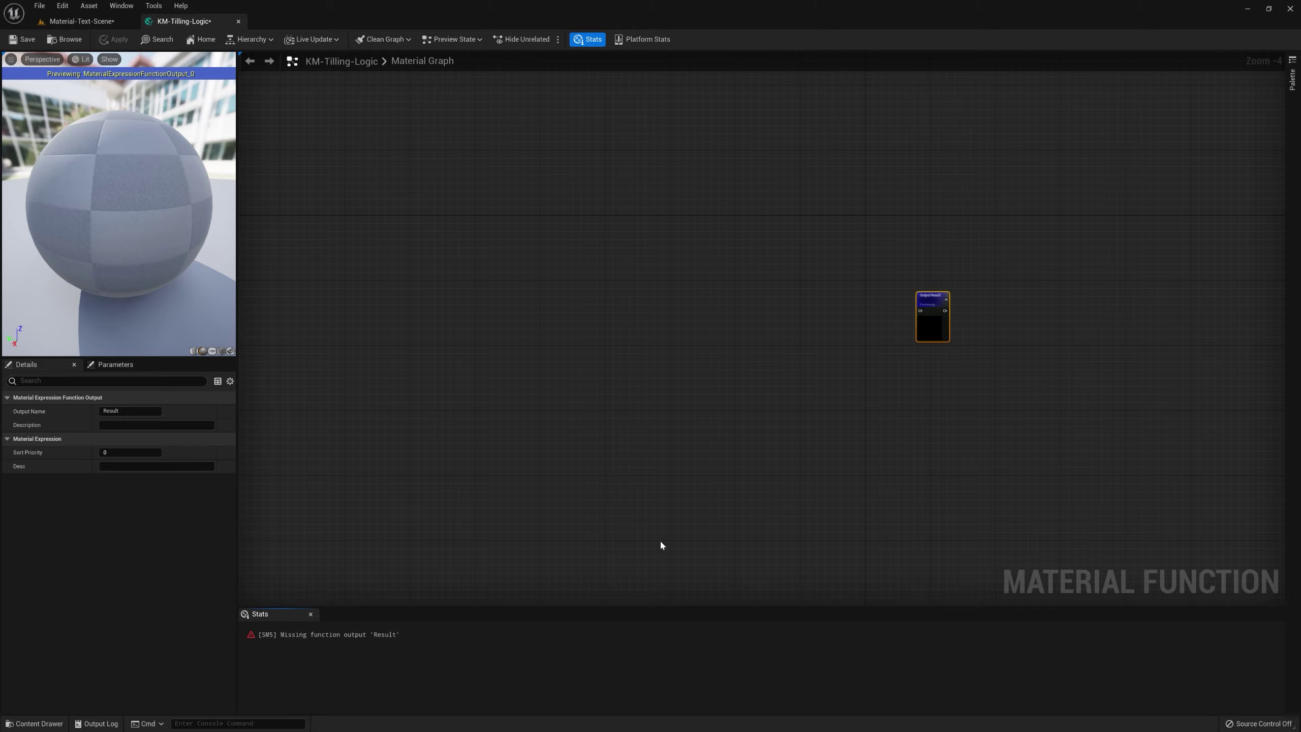
Step: Rename the function's Output Result node to M-A
scroll(756, 307, up, 4)
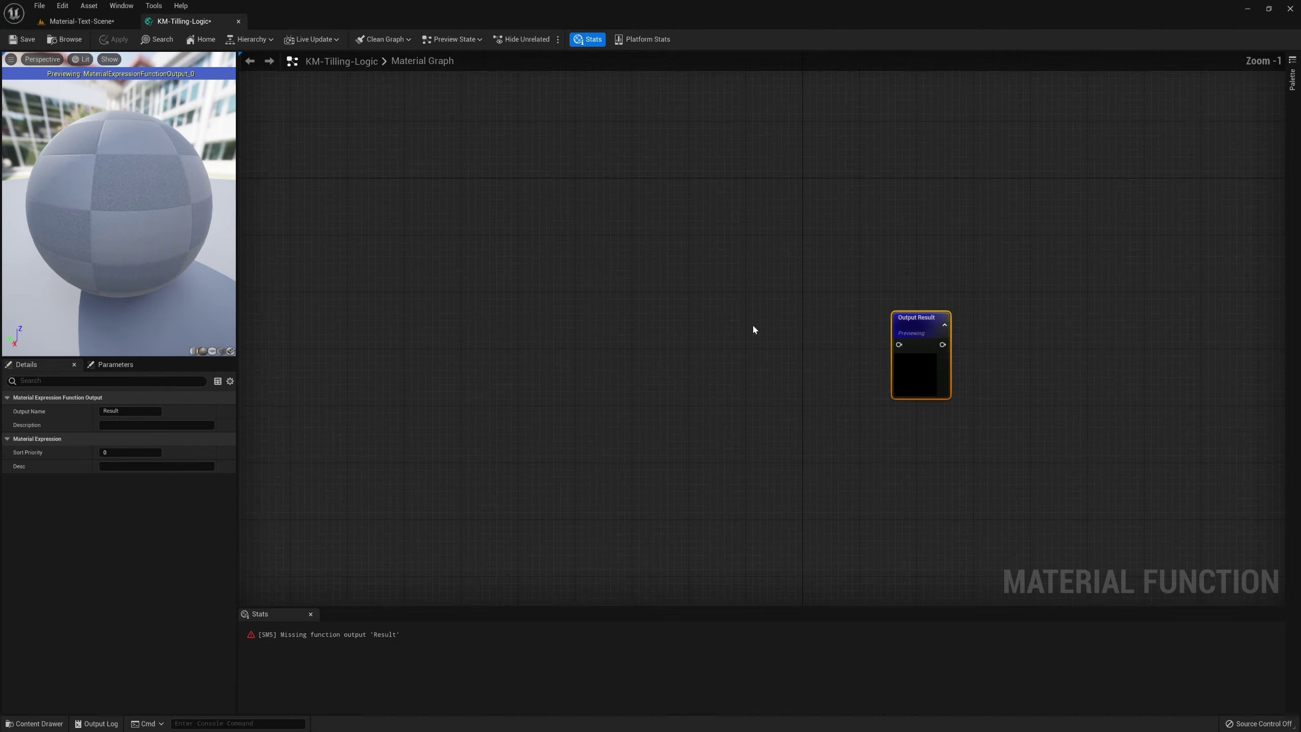
right_drag(983, 300, 830, 299)
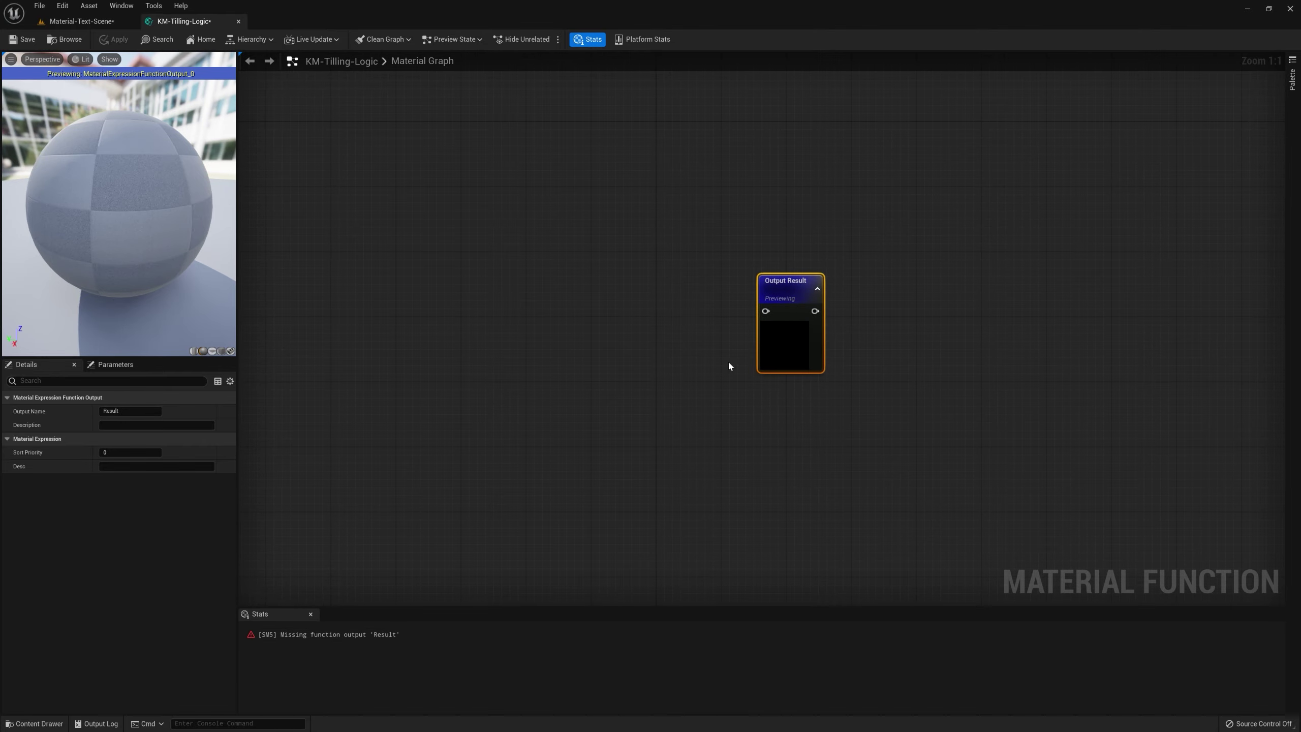
right_drag(463, 400, 593, 416)
drag(1043, 196, 807, 331)
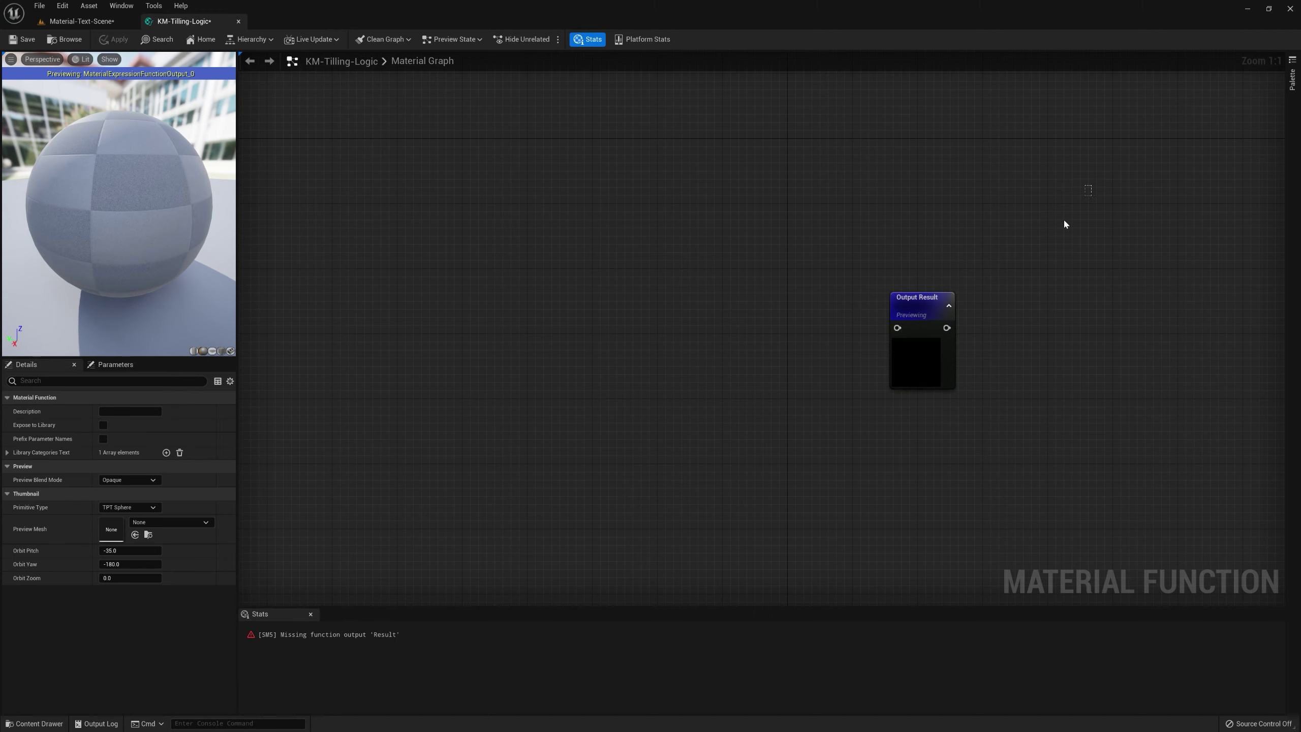
drag(1022, 187, 904, 328)
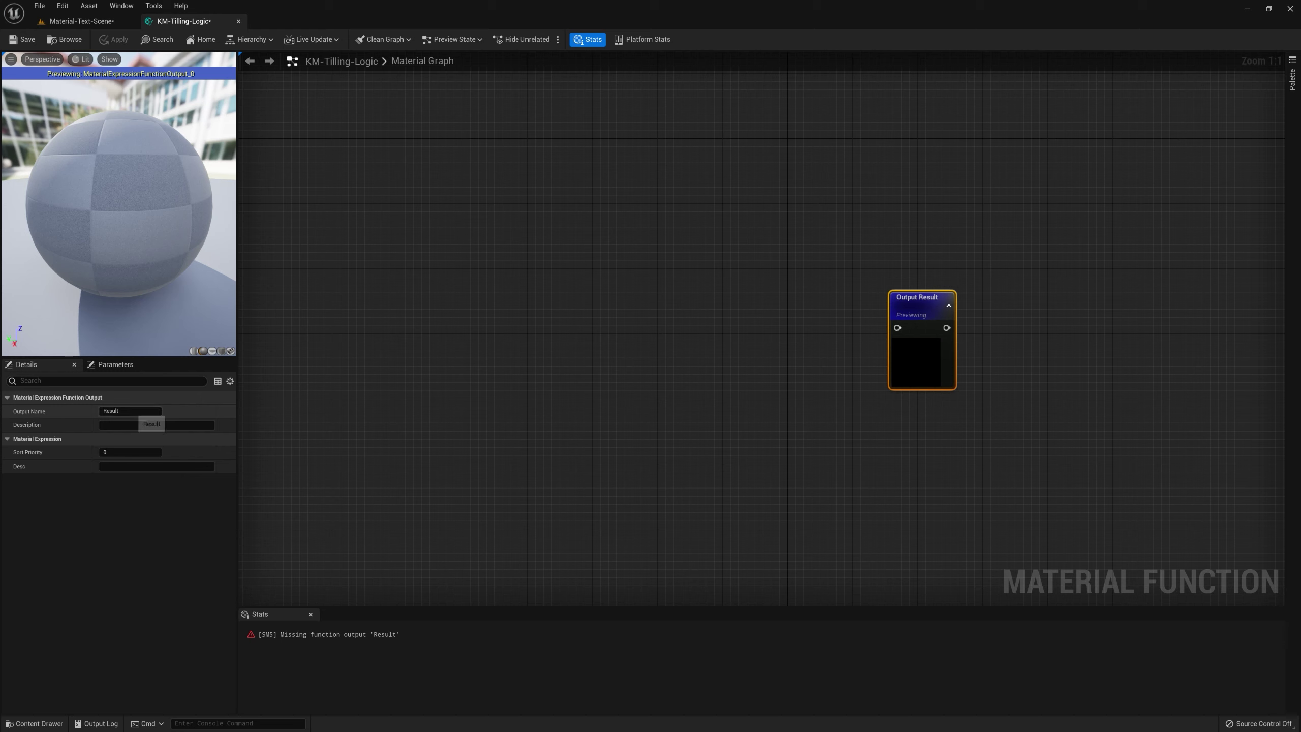
click(55, 413)
text(M-A)
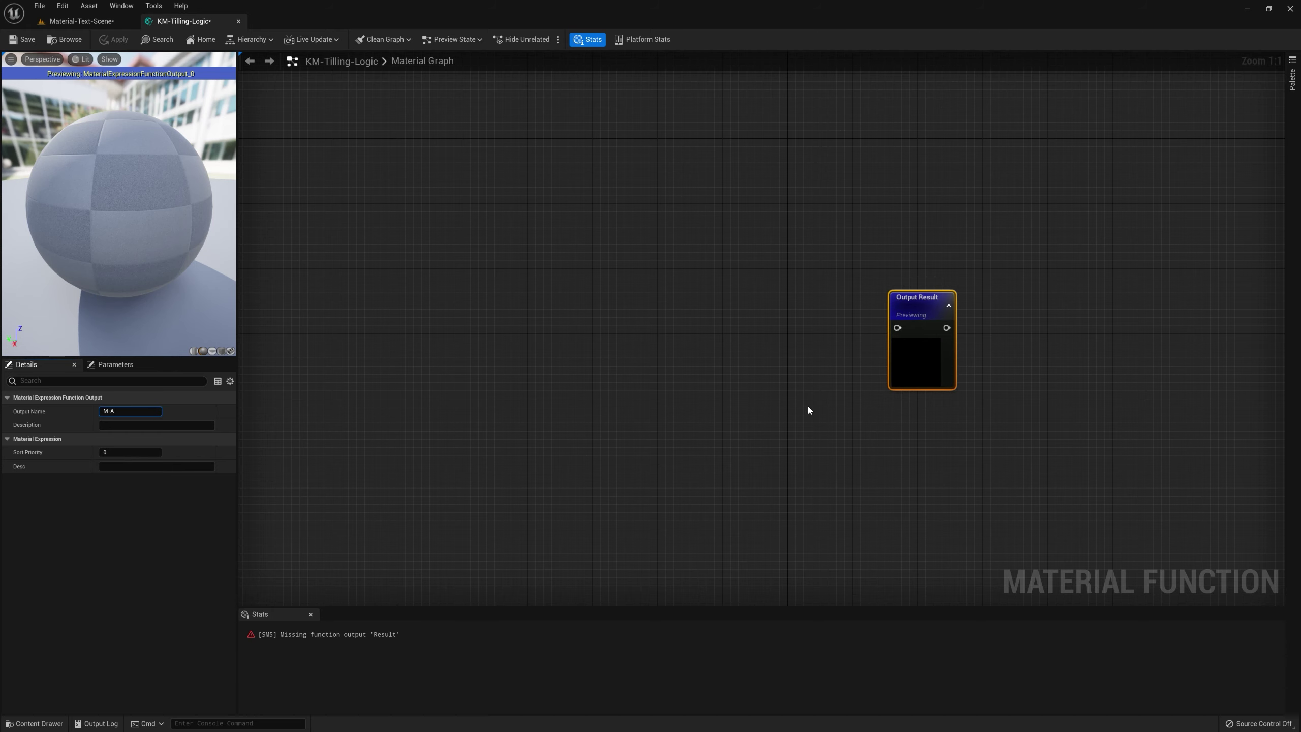
click(745, 412)
Step: Extend the M-A output node's name to M-A Tilling
right_drag(487, 450, 655, 421)
scroll(584, 468, down, 4)
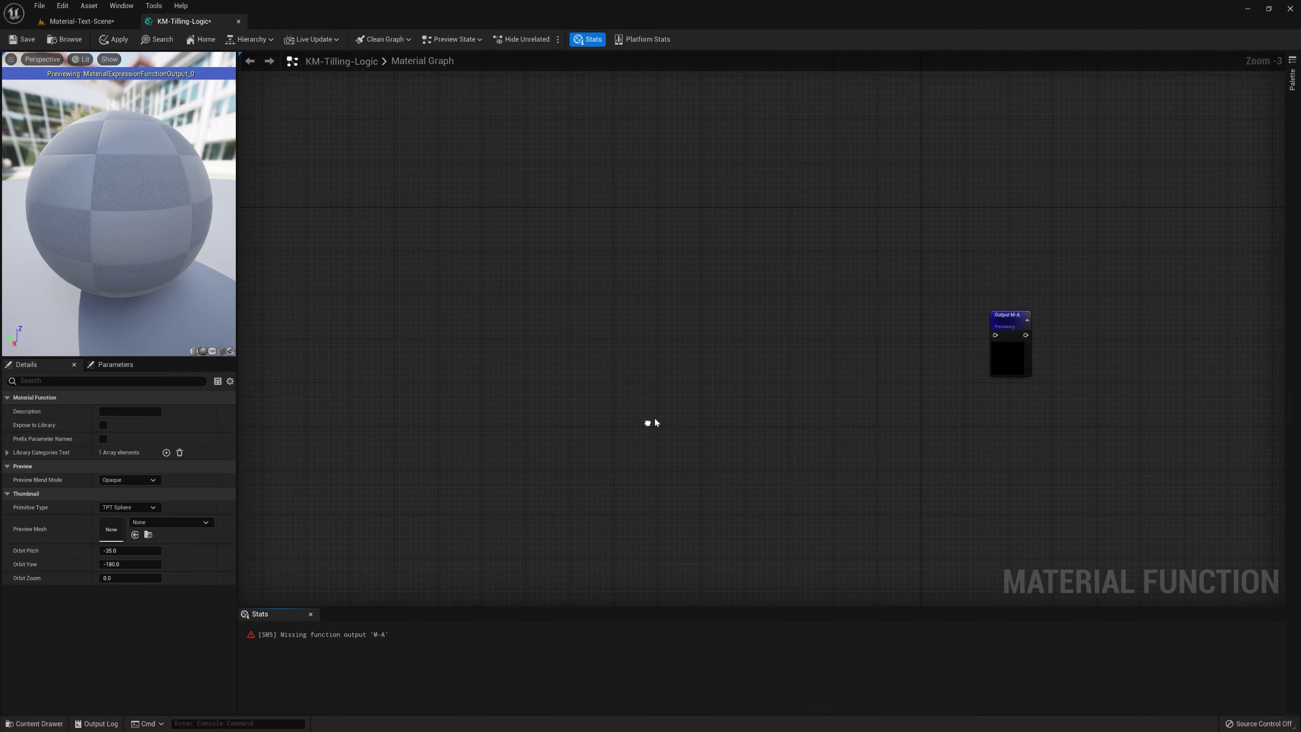
click(1001, 320)
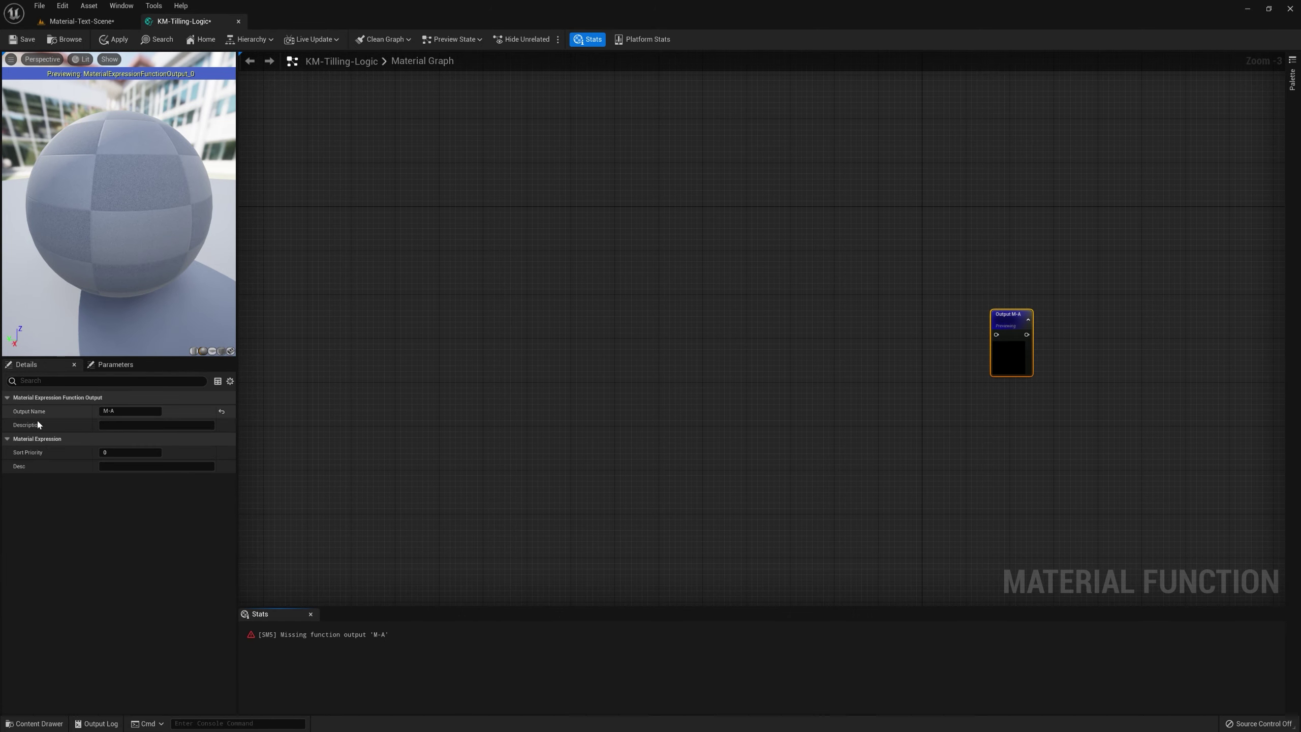
click(129, 411)
key(End)
text(Tilling)
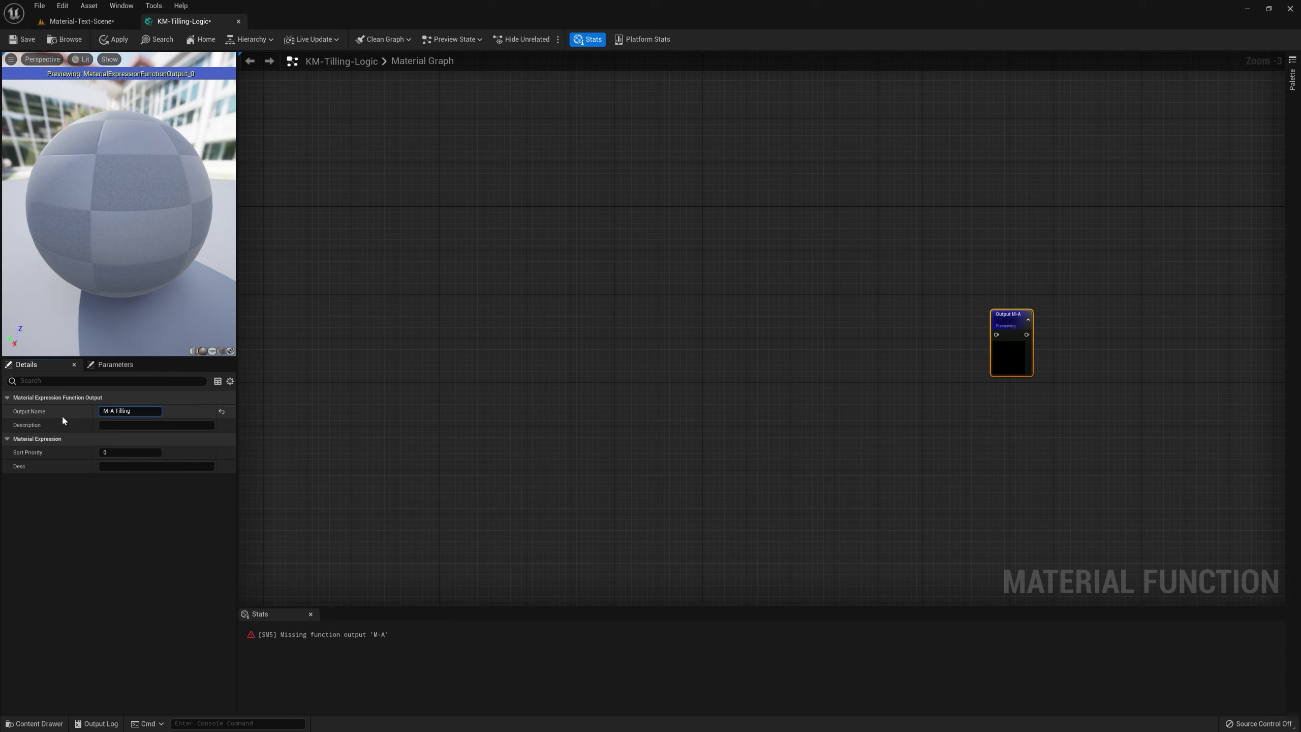
click(626, 342)
Step: Duplicate the M-A Tilling output node twice, placing both copies beneath the original
right_drag(681, 388, 679, 269)
scroll(698, 310, up, 3)
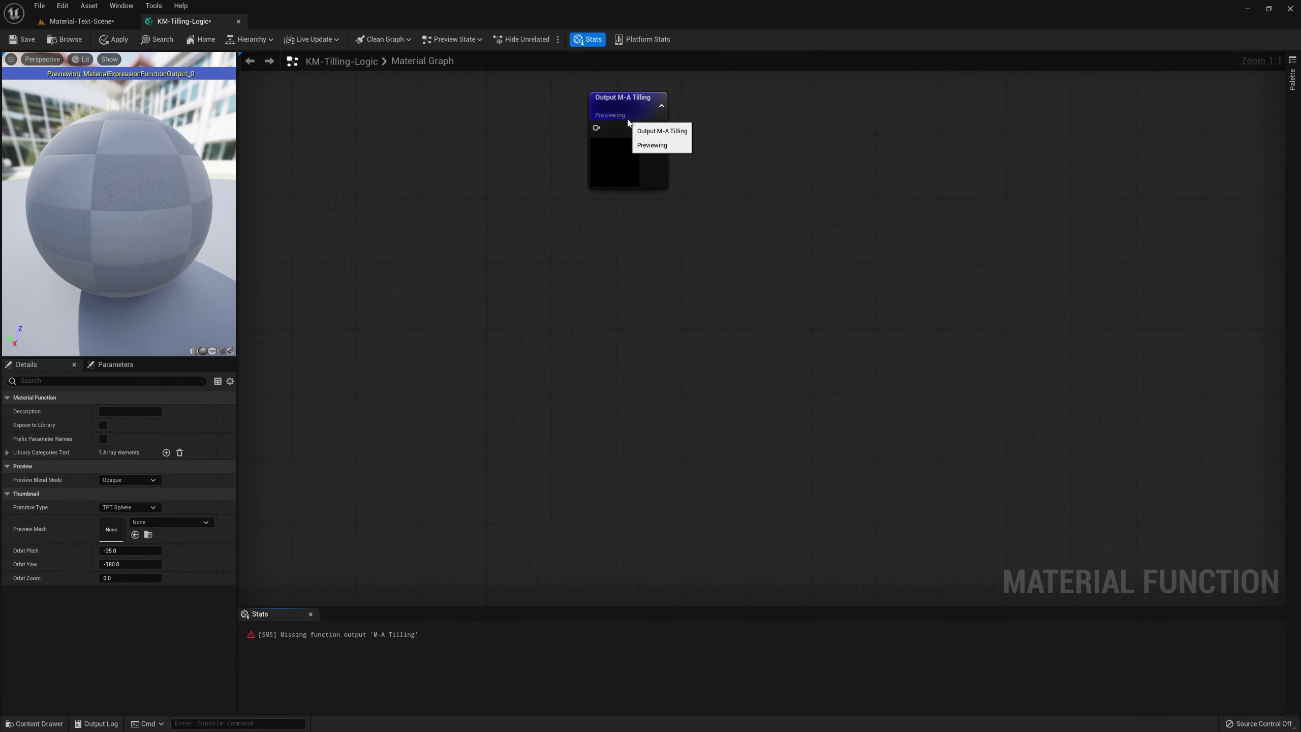
click(628, 122)
right_drag(625, 333, 619, 280)
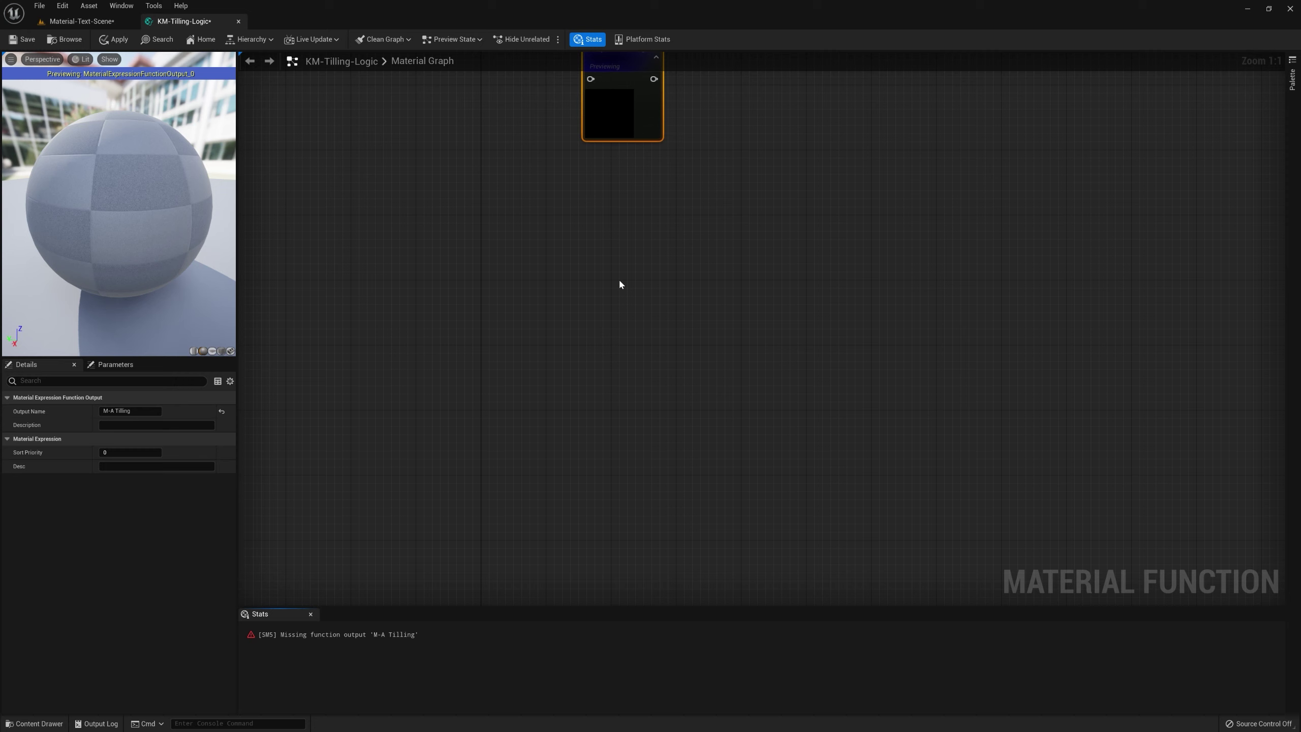
key(ctrl+d)
key(ctrl+d)
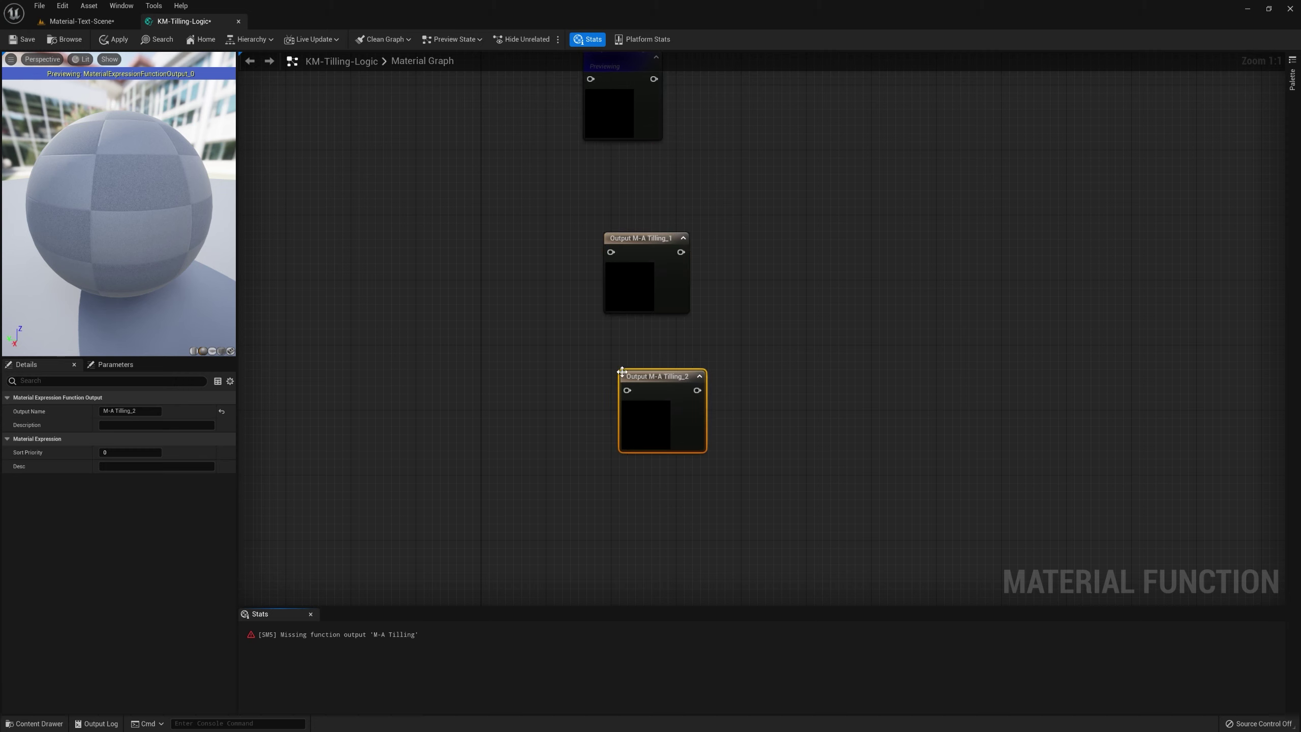
Step: Rename the lowest output copy to M-A Tilling-Near
click(131, 410)
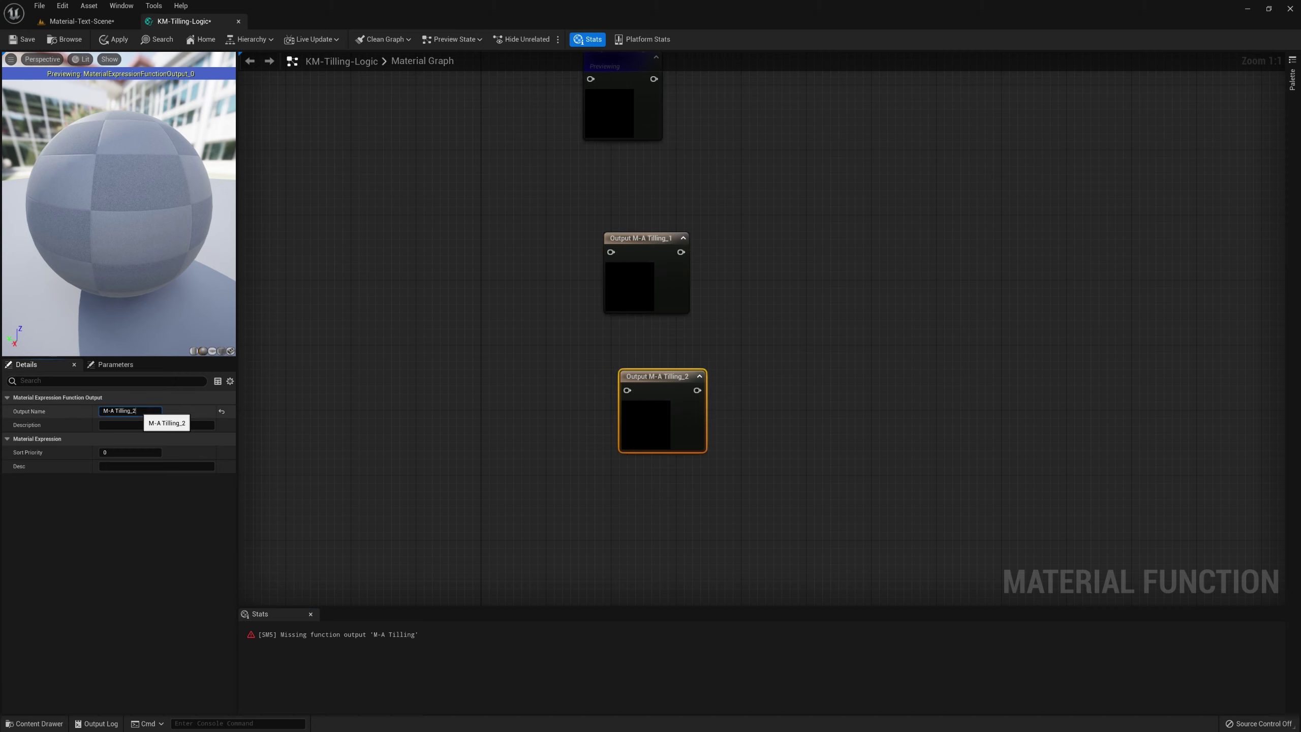
key(End)
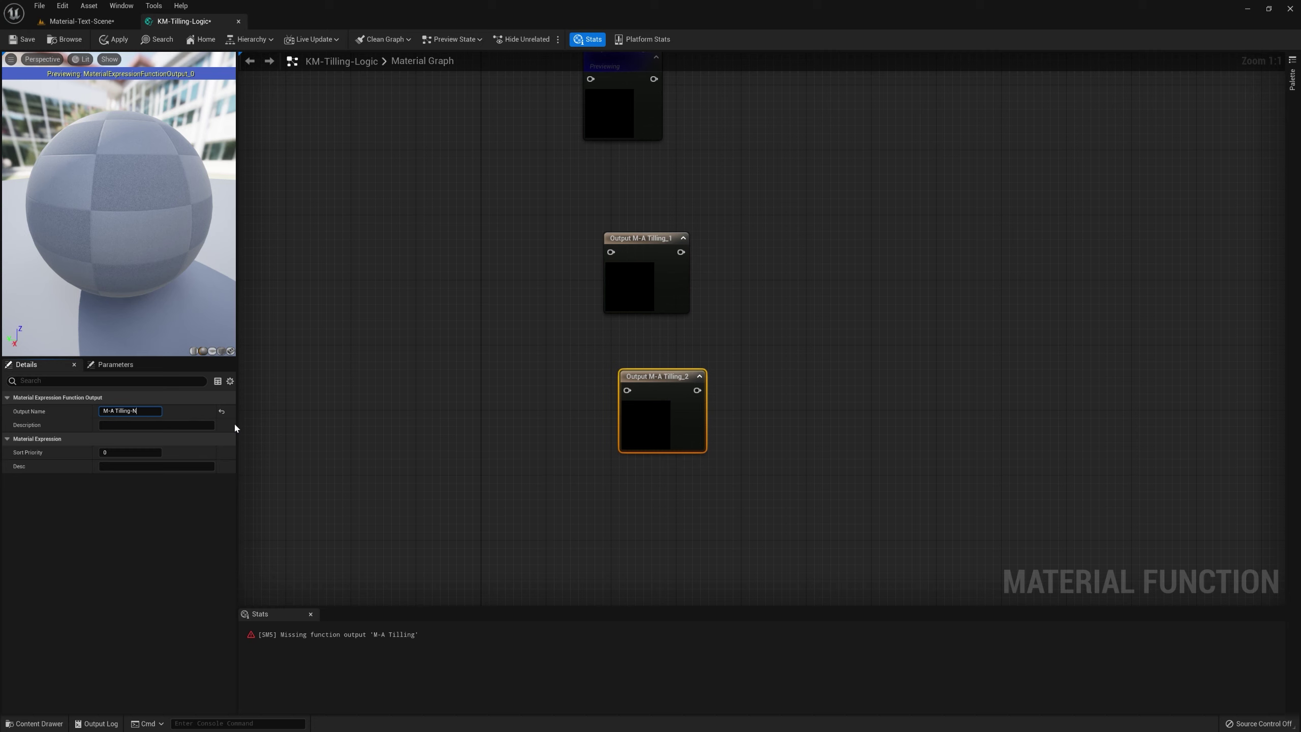
key(Return)
Step: Rename the other output copy to M-A Tilling-Far and stack the Near and Far outputs in a column below the original
click(654, 287)
click(148, 410)
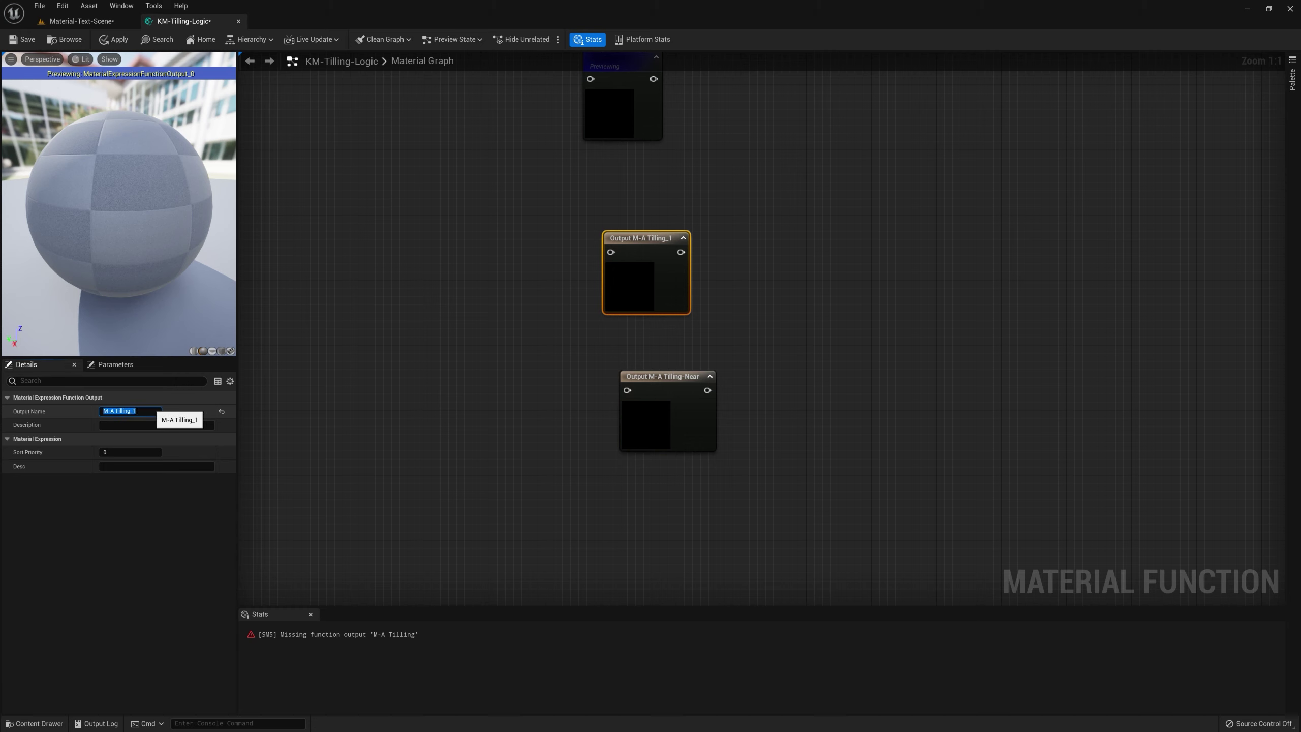
click(135, 410)
click(357, 372)
drag(670, 379, 635, 156)
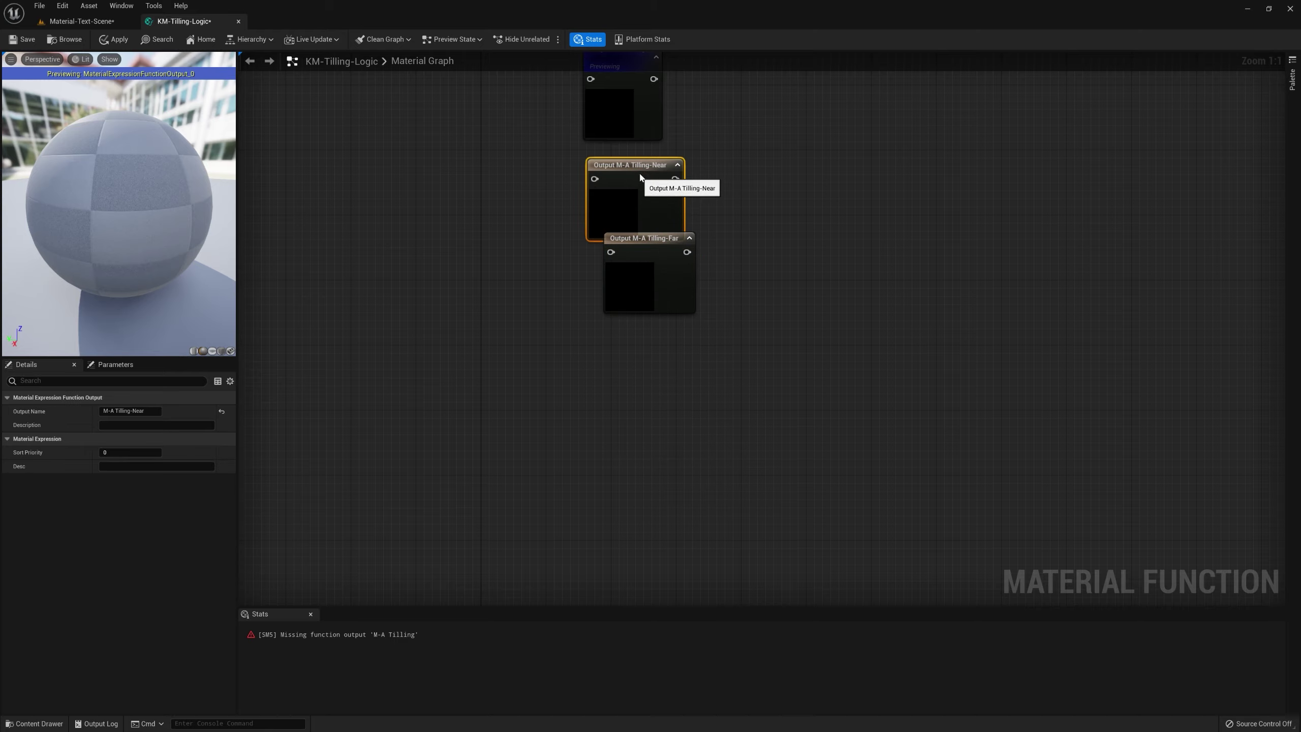
drag(657, 238, 633, 251)
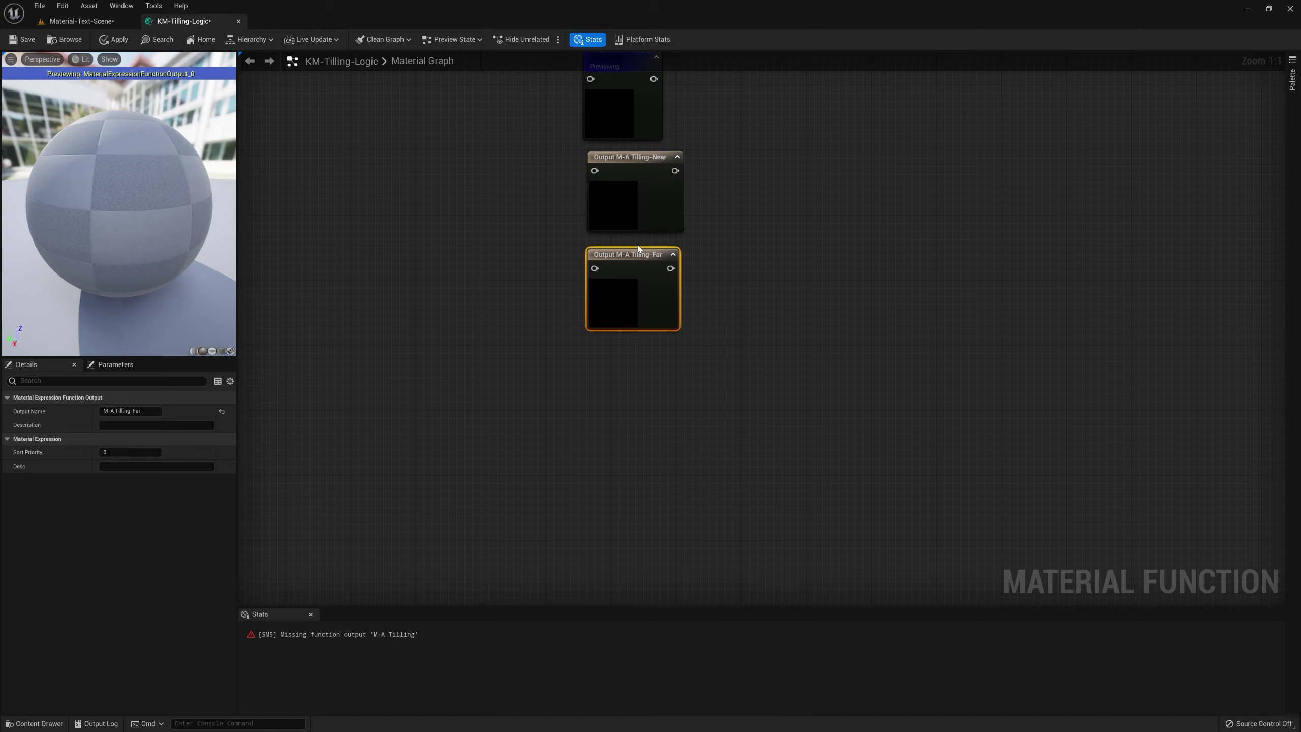
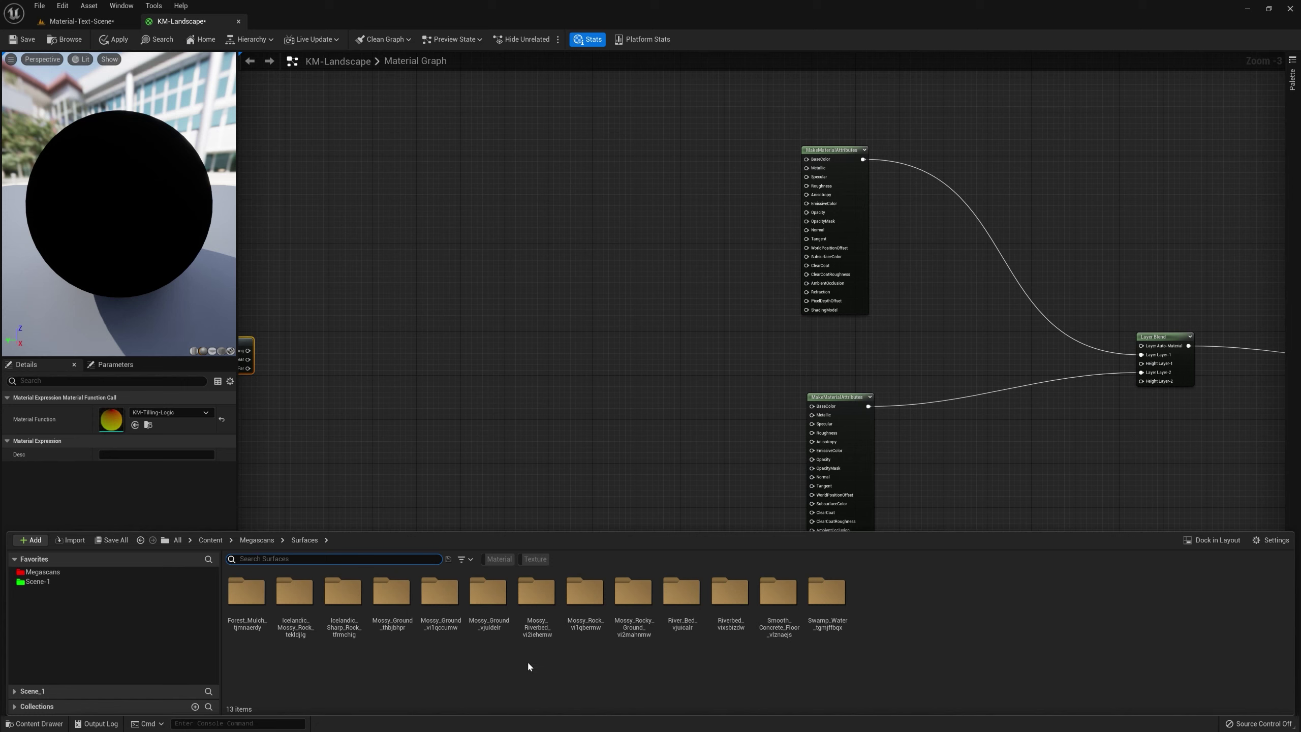
Step: Add the three Icelandic_Sharp_Rock textures to the KM-Landscape graph as texture samples beside the upper MakeMaterialAttributes node
double_click(337, 596)
click(290, 594)
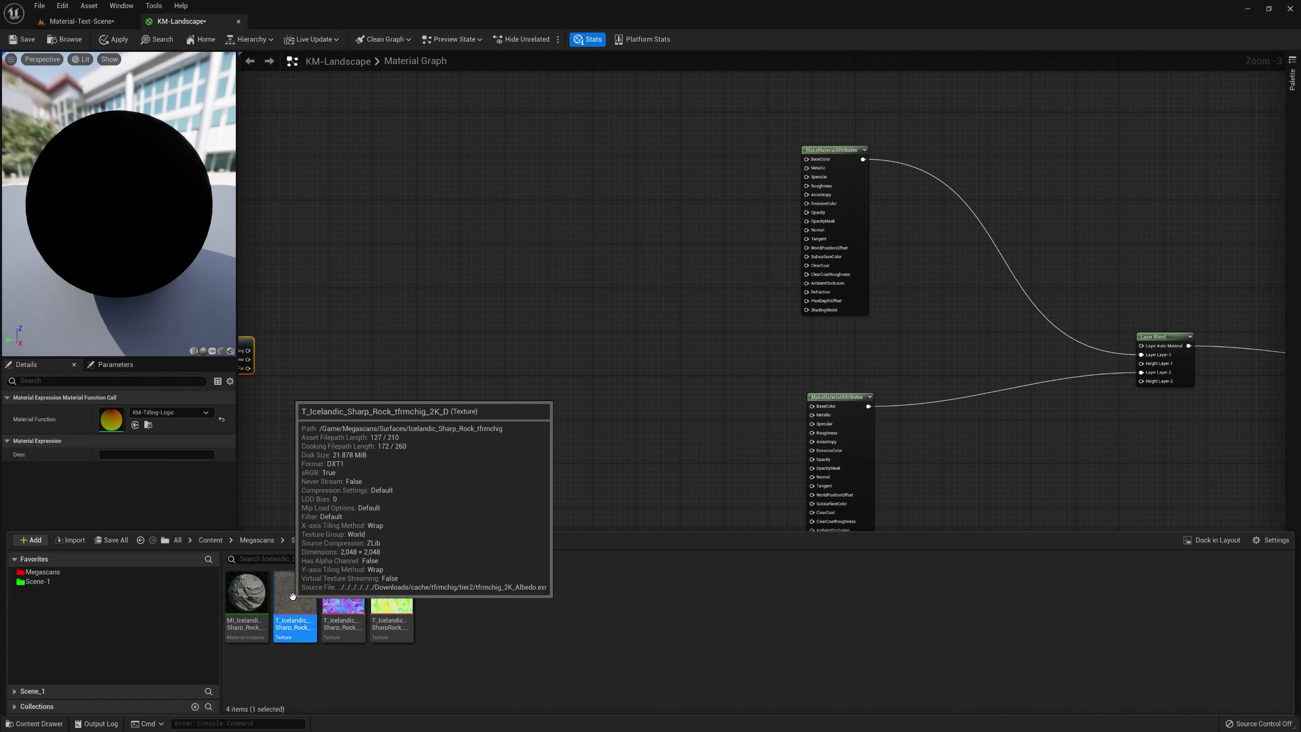
shift+click(398, 599)
drag(444, 563, 501, 131)
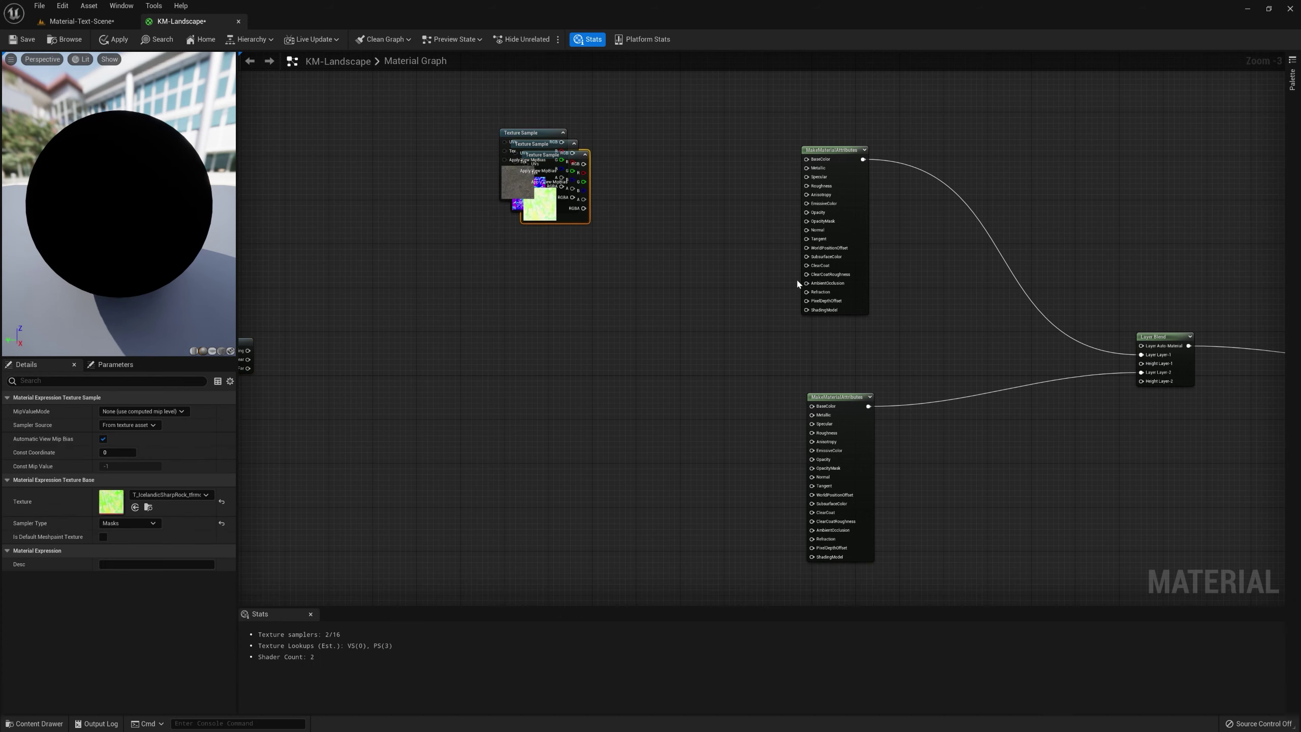
Step: Add the three textures from the Mossy_Ground_thbjbhpr surface folder to the graph beside the lower MakeMaterialAttributes node
click(40, 720)
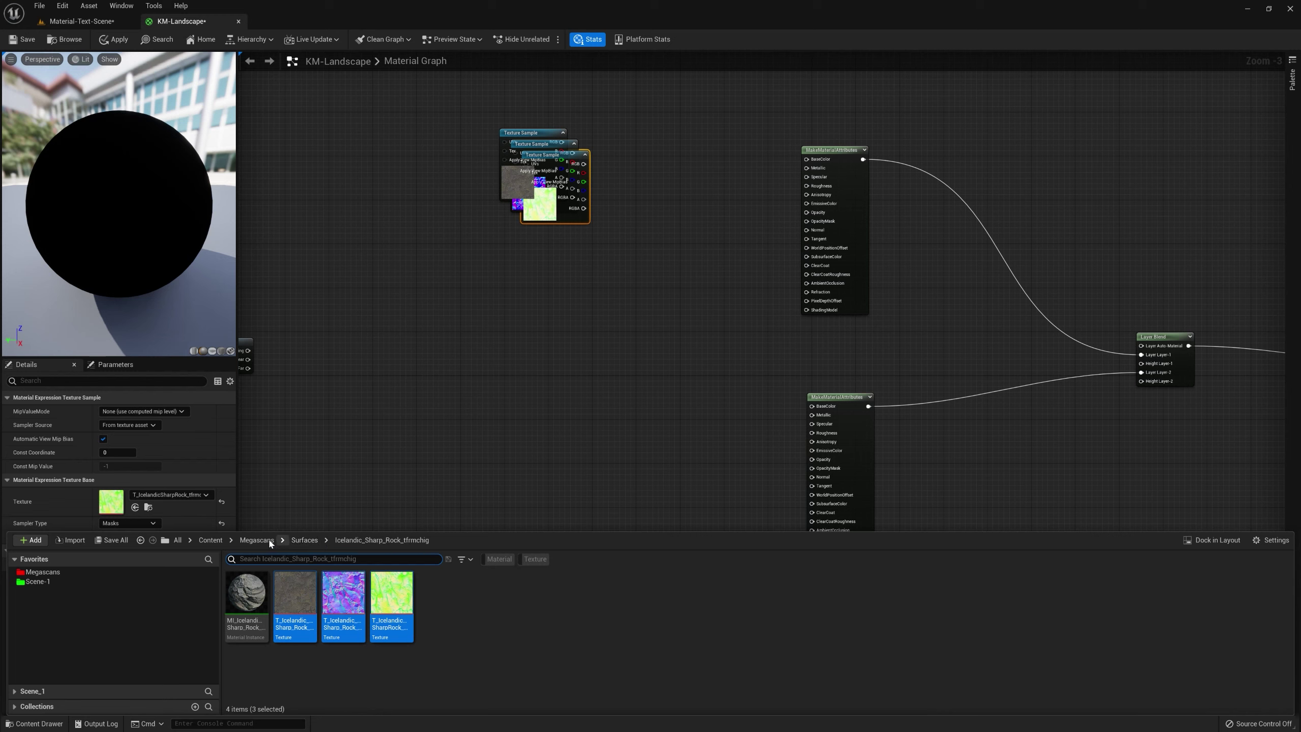
click(305, 540)
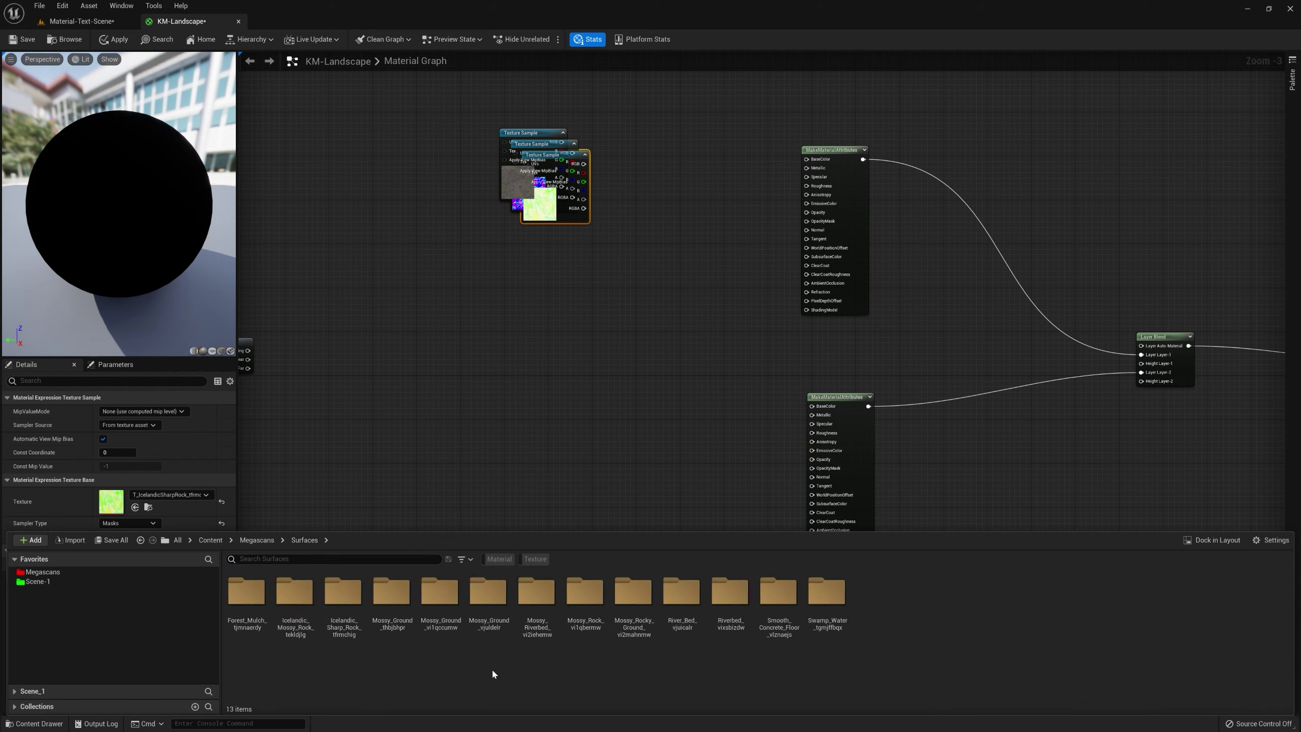
double_click(391, 594)
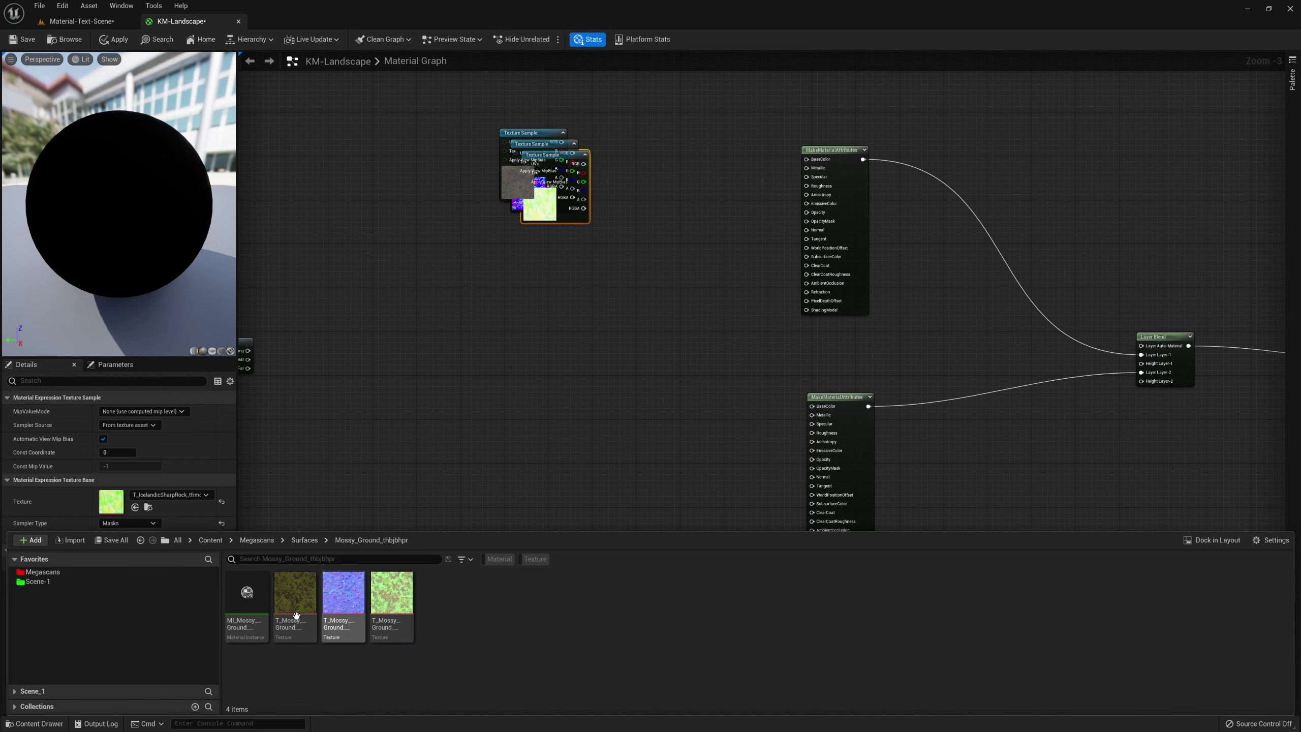
click(290, 597)
shift+click(391, 597)
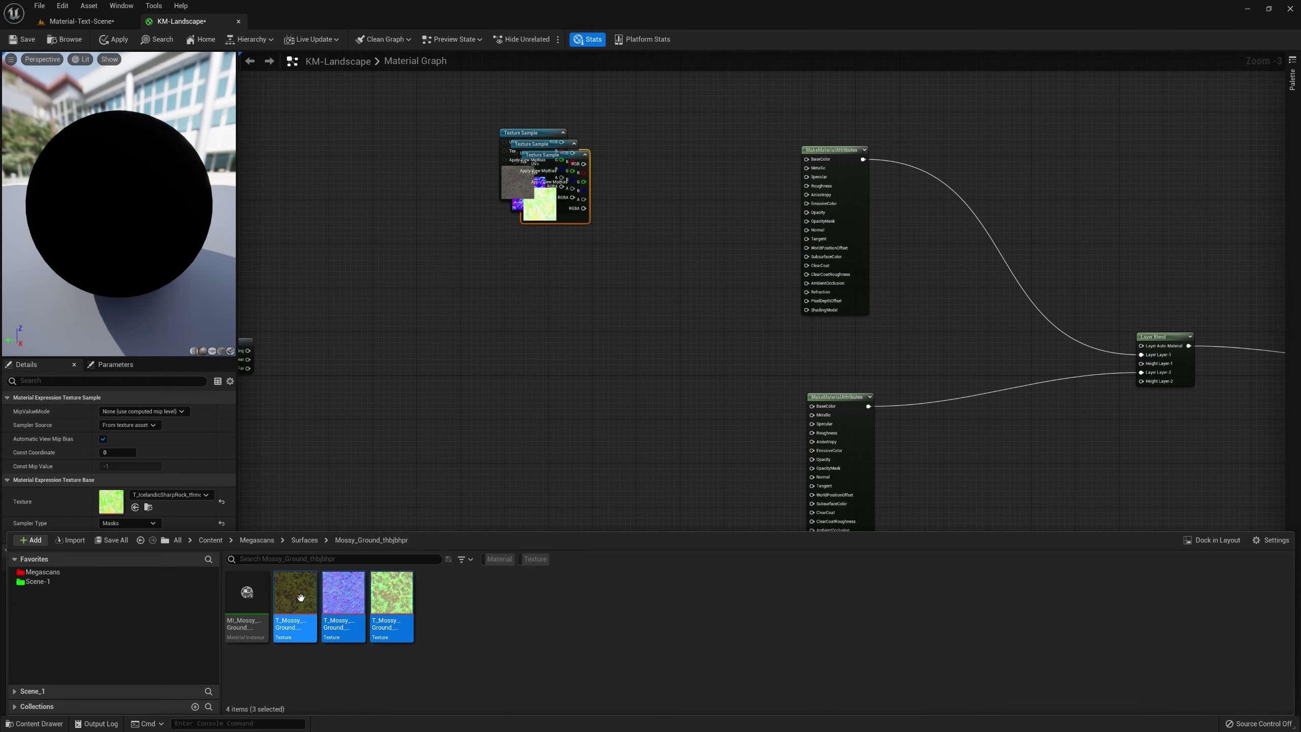
drag(291, 597, 557, 423)
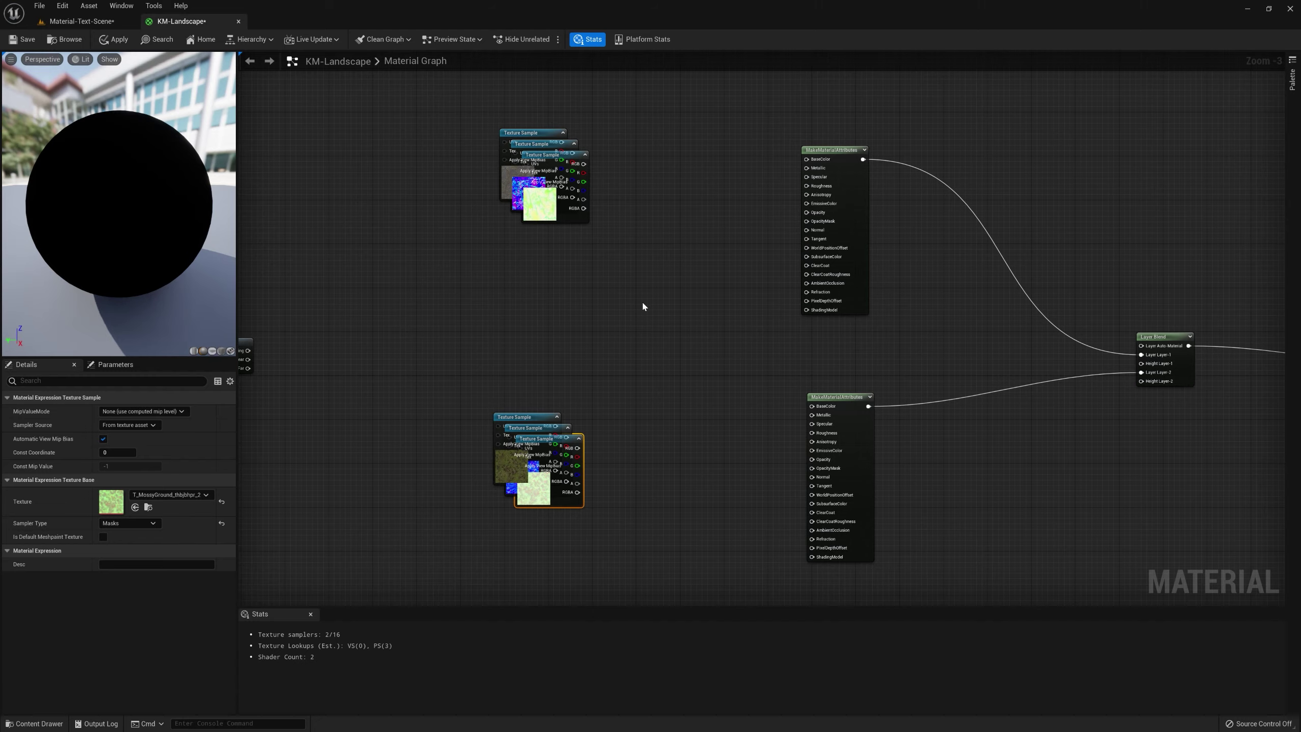
Step: Spread the overlapping Icelandic rock texture samples into a column: base colour first, mask texture below it, normal map last
scroll(604, 287, up, 4)
right_drag(650, 316, 661, 332)
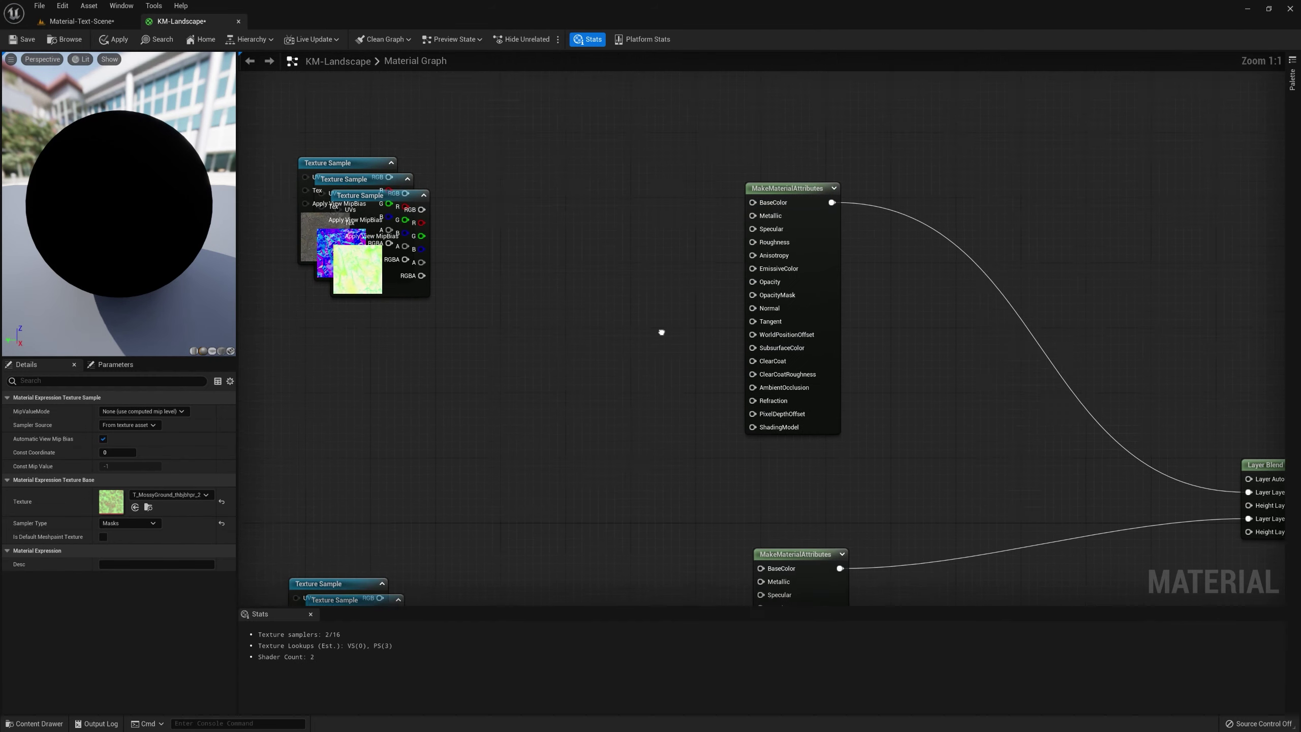
right_drag(498, 345, 606, 399)
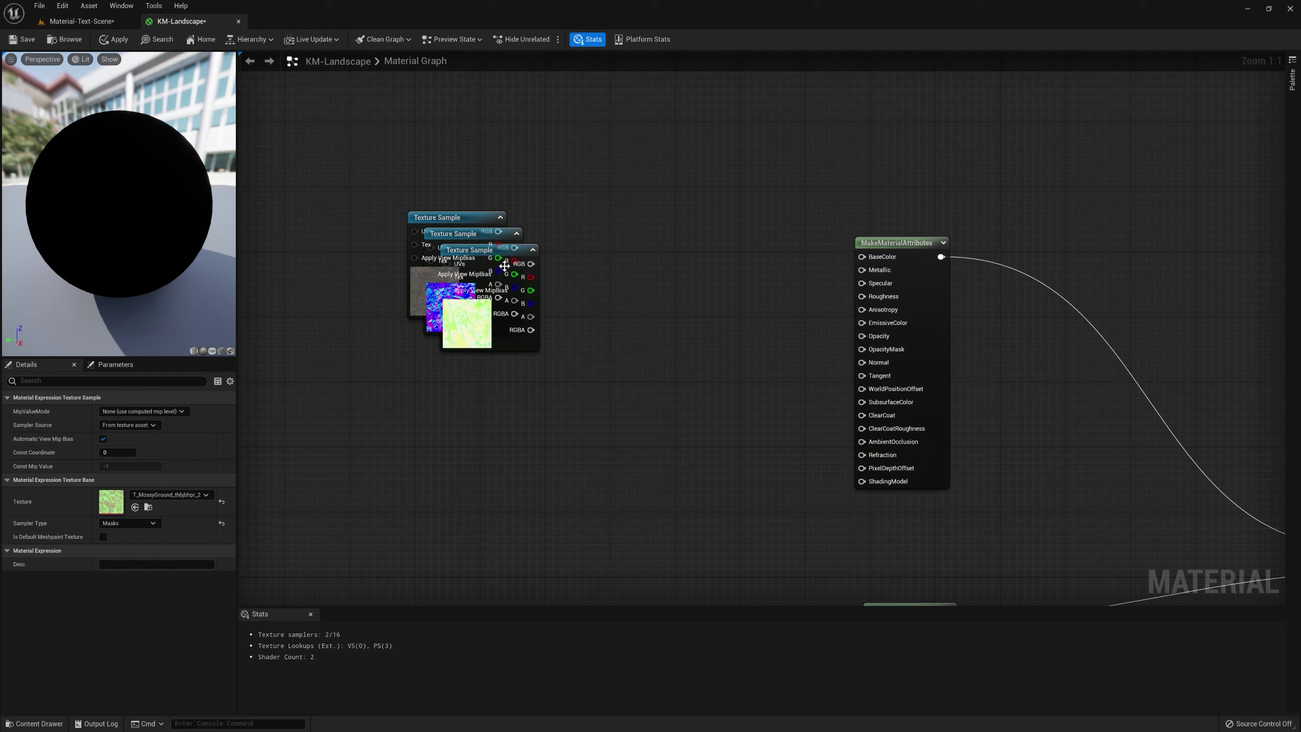
drag(512, 236, 471, 458)
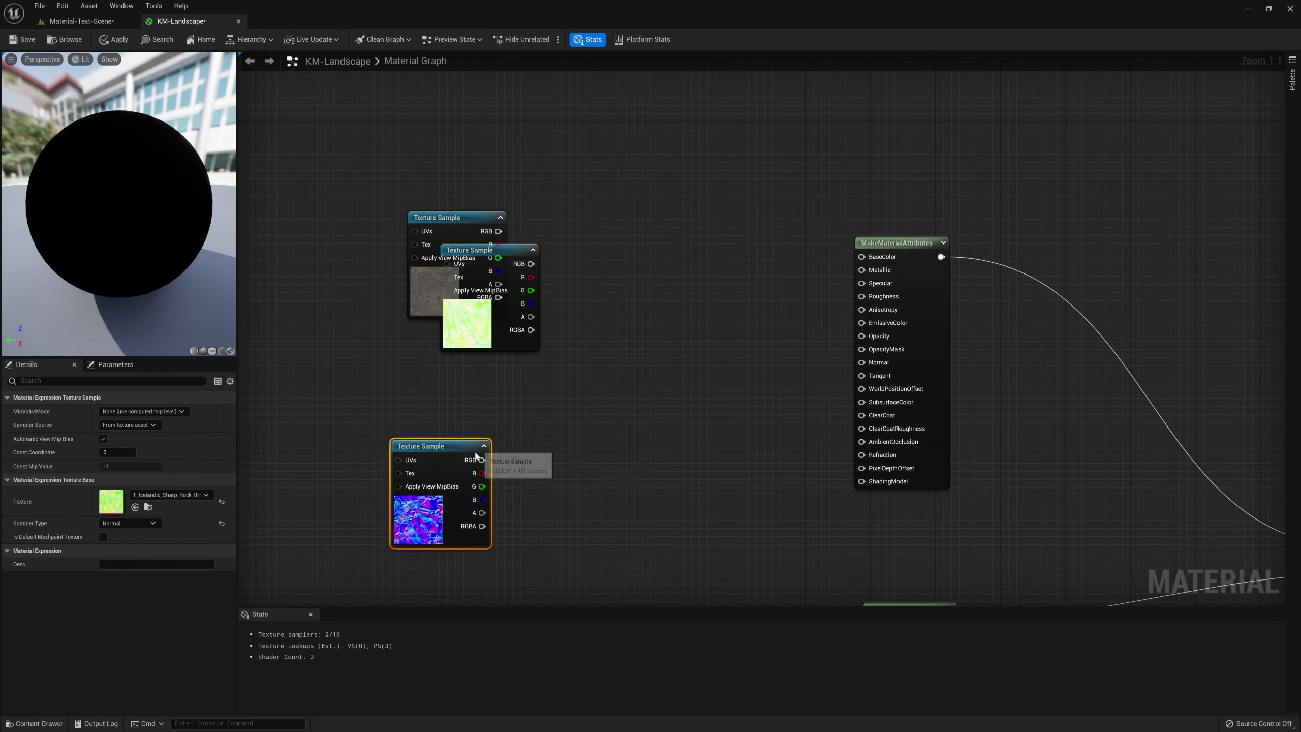
drag(515, 256, 484, 341)
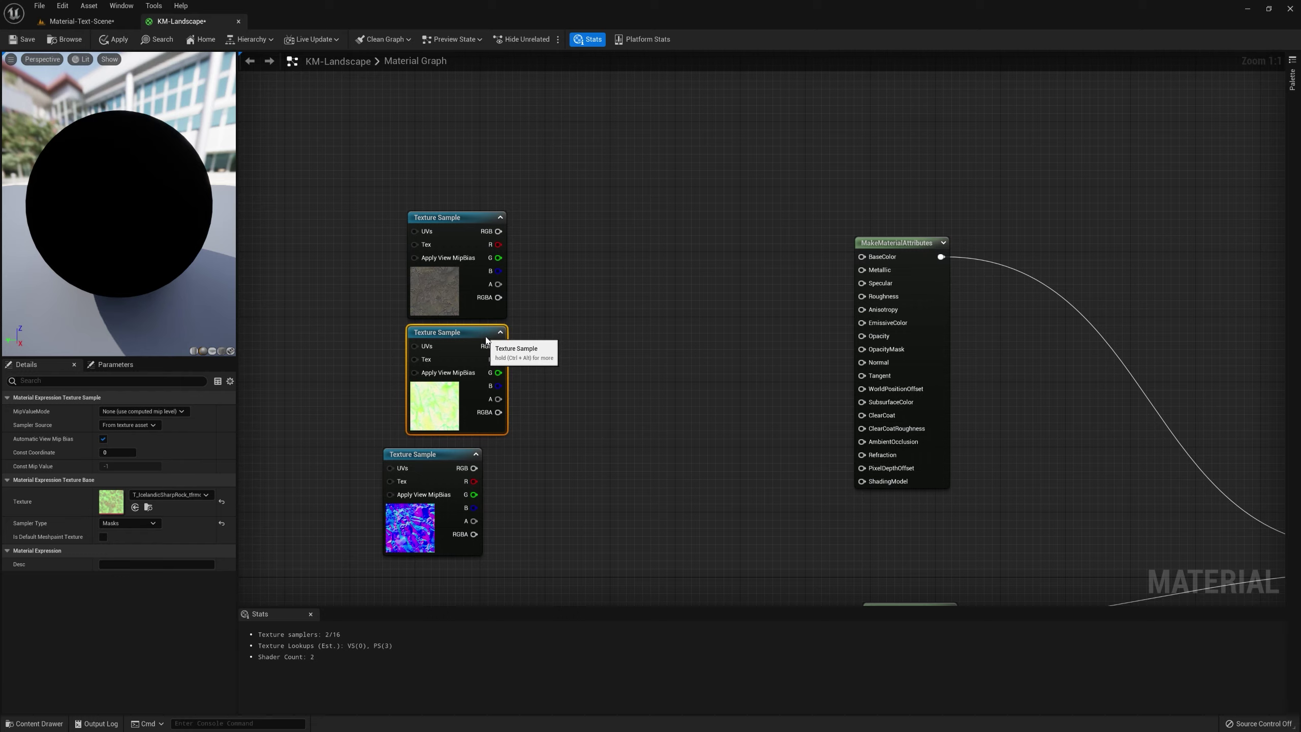
Step: Align the Icelandic rock normal map sample directly beneath the mask texture sample
right_drag(533, 458, 524, 389)
drag(428, 391, 452, 383)
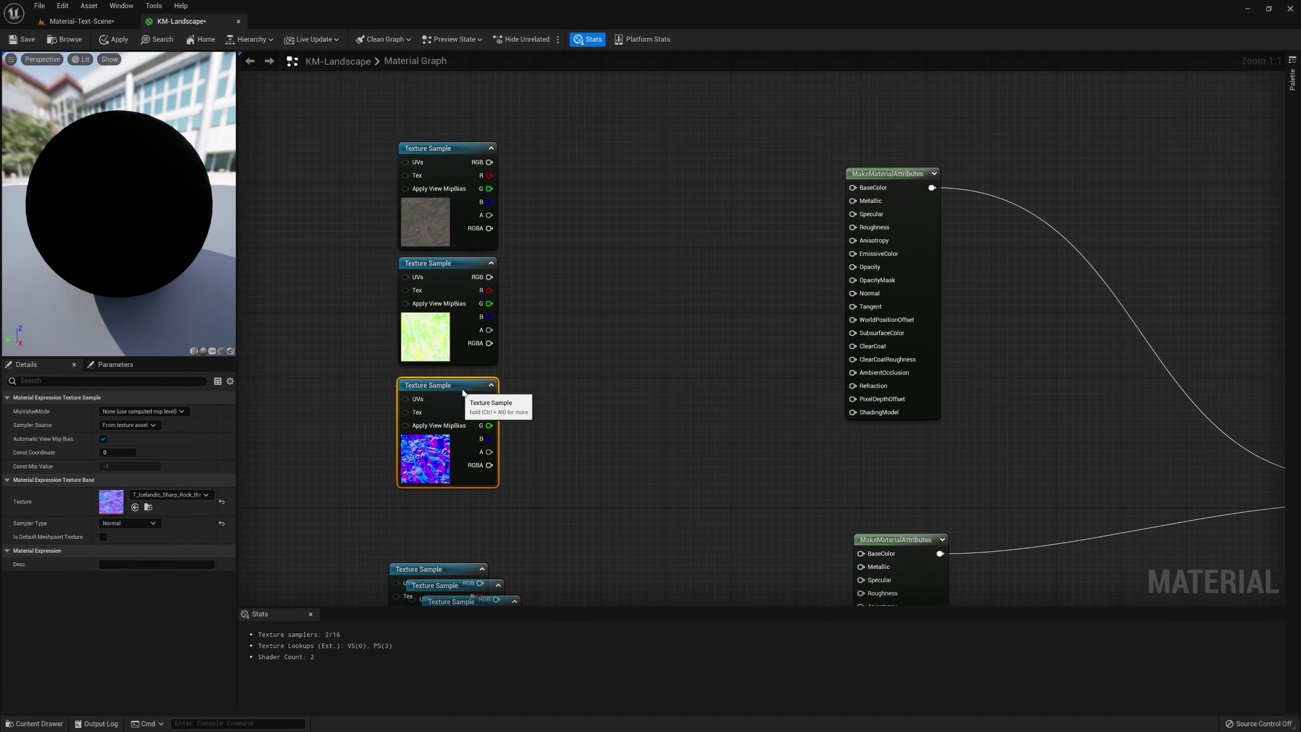
Step: Open the Icelandic rock ORDp mask texture from its sample, examine its red, green and blue channels individually, and close it
click(464, 333)
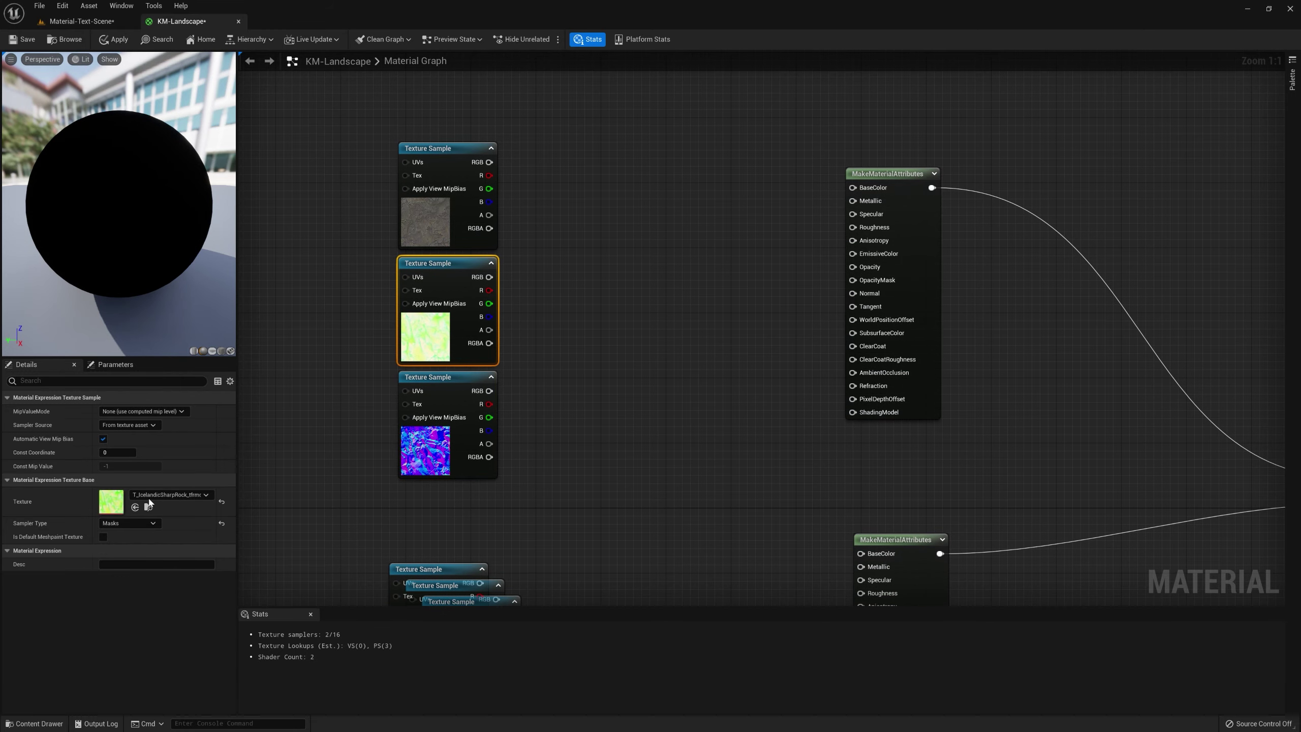
click(148, 506)
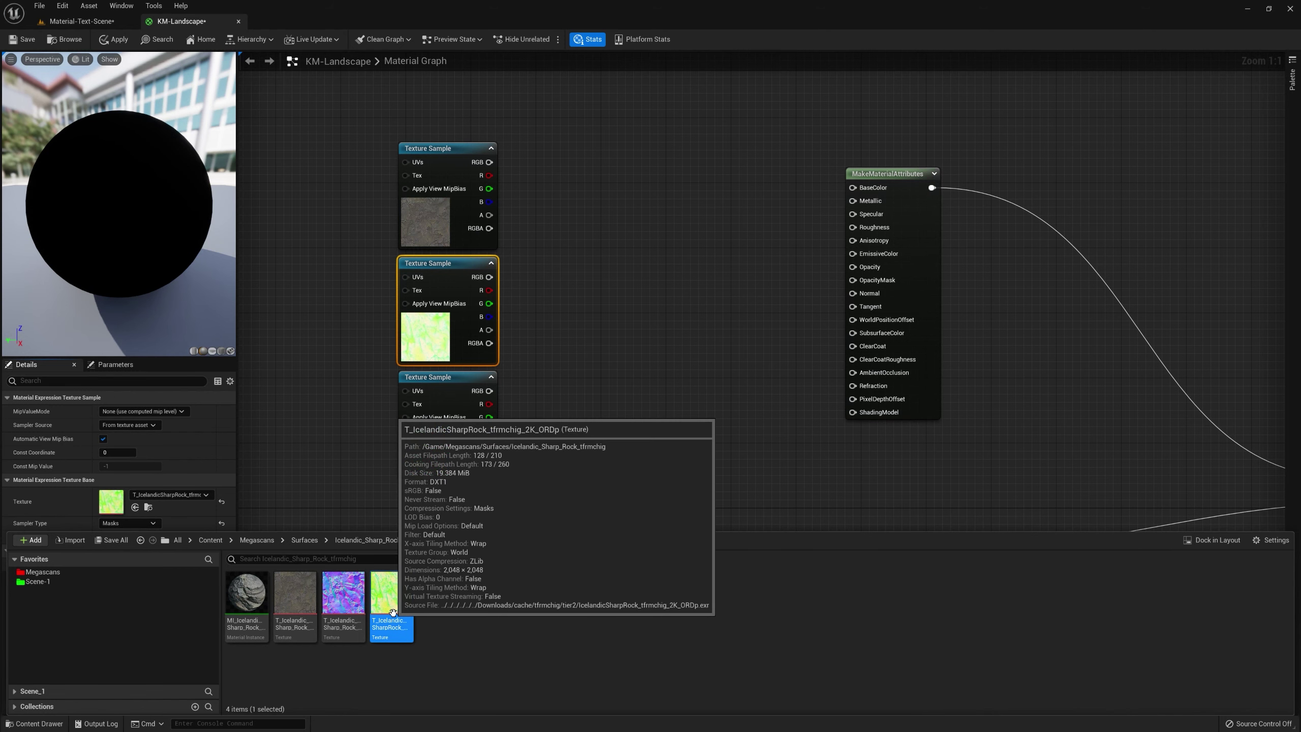
double_click(388, 595)
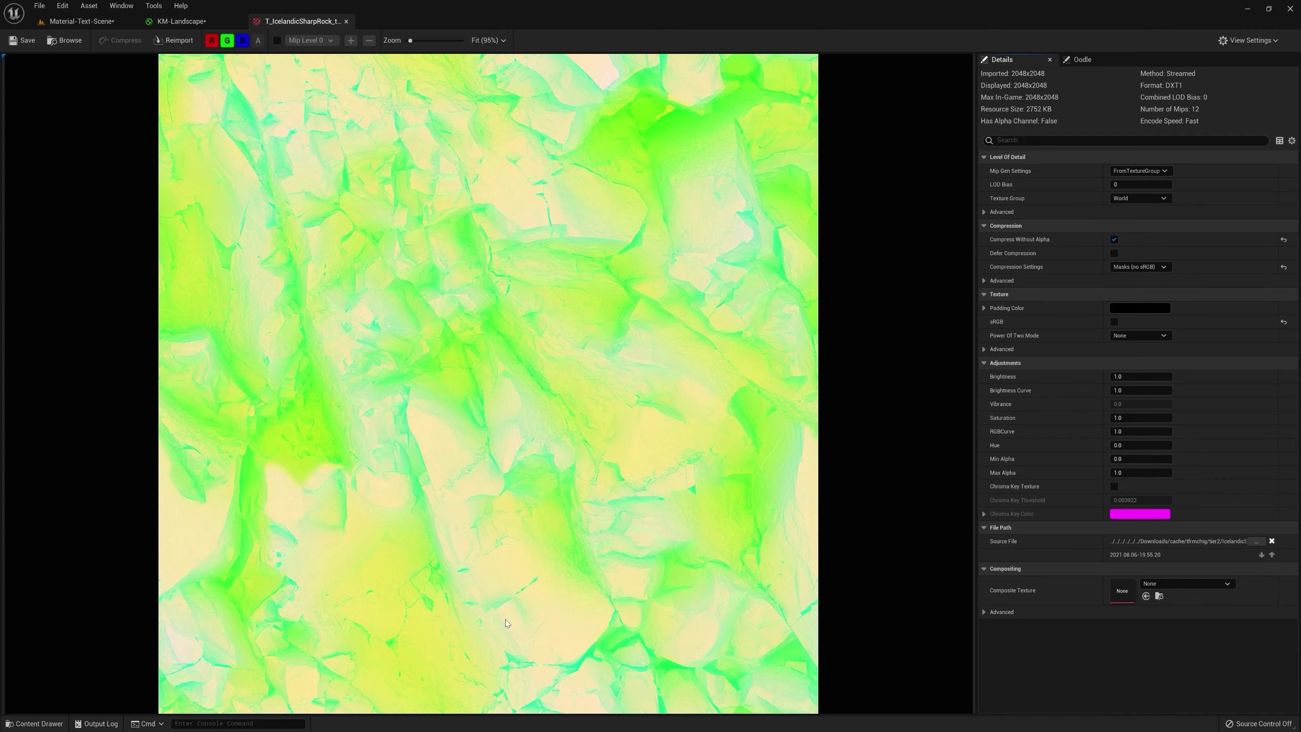
click(228, 41)
click(242, 41)
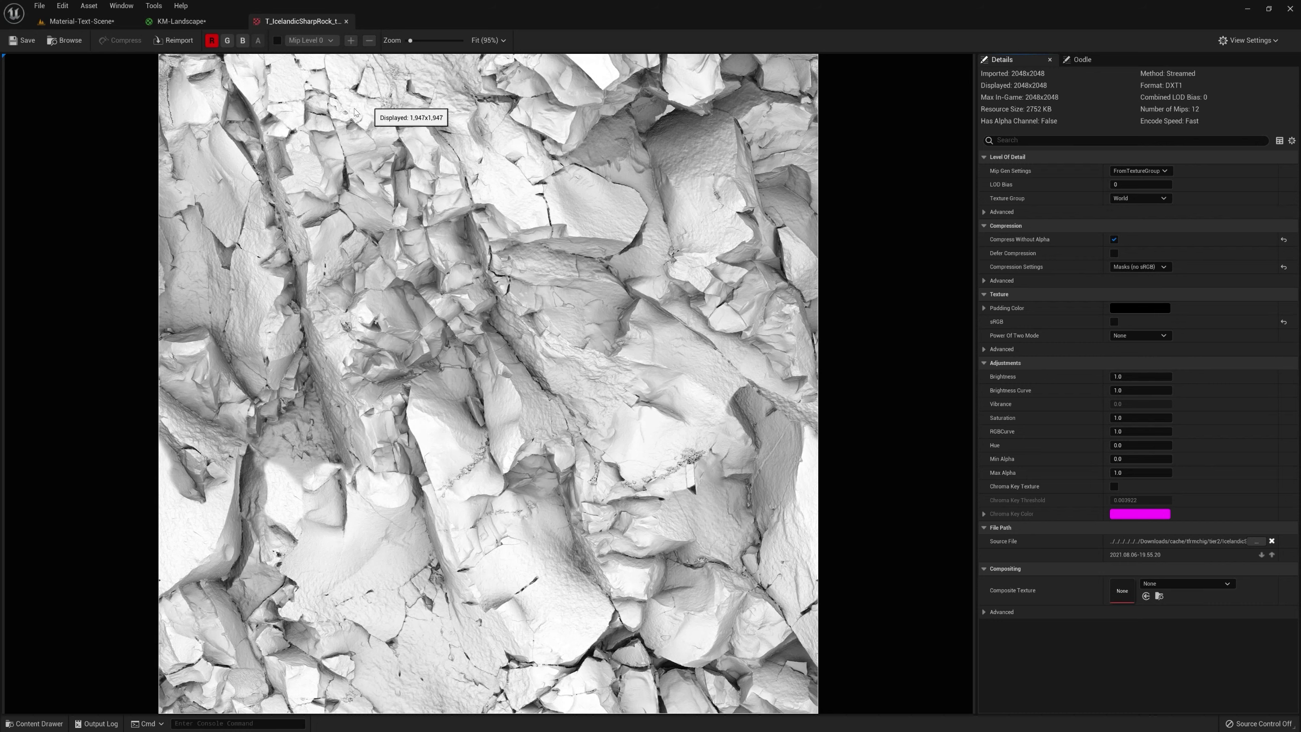
click(227, 41)
click(210, 43)
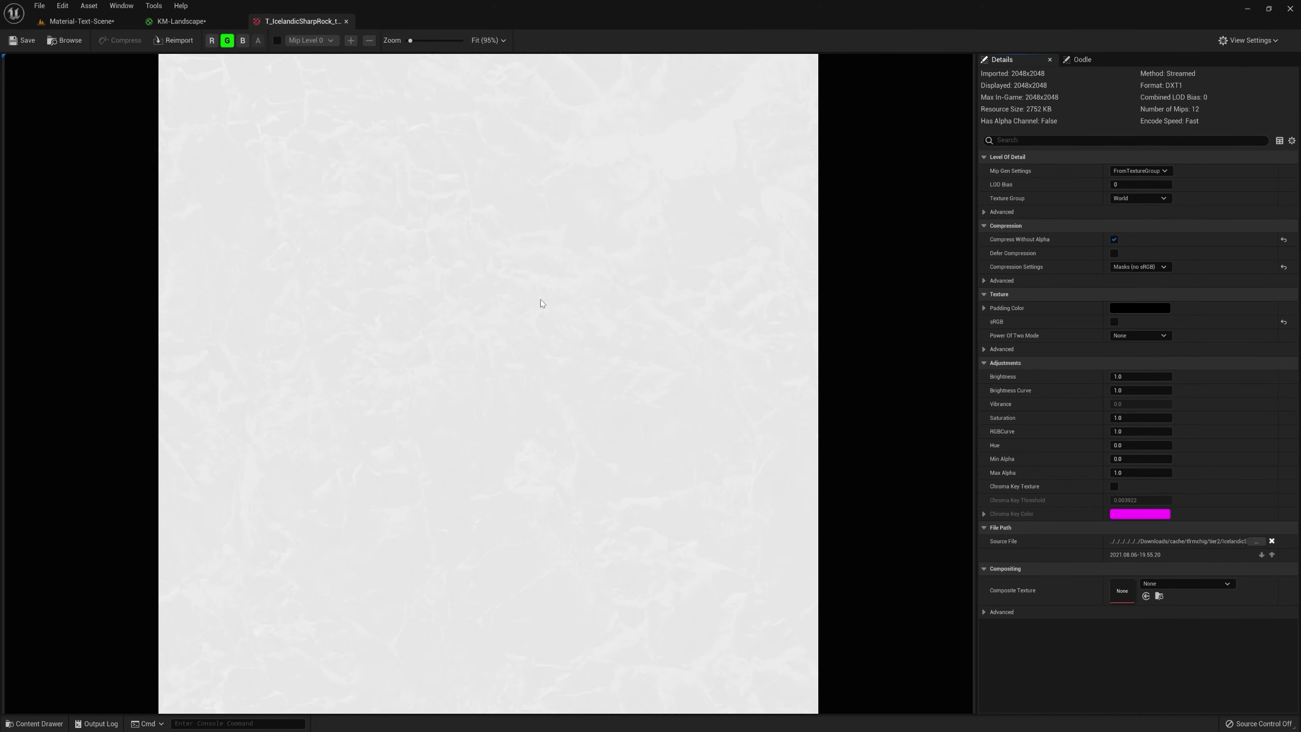
click(243, 43)
click(227, 43)
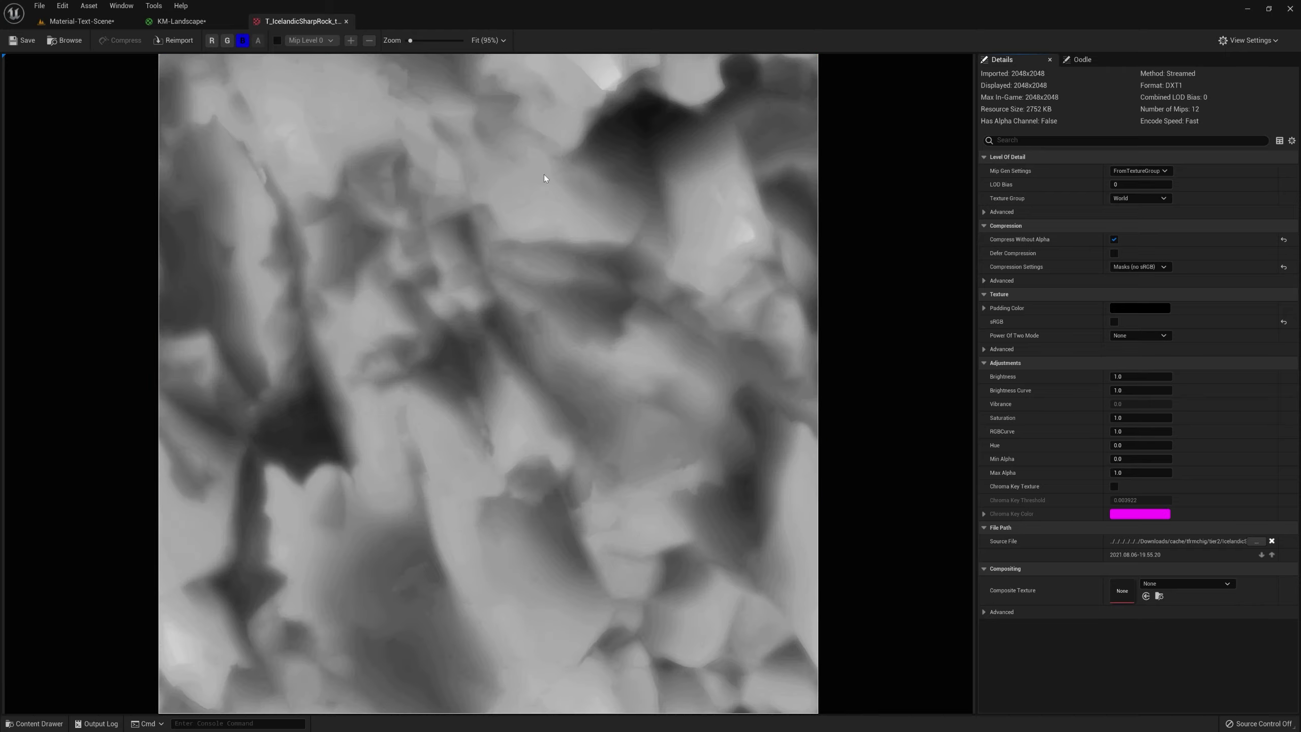
click(227, 41)
click(211, 40)
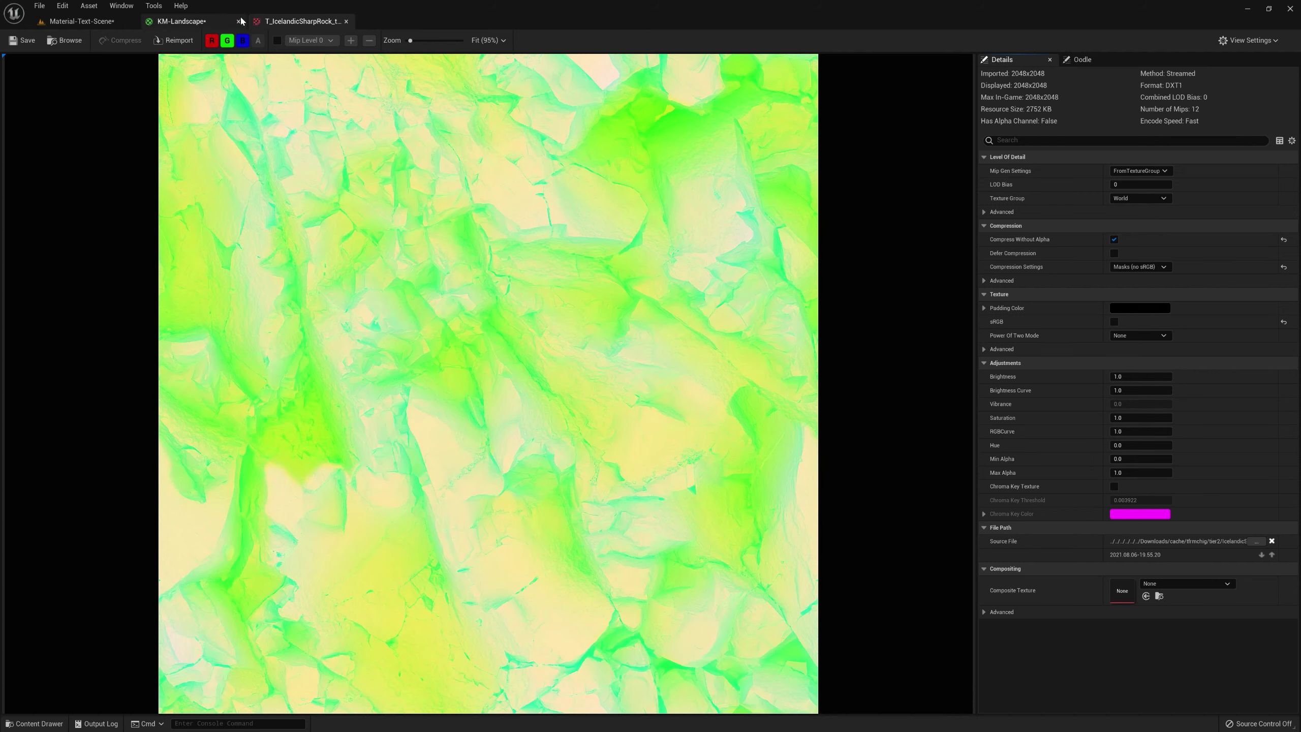
click(346, 21)
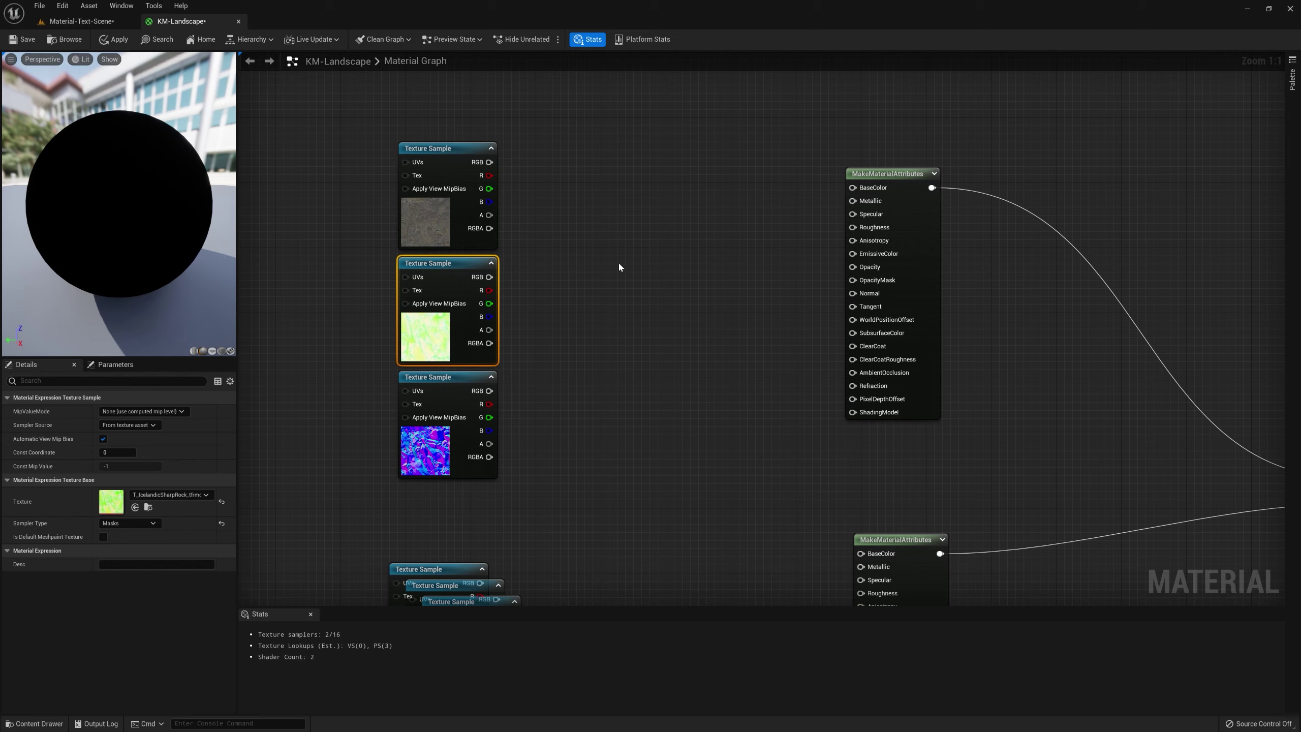
Step: Wire the Icelandic rock samples into the upper MakeMaterialAttributes: colour RGB to BaseColor, mask R to AmbientOcclusion and G to Roughness, normal RGB to Normal
click(505, 233)
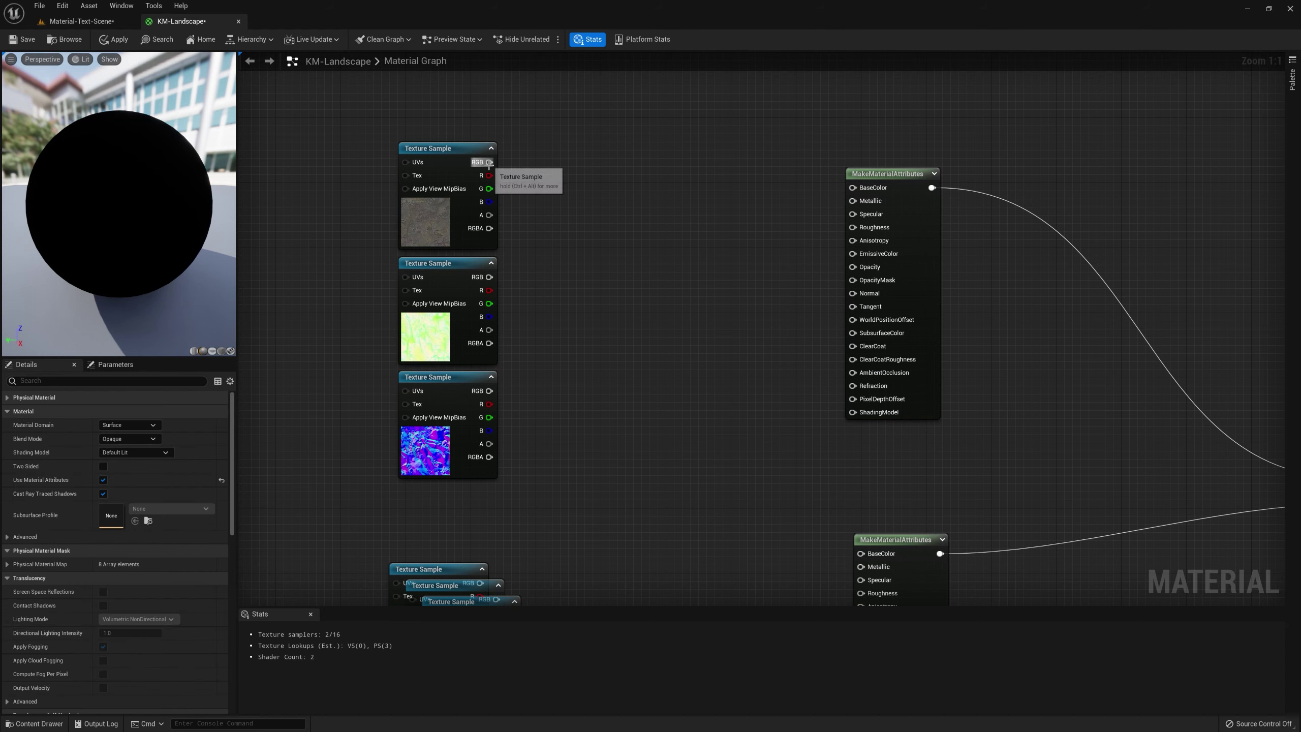
drag(489, 162, 863, 193)
right_drag(573, 366, 604, 313)
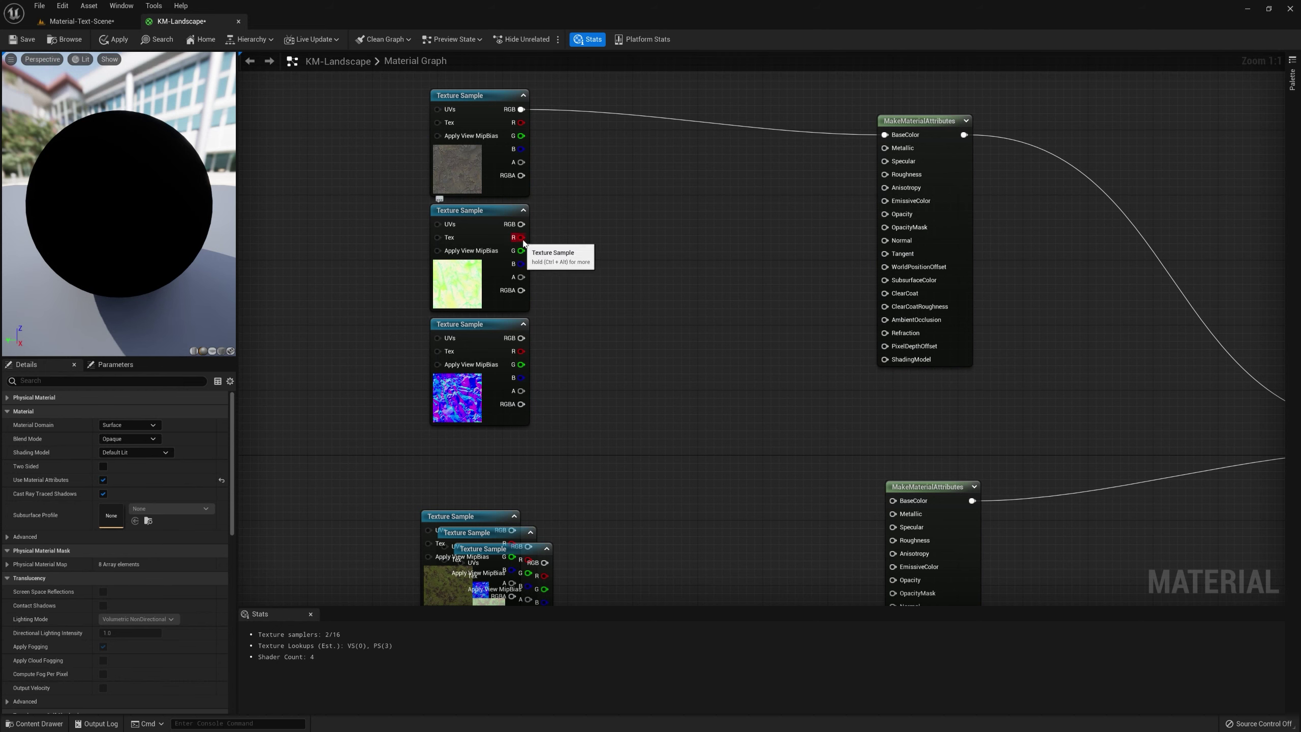
drag(518, 238, 883, 321)
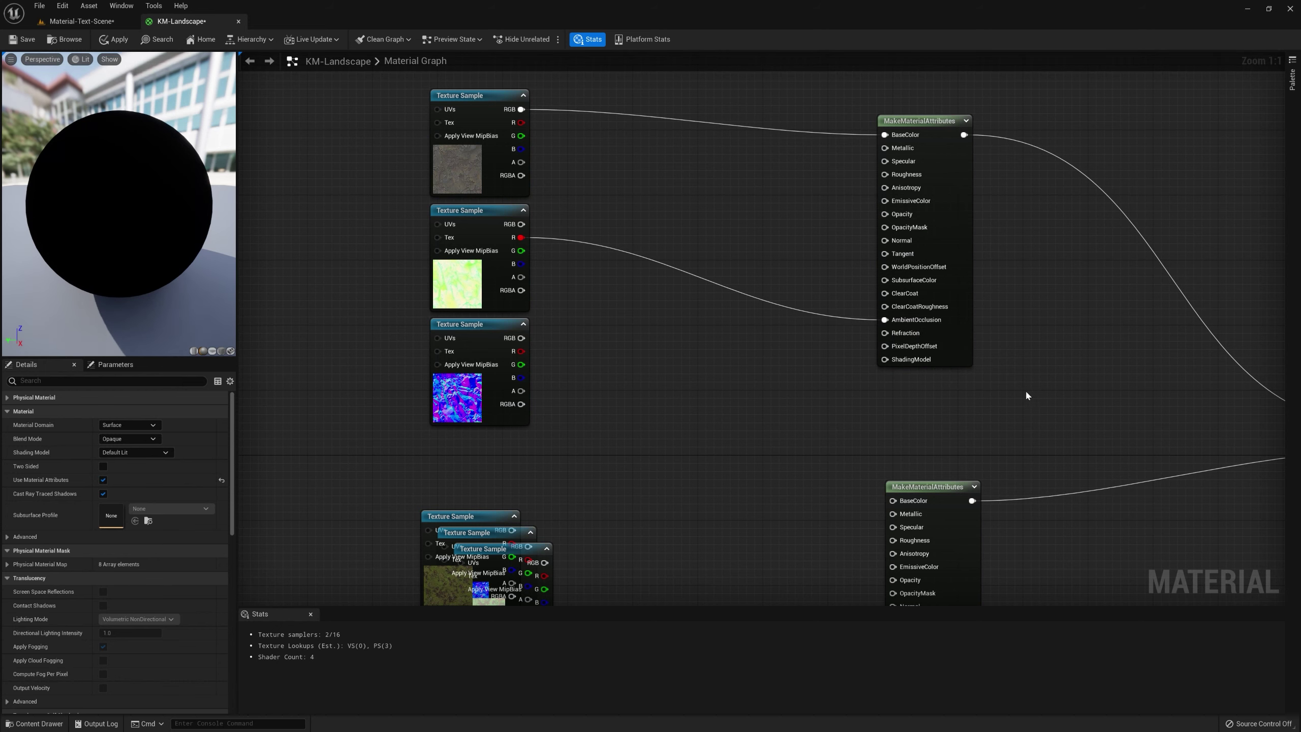
drag(520, 250, 885, 175)
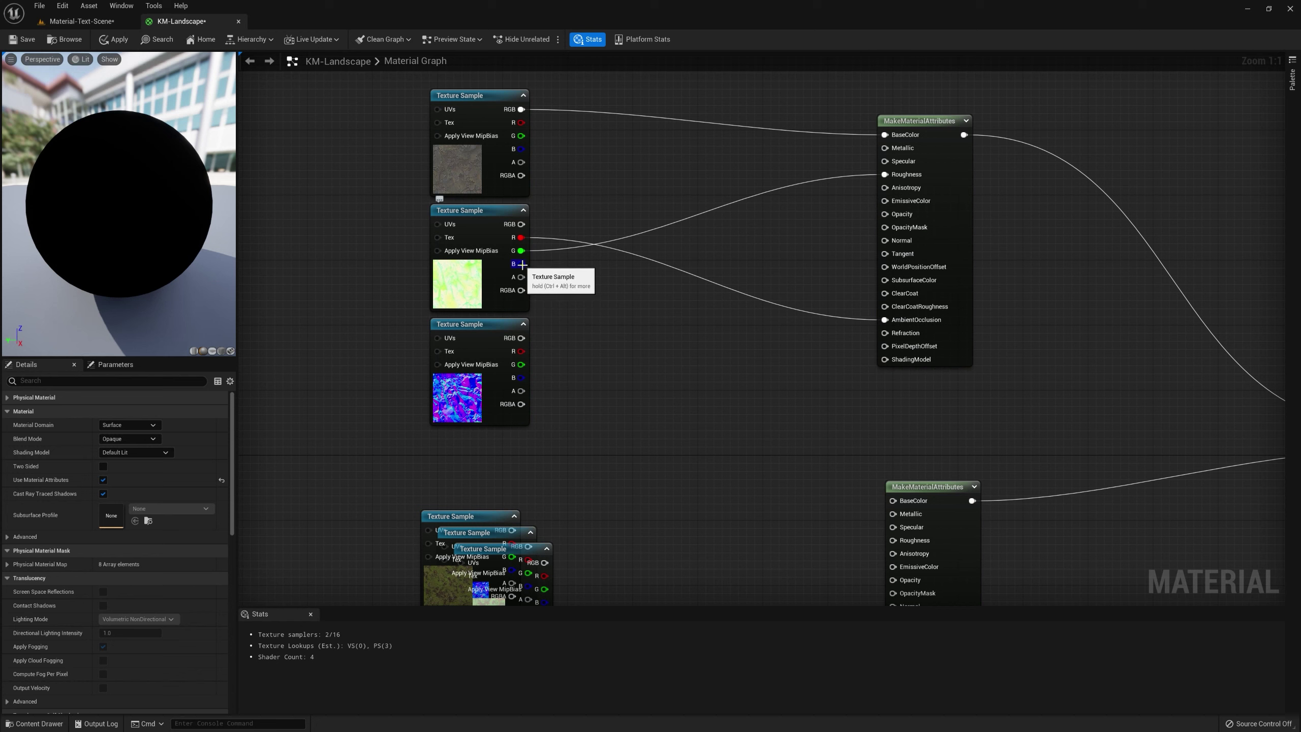
drag(520, 263, 822, 365)
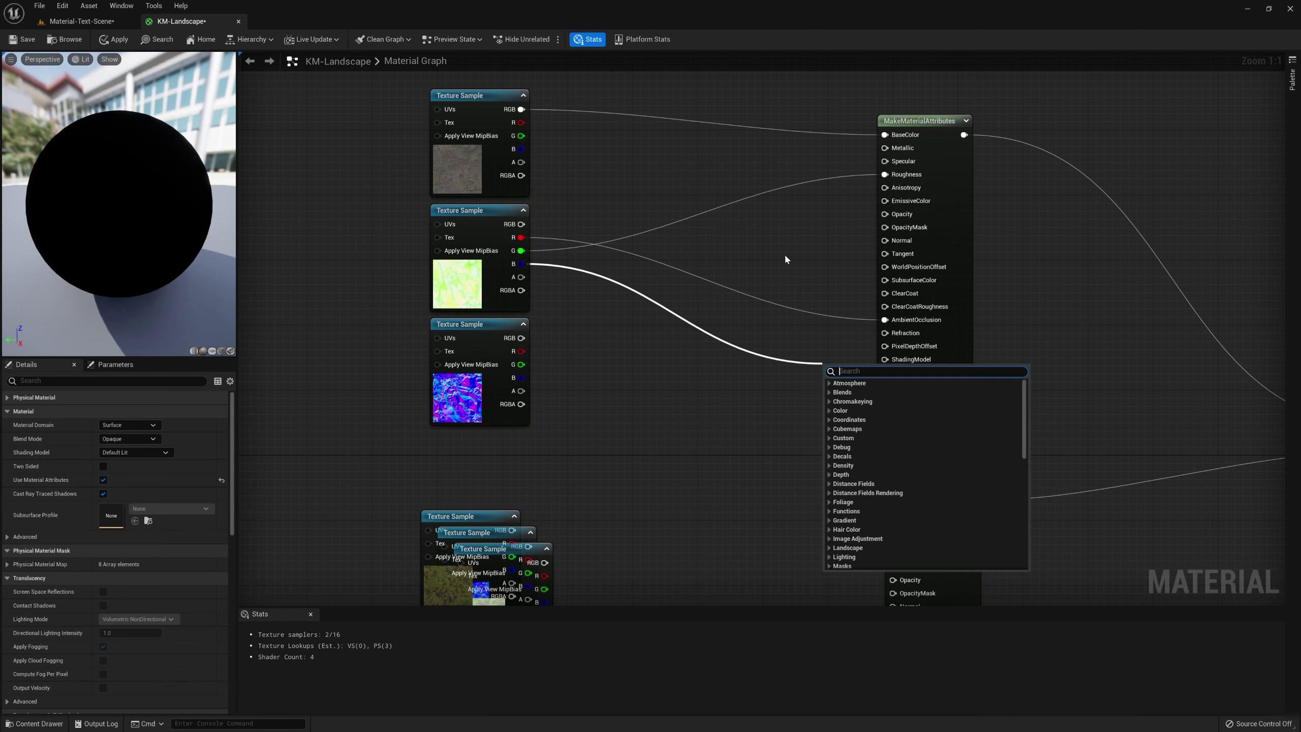
click(751, 249)
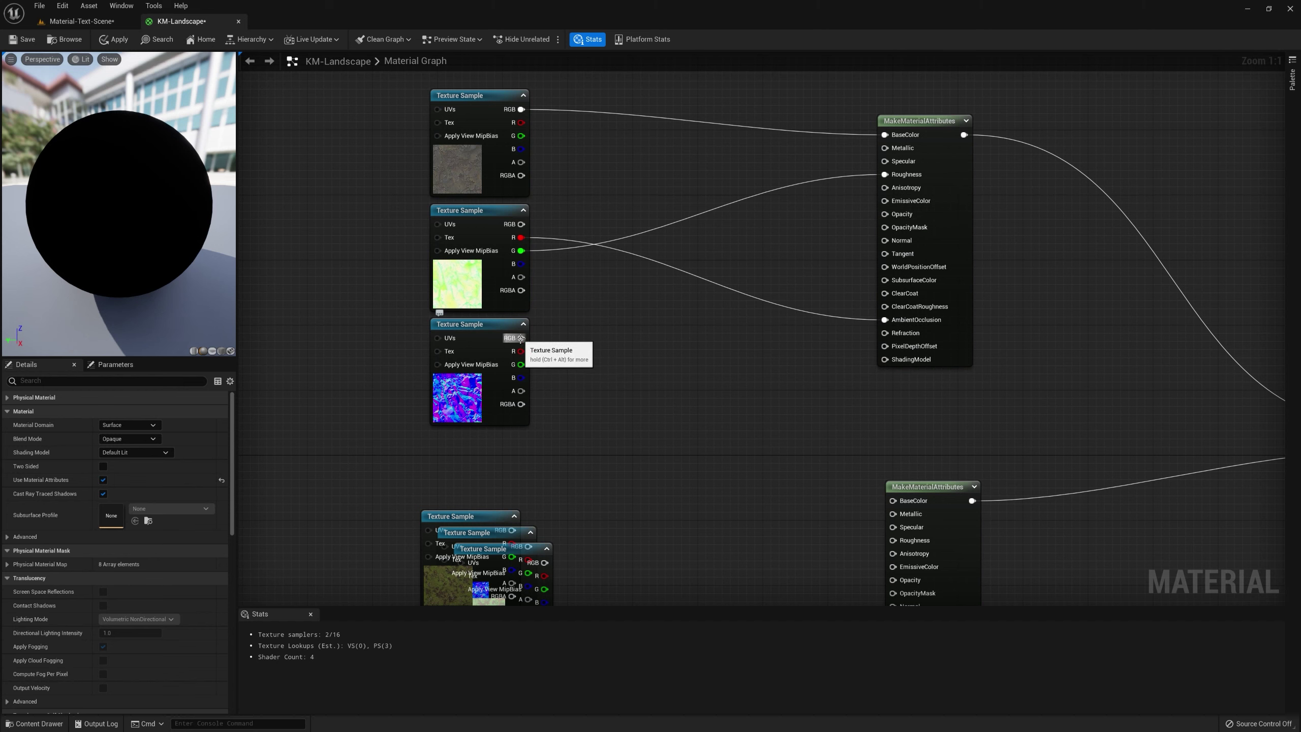
drag(528, 342, 890, 244)
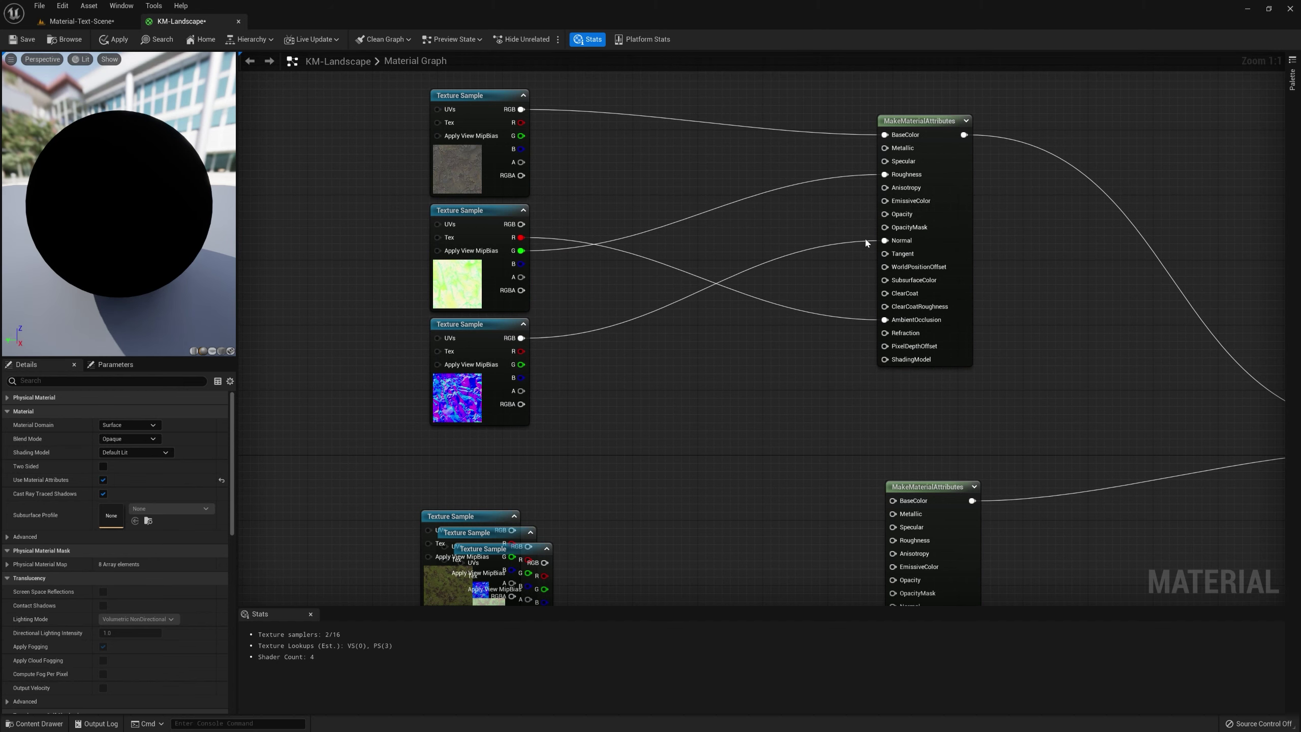
Step: Connect the M-A Tilling output of KM-Tilling-Logic to the UVs of all three Icelandic rock texture samples
scroll(746, 405, down, 2)
right_drag(709, 460, 814, 475)
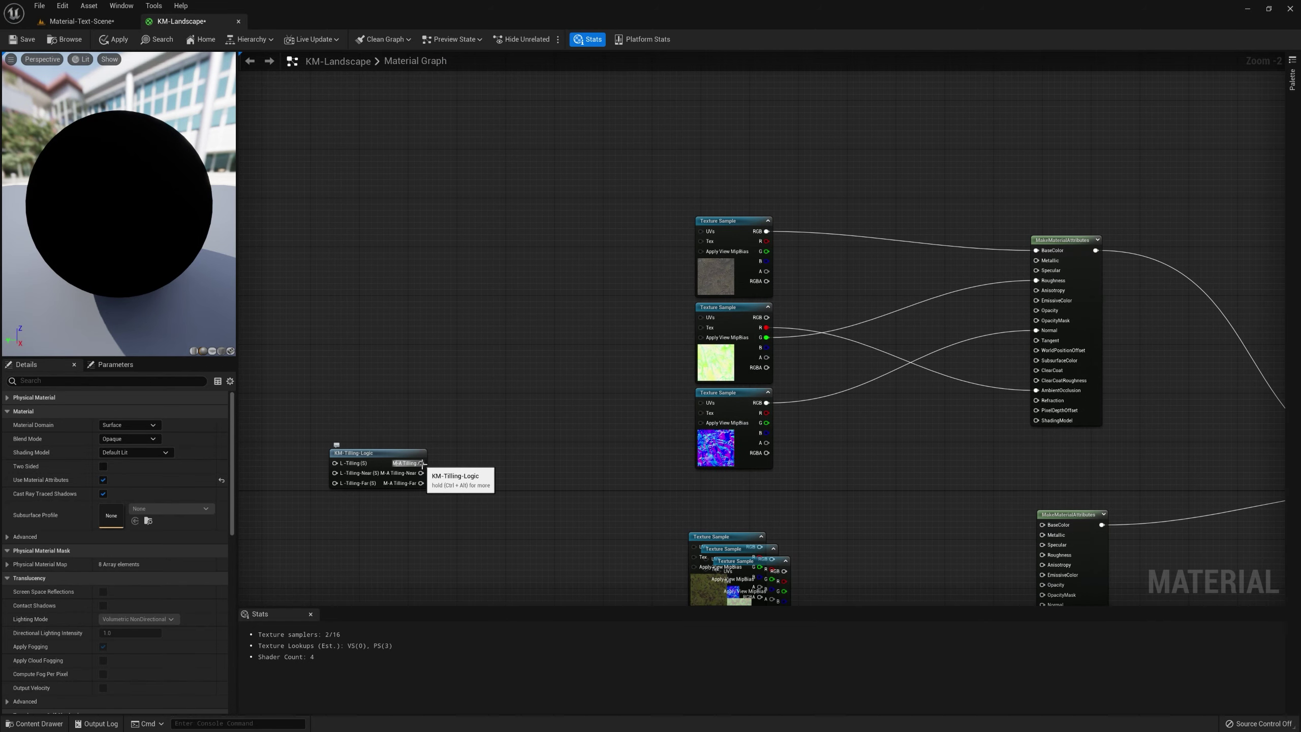
drag(421, 462, 700, 231)
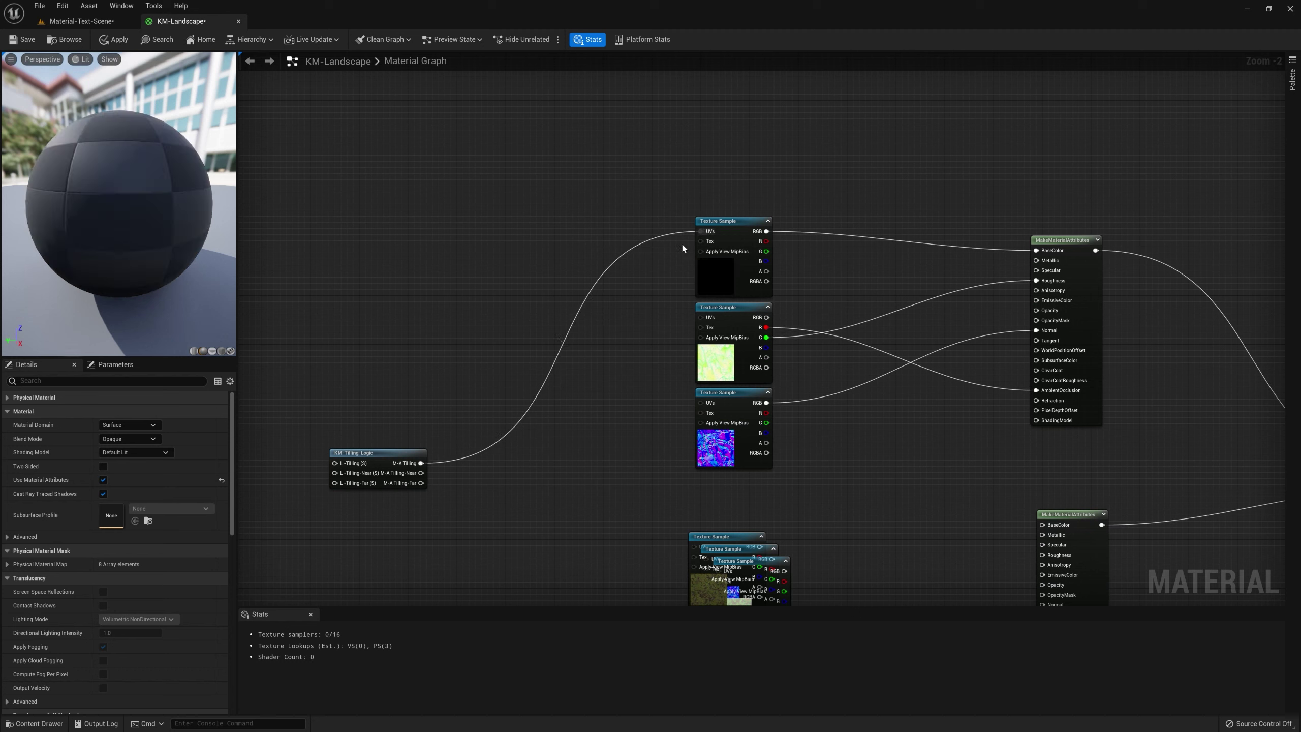
drag(421, 463, 700, 317)
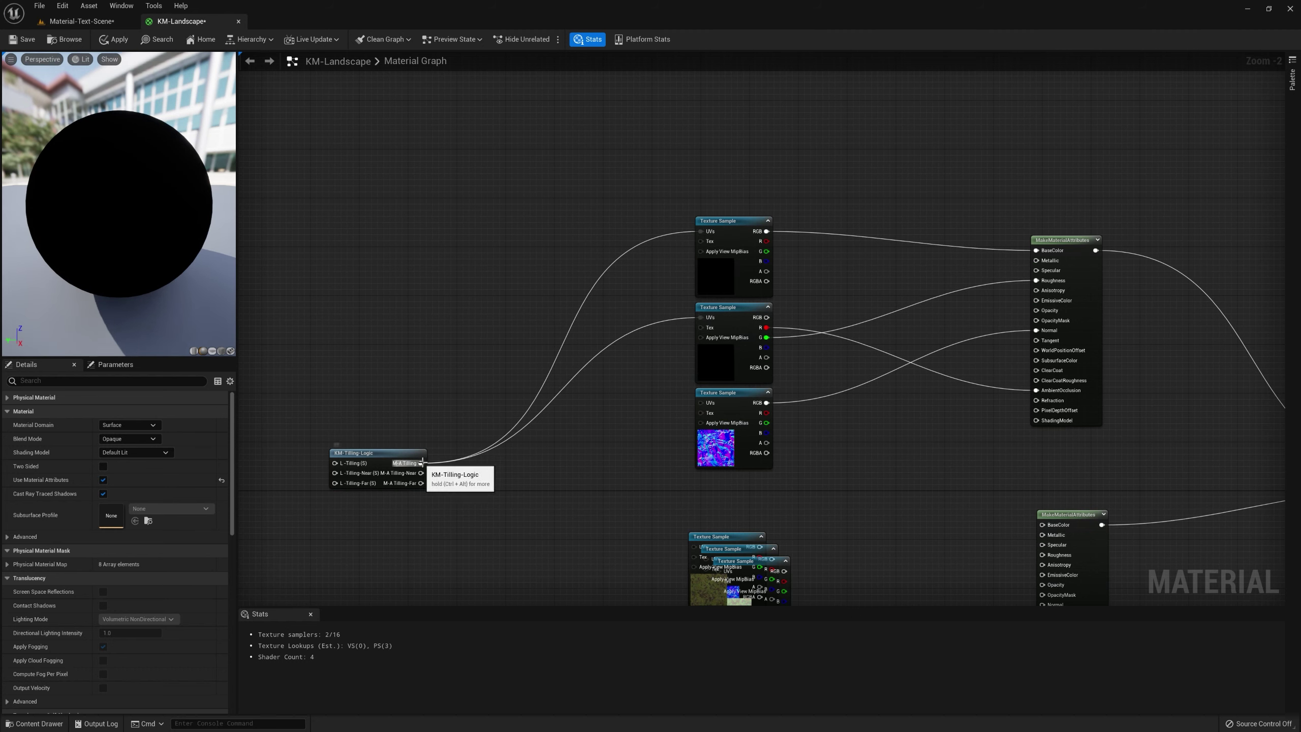
drag(421, 463, 701, 404)
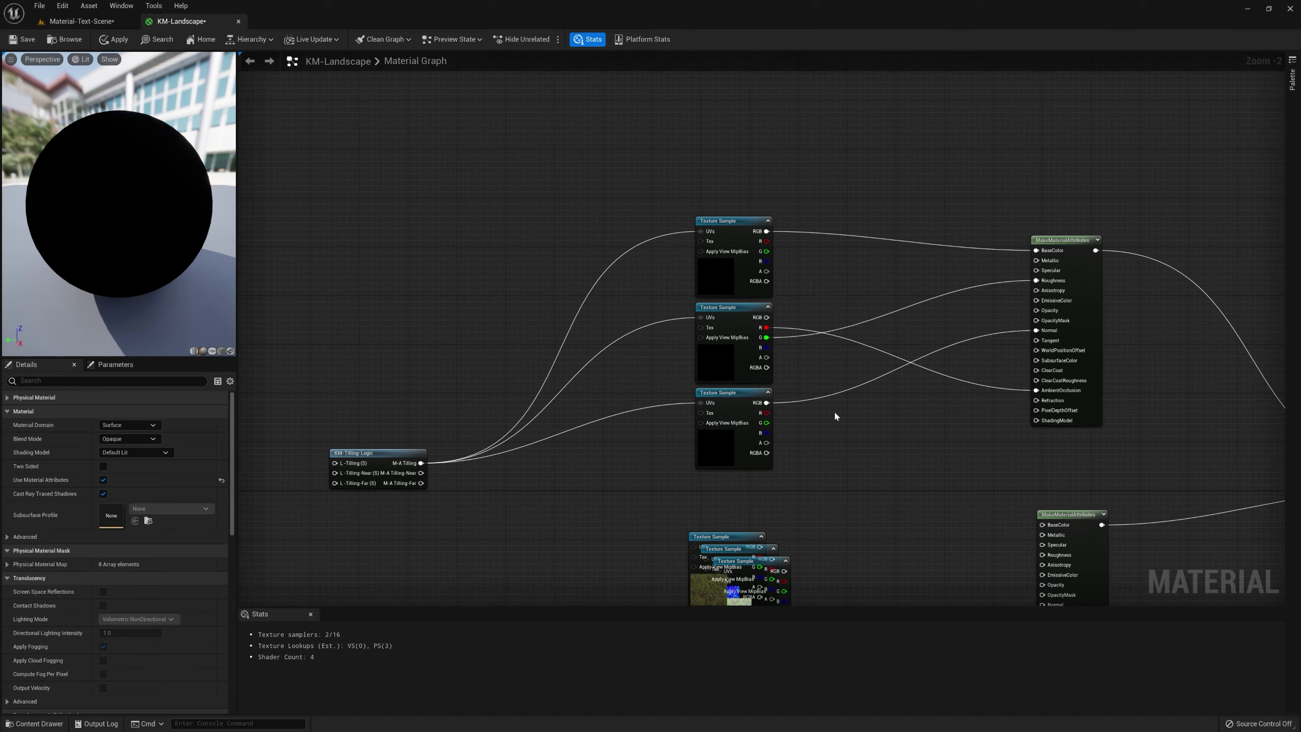
Step: Separate the overlapping mossy ground texture samples and place the base colour sample beneath the Icelandic rock column
right_drag(835, 415, 766, 324)
right_drag(631, 384, 749, 433)
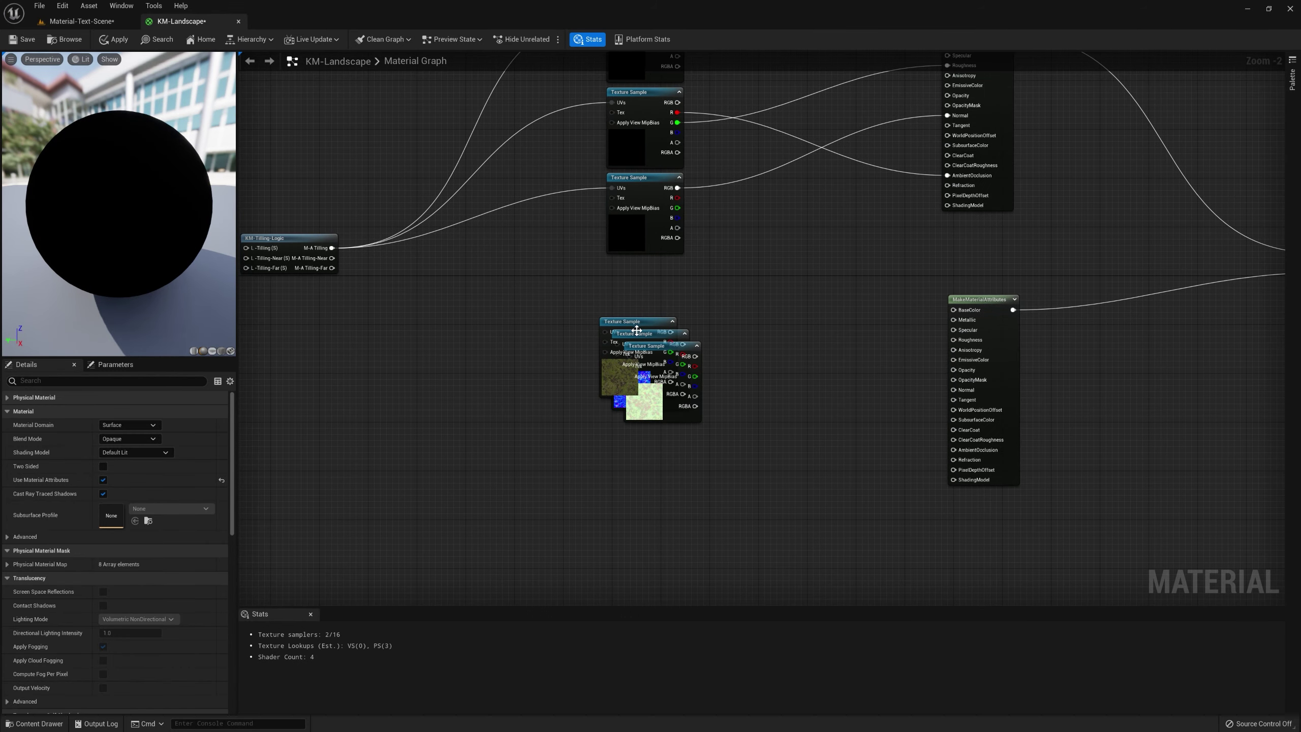
drag(638, 327, 643, 311)
right_drag(682, 358, 699, 277)
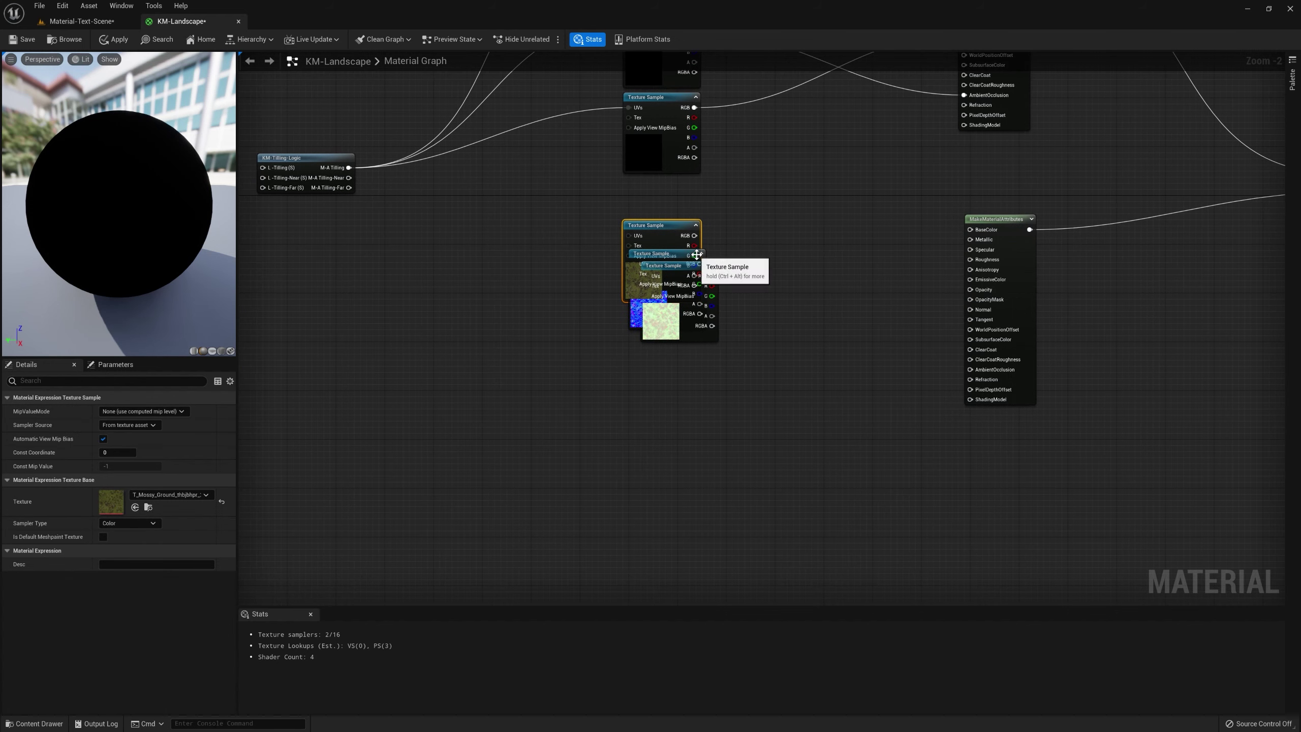
drag(652, 248, 621, 474)
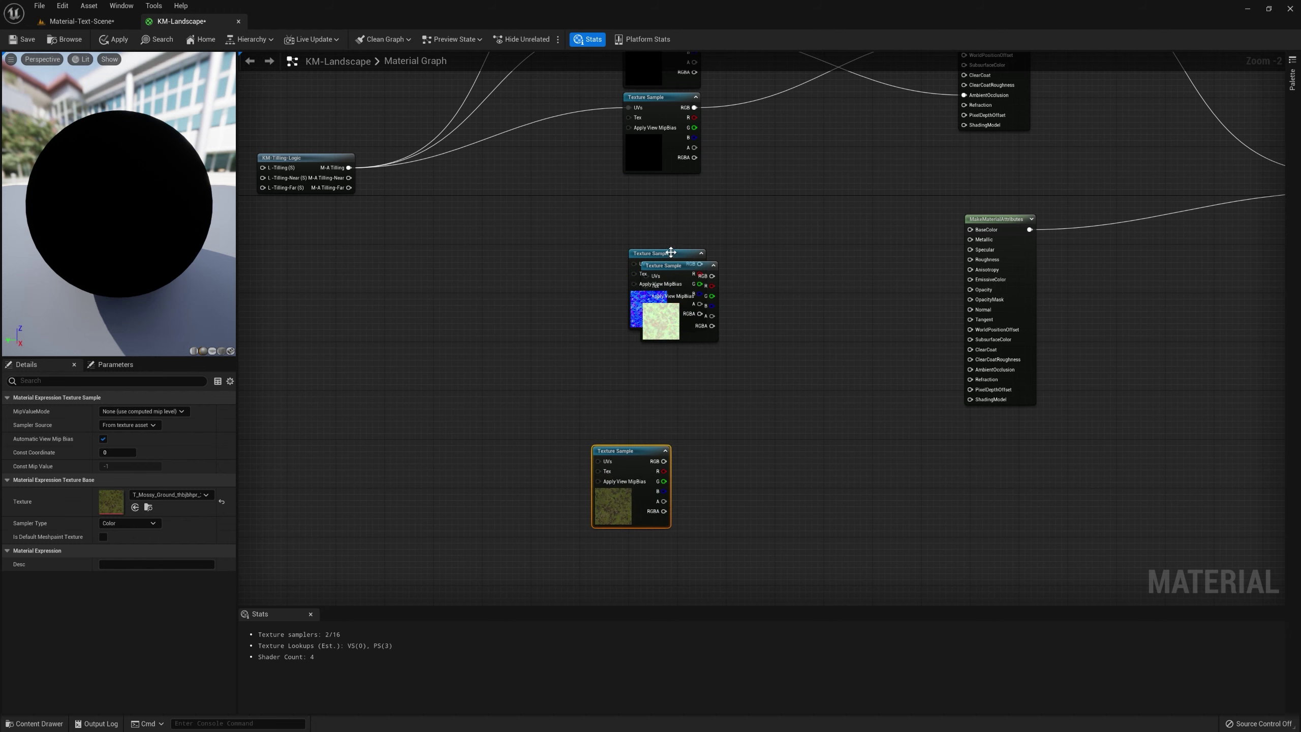
drag(671, 252, 774, 475)
drag(634, 455, 706, 231)
Step: Wire the mossy ground samples into the lower MakeMaterialAttributes: colour RGB to BaseColor, mask R to AmbientOcclusion and G to Roughness, normal RGB to Normal
drag(970, 234, 986, 292)
drag(803, 474, 966, 444)
drag(695, 341, 965, 332)
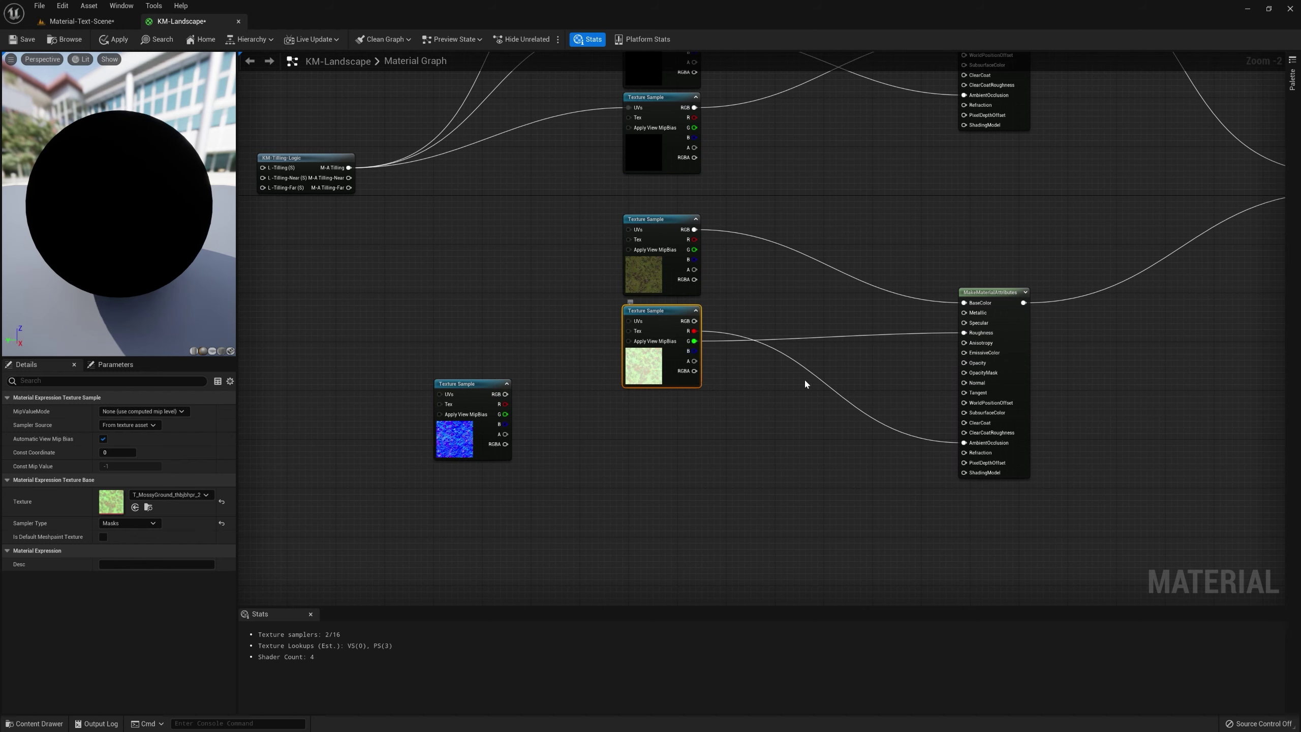
drag(483, 418, 965, 382)
Step: Connect the M-A Tilling output of KM-Tilling-Logic to the UVs of all three mossy ground texture samples
right_drag(953, 392, 1125, 497)
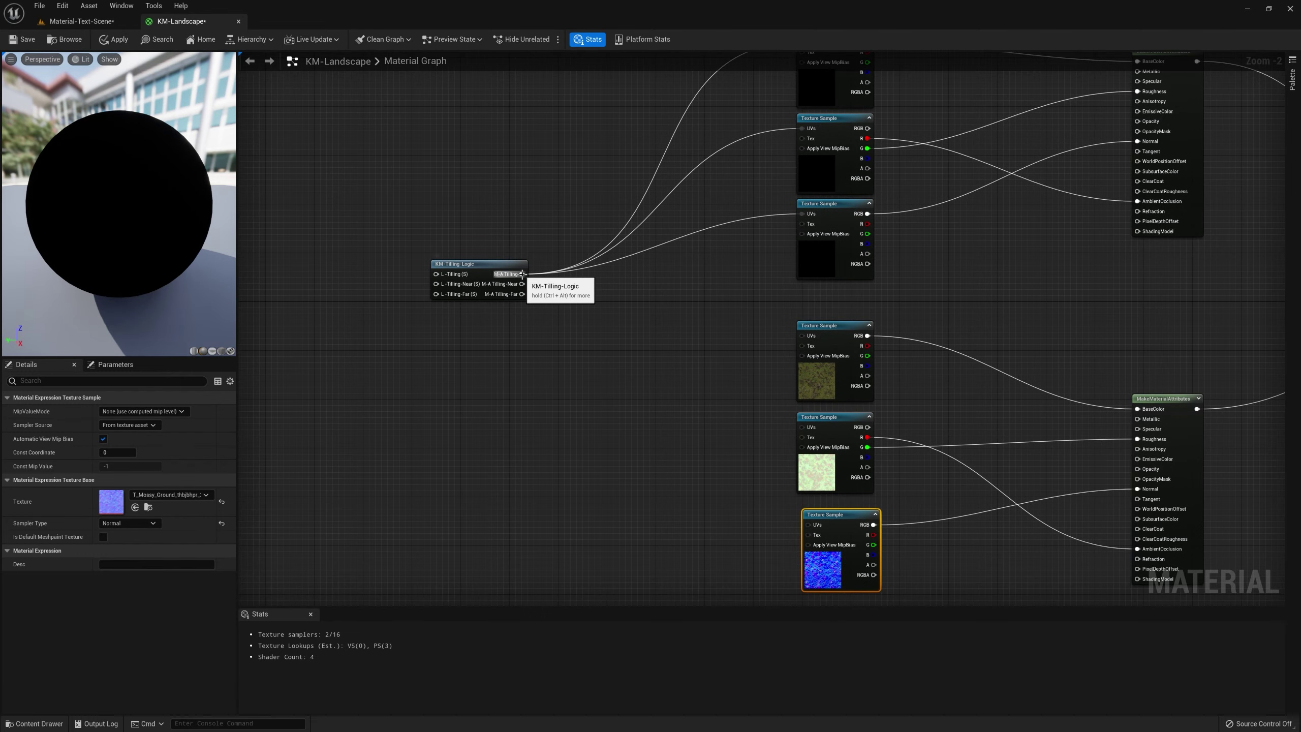
drag(522, 273, 802, 336)
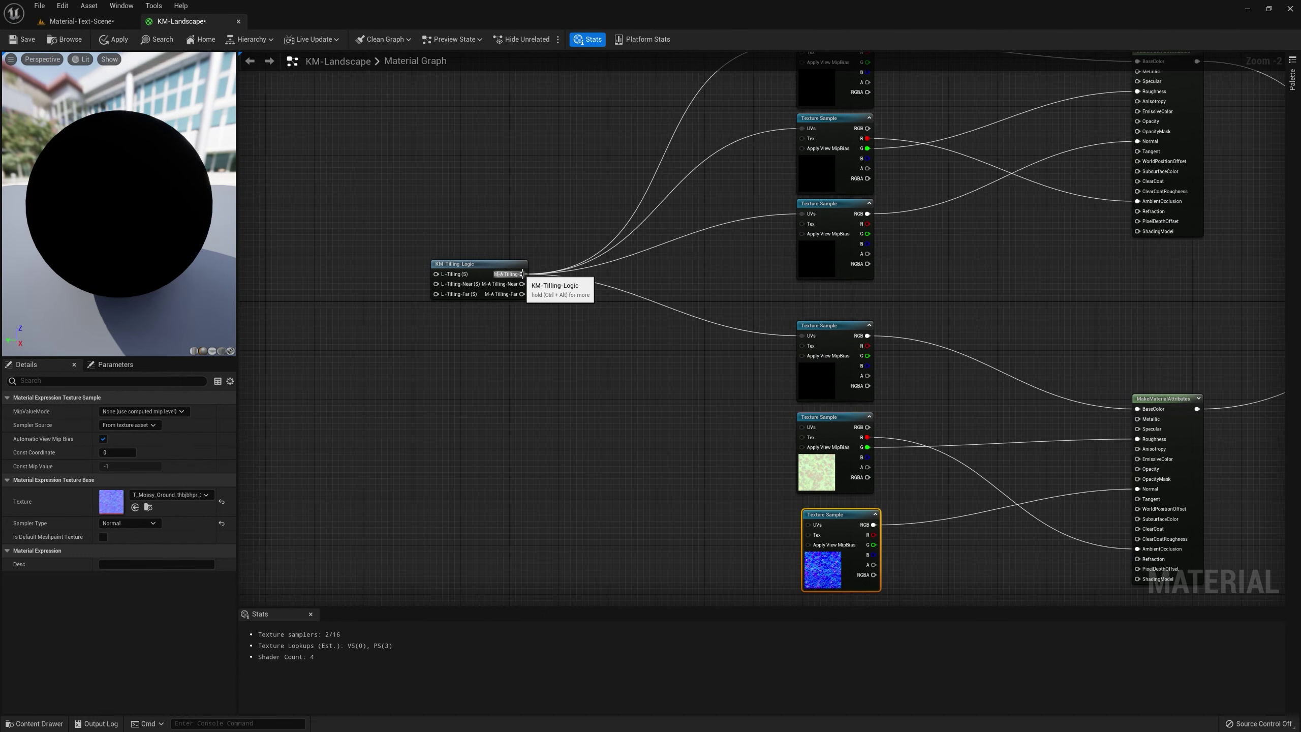
drag(522, 273, 802, 427)
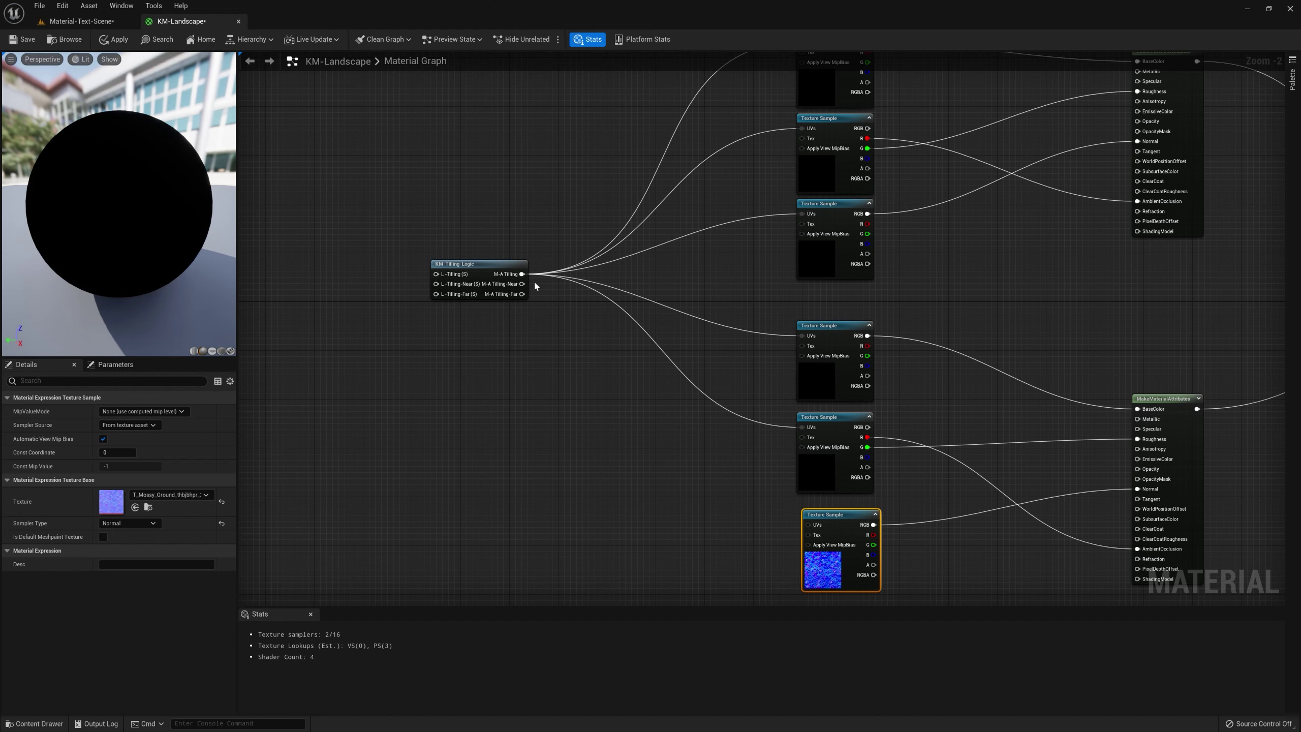
drag(521, 274, 811, 528)
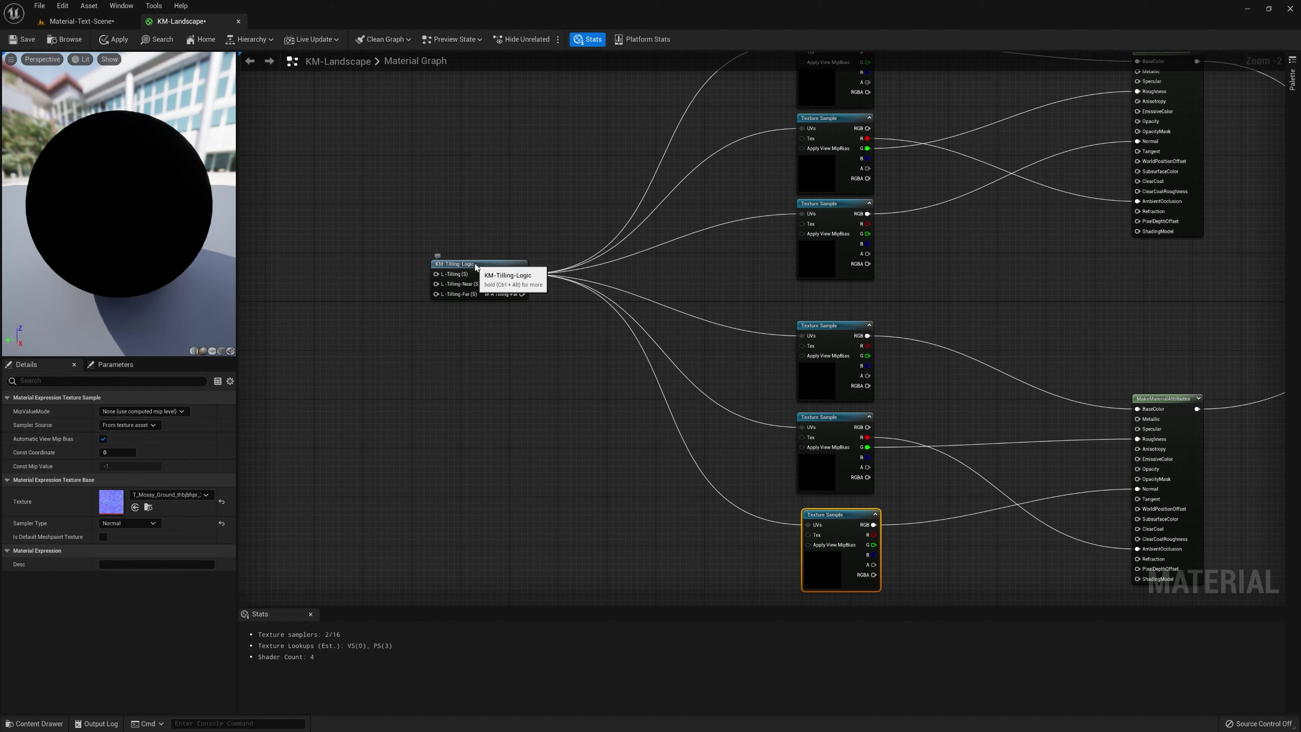
Step: Open the KM-Tilling-Logic function, review its three tiling inputs and outputs, and close it
double_click(462, 276)
right_drag(503, 492, 831, 479)
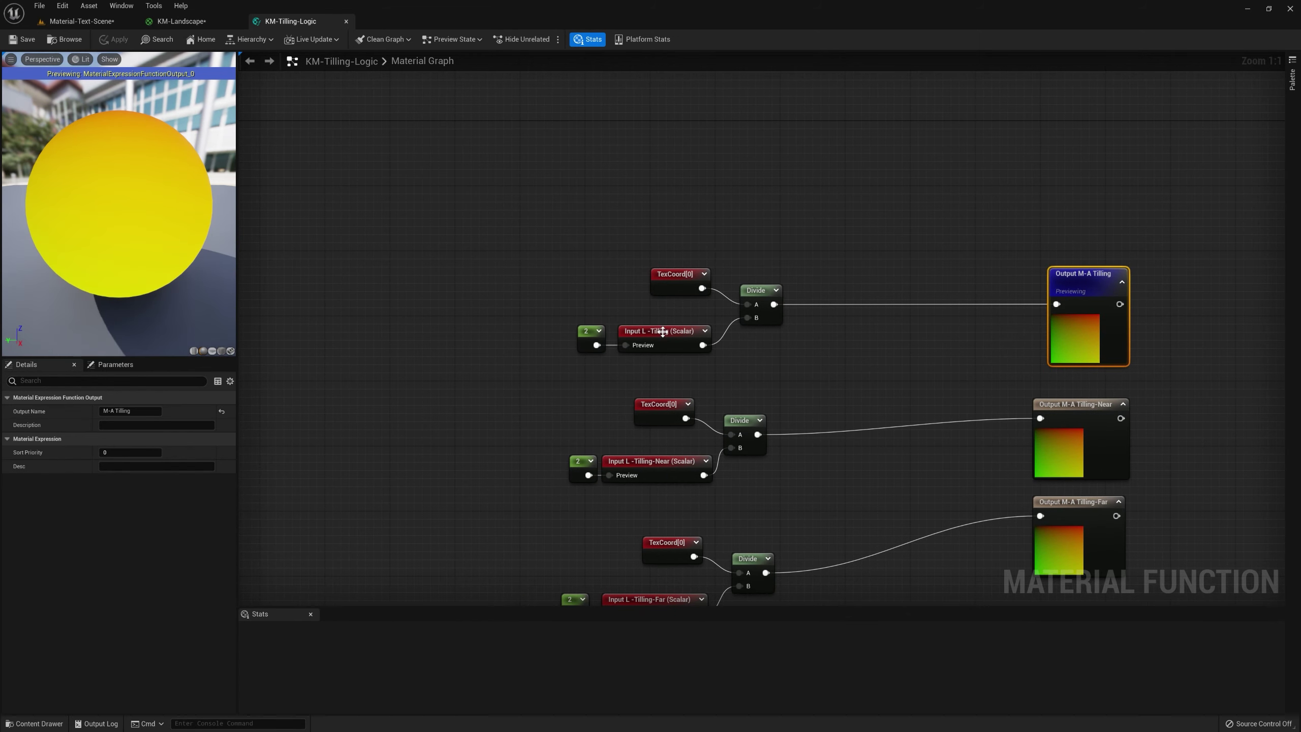
click(346, 22)
Step: Promote the L -Tilling input of KM-Tilling-Logic to a scalar parameter and name it L -Tilling, without the (S) suffix
right_drag(547, 302, 850, 367)
scroll(850, 367, up, 2)
right_drag(804, 428, 716, 466)
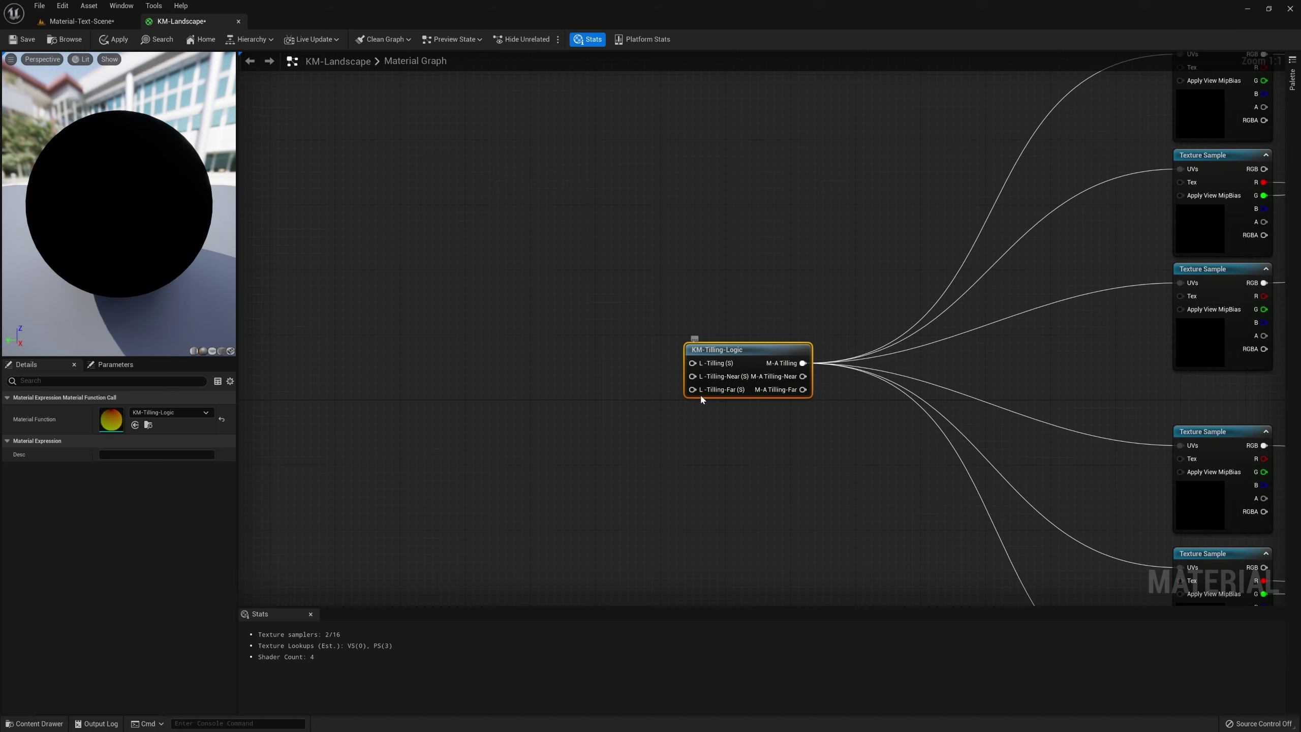
right_click(711, 365)
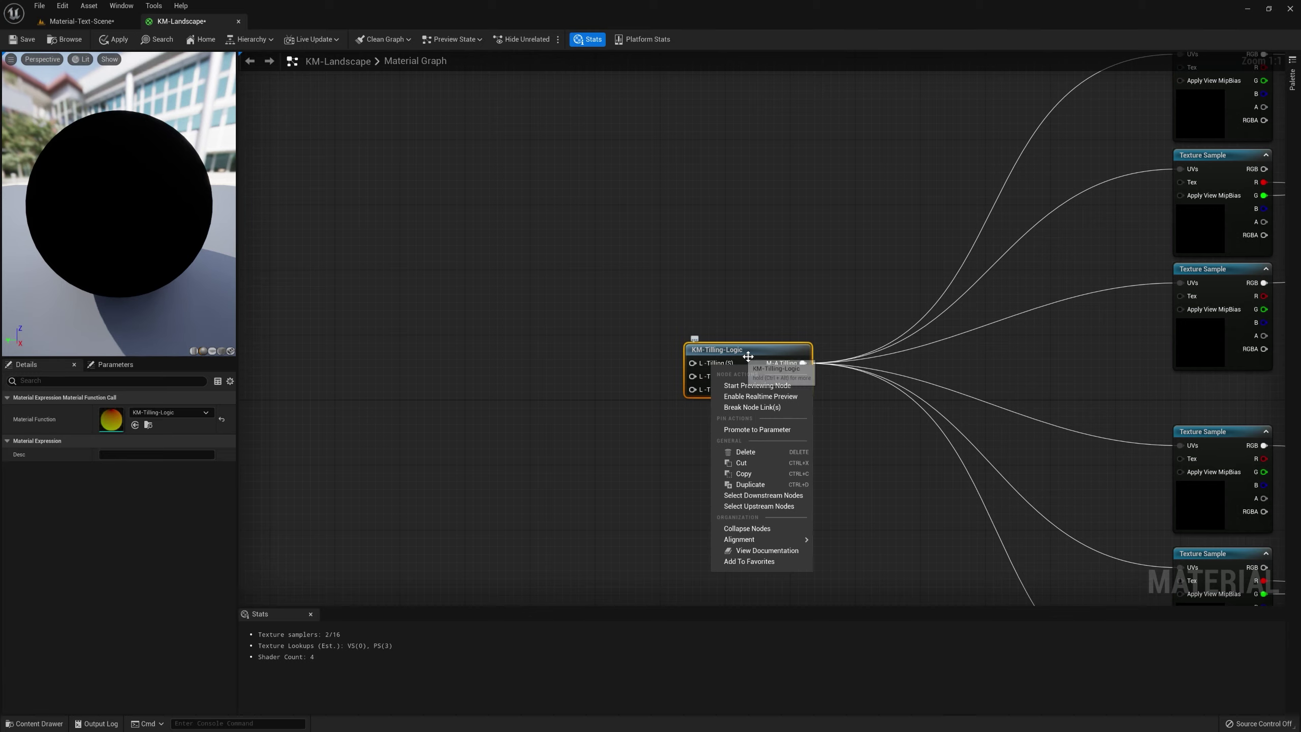
click(757, 429)
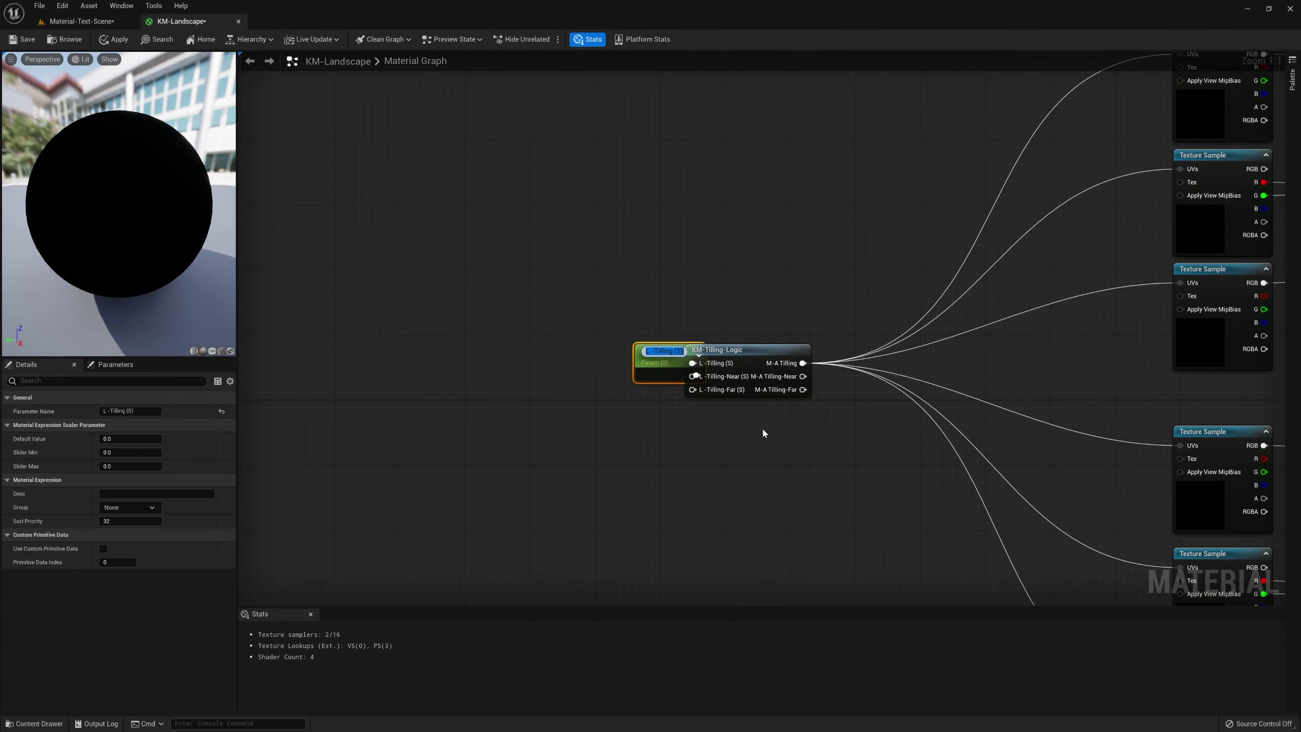
key(End)
key(BackSpace)
key(BackSpace)
key(BackSpace)
key(BackSpace)
key(Return)
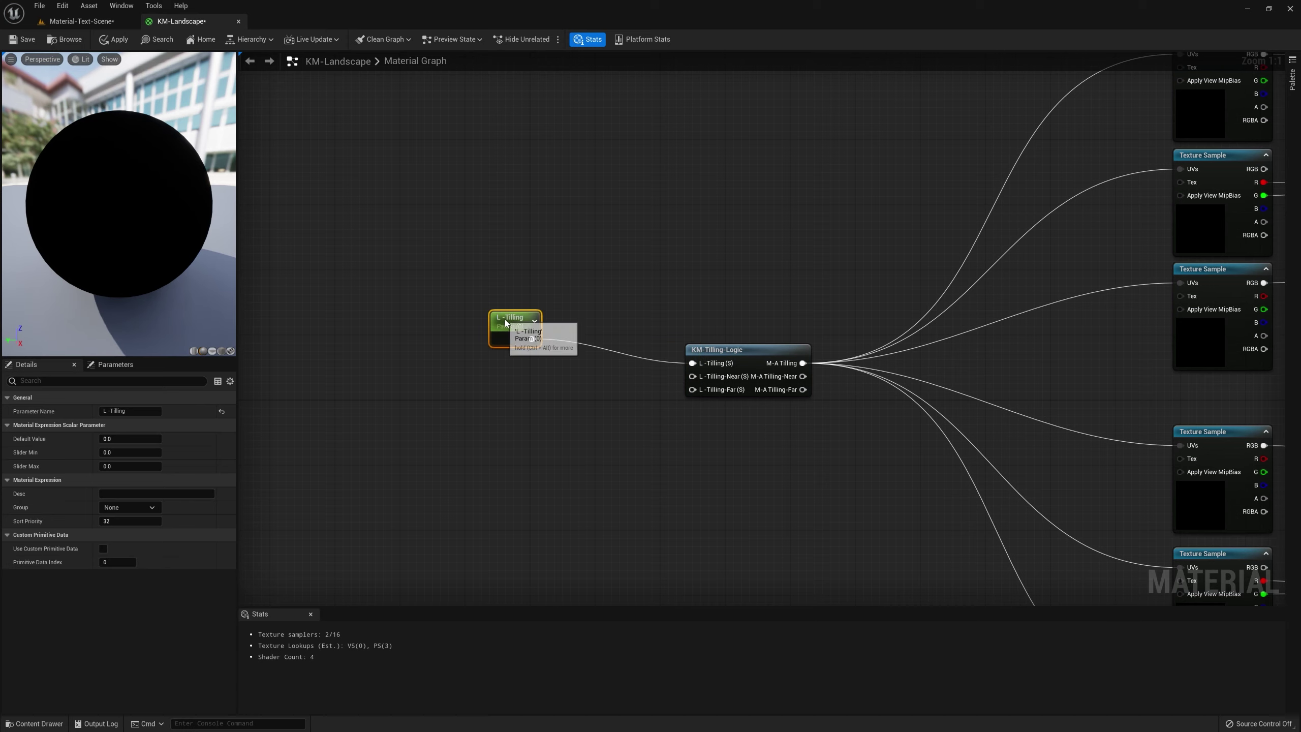
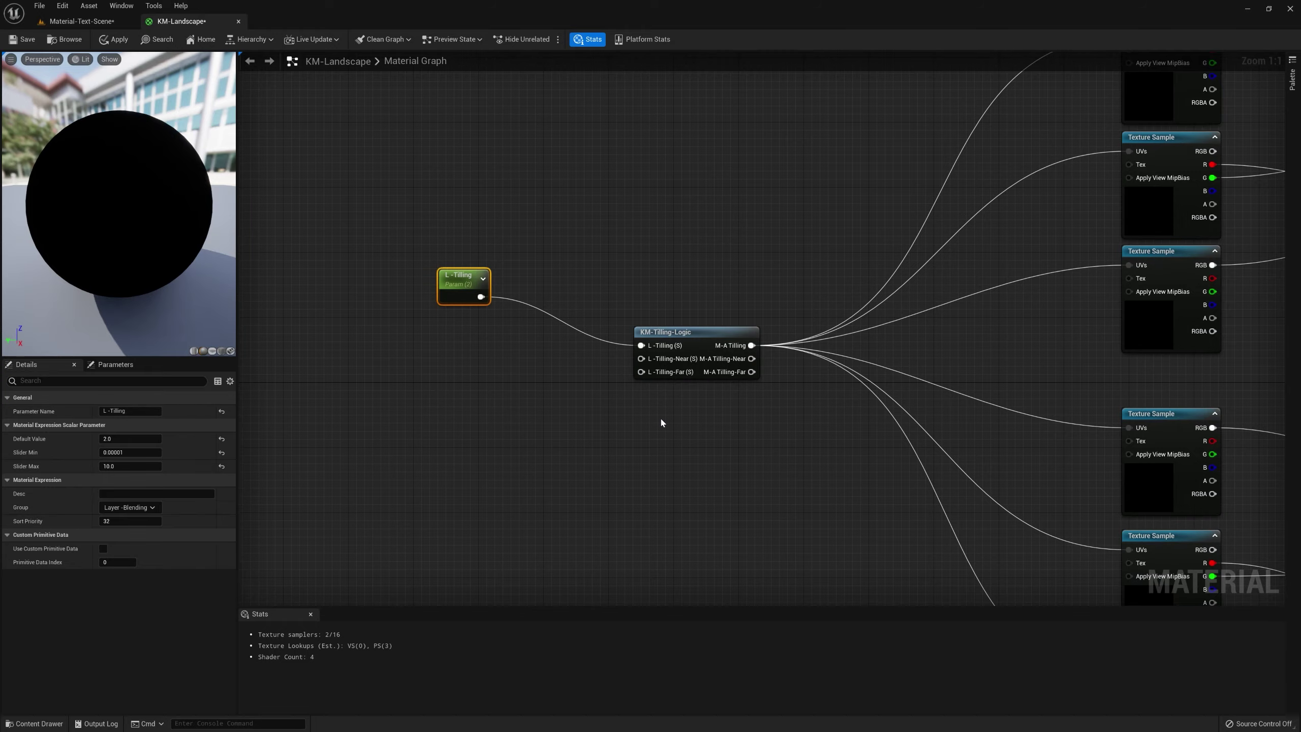
scroll(660, 422, down, 3)
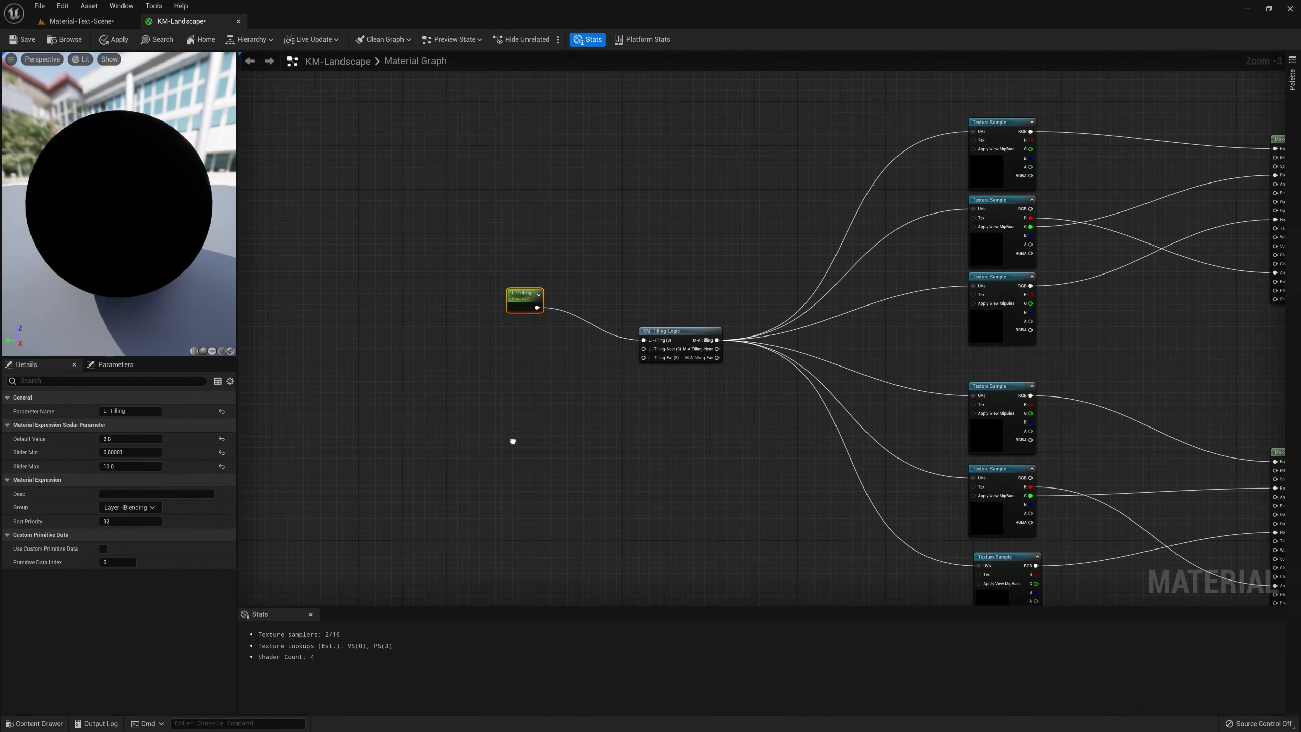
Step: Set the L -Tilling parameter's sort priority to 0 and place the node right beside KM-Tilling-Logic
right_drag(513, 441, 517, 442)
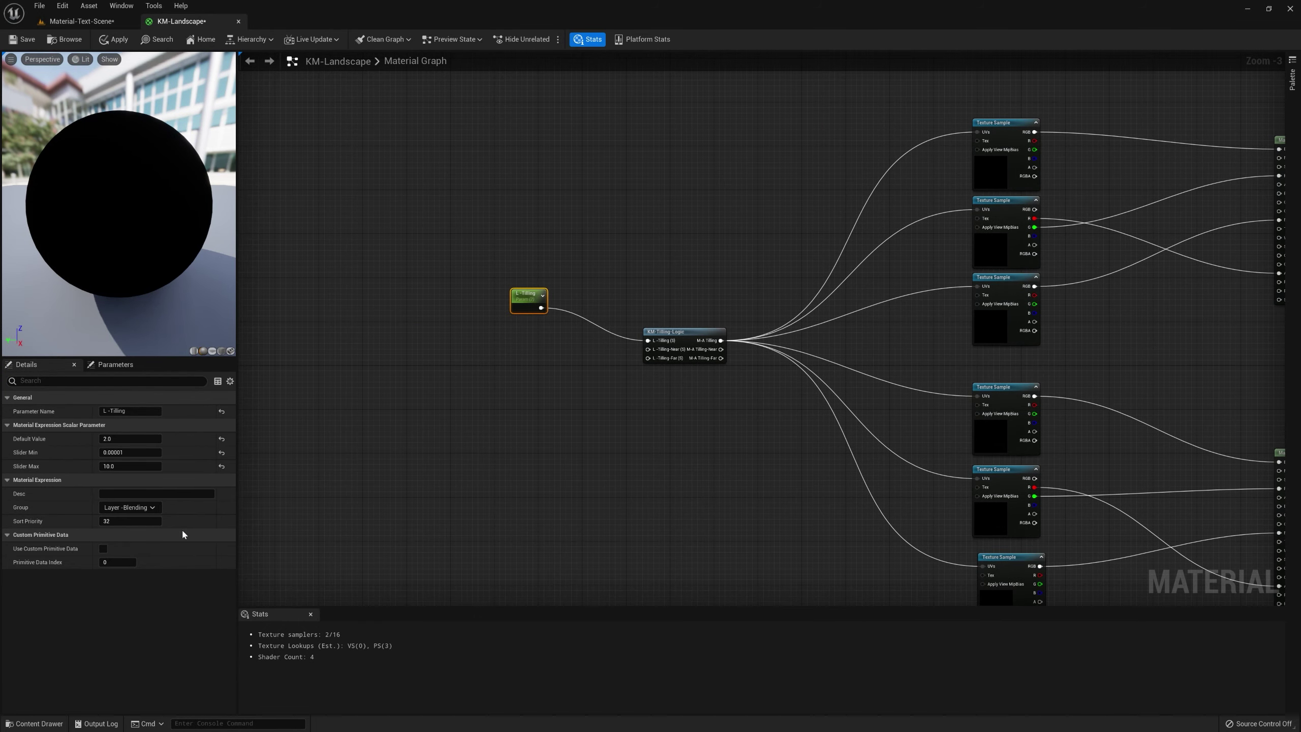
click(146, 522)
text(0)
drag(533, 304, 592, 352)
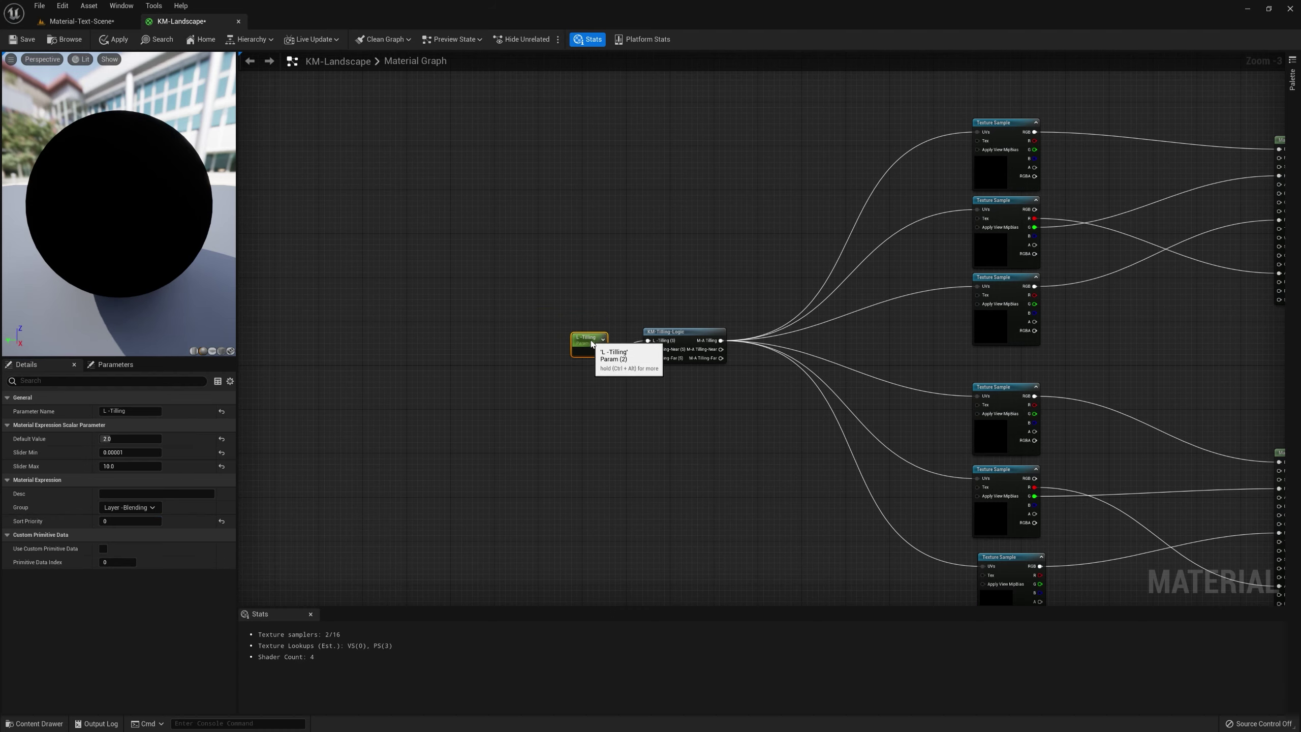
Step: Check the rock and mossy ground wiring through to Layer Blend, then save the KM-Landscape material
right_drag(710, 410, 343, 443)
scroll(532, 487, up, 2)
right_drag(453, 483, 470, 536)
scroll(479, 518, down, 2)
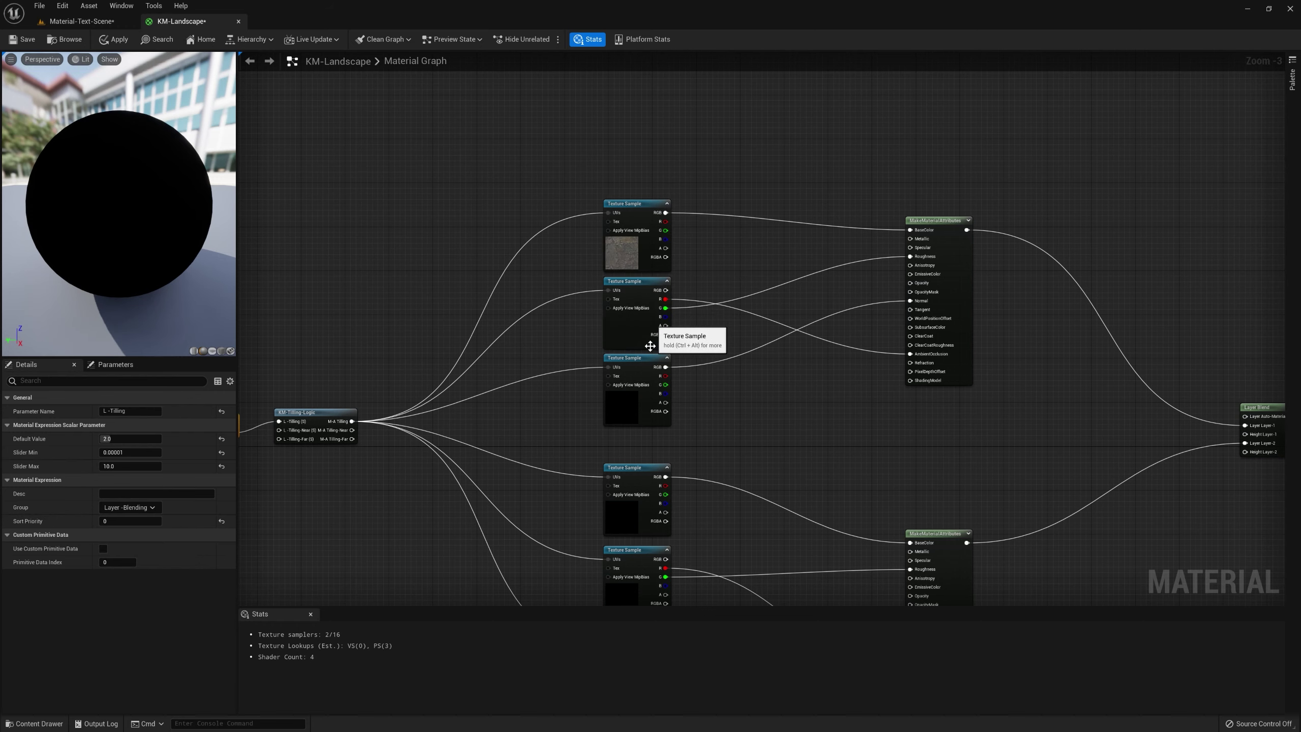
right_drag(763, 443, 728, 287)
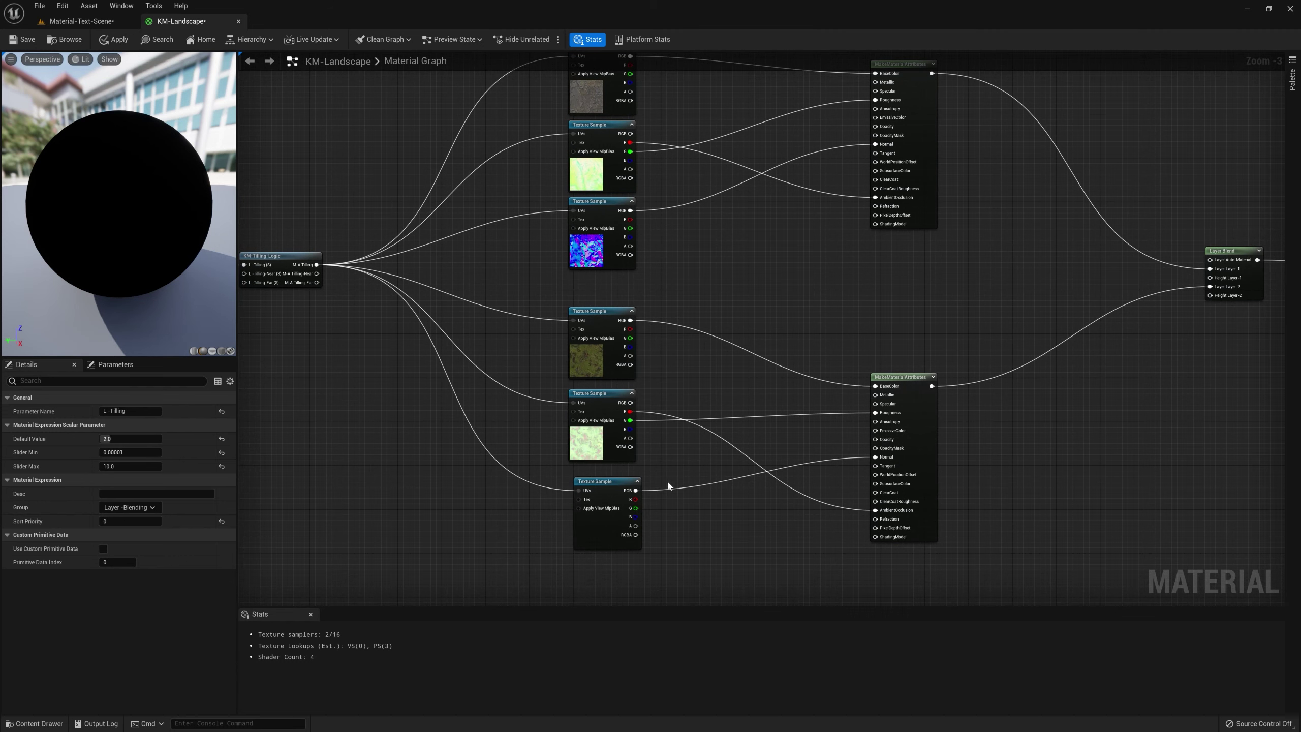
click(726, 438)
right_drag(730, 379, 820, 475)
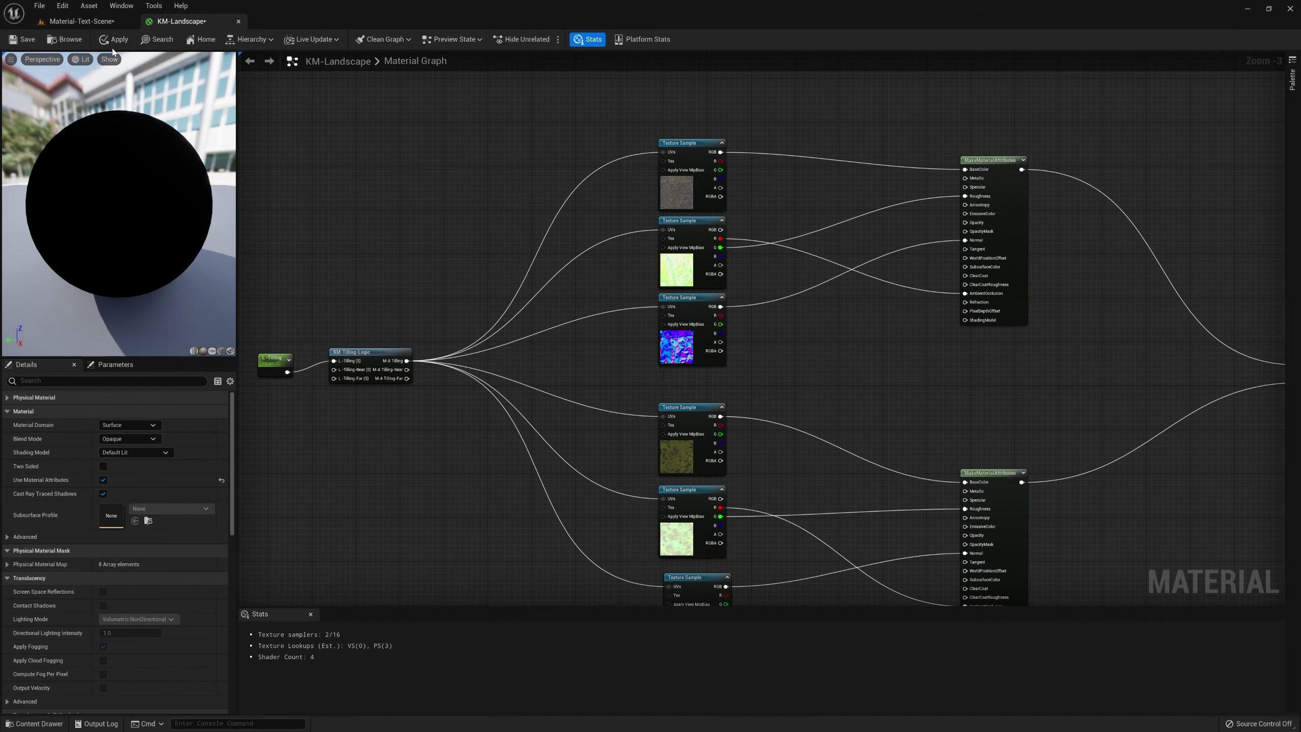
click(24, 40)
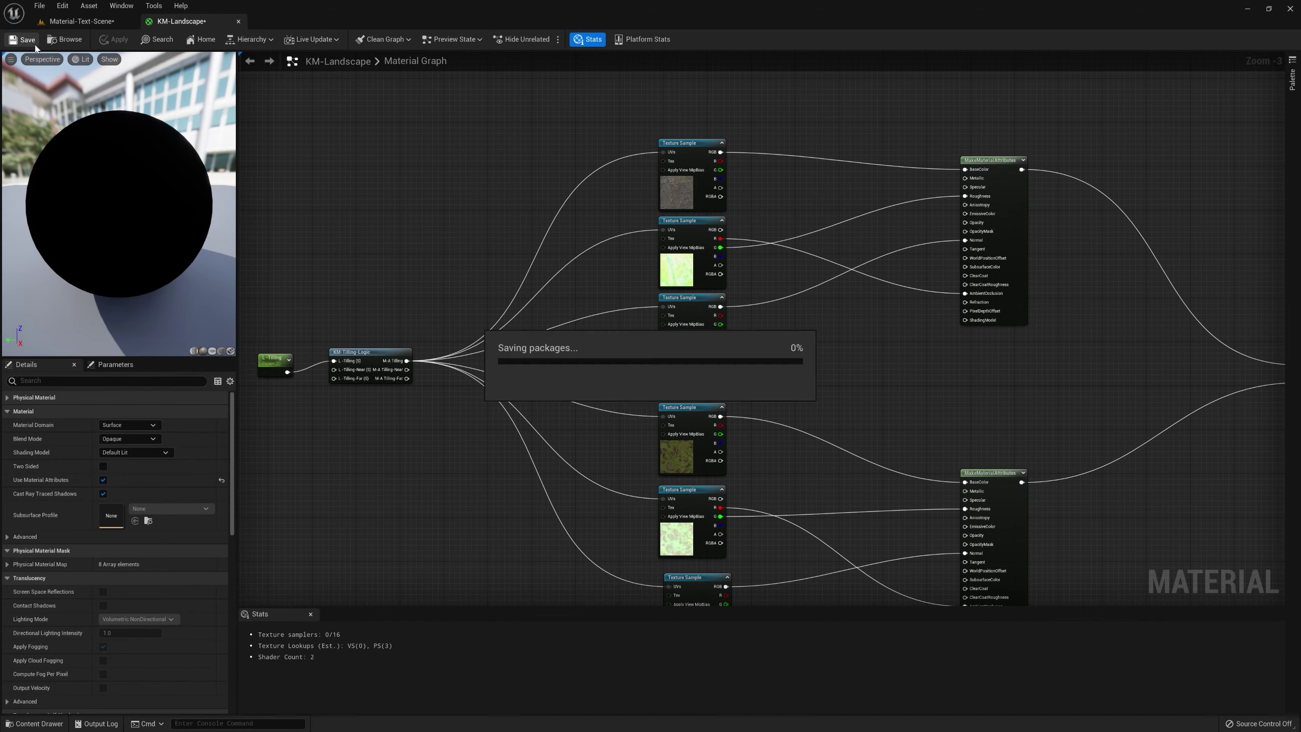
Step: Return to the Material-Text-Scene level, deselect the landscape and look over the terrain
click(108, 22)
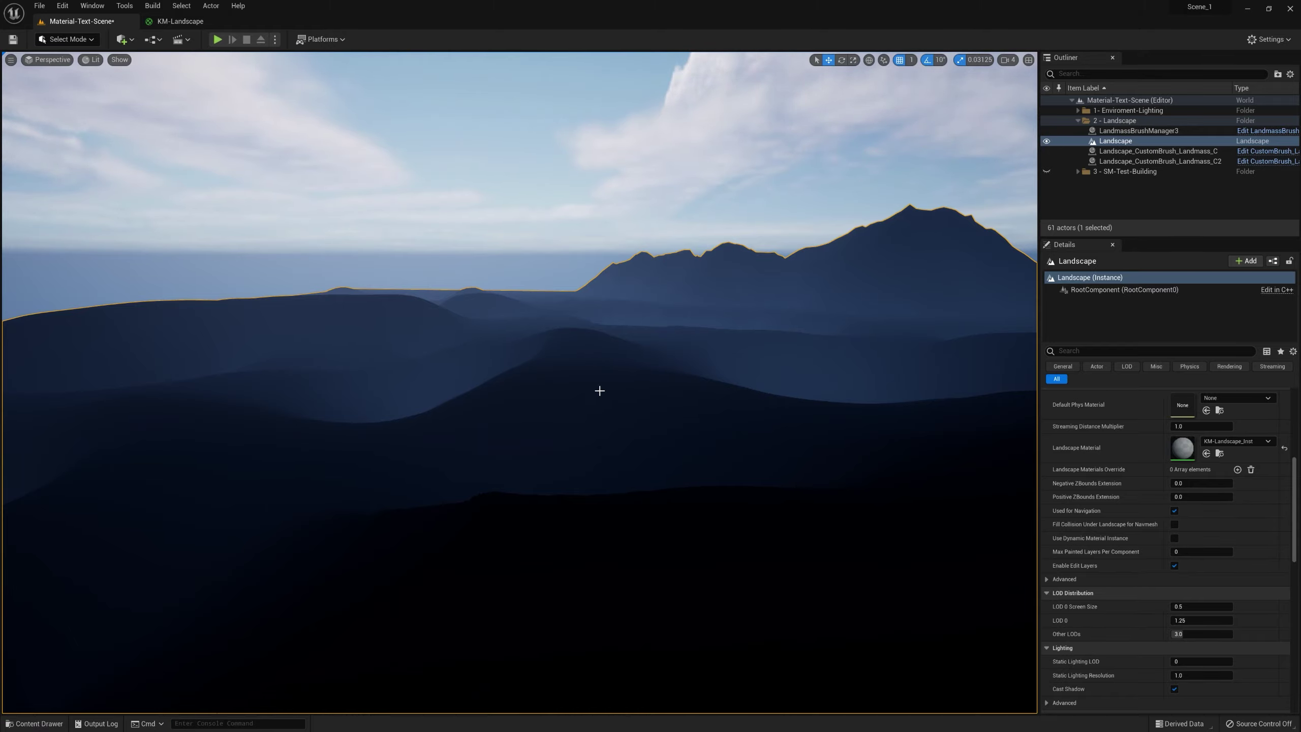
right_drag(599, 390, 615, 296)
click(714, 197)
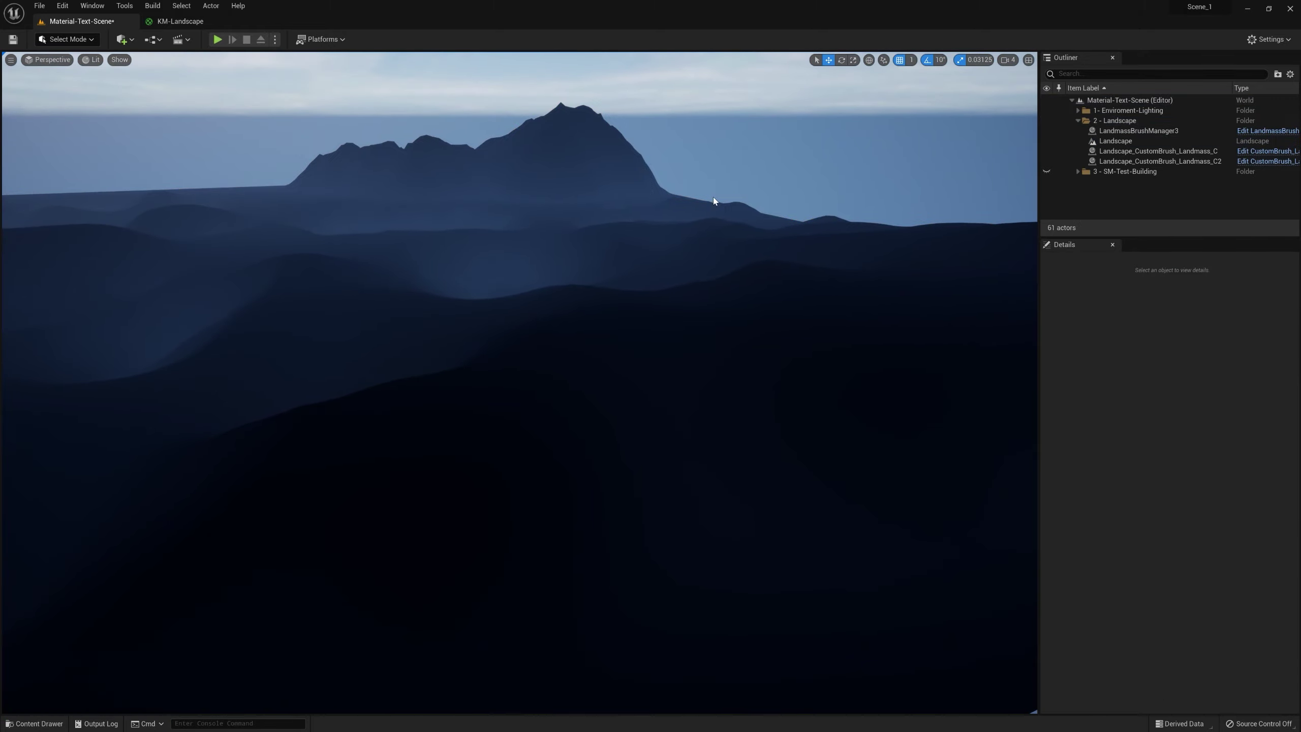
mouse_move(604, 360)
right_down()
mouse_move(543, 405)
mouse_move(502, 385)
mouse_move(604, 379)
mouse_move(589, 344)
mouse_move(532, 339)
mouse_move(620, 372)
mouse_move(579, 374)
mouse_move(569, 364)
mouse_move(609, 366)
right_up()
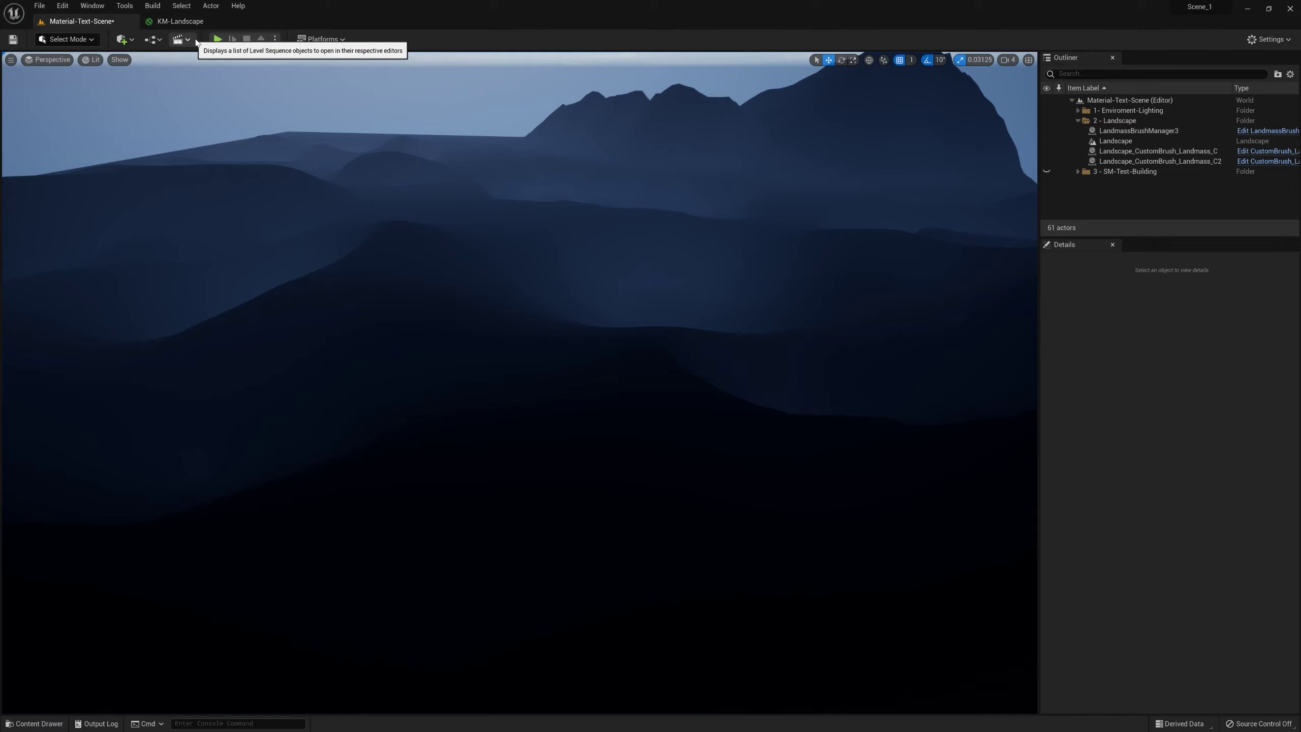
Step: Switch to Landscape mode, glance at the Sculpt tools and show the Paint tools with their target layers
key(shift+2)
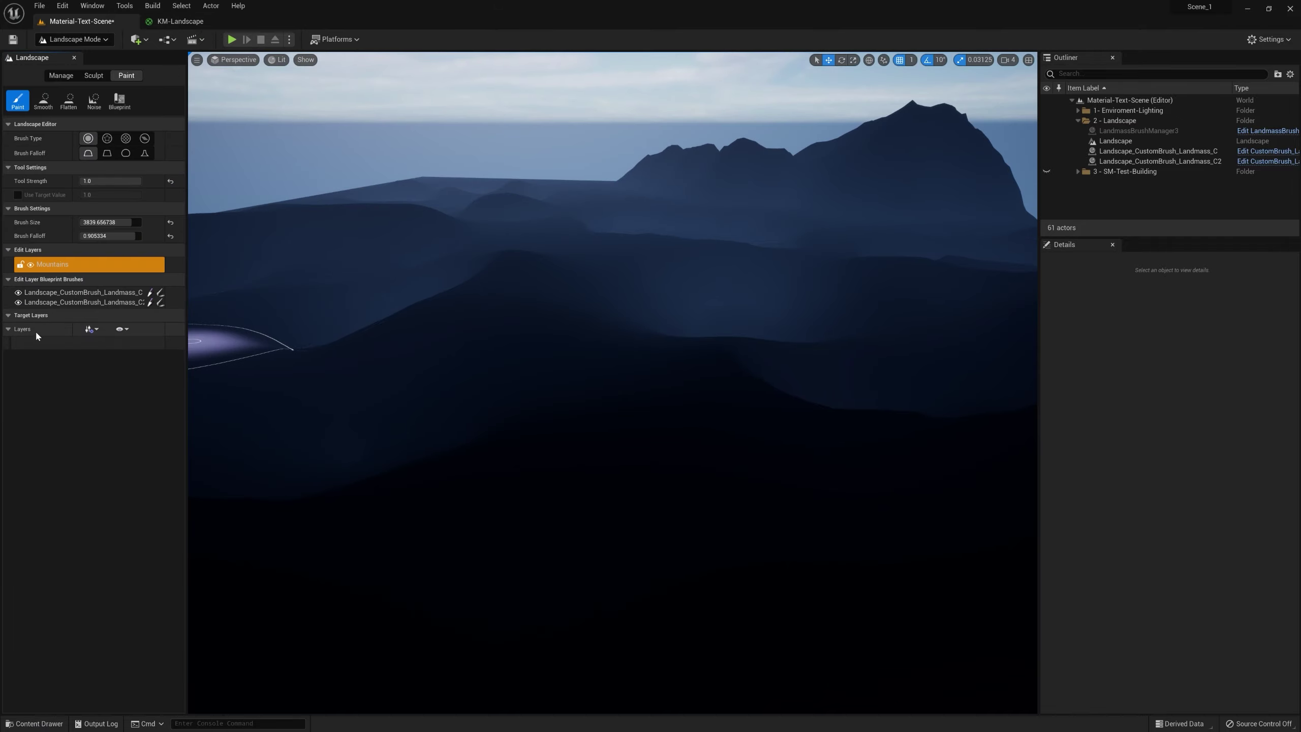
click(95, 75)
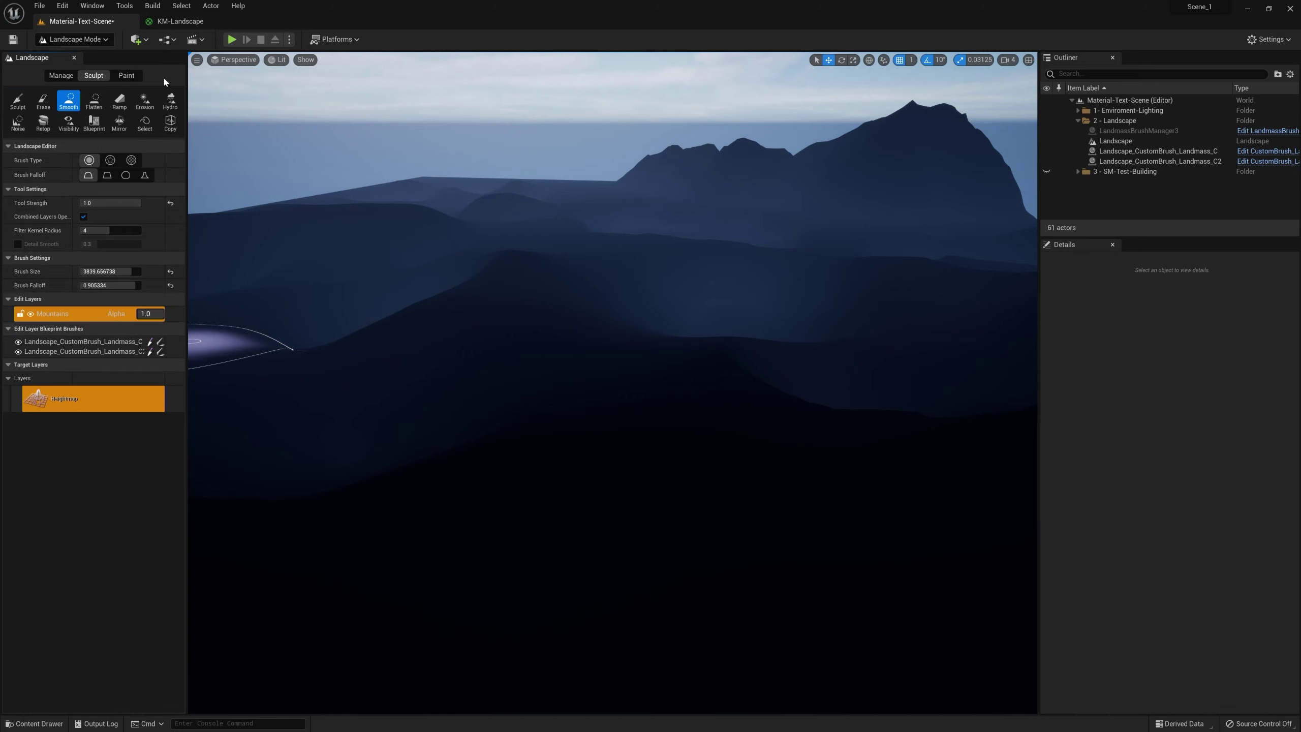
click(126, 75)
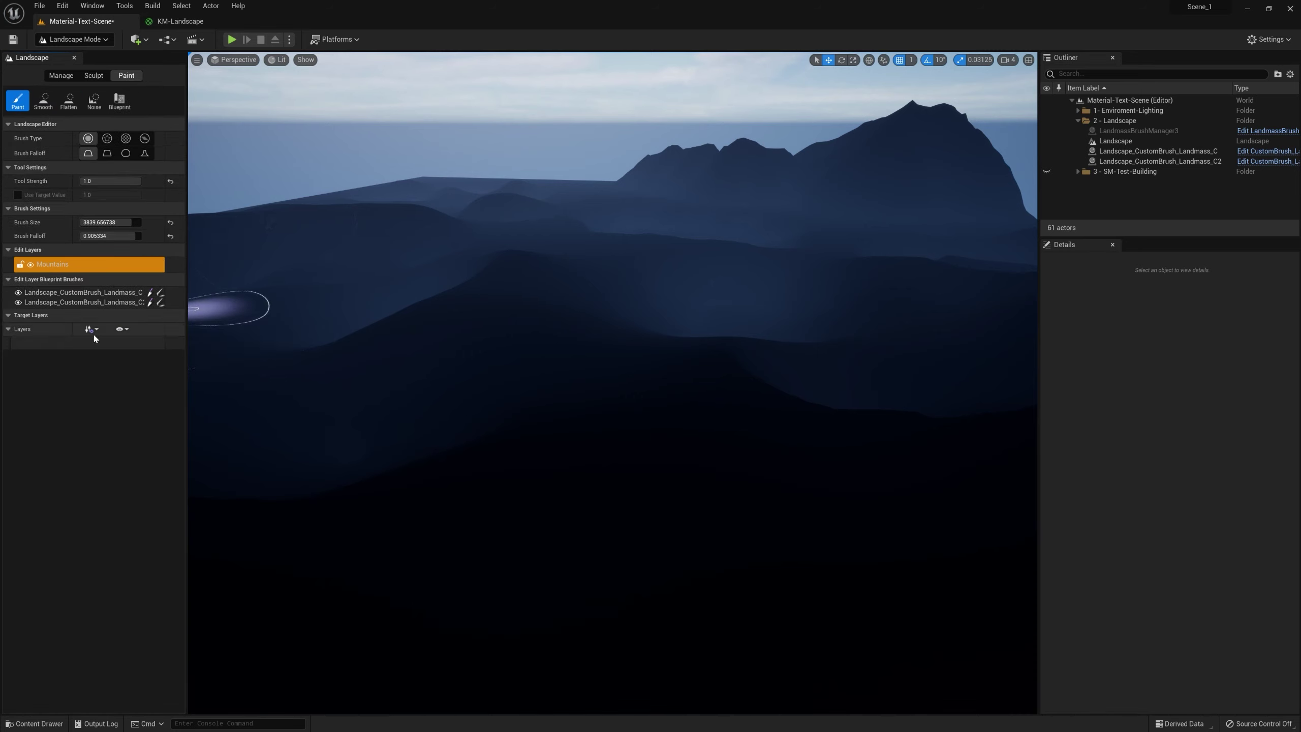
Step: Return to the KM-Landscape graph and examine the wiring into Layer Blend's layer and height inputs
click(179, 21)
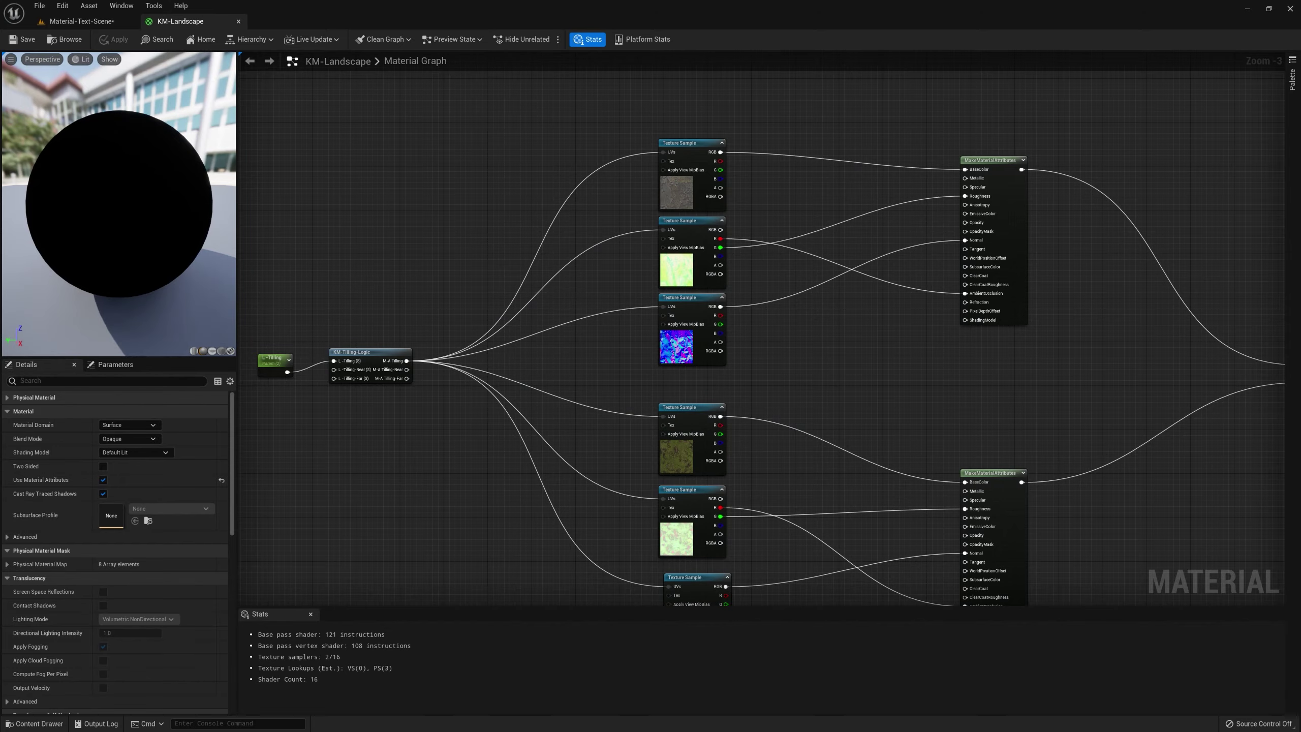
right_drag(634, 356, 480, 228)
scroll(480, 227, down, 4)
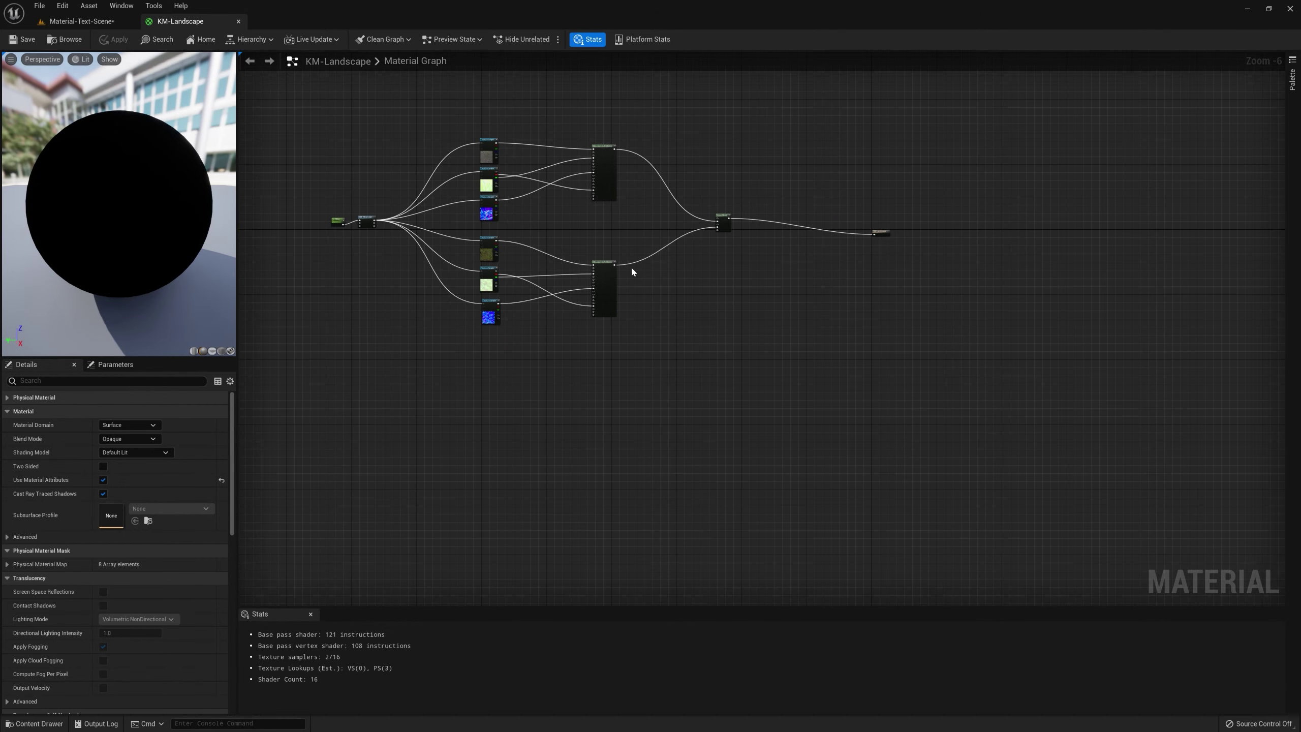
scroll(630, 265, up, 5)
right_drag(712, 272, 827, 430)
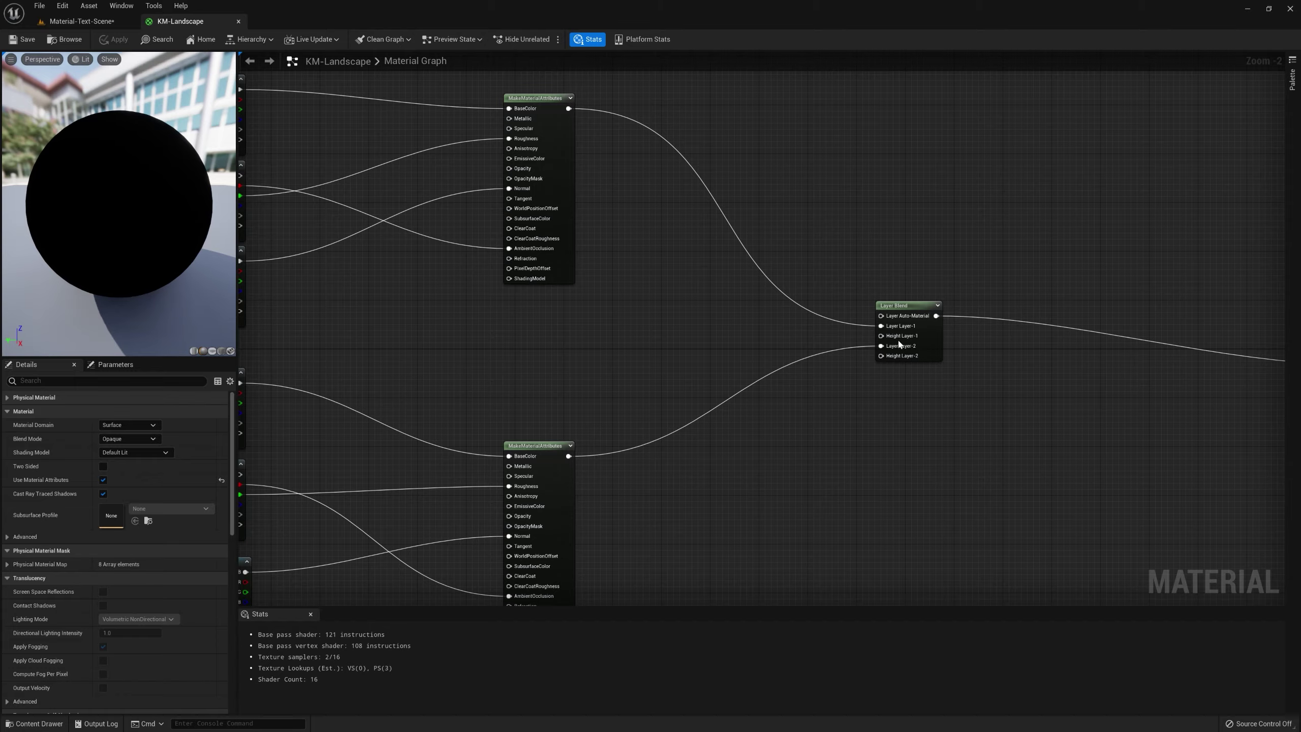
right_drag(648, 365, 877, 319)
right_drag(717, 270, 724, 319)
scroll(686, 302, up, 2)
scroll(685, 302, down, 3)
Step: Add a CheapContrast node and route the rock mask sample's B channel through it into Layer Blend's Height Layer-1 input
right_click(707, 301)
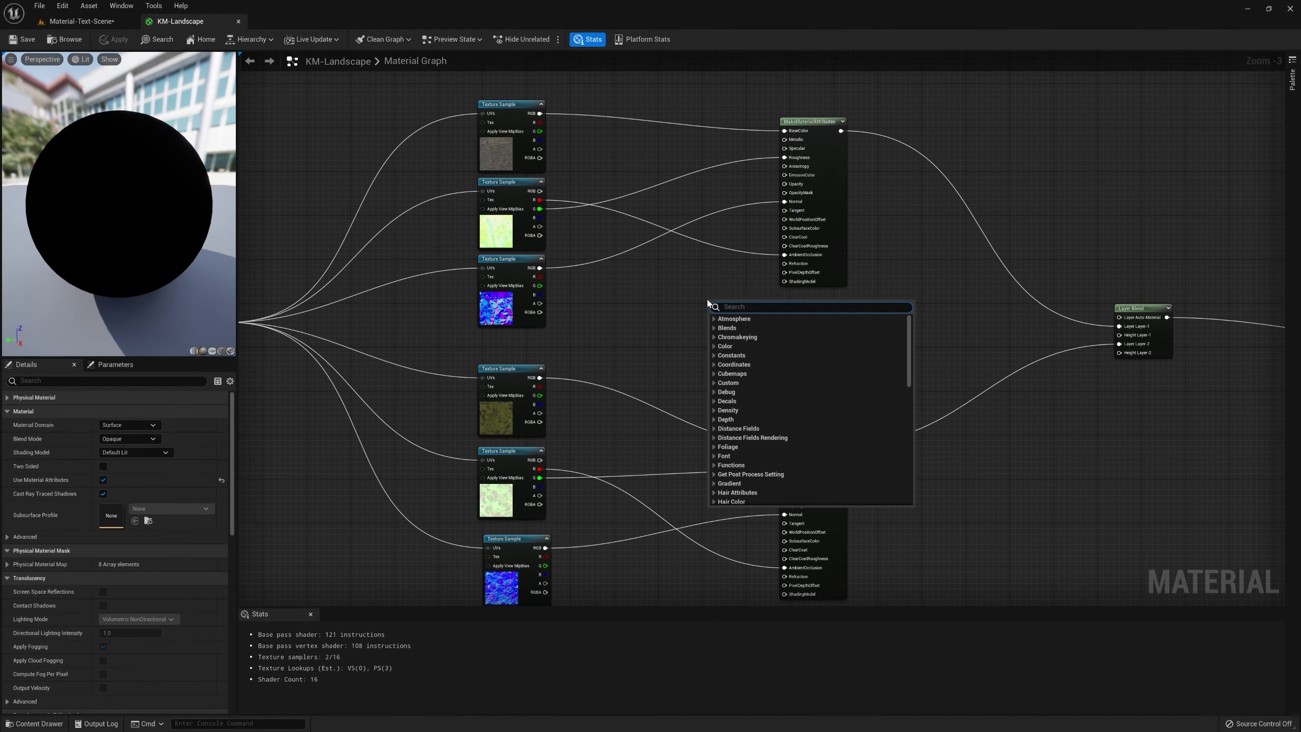
text(contr)
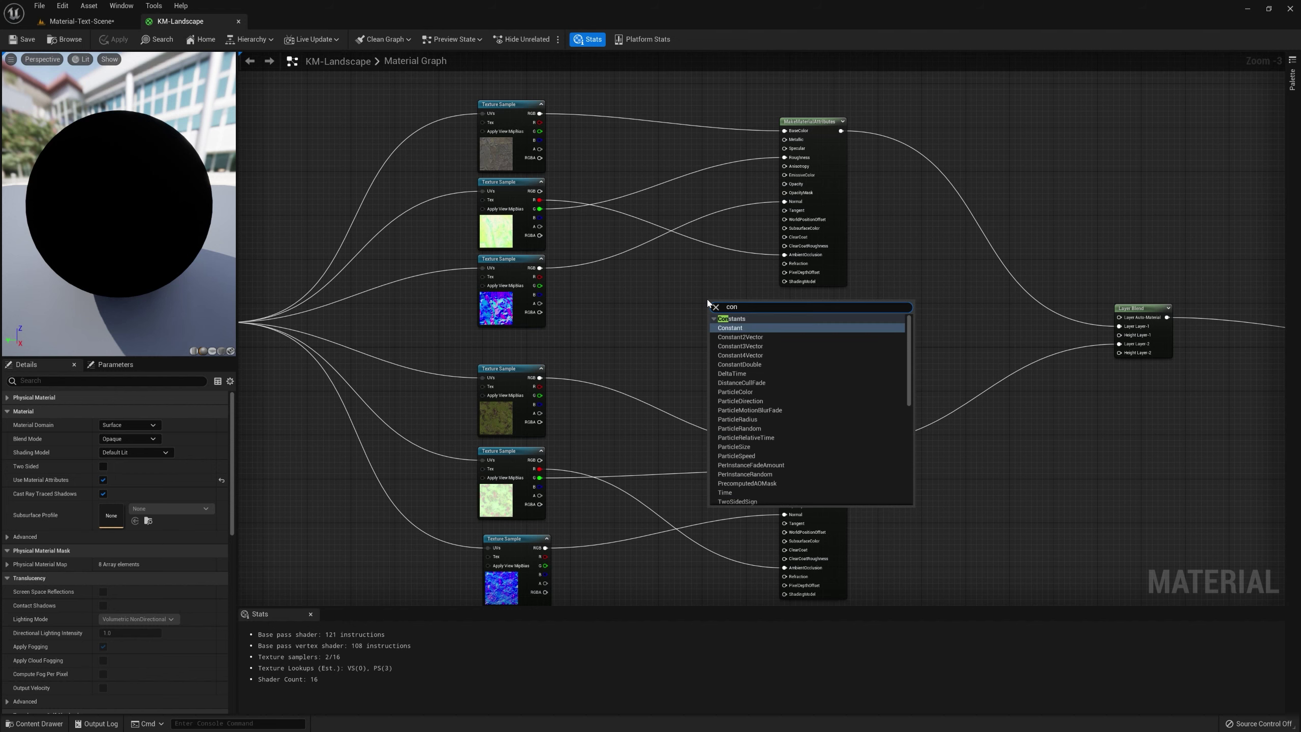
key(Up)
key(Up)
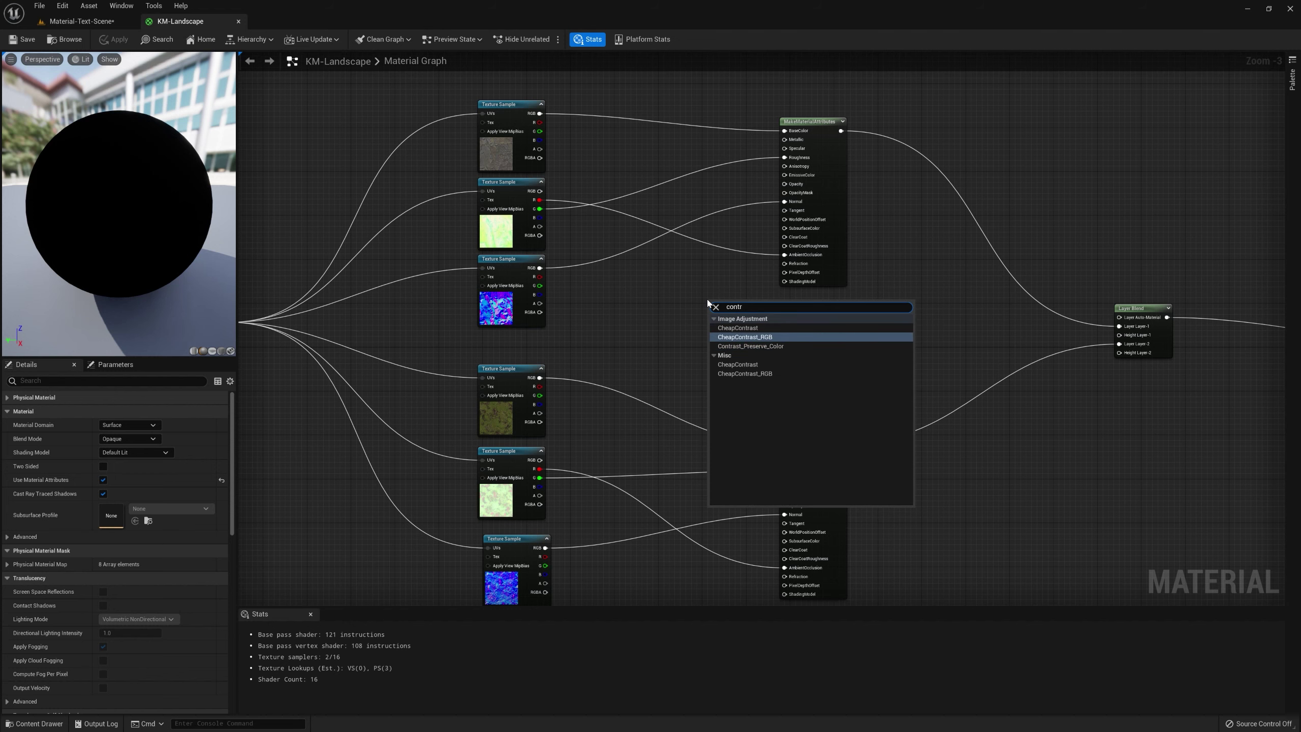
key(Return)
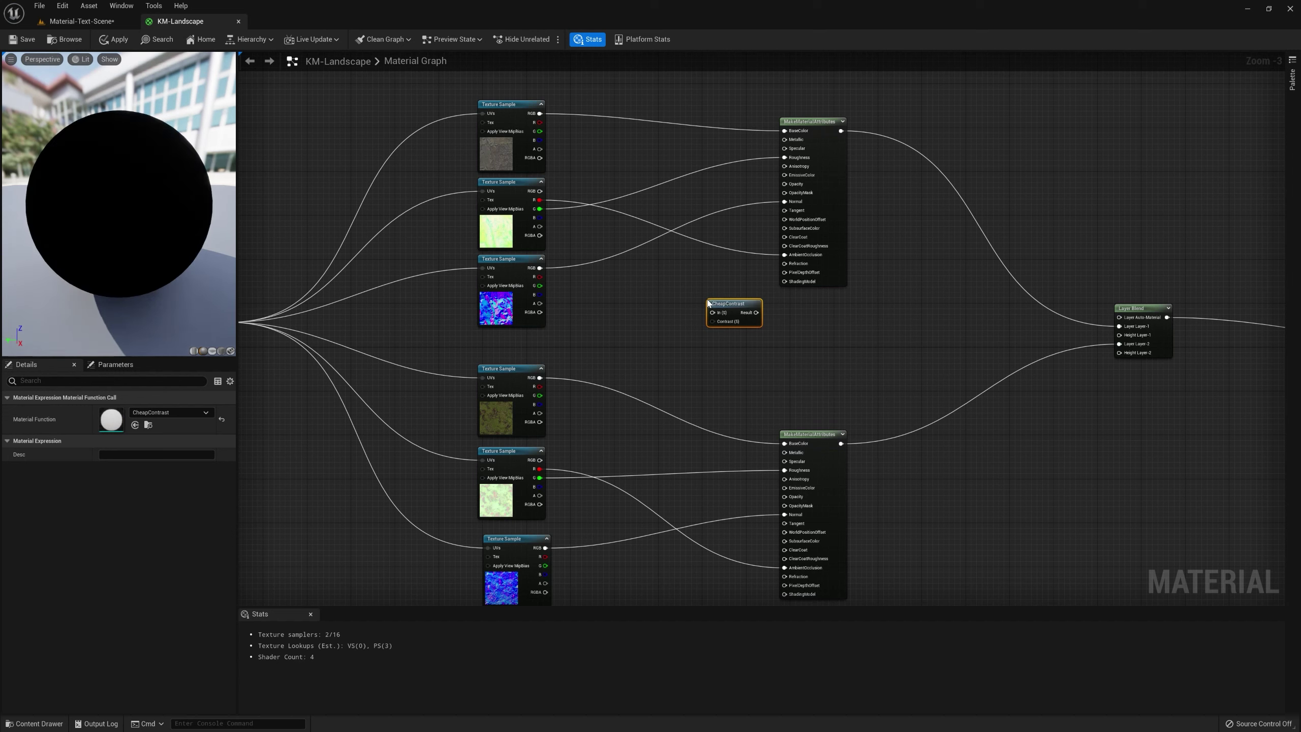
drag(744, 304, 772, 297)
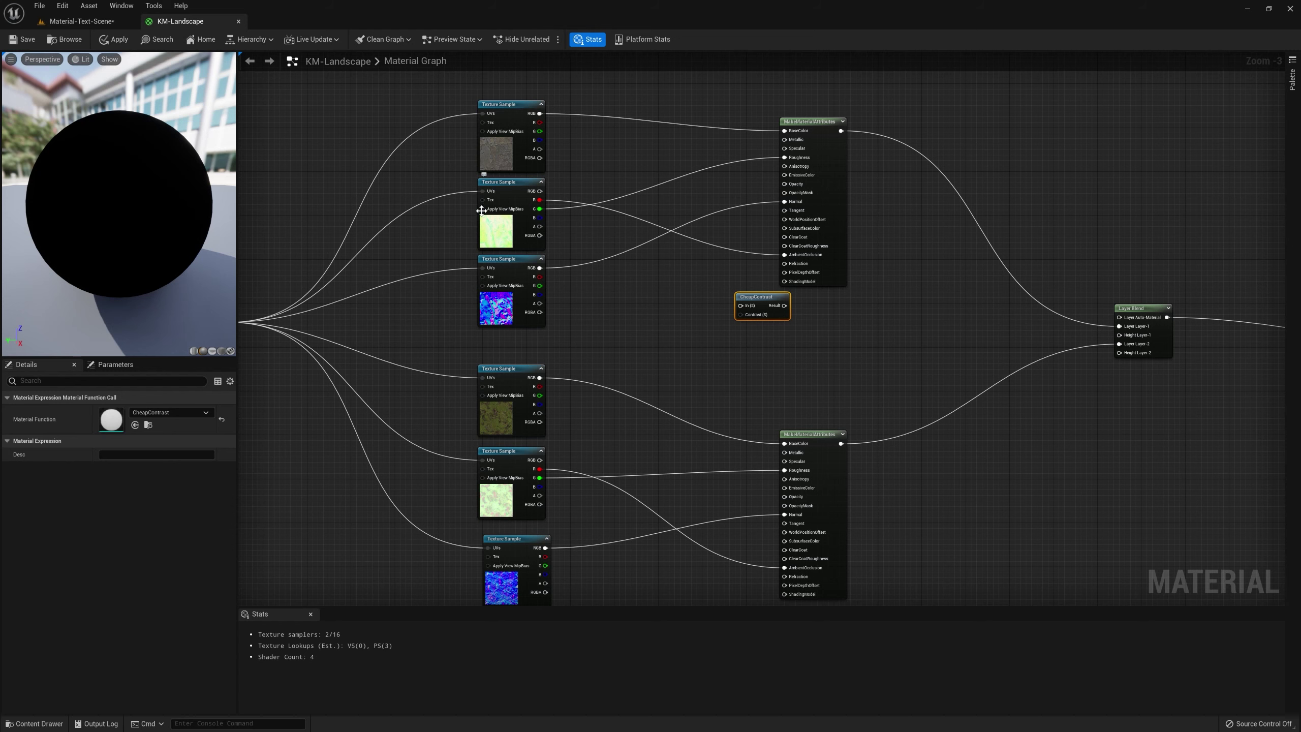
drag(540, 218, 1119, 336)
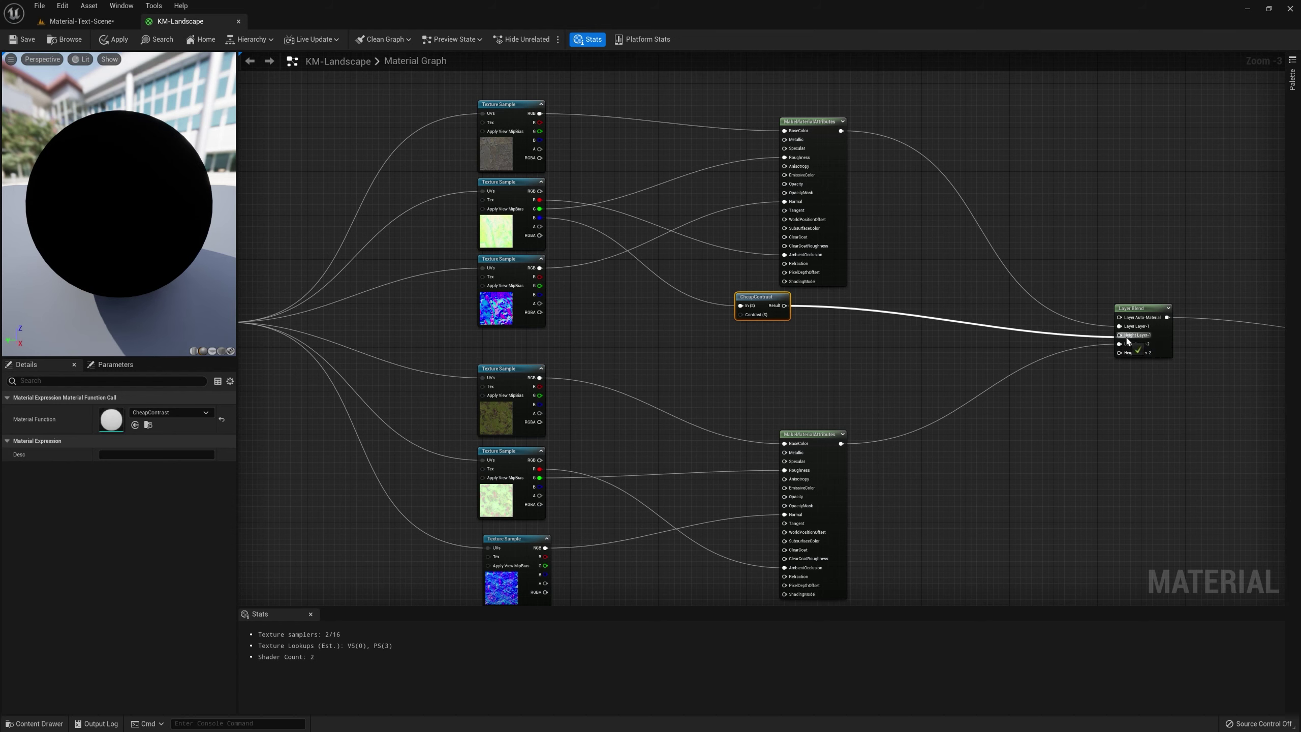
Step: Create a scalar parameter named Layer-Blending for CheapContrast's Contrast input and arrange both nodes between the two MakeMaterialAttributes nodes
drag(759, 299, 690, 368)
text(scal)
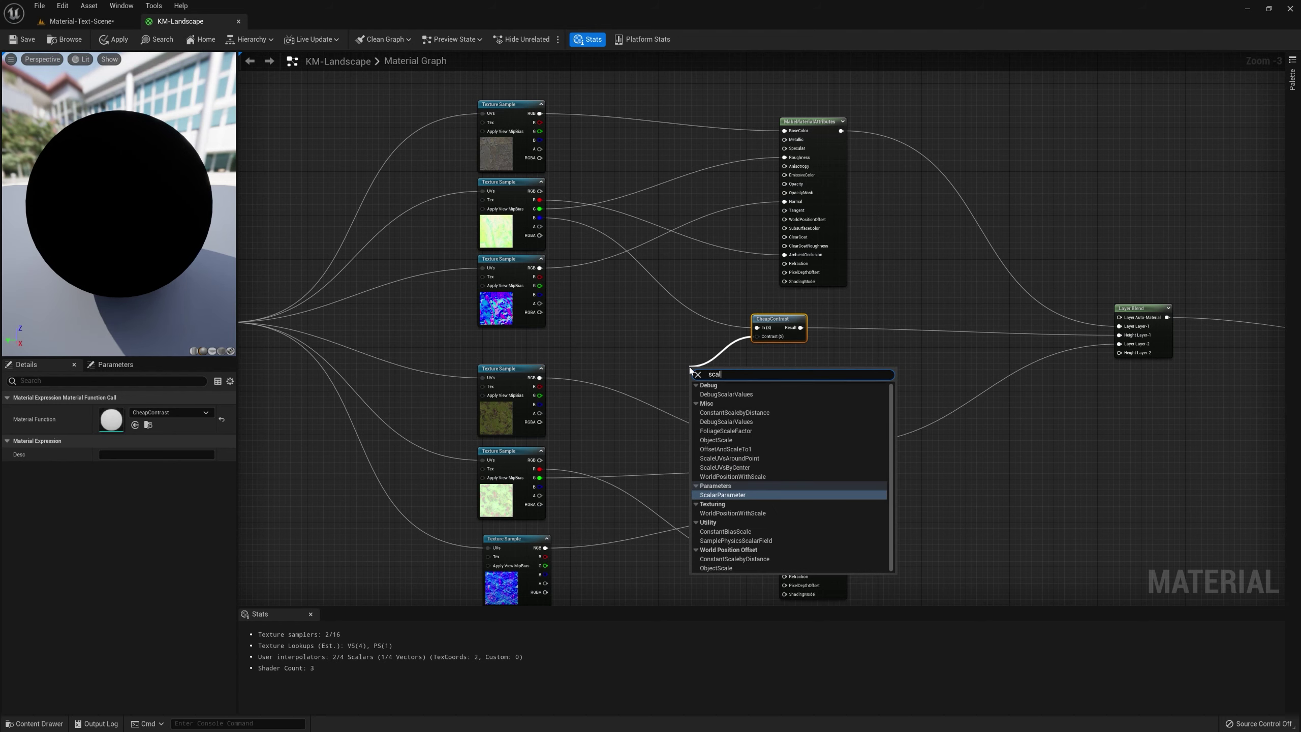
key(Return)
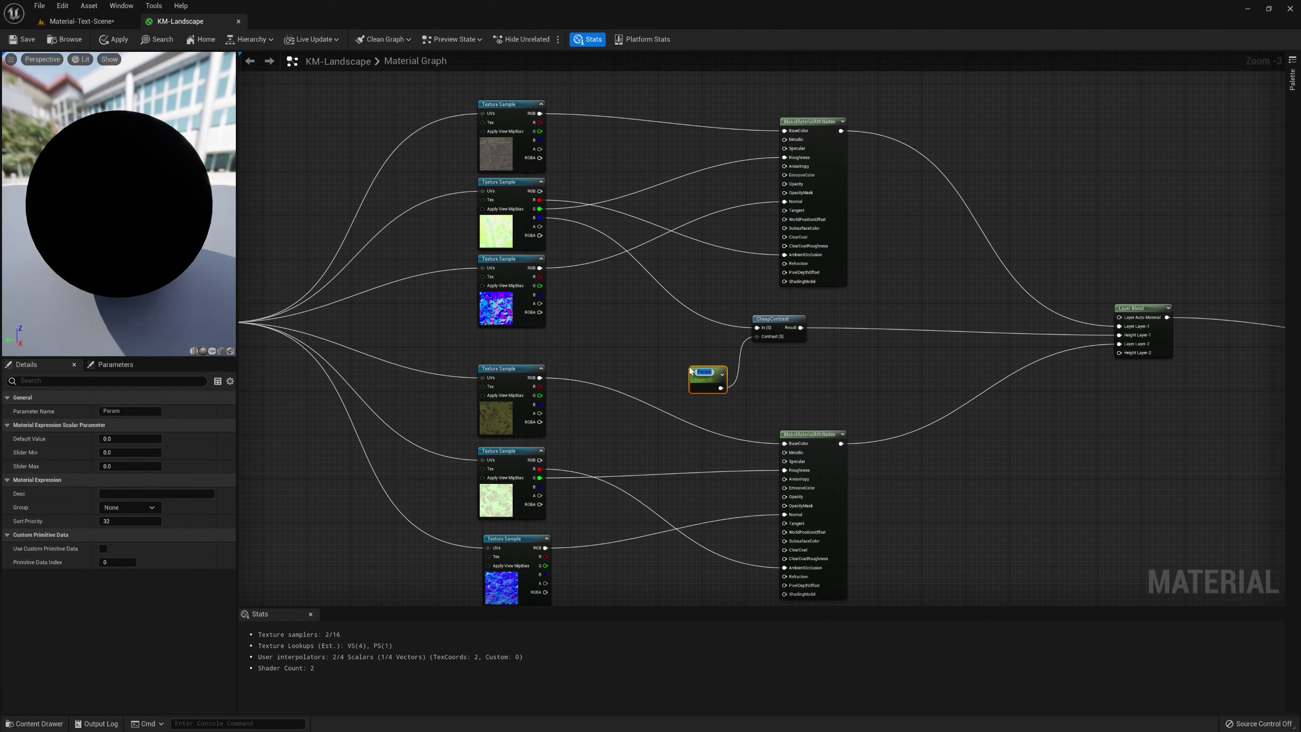
text(Layer-Blending)
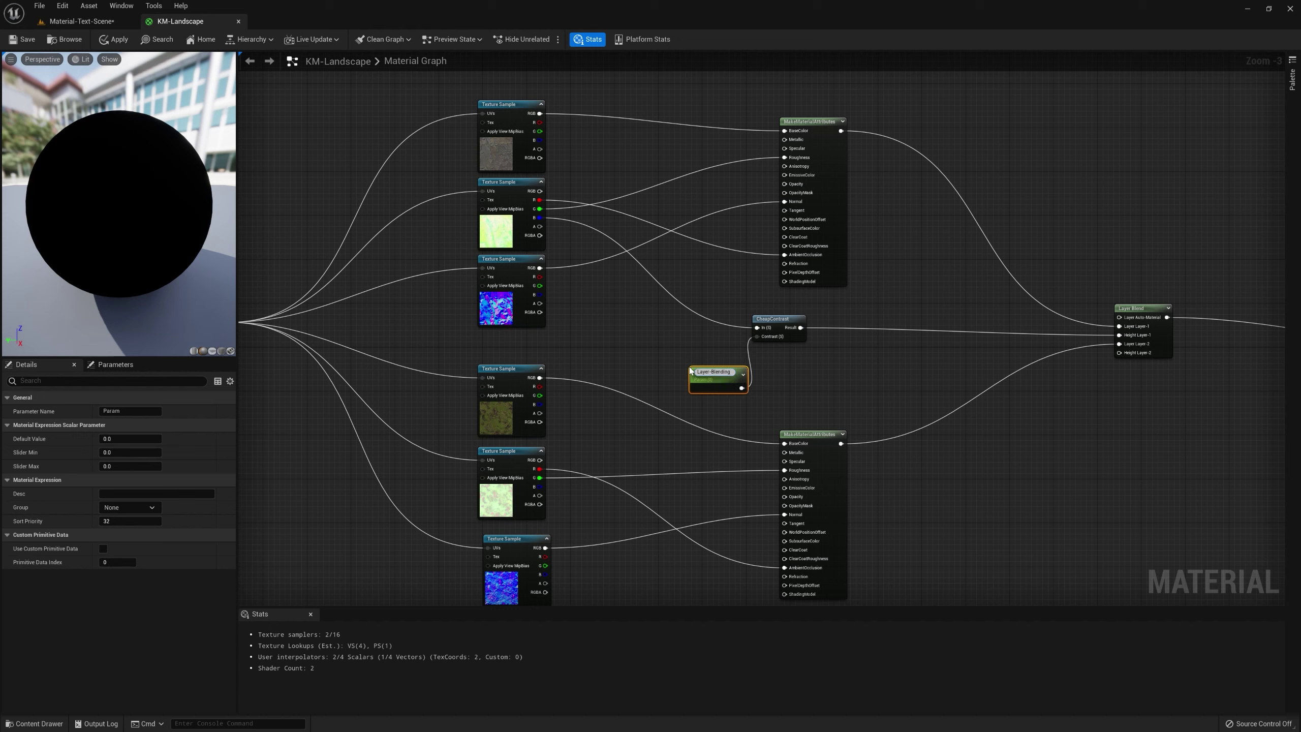
key(Return)
drag(709, 382, 663, 354)
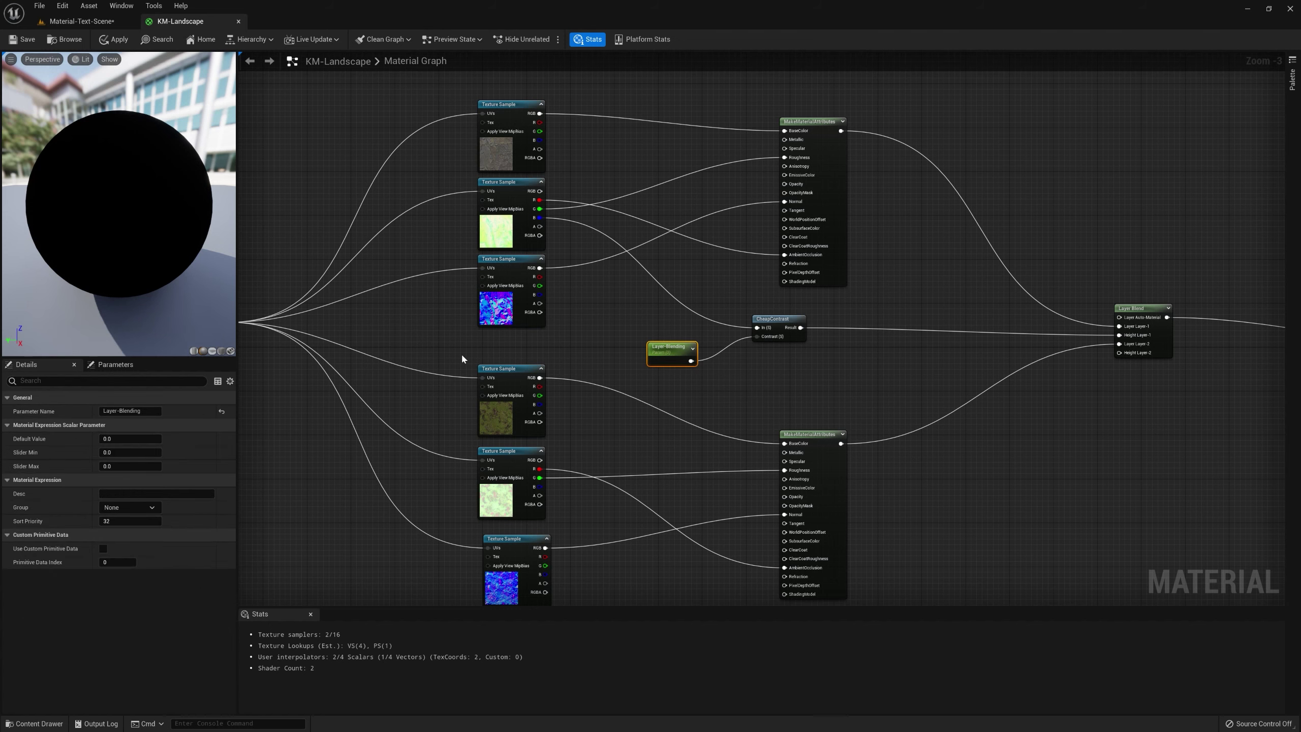
Step: Using L -Tilling's settings as reference, set Layer-Blending's default value to 1.0, slider minimum to 0.00001 and slider maximum to 5.0
right_drag(441, 344, 762, 333)
scroll(430, 341, up, 3)
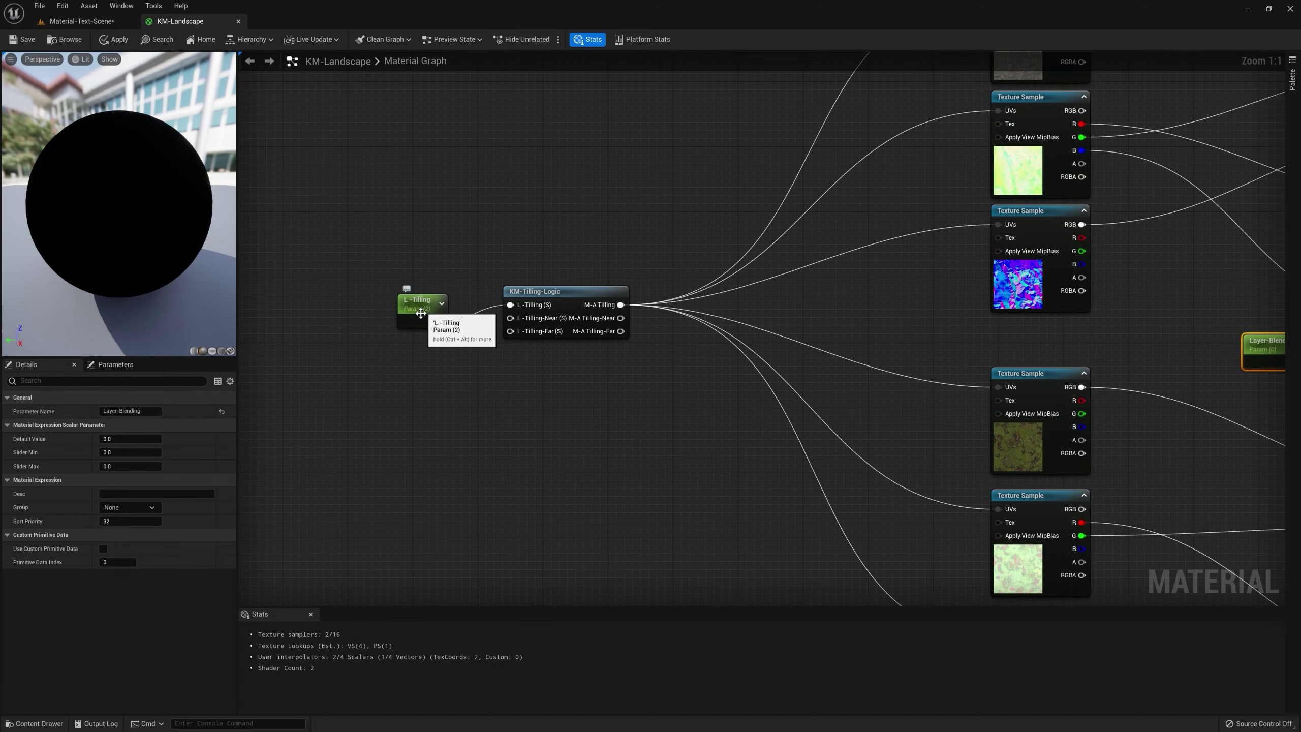
click(416, 313)
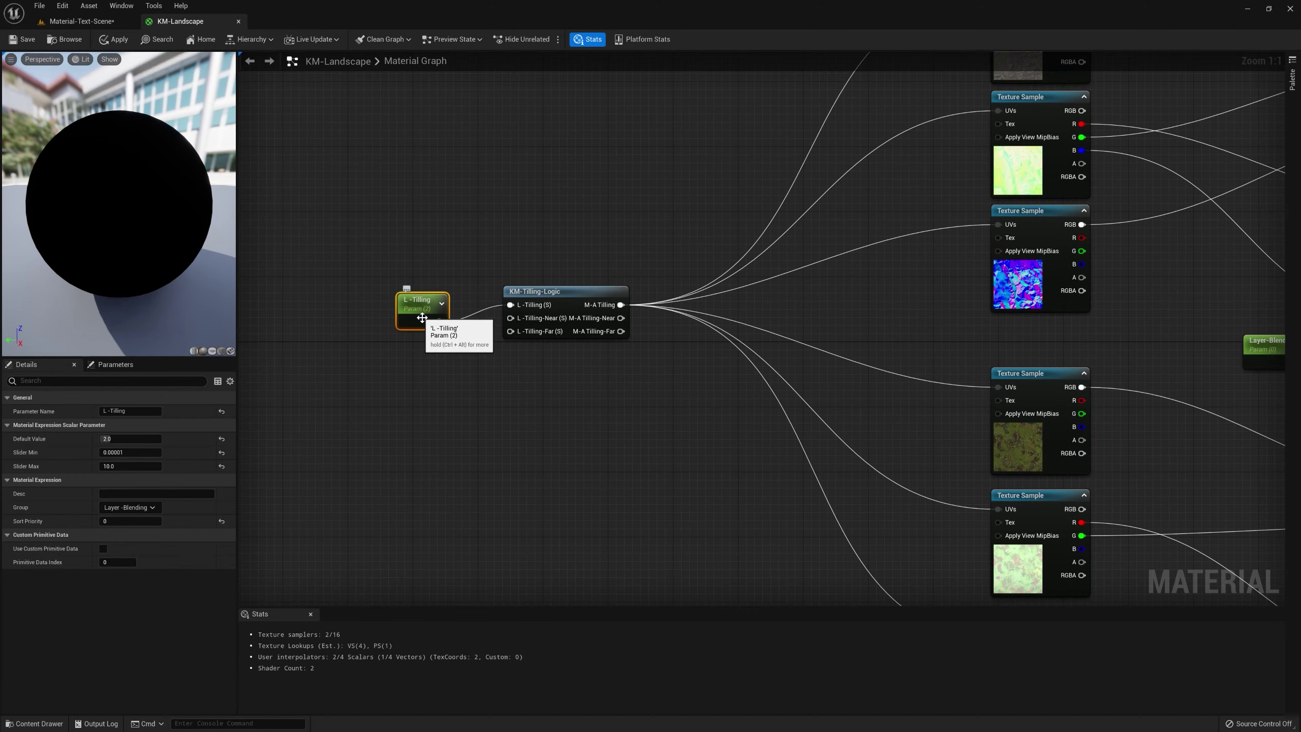
right_drag(1266, 353, 911, 347)
click(911, 347)
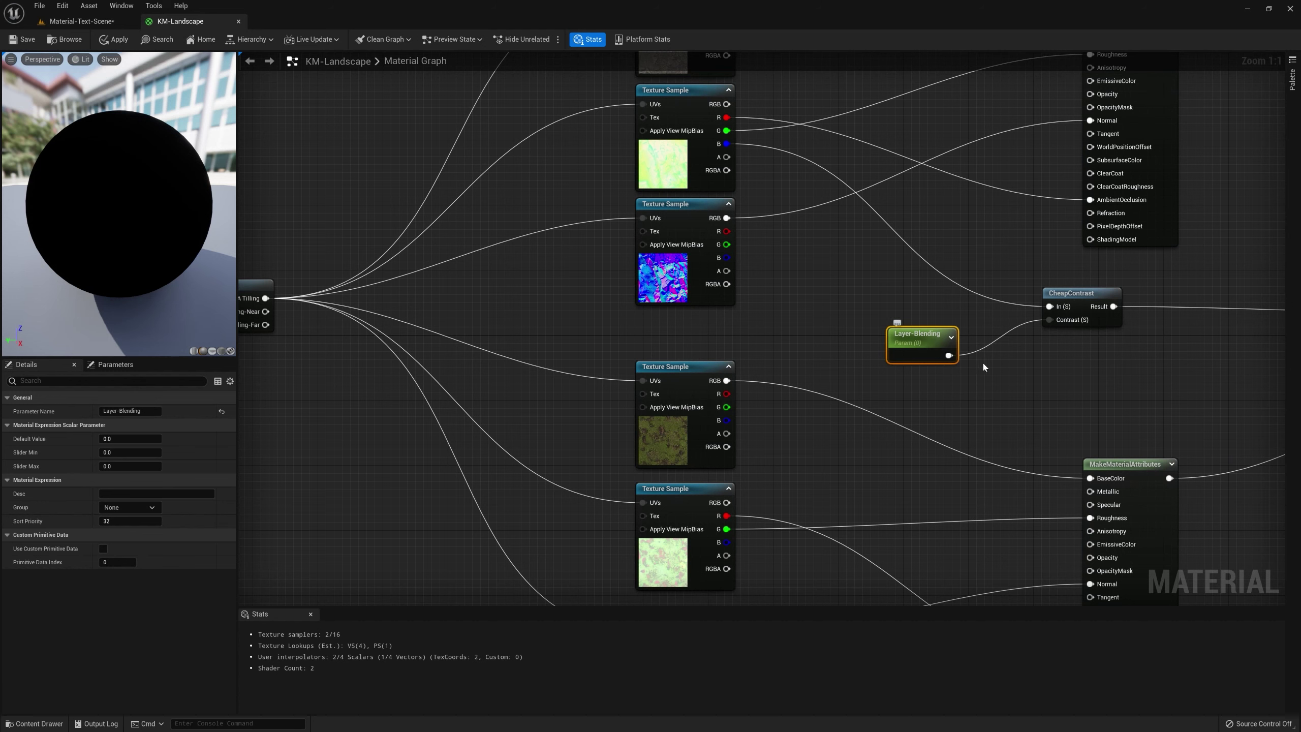
right_drag(1033, 390, 920, 388)
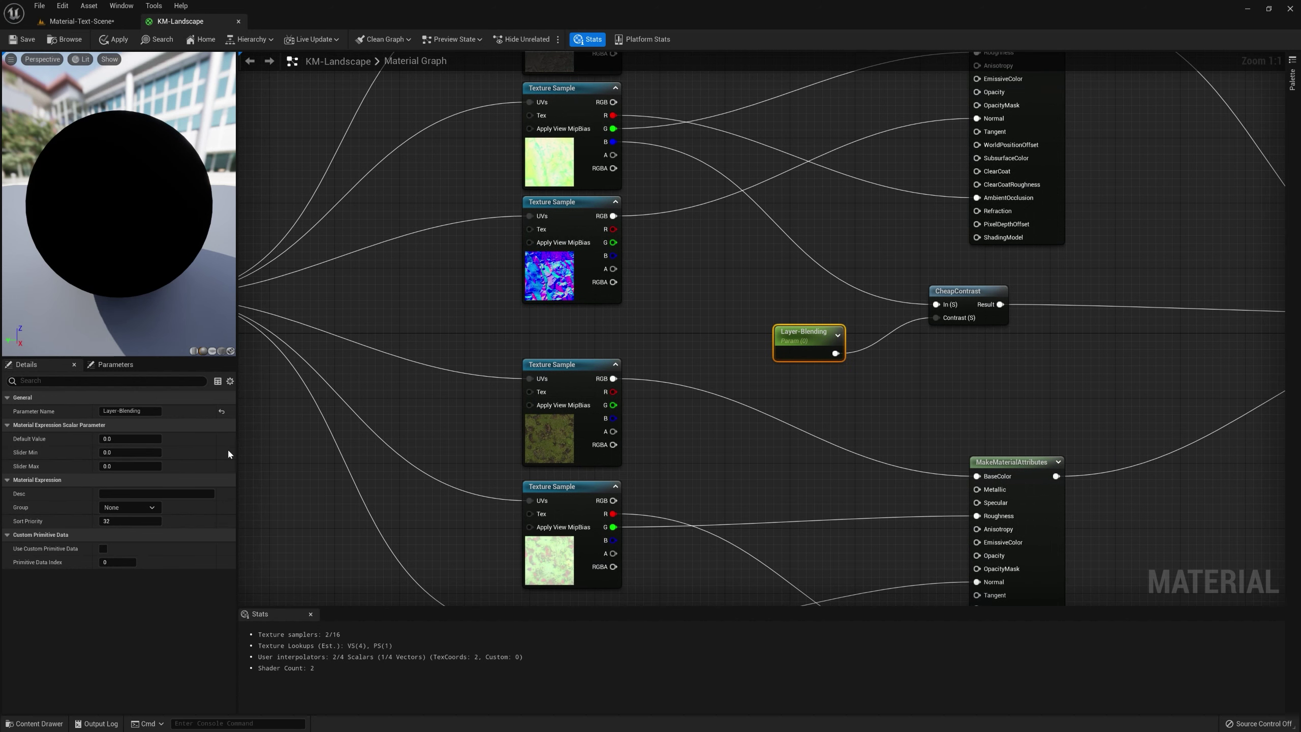
click(130, 439)
key(Tab)
text(0.00001)
key(Tab)
click(493, 431)
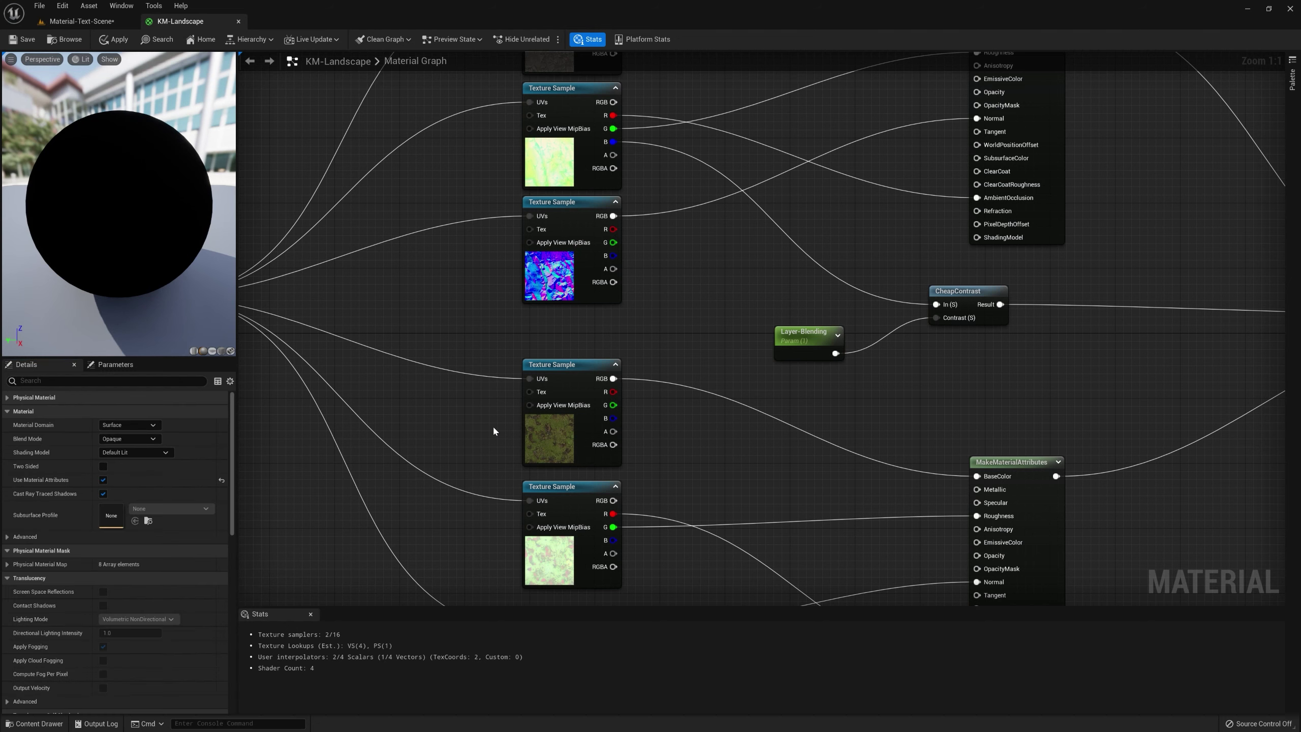
Step: Assign the Layer-Blending parameter to the Layer -Blending group and set its sort priority to 1
click(817, 348)
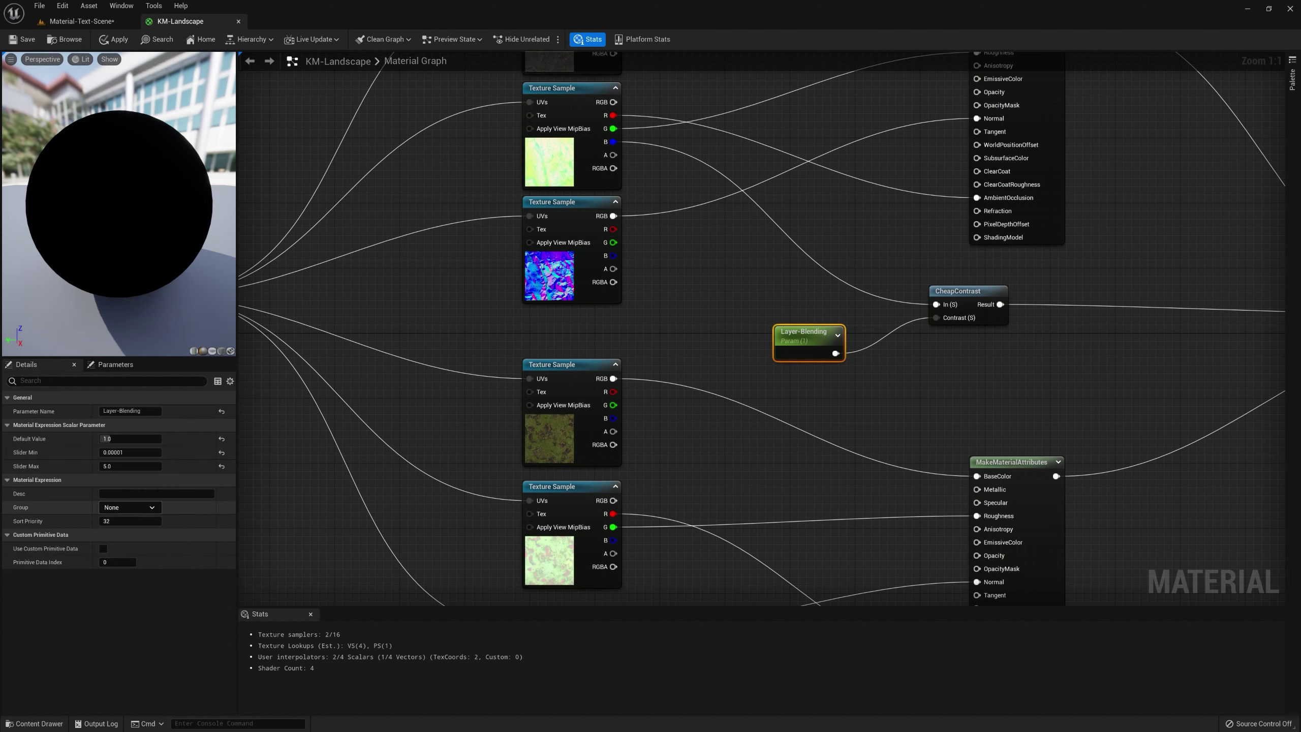
click(140, 509)
click(131, 517)
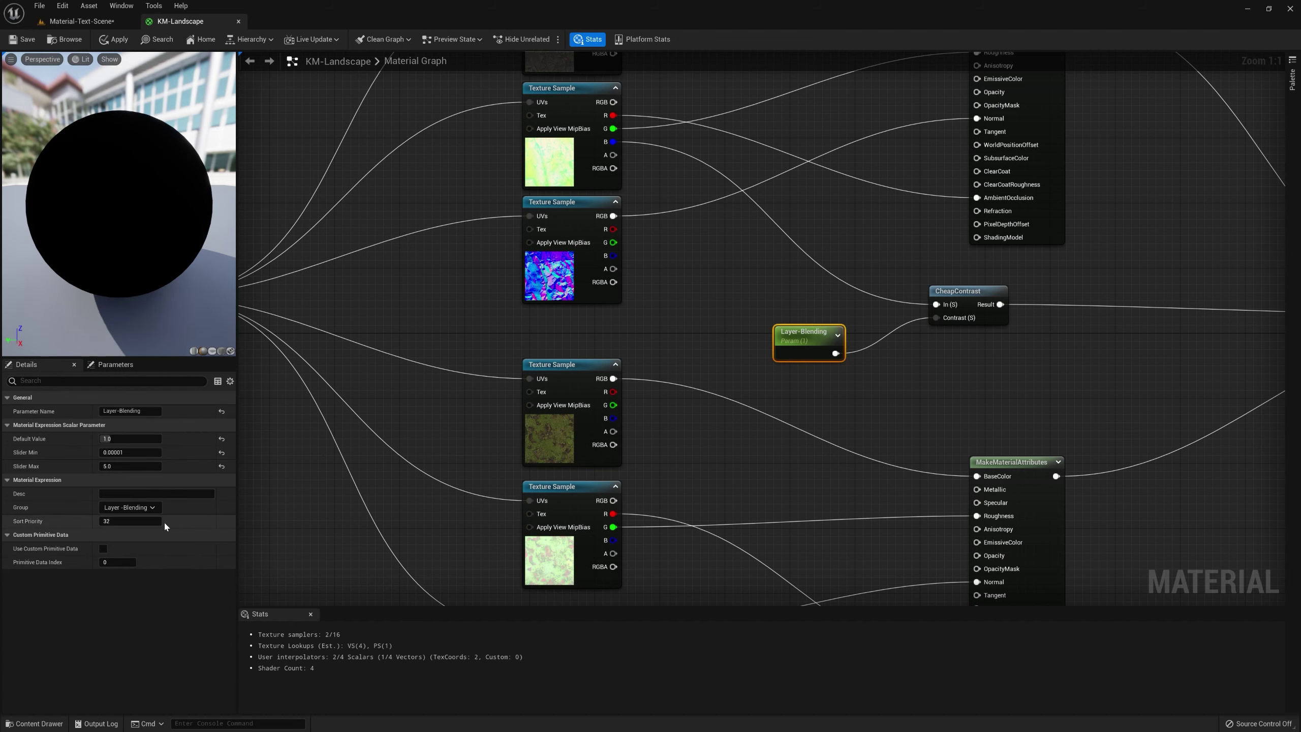
right_drag(244, 518, 618, 422)
click(527, 307)
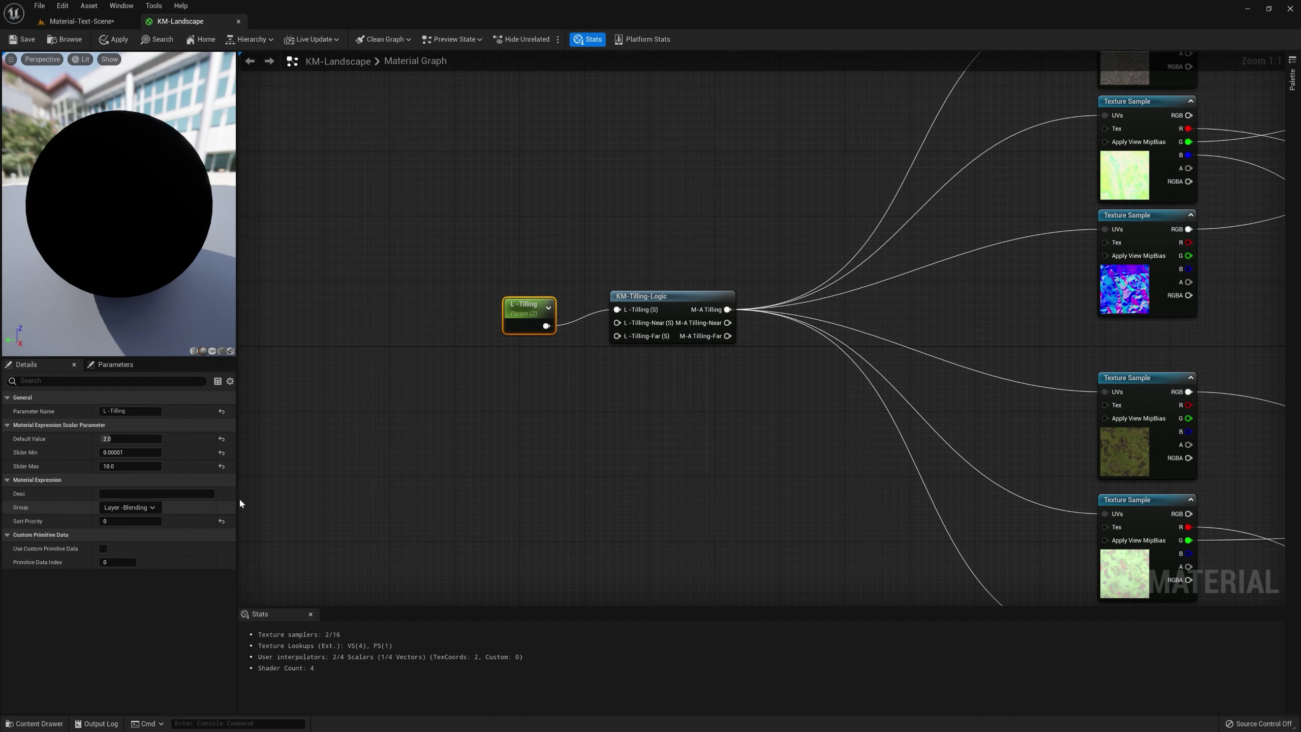
right_drag(650, 451, 215, 441)
click(622, 341)
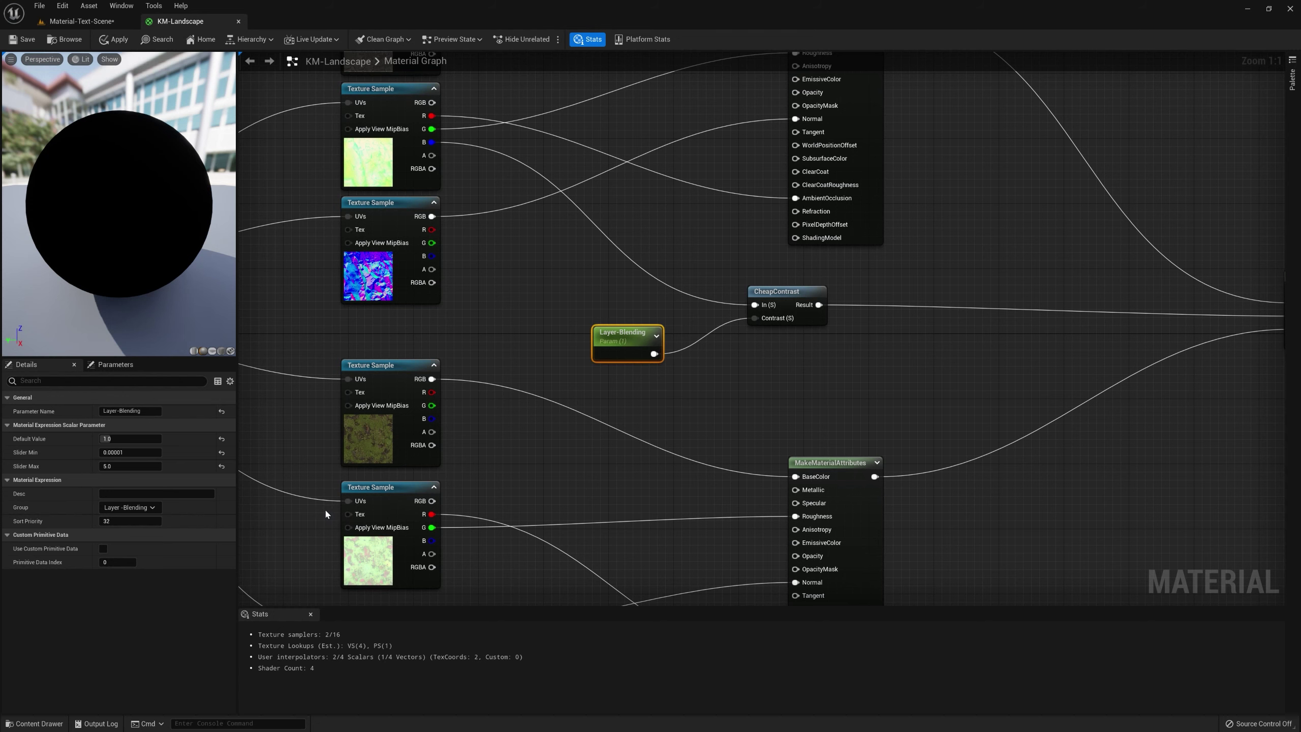
click(130, 521)
text(1)
click(547, 487)
Step: Check the L -Tilling parameter's group, sort priority and slider settings
right_drag(546, 487, 670, 444)
click(356, 287)
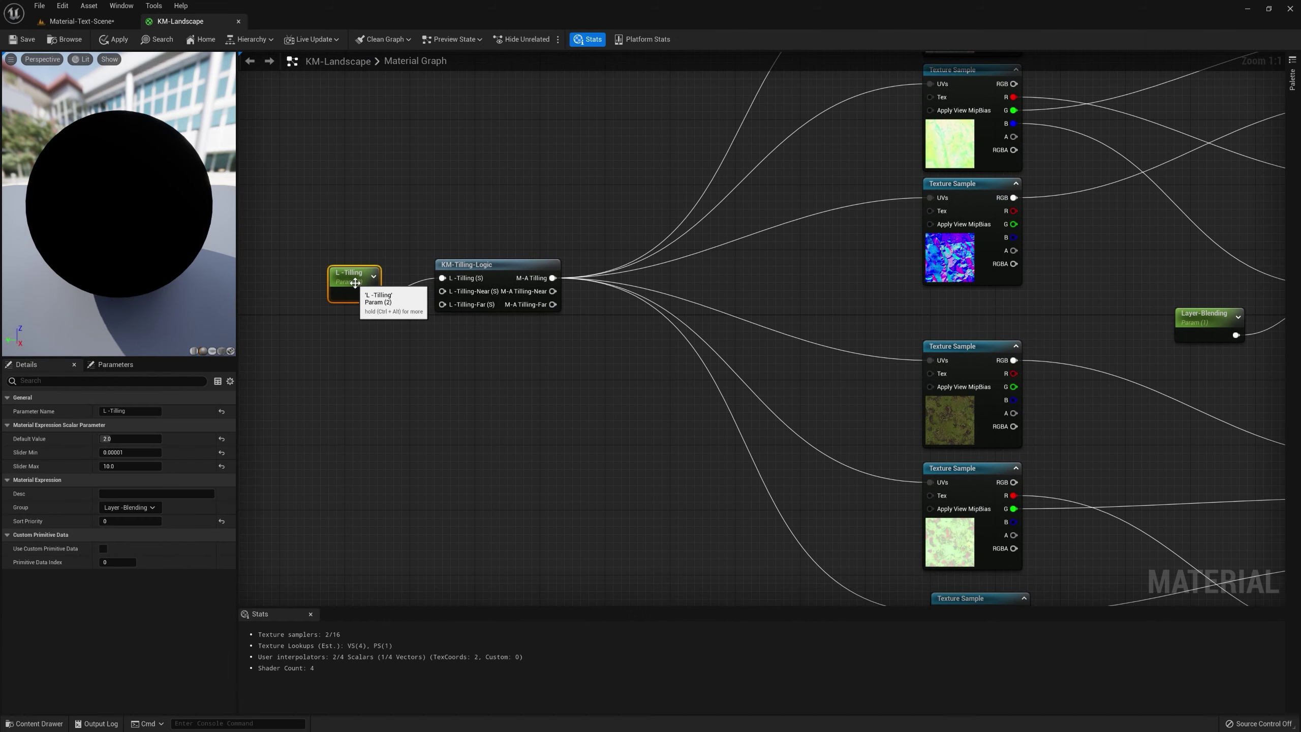
right_drag(856, 472, 477, 472)
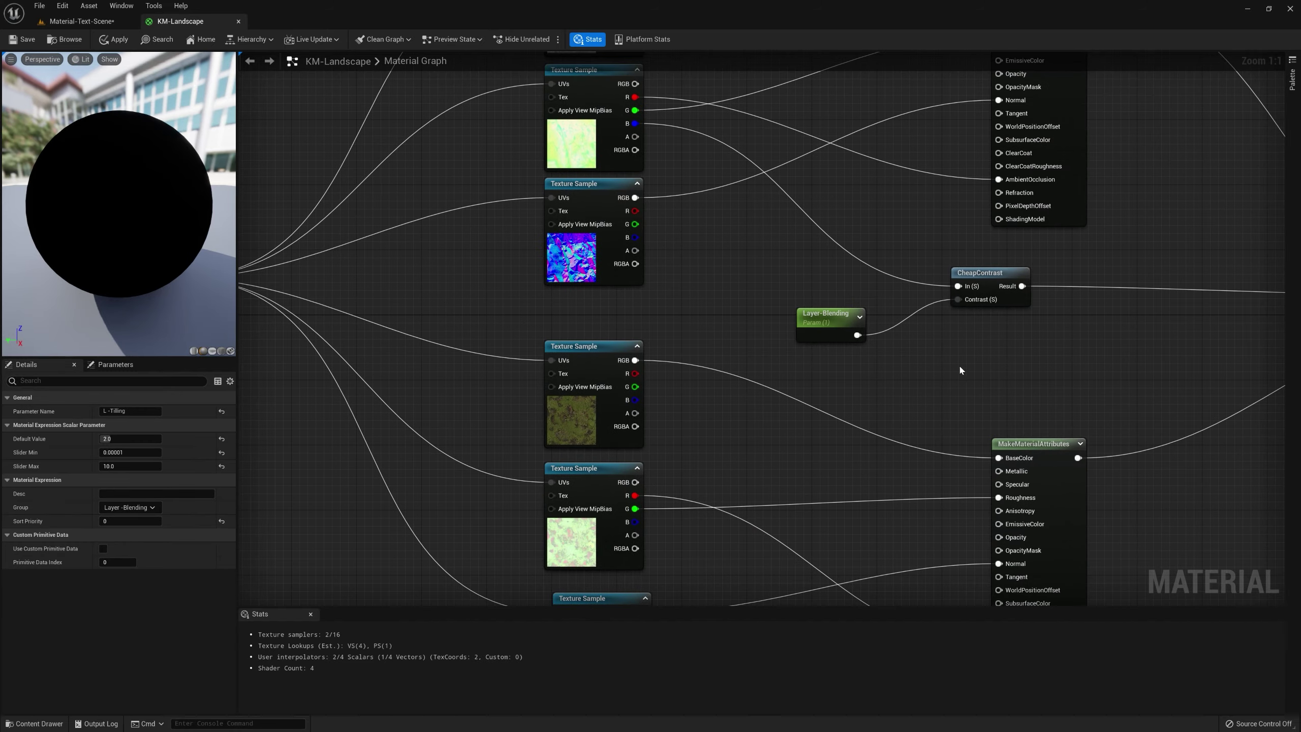
Step: Duplicate the CheapContrast node below the lower MakeMaterialAttributes node and connect the moss mask sample's B channel to its In input
right_drag(979, 413, 707, 460)
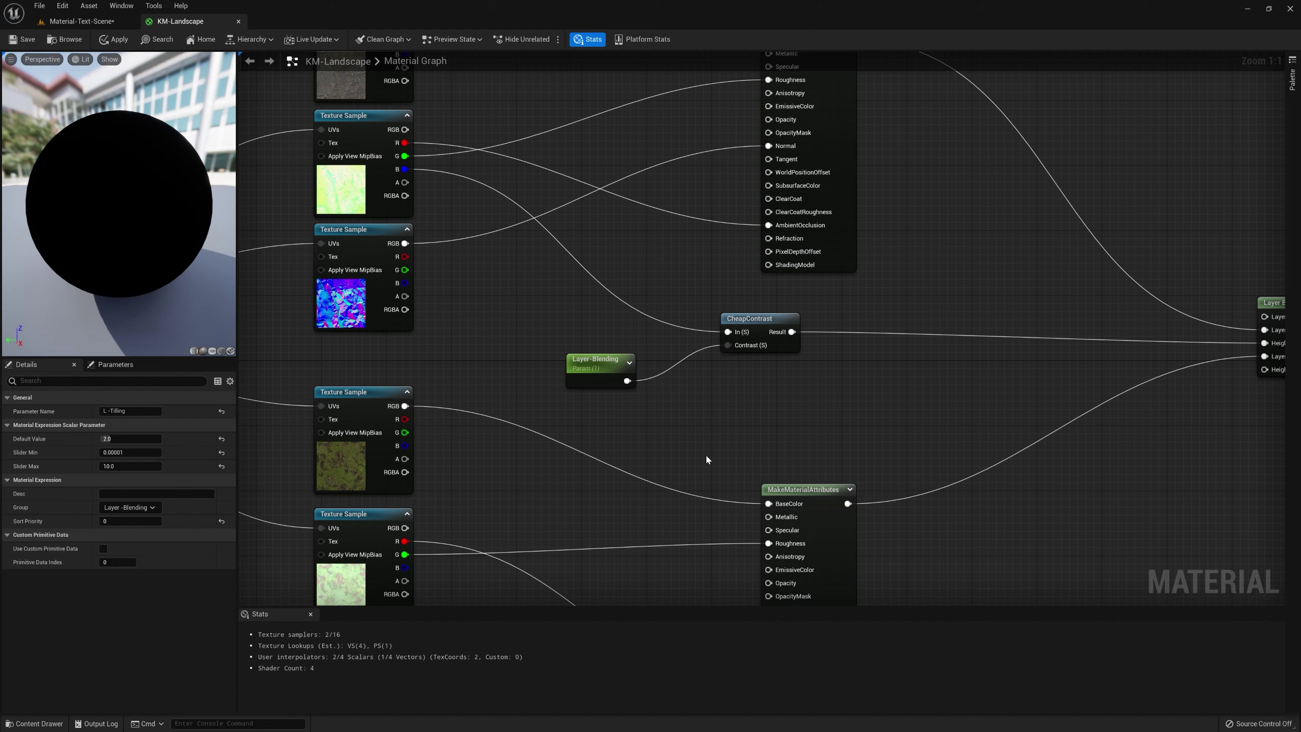
click(762, 336)
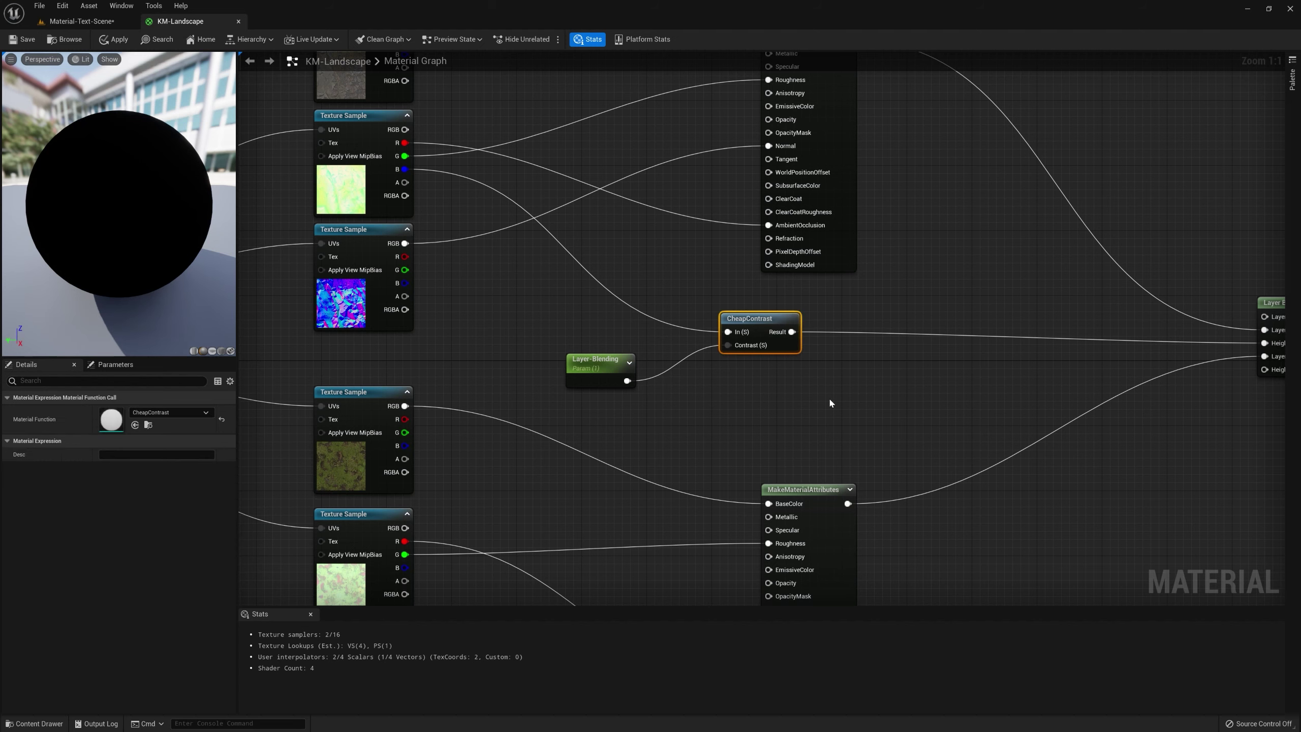
right_drag(829, 400, 851, 1)
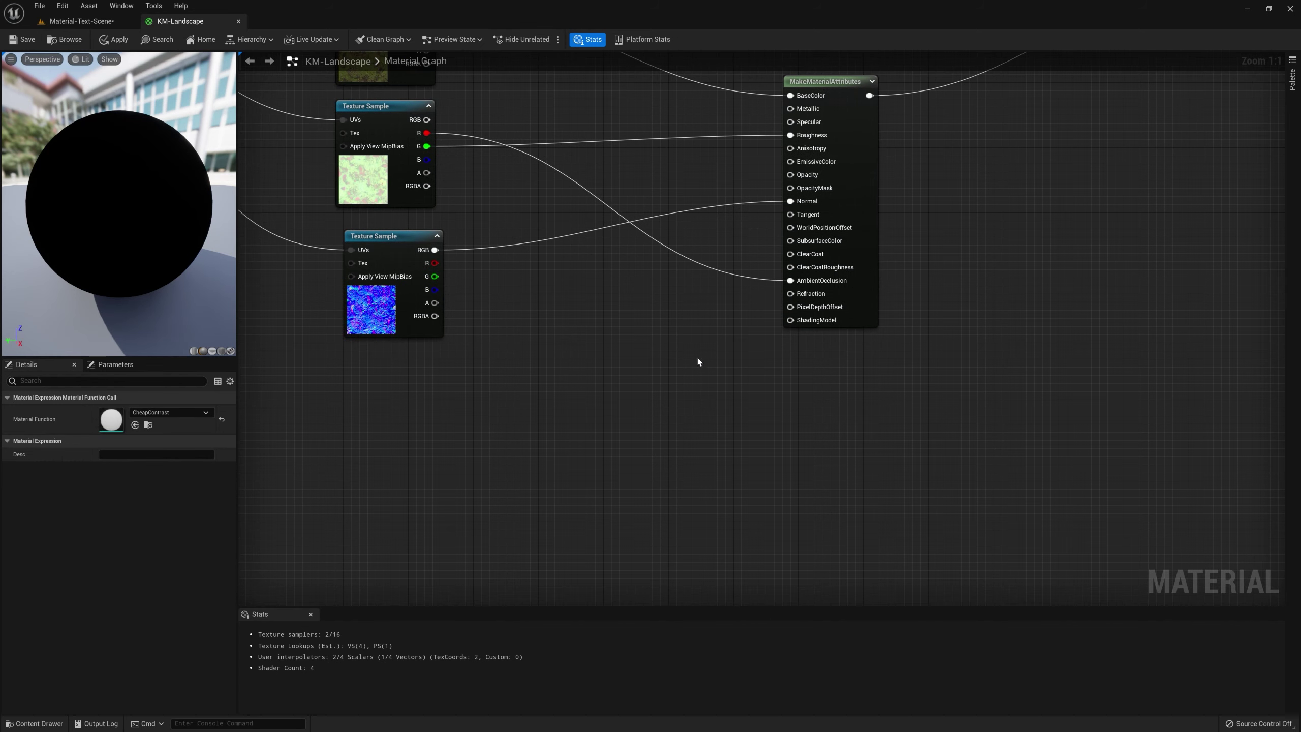
key(ctrl+v)
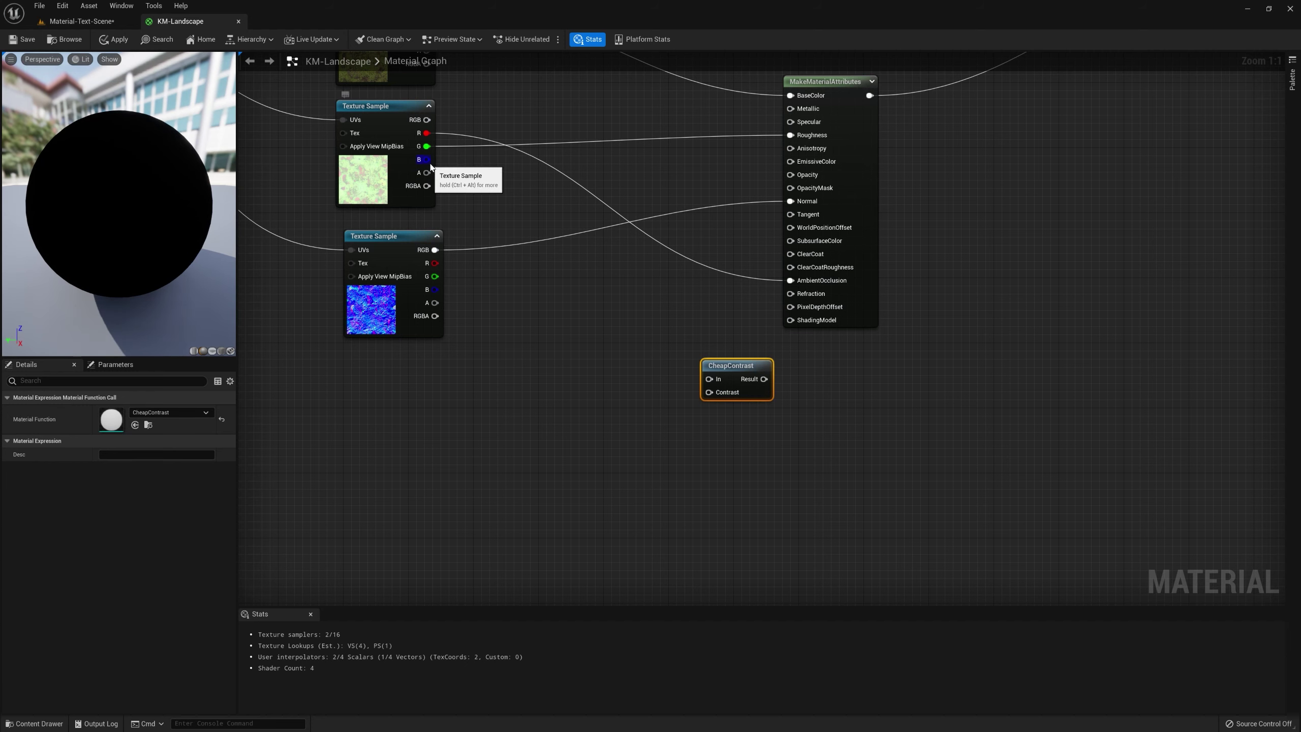
drag(431, 165, 710, 379)
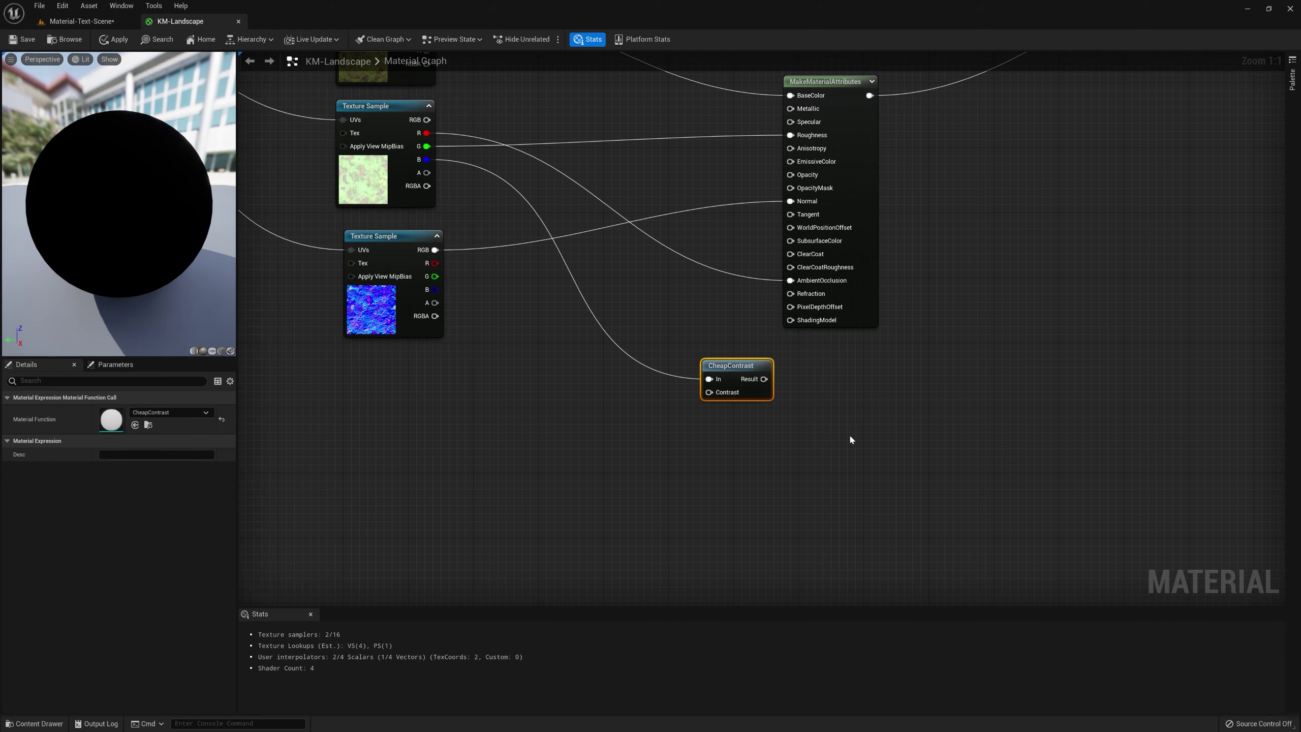
Step: Connect Layer-Blending to the duplicated CheapContrast's Contrast input and its Result to Layer Blend's Height Layer-2 input
right_drag(849, 440, 895, 578)
drag(697, 110, 755, 462)
right_drag(802, 462, 564, 482)
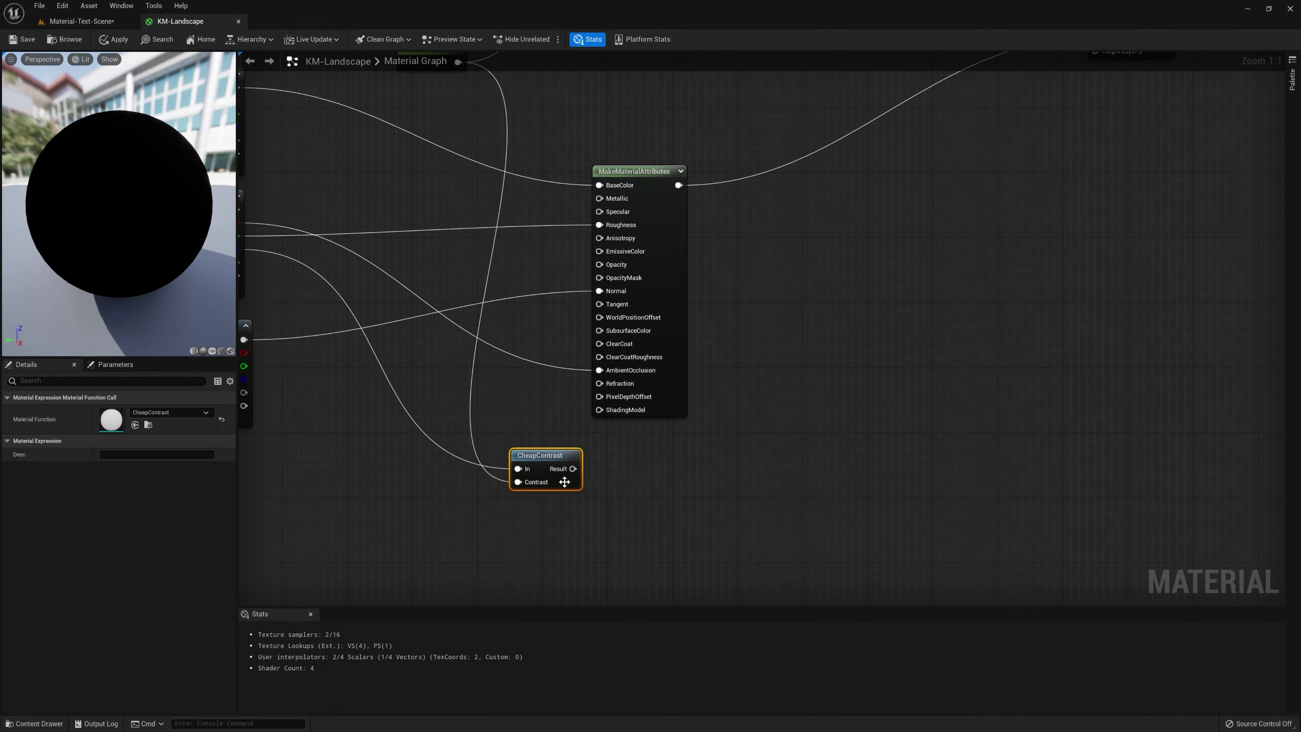
drag(573, 469, 822, 389)
Step: Nudge the lower MakeMaterialAttributes node upward and move the Layer-Blending parameter to the left of the moss texture samples
right_drag(795, 433, 815, 344)
drag(691, 277, 691, 245)
right_drag(690, 244, 764, 274)
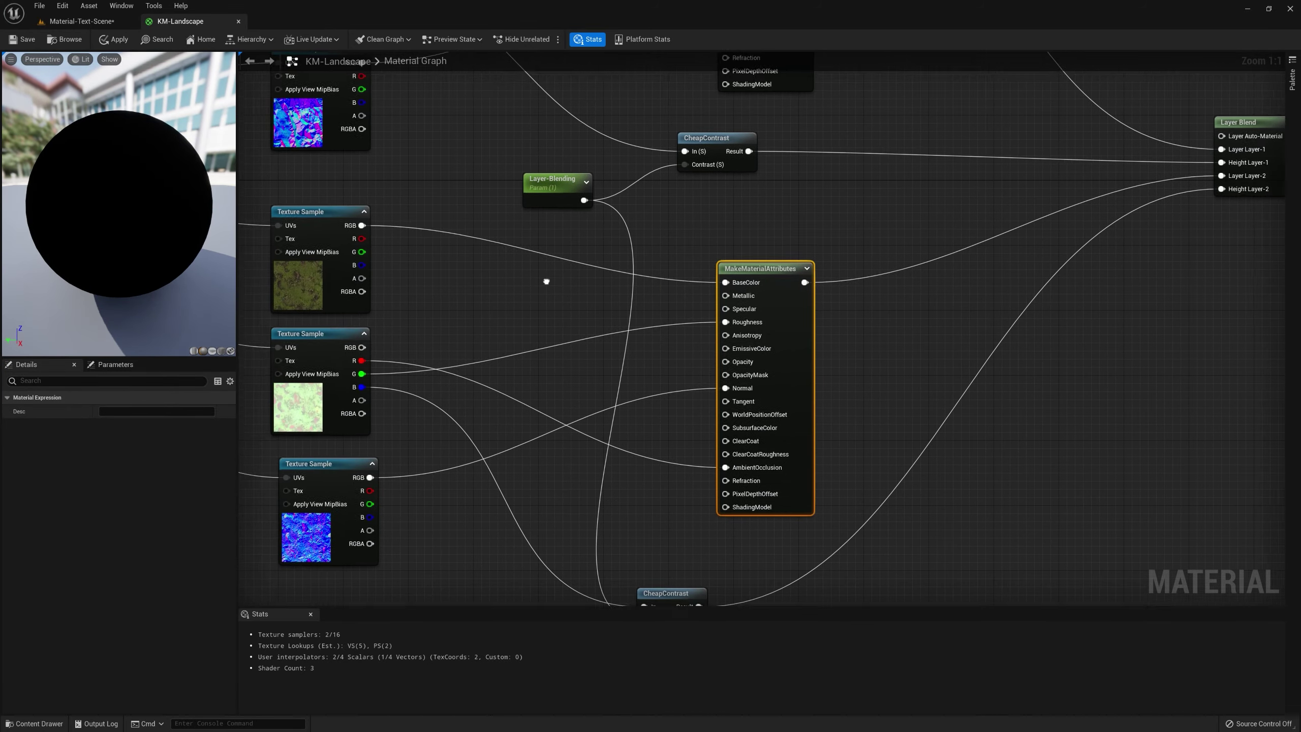
right_drag(545, 282, 757, 295)
drag(761, 256, 360, 455)
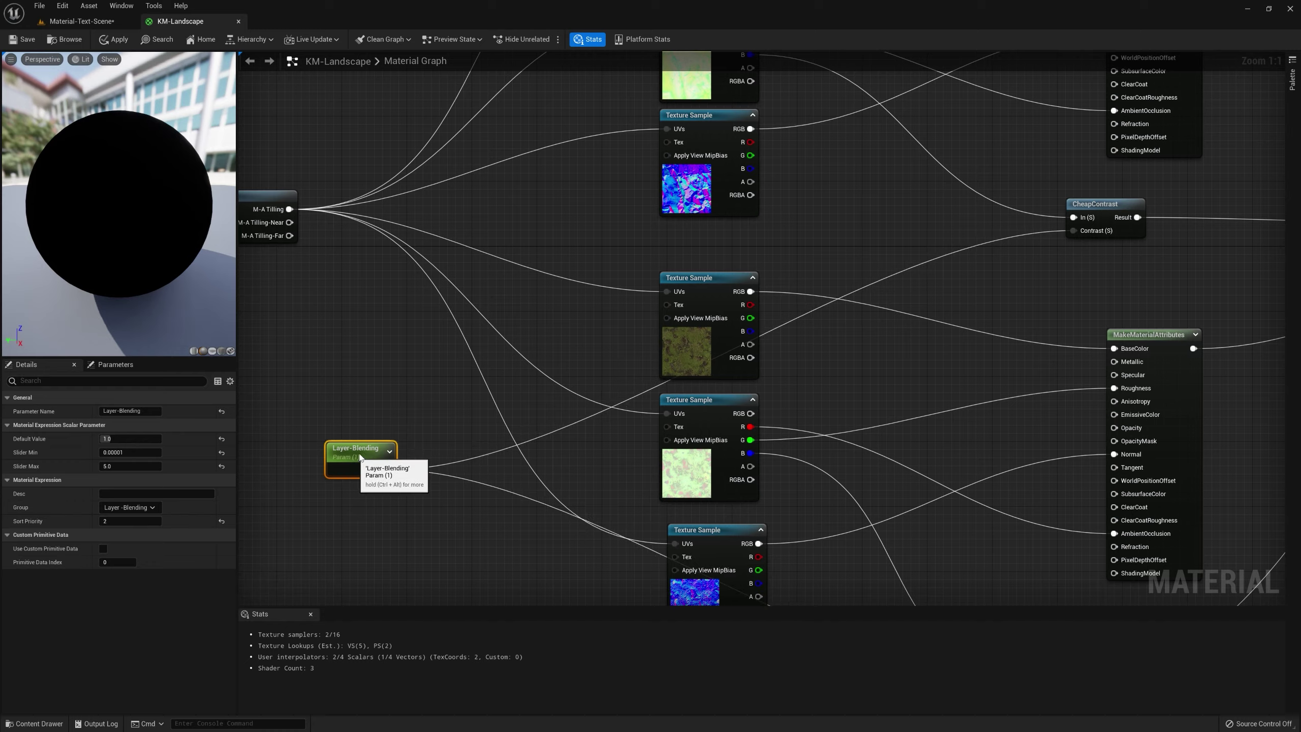
Step: Apply and save the KM-Landscape material, and view the landscape in the Material-Text-Scene level
scroll(758, 380, down, 4)
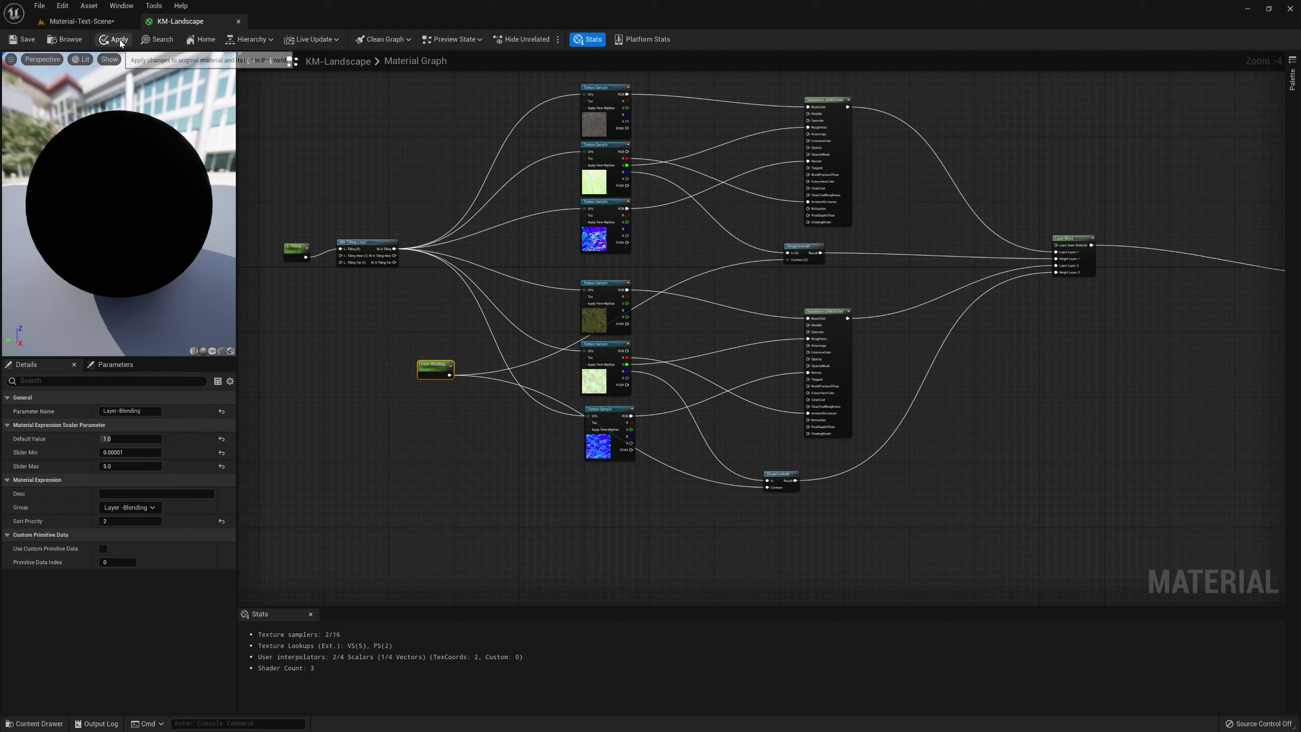
click(24, 41)
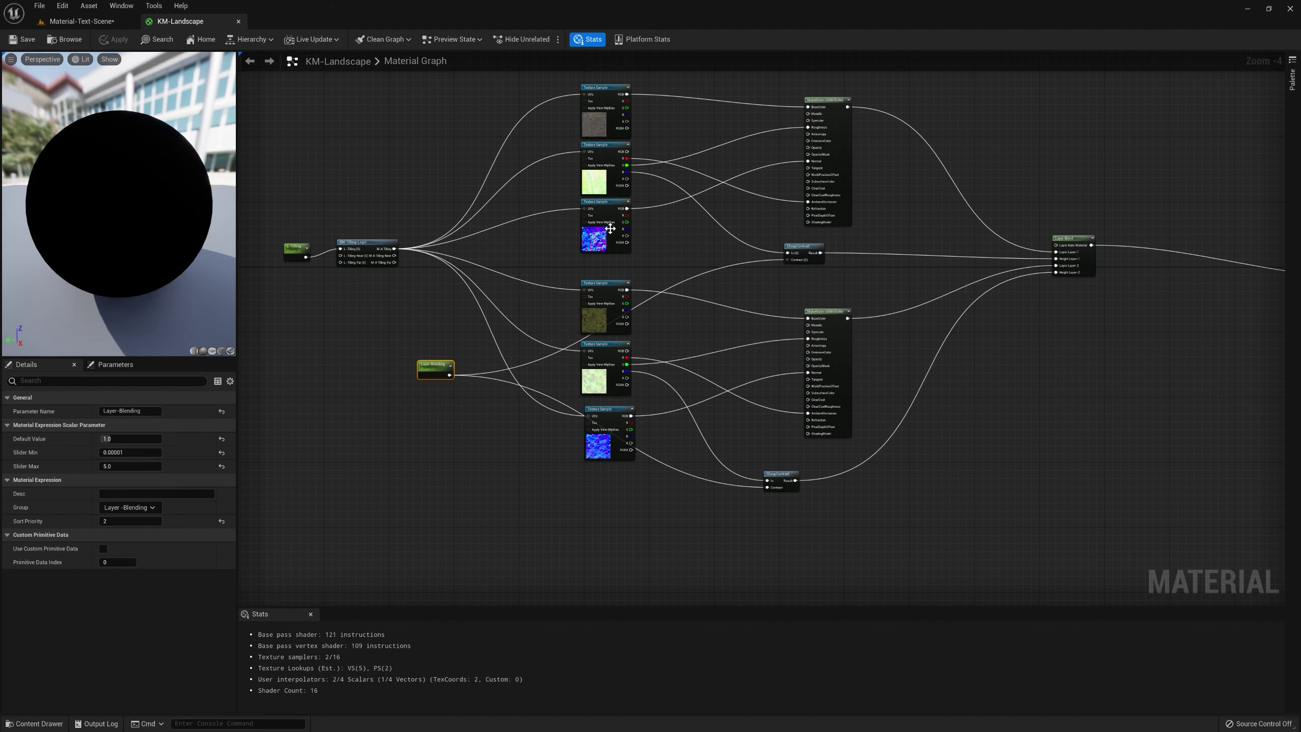
click(82, 21)
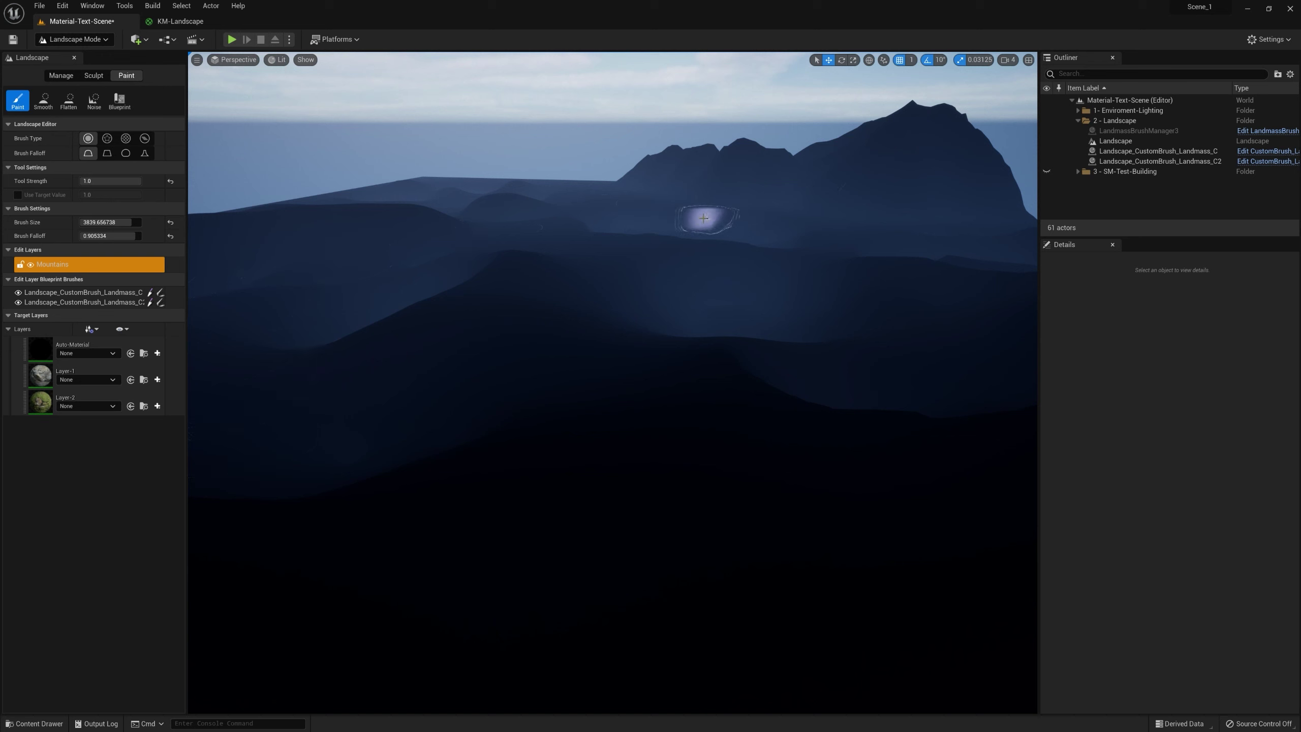
Step: Return to the KM-Landscape graph and examine the Layer Blend inputs, both CheapContrast nodes and the Layer-Blending wiring
click(181, 20)
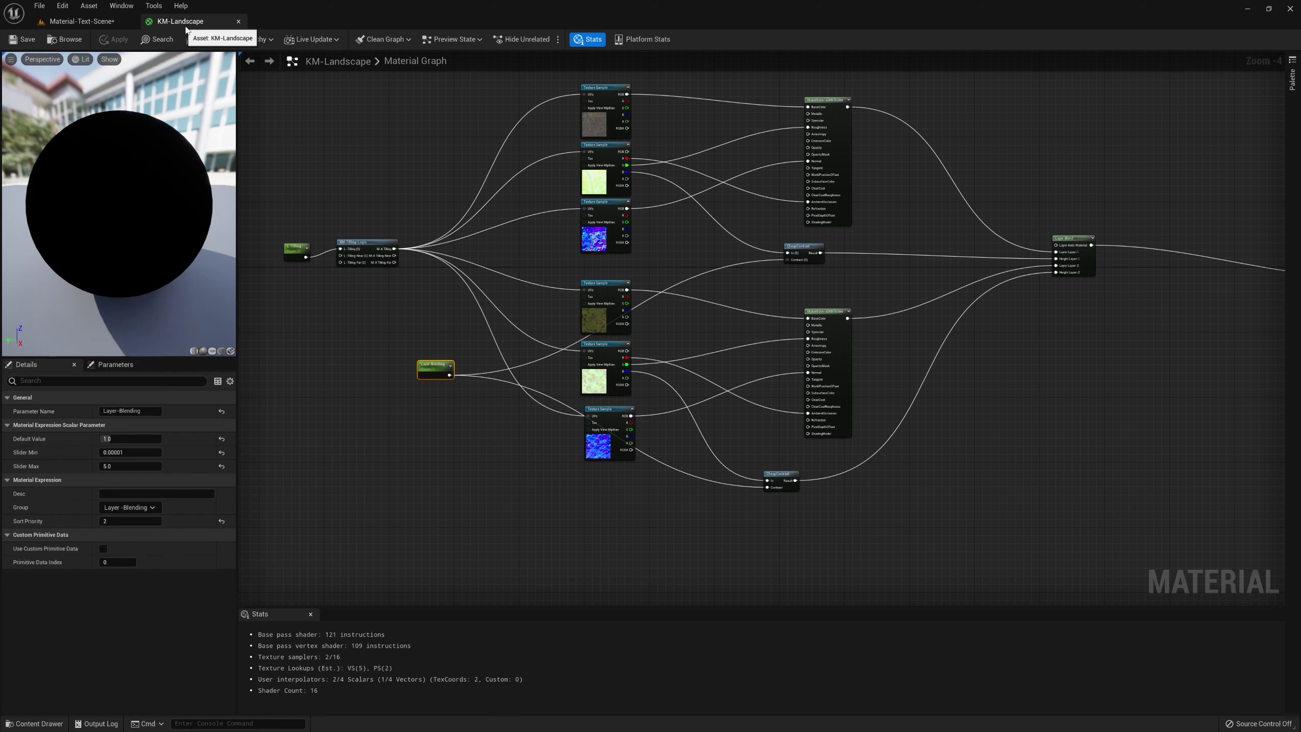
scroll(992, 375, up, 4)
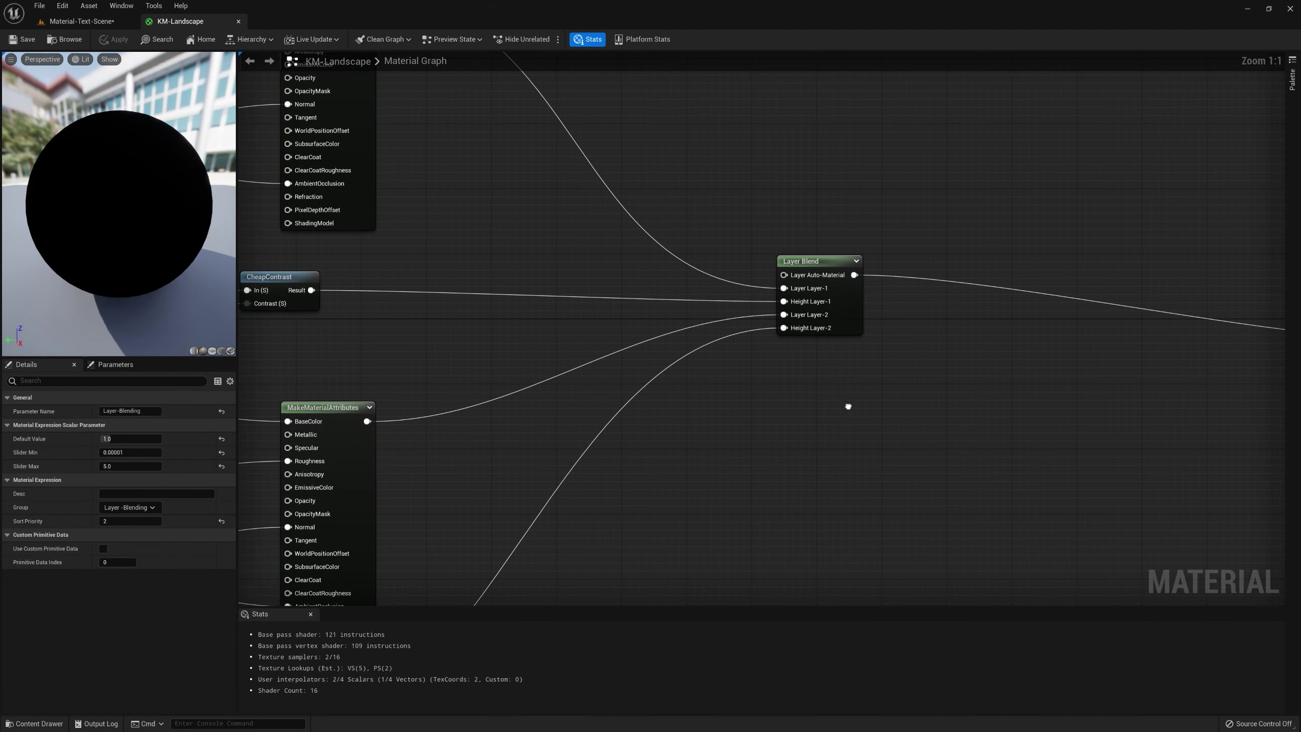
right_drag(751, 380, 856, 362)
right_drag(1082, 282, 718, 278)
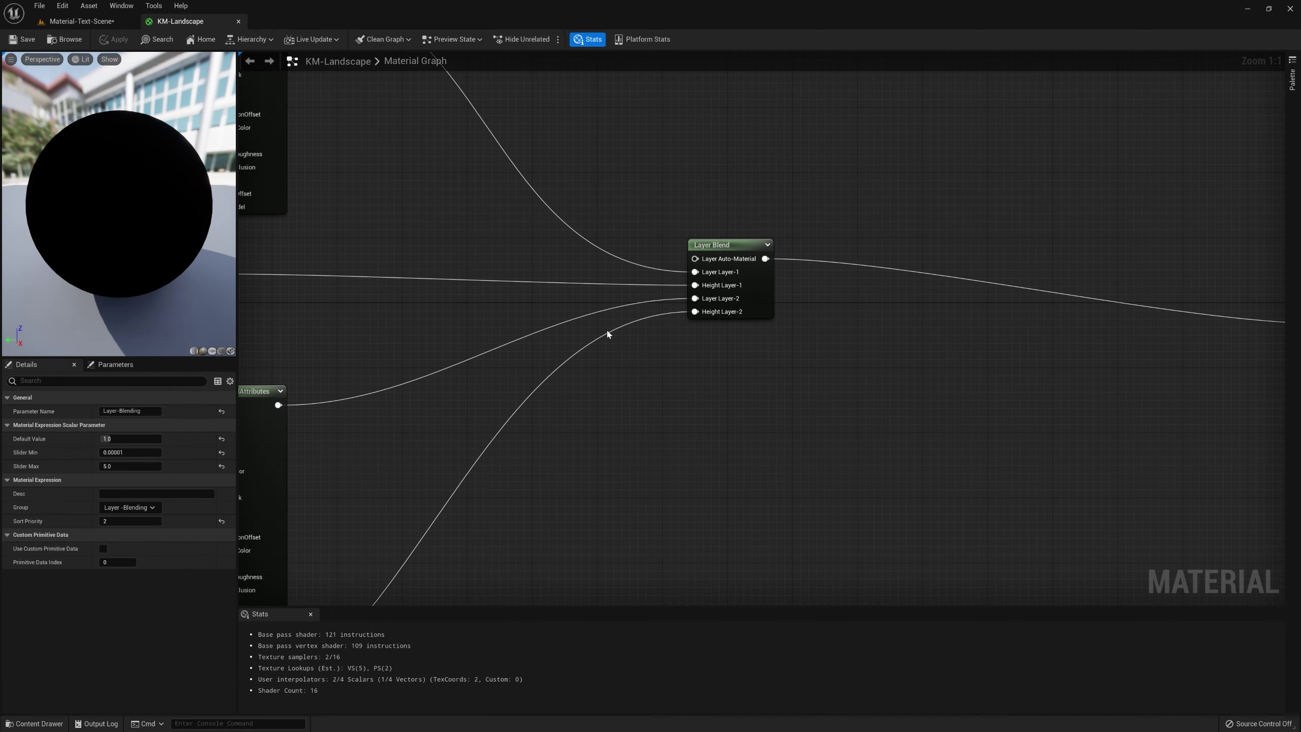
scroll(712, 405, down, 3)
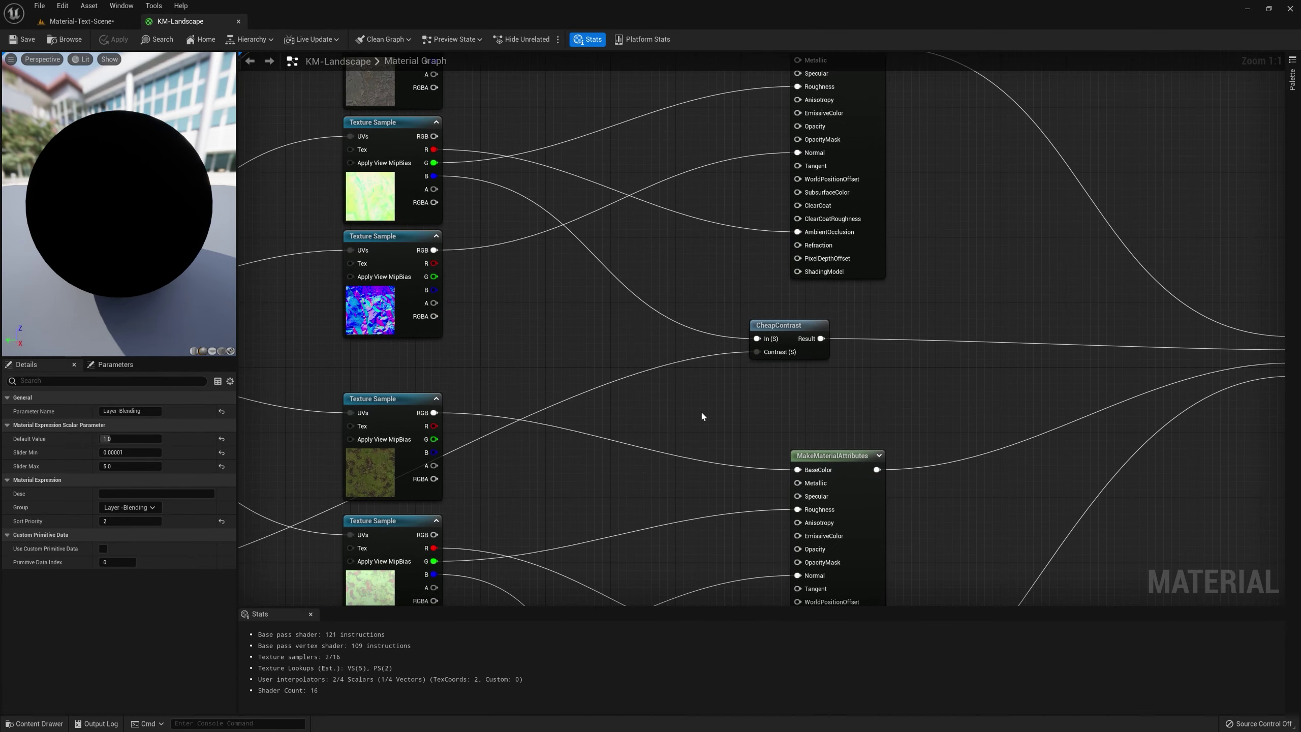
right_drag(719, 393, 548, 380)
right_drag(618, 336, 877, 355)
right_drag(473, 439, 532, 389)
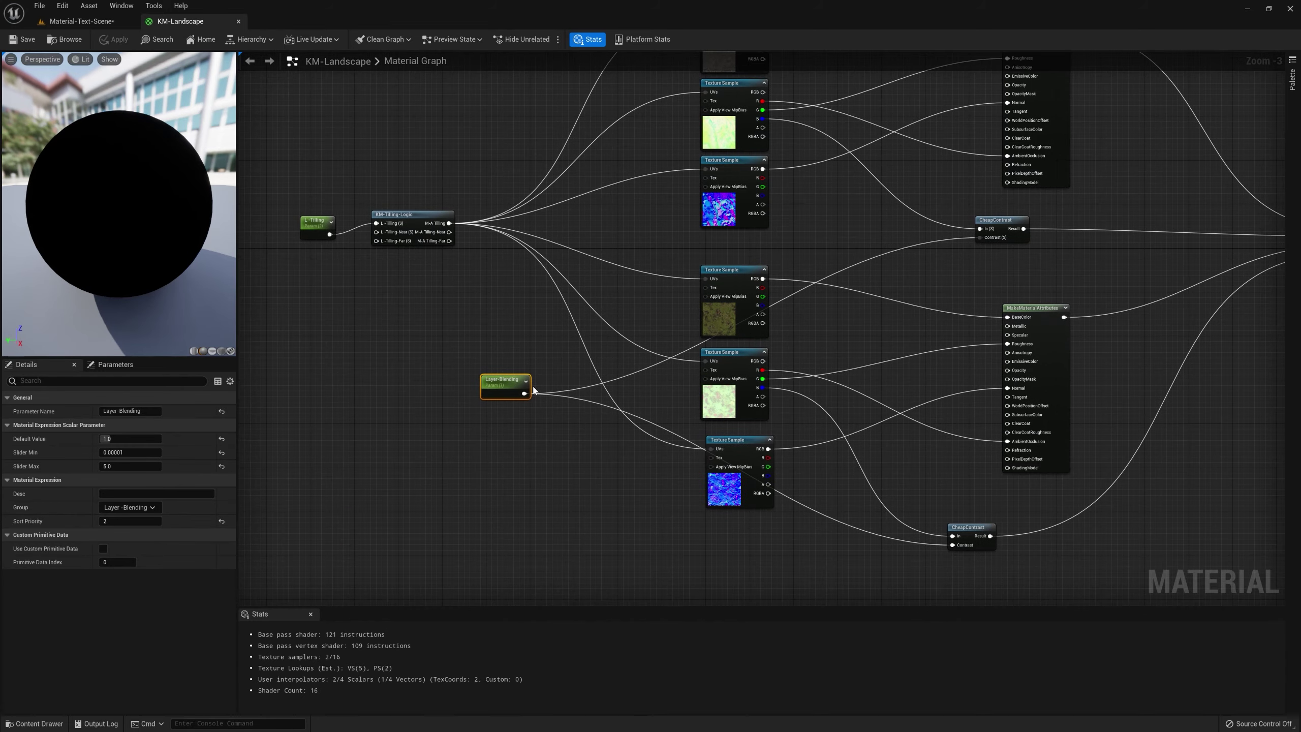
right_drag(888, 507, 765, 554)
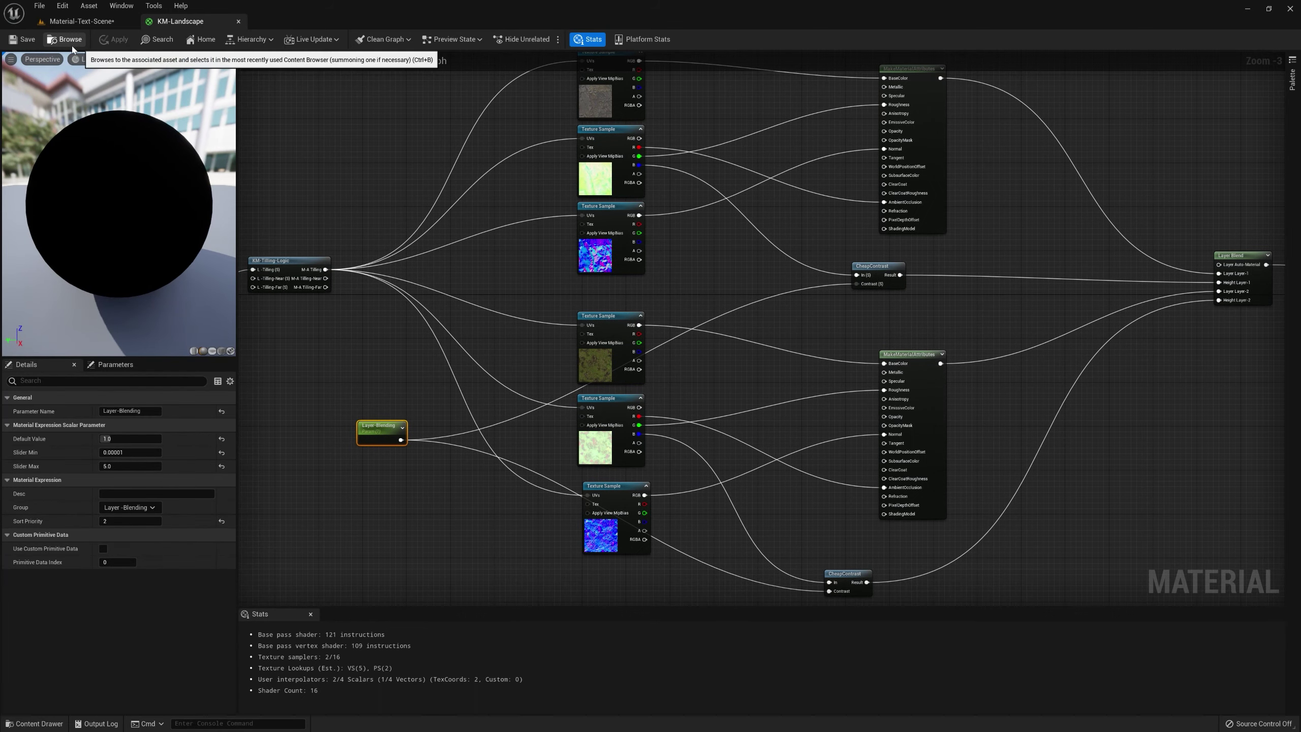
right_drag(1091, 398, 1023, 341)
scroll(1021, 336, down, 3)
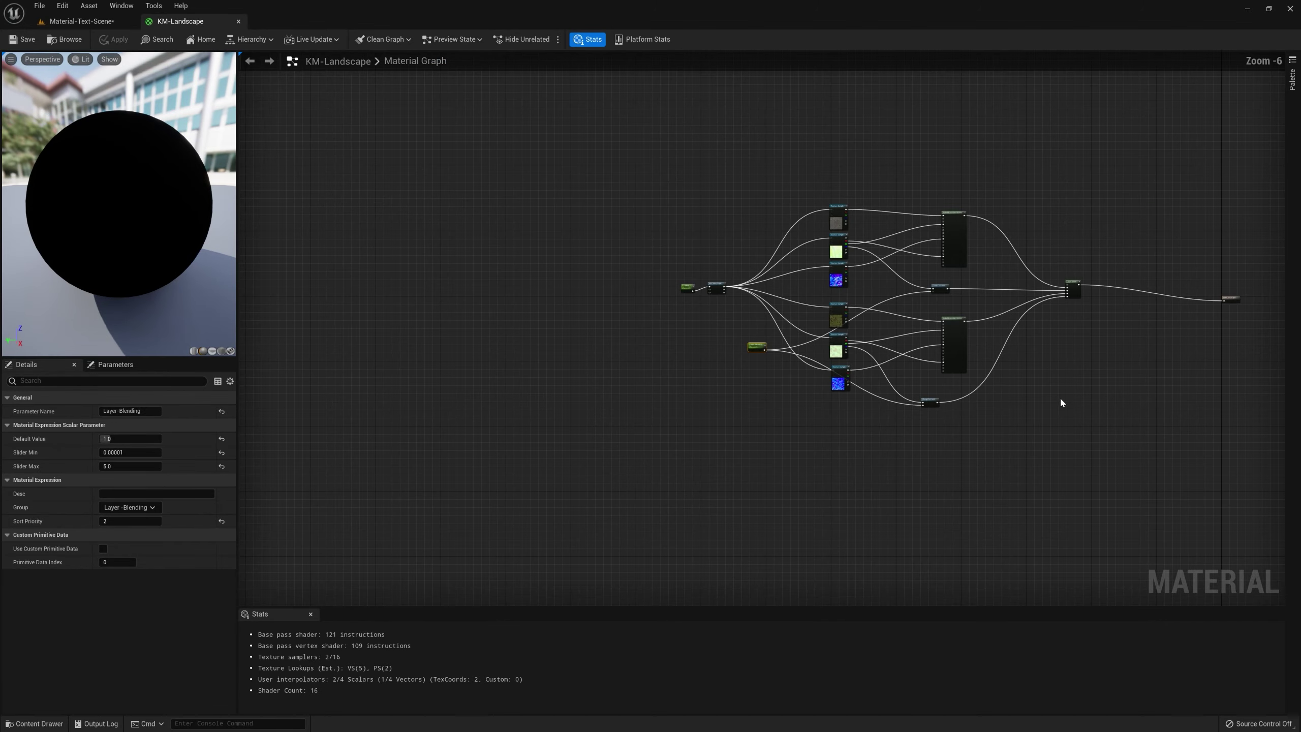
scroll(924, 384, up, 3)
scroll(1050, 451, down, 4)
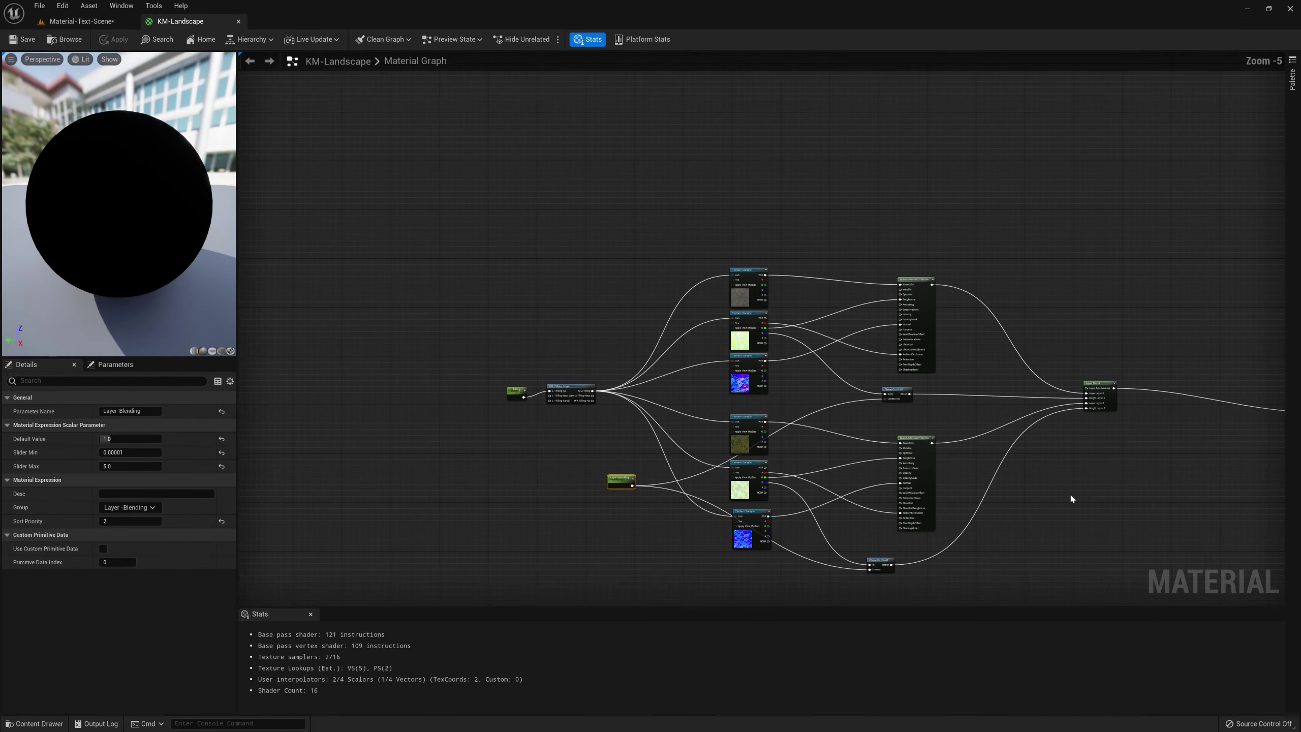
scroll(984, 401, up, 2)
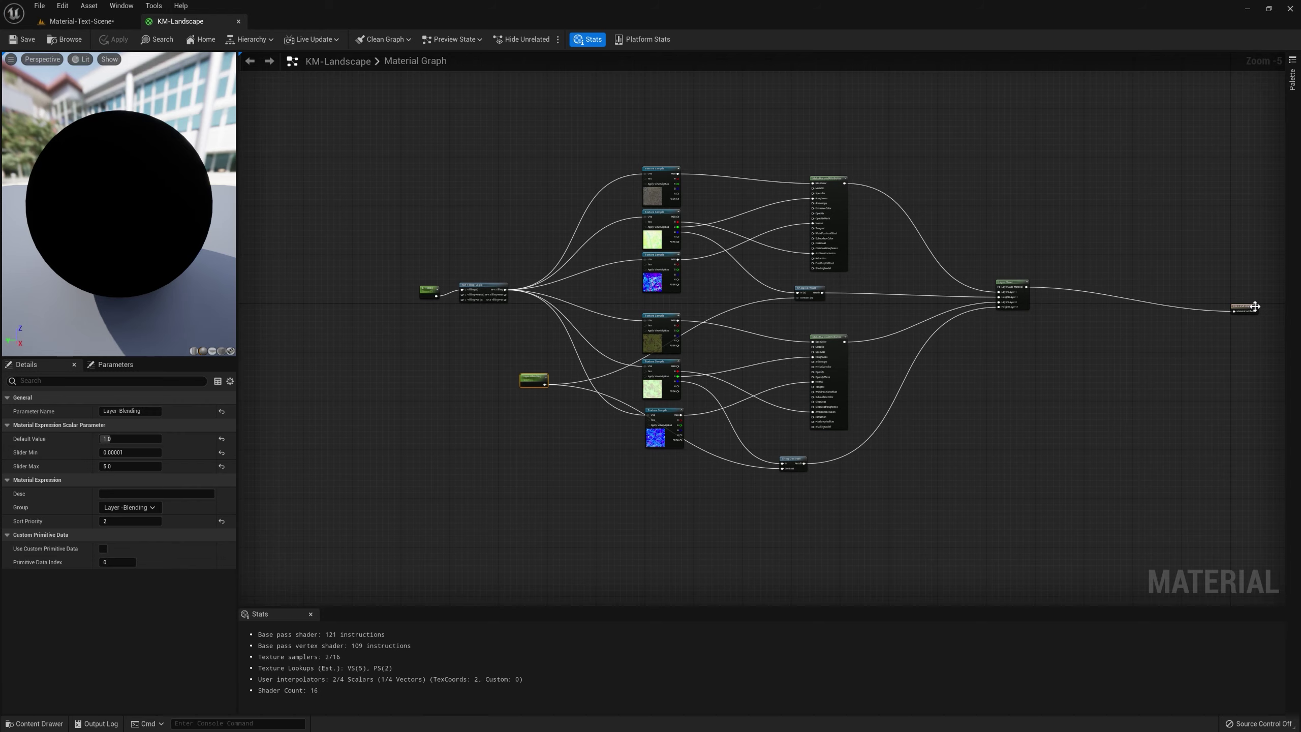
Step: Move the material output node beside Layer Blend, realign the lower CheapContrast node, and apply and save the material
drag(1255, 306, 1074, 287)
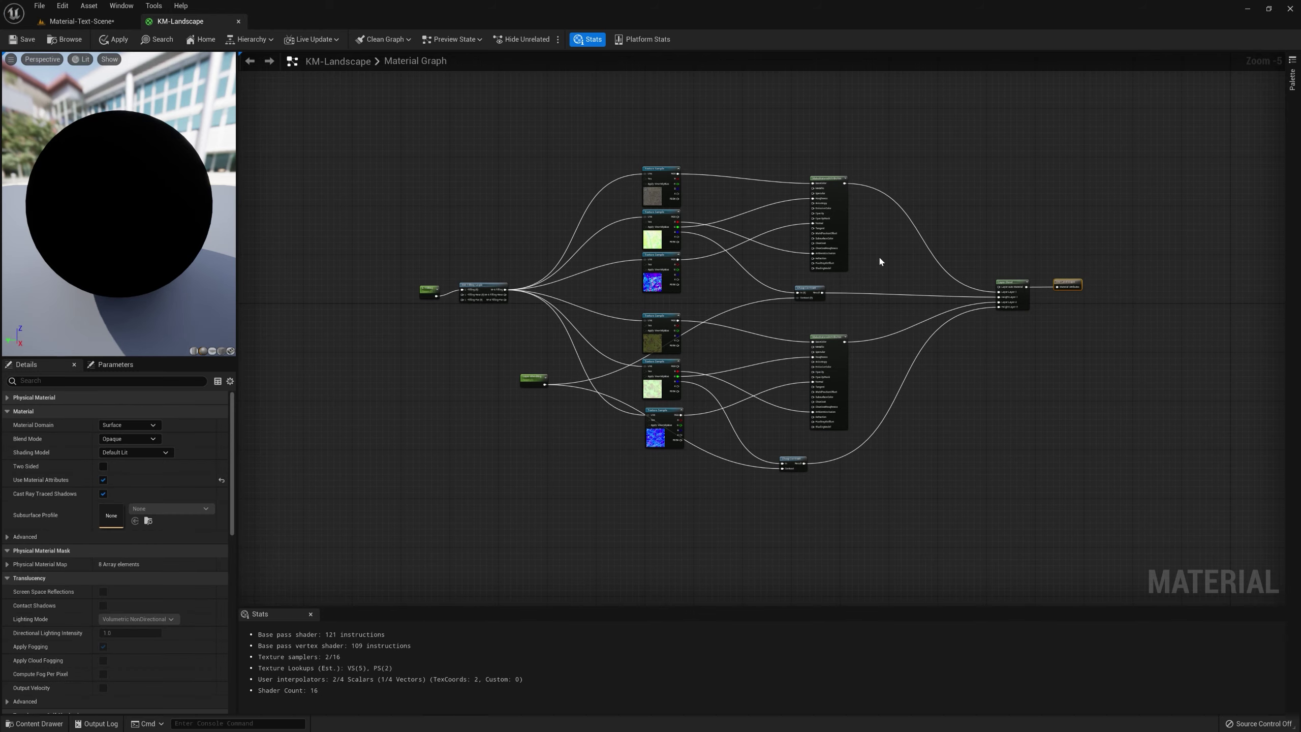
right_drag(854, 343, 897, 363)
mouse_move(835, 482)
mouse_down()
mouse_move(875, 486)
mouse_move(857, 472)
mouse_up()
right_drag(969, 376, 1023, 453)
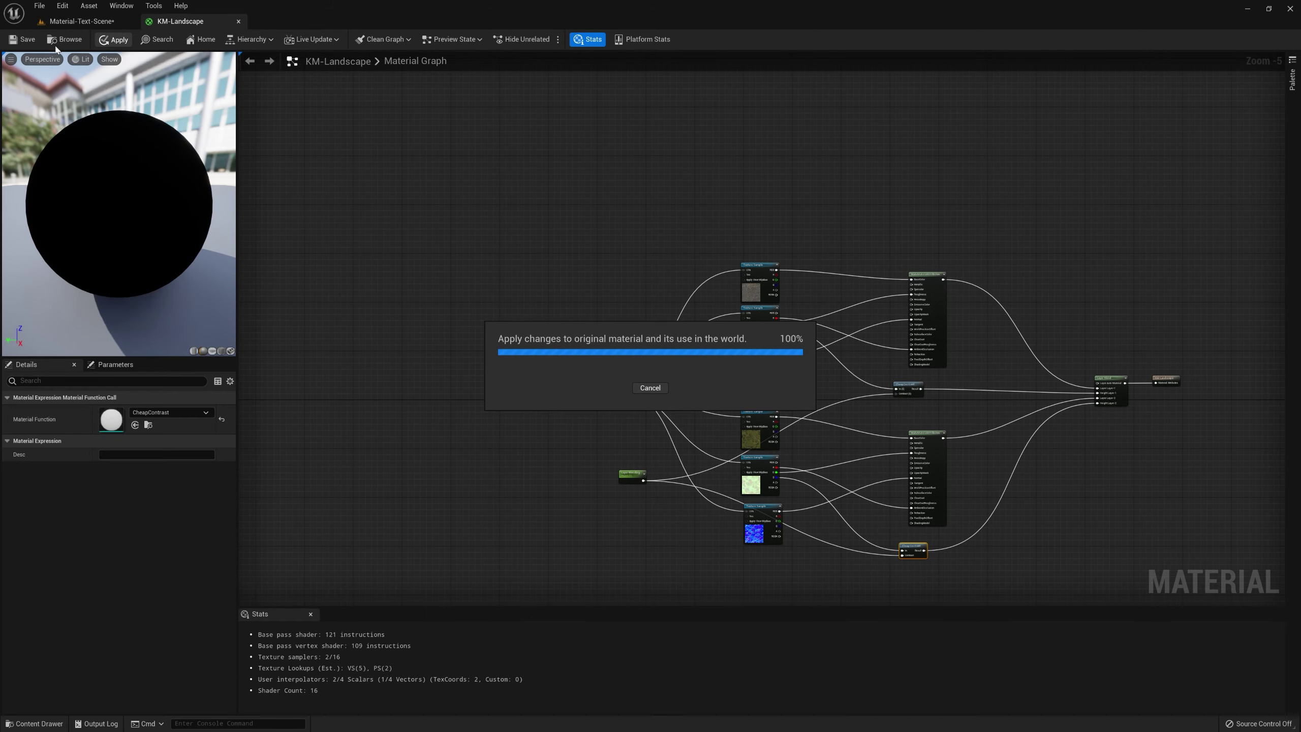
click(25, 40)
Step: In the Material-Text-Scene level, create a weight-blended layer info for Layer-1 named Layer-1_LayerInfo in the Material-Text-Scene_sharedassets folder
click(82, 21)
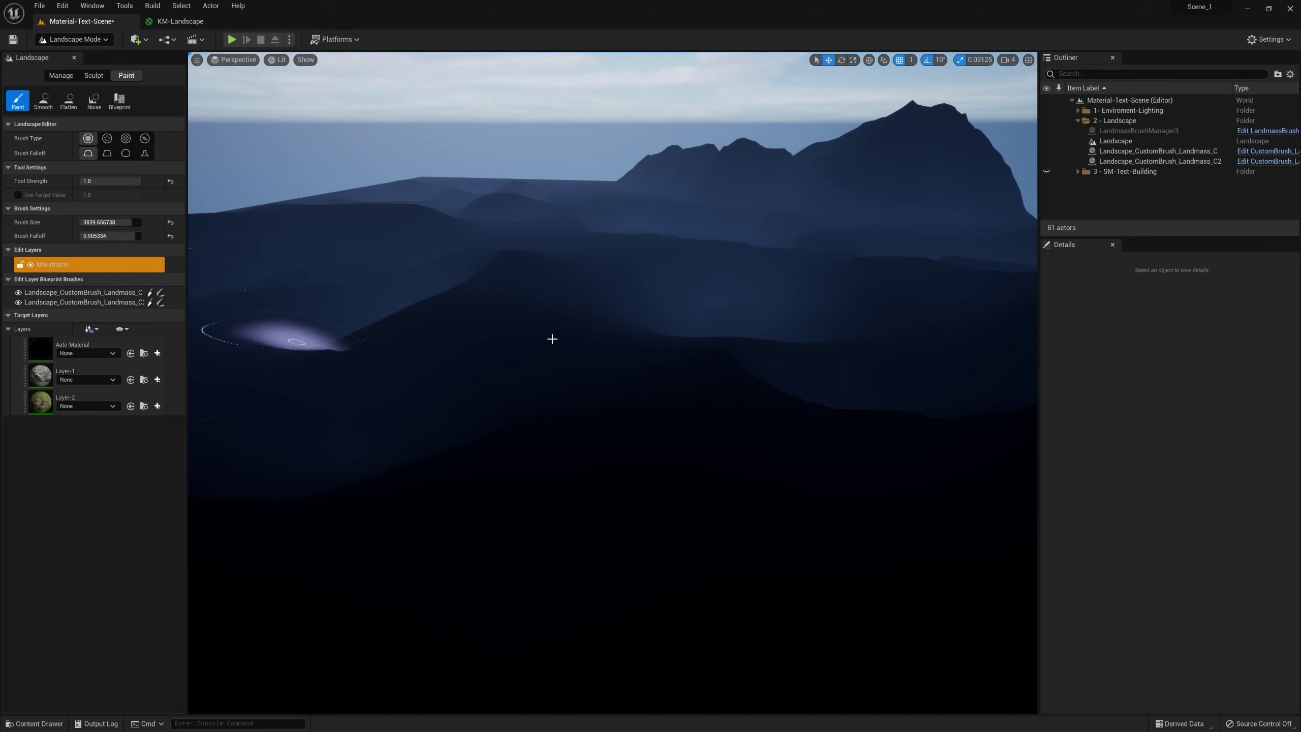
right_drag(609, 354, 600, 317)
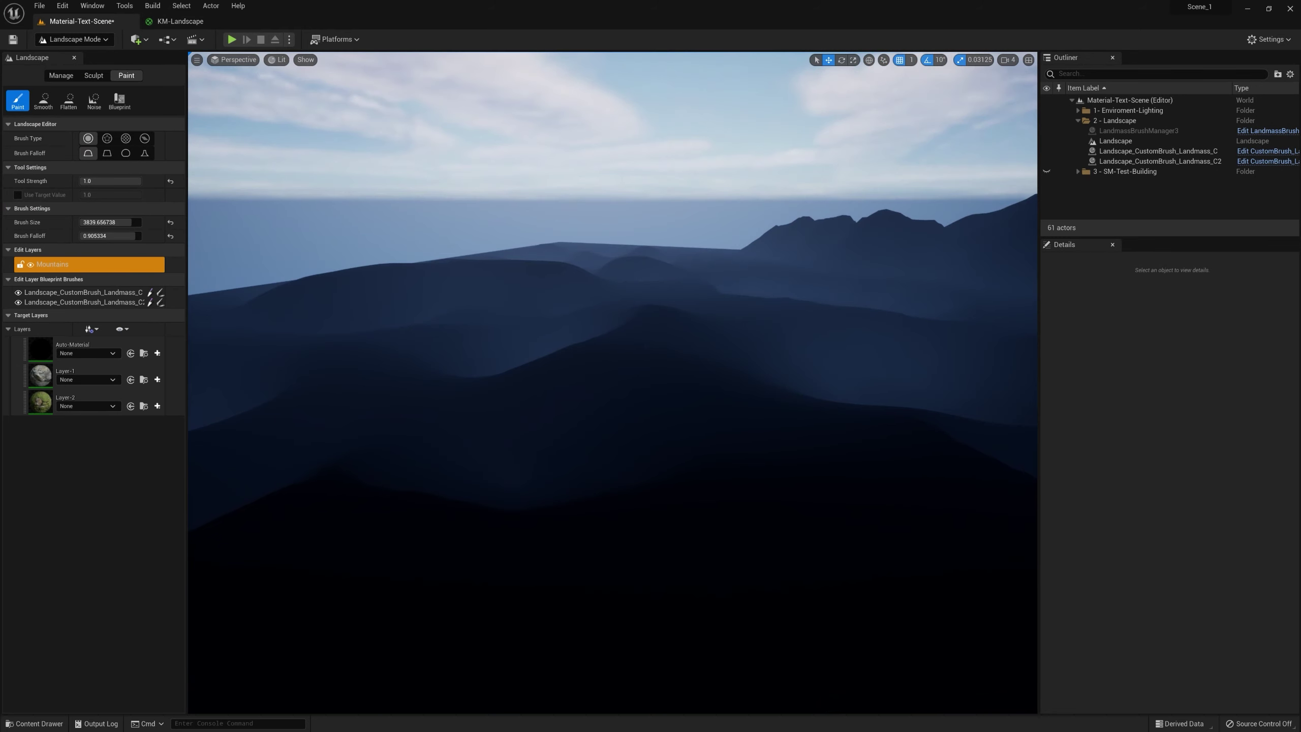
click(77, 388)
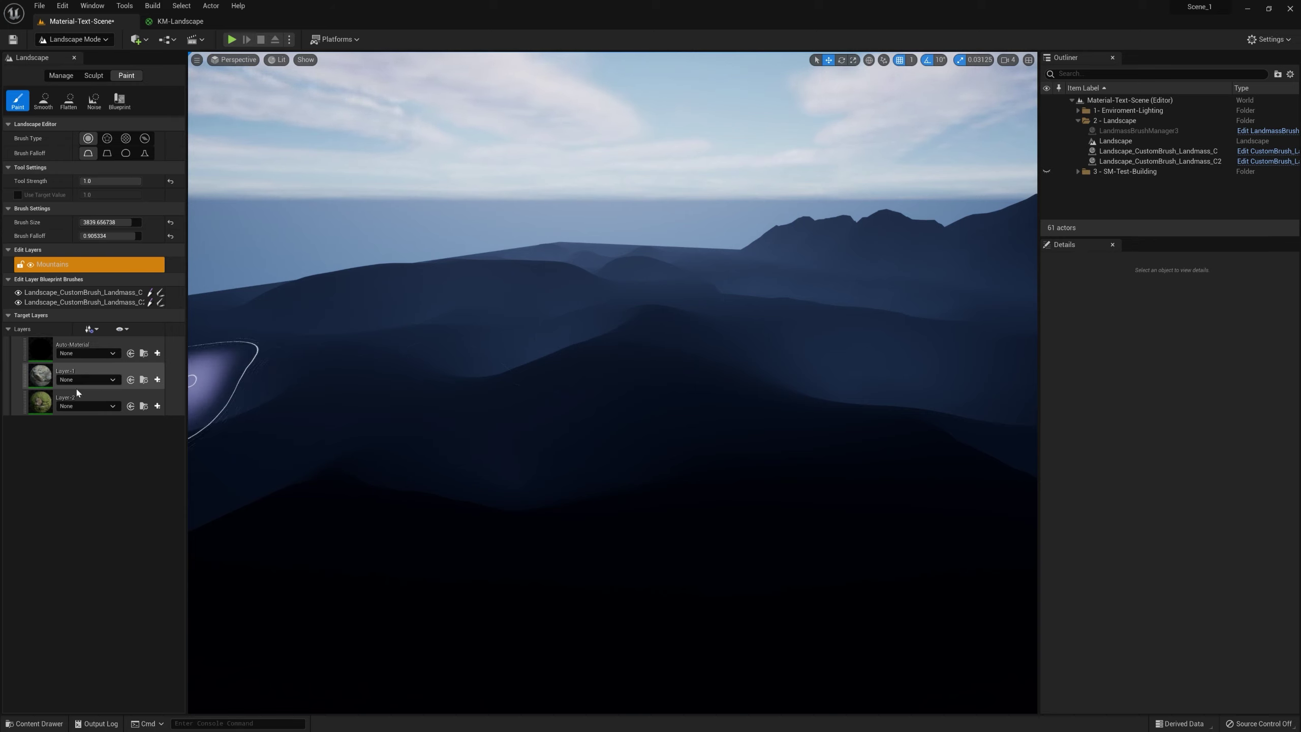
click(57, 347)
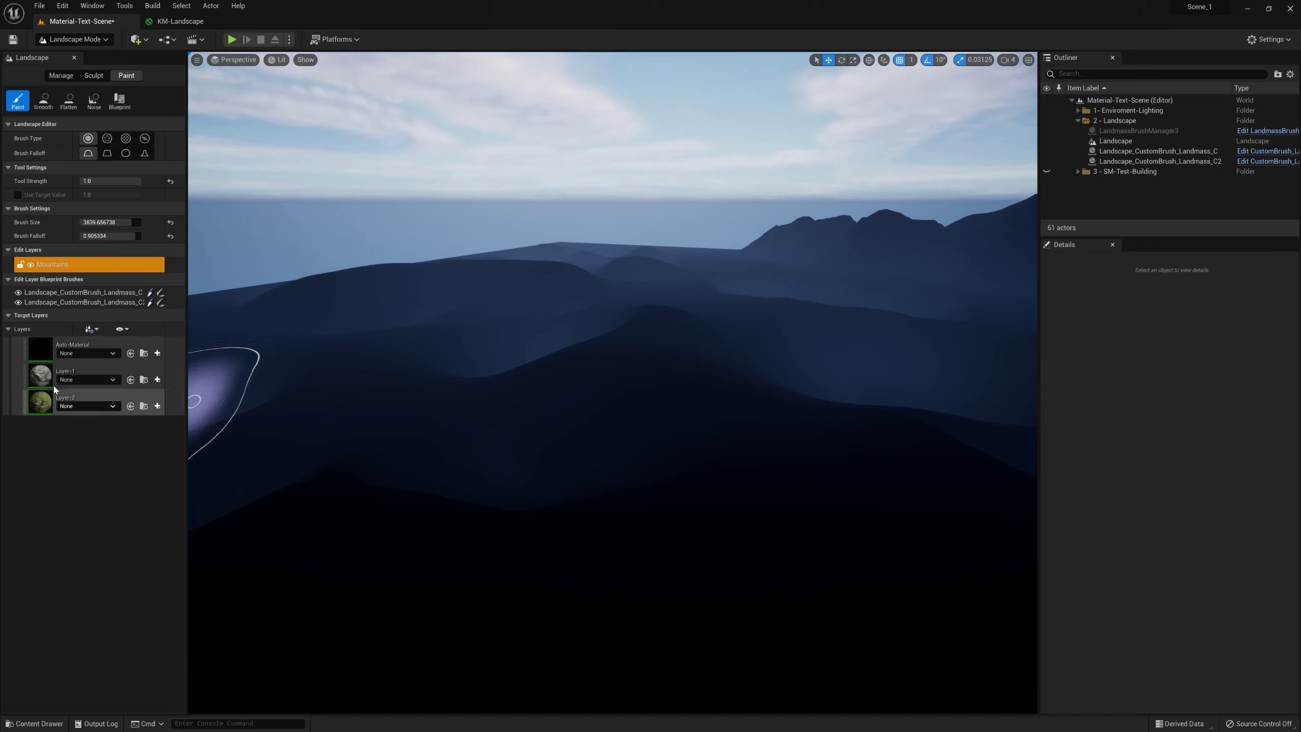
click(157, 380)
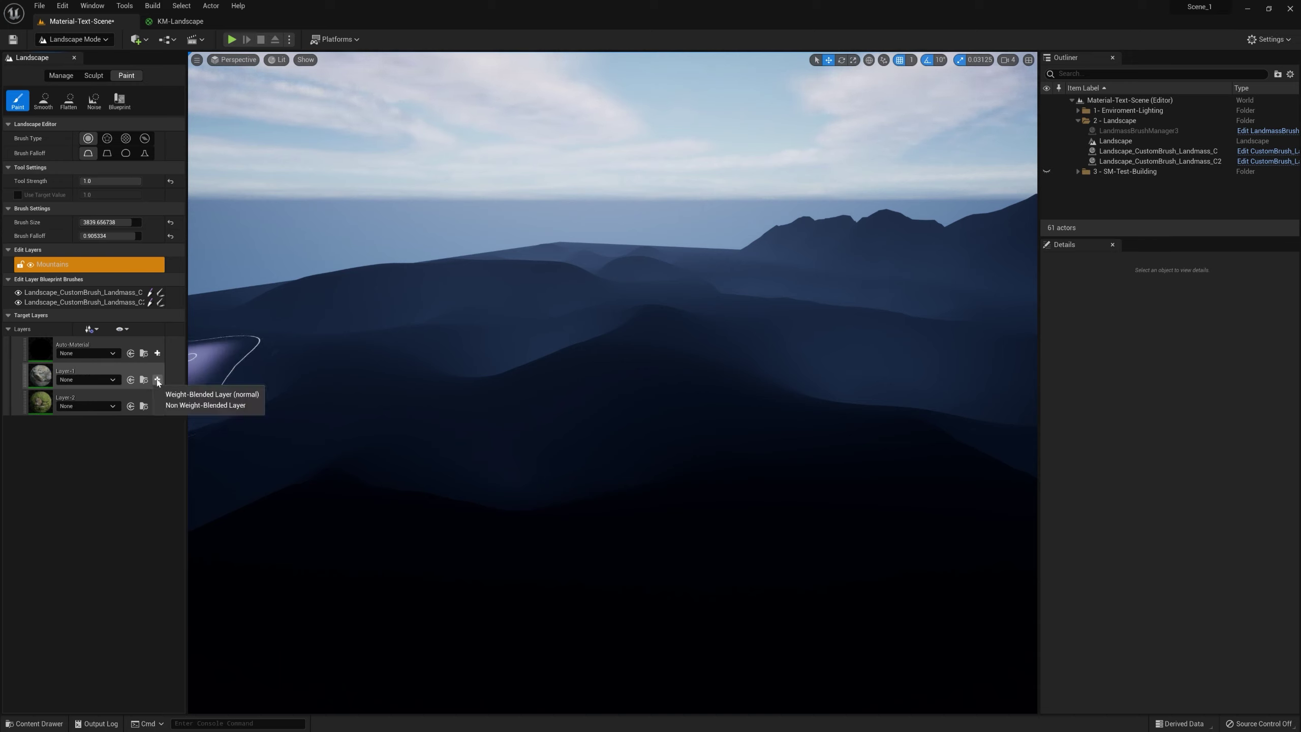
click(206, 394)
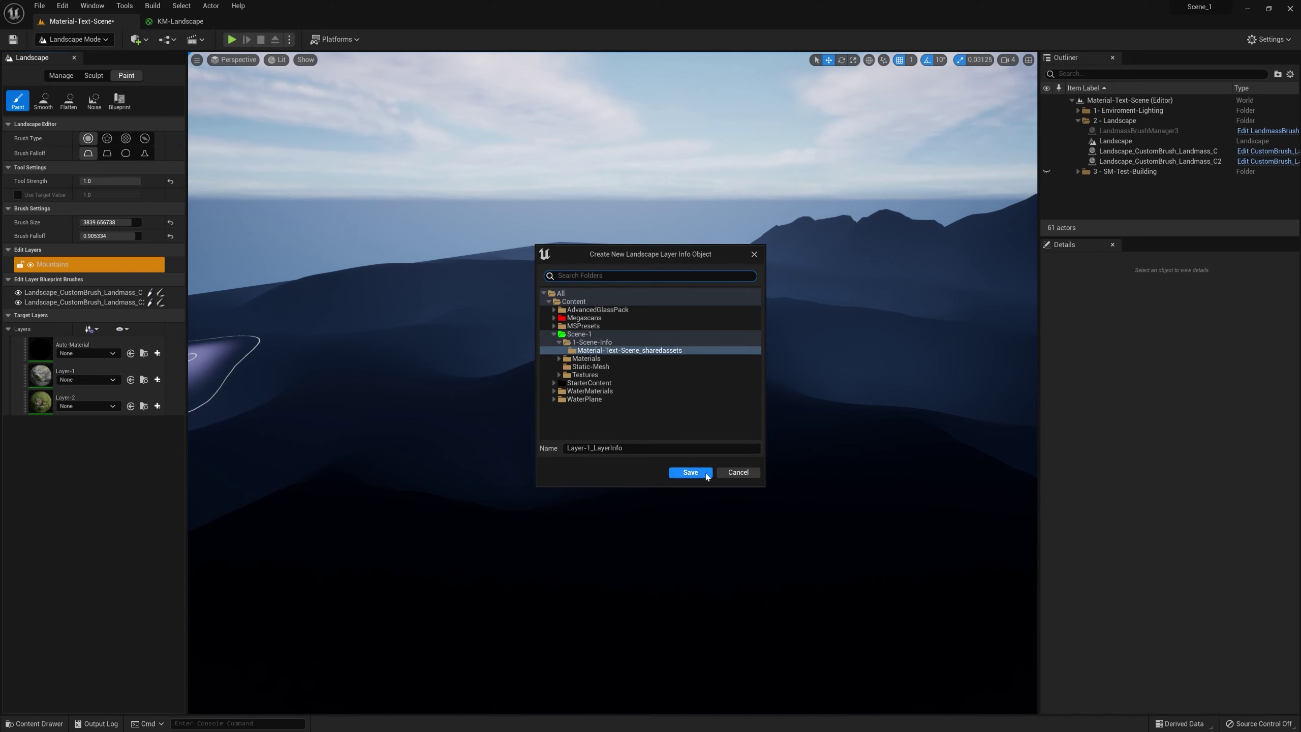
click(690, 473)
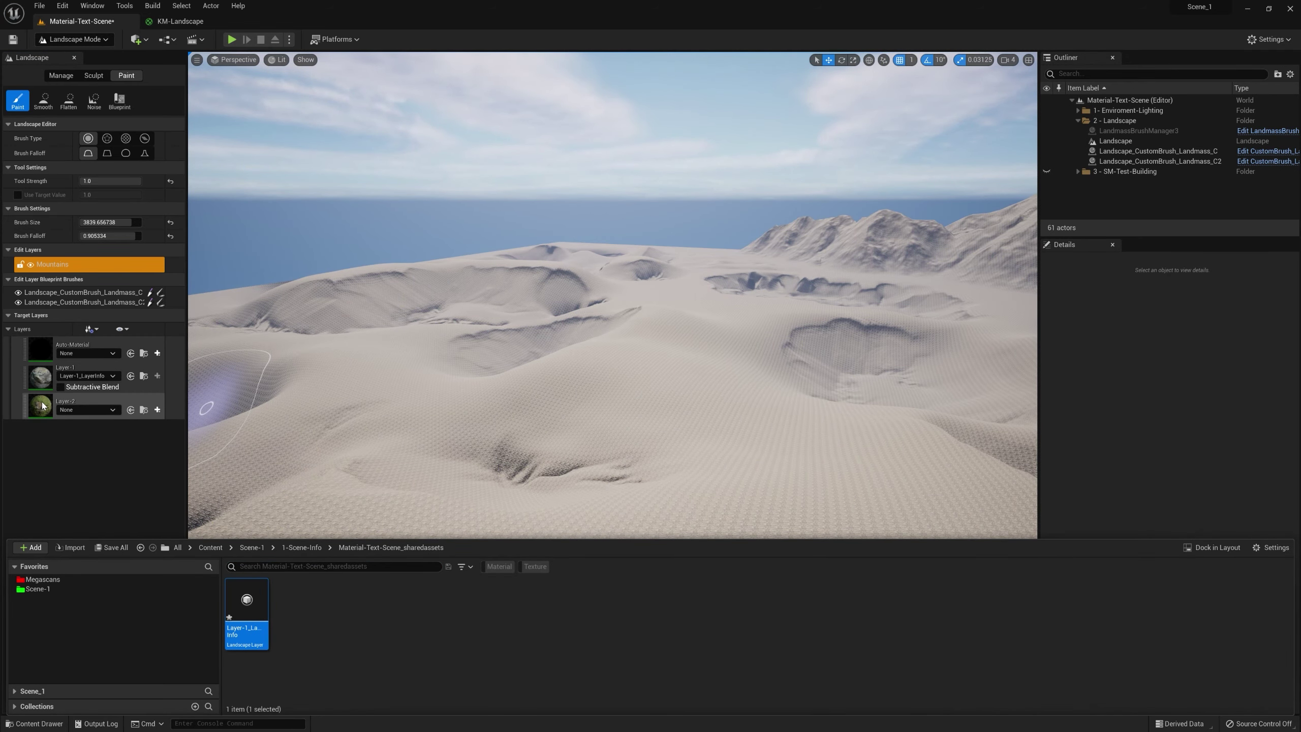
Step: Create a weight-blended layer info named Layer-2_LayerInfo for Layer-2 and look over the textured landscape
click(157, 410)
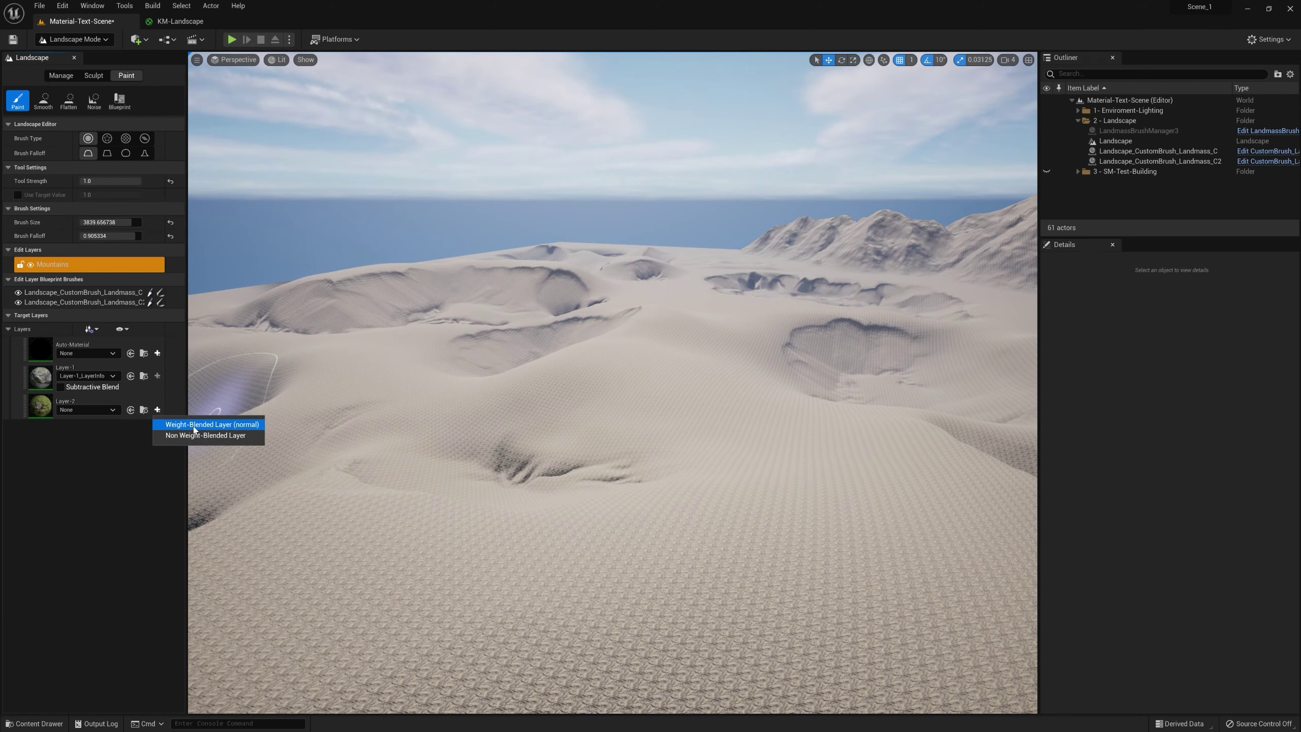
click(195, 423)
click(686, 472)
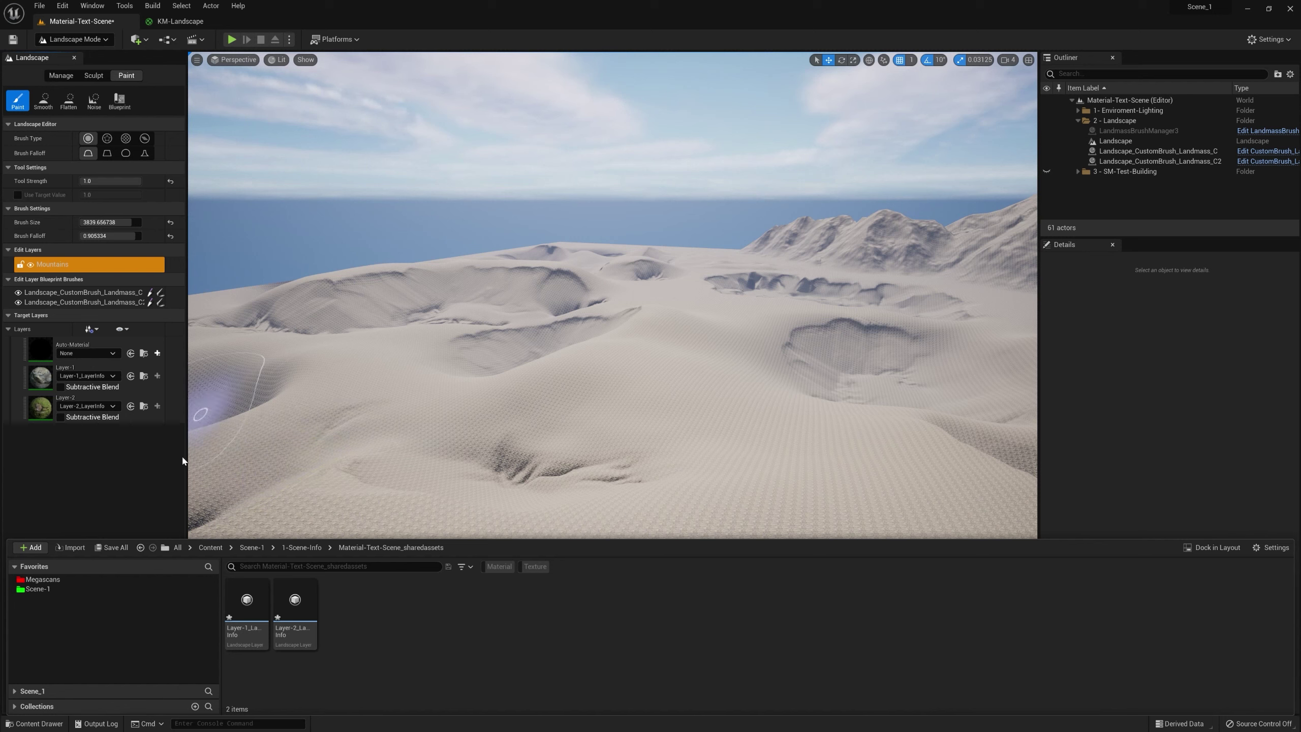
click(77, 468)
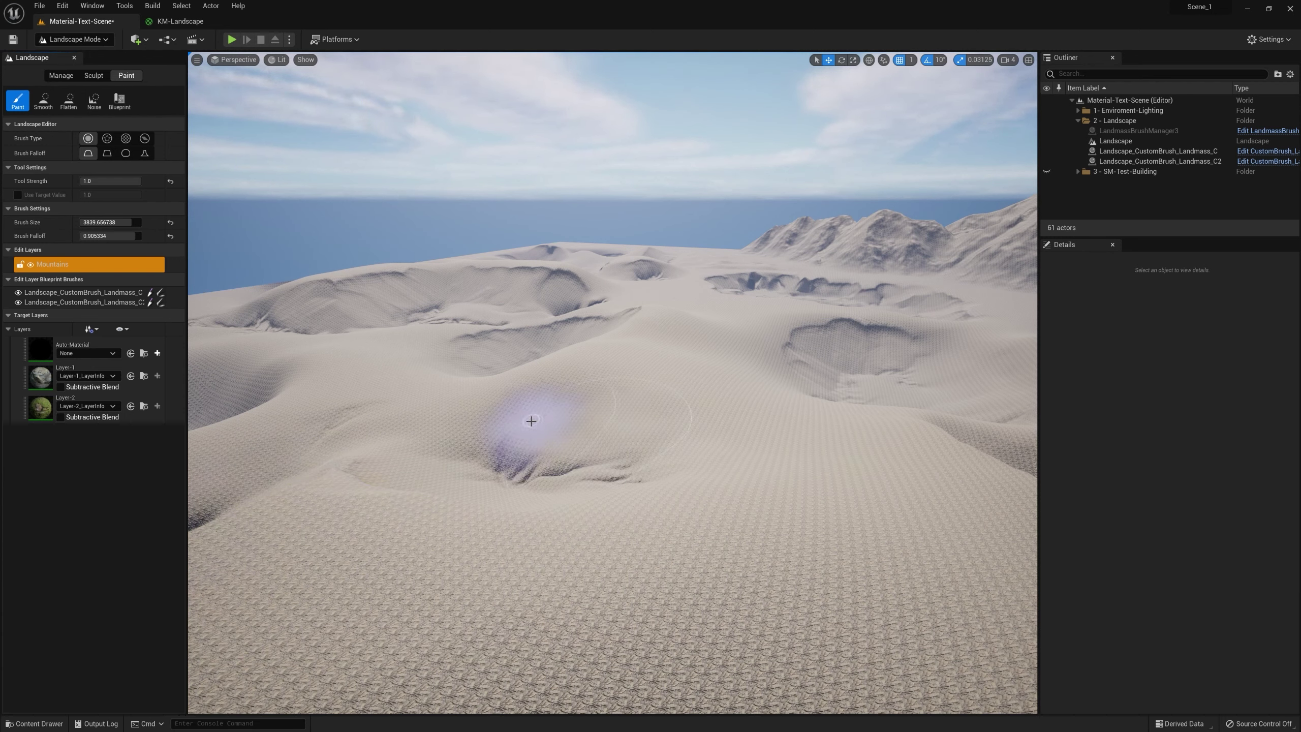
mouse_move(528, 421)
right_down()
mouse_move(640, 400)
mouse_move(671, 353)
mouse_move(609, 413)
mouse_move(612, 471)
mouse_move(619, 438)
right_up()
key(s)
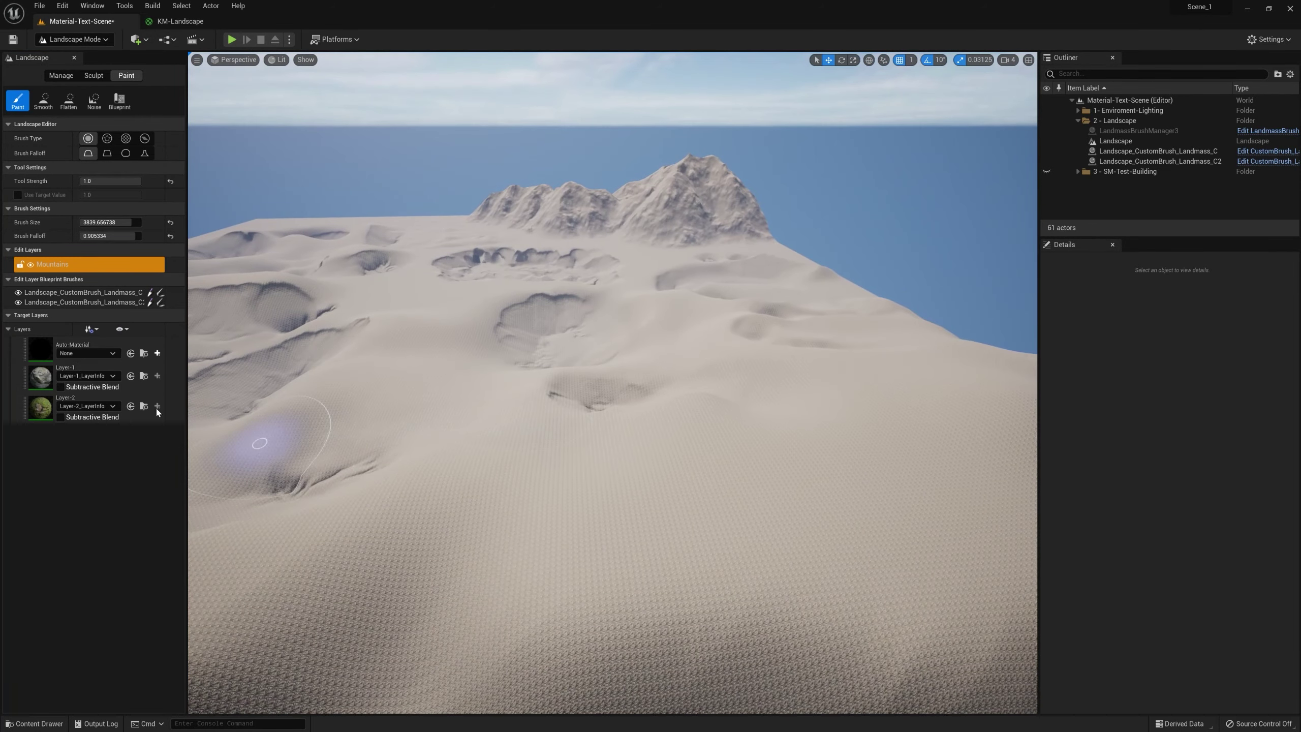
Step: Switch to Select mode, select the Landscape actor and open its landscape material instance KM-Landscape_Inst
click(106, 40)
click(71, 67)
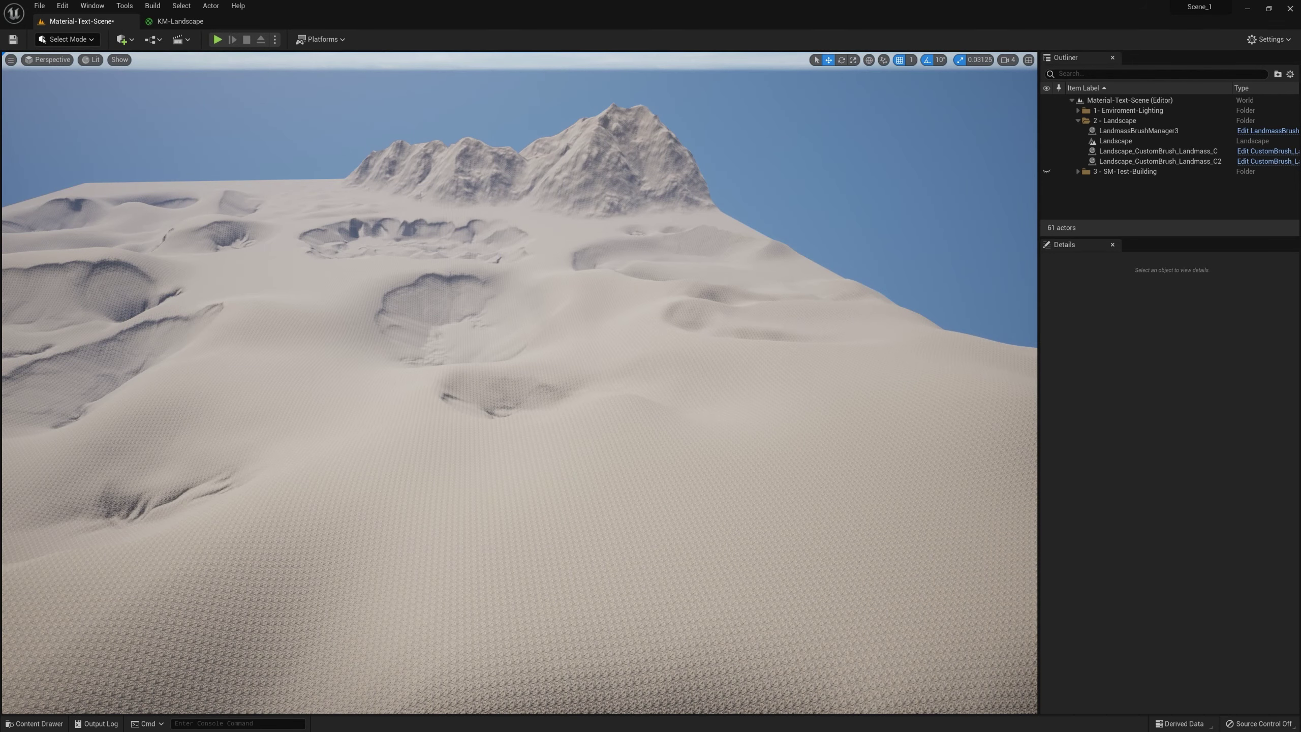
click(798, 430)
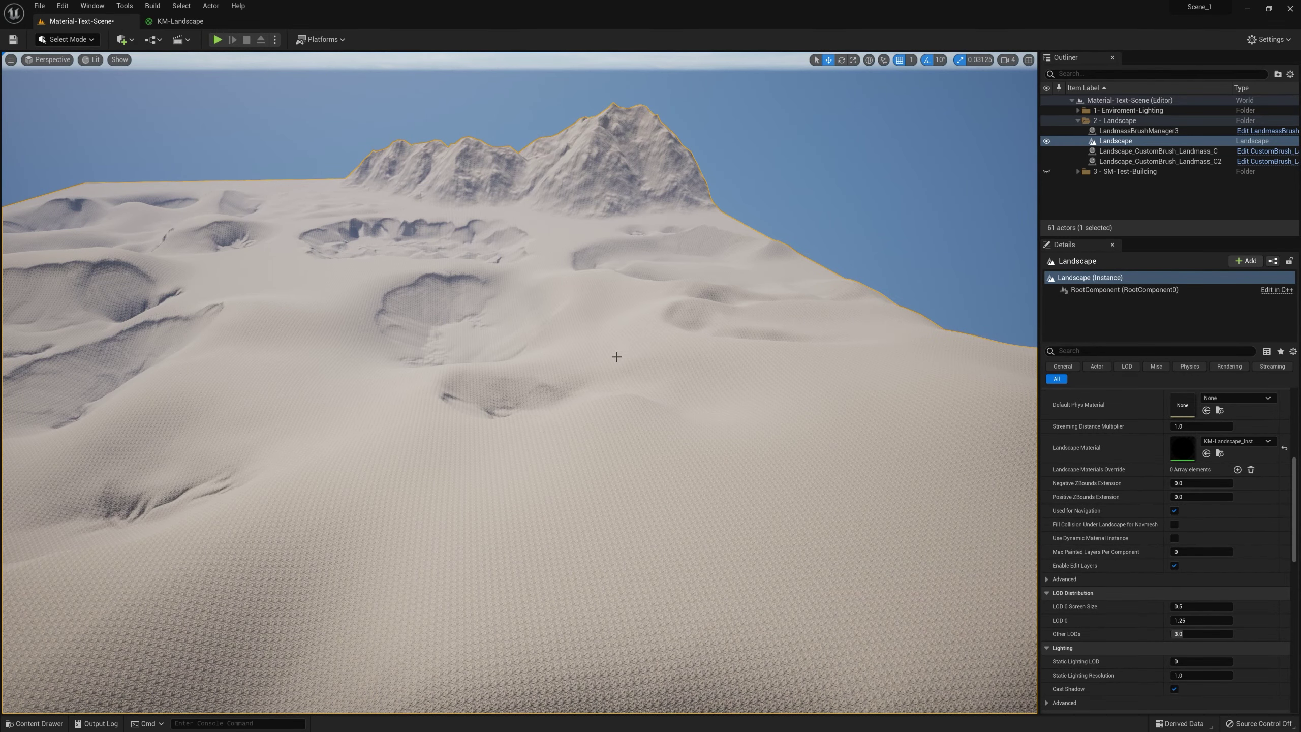
right_drag(616, 357, 638, 357)
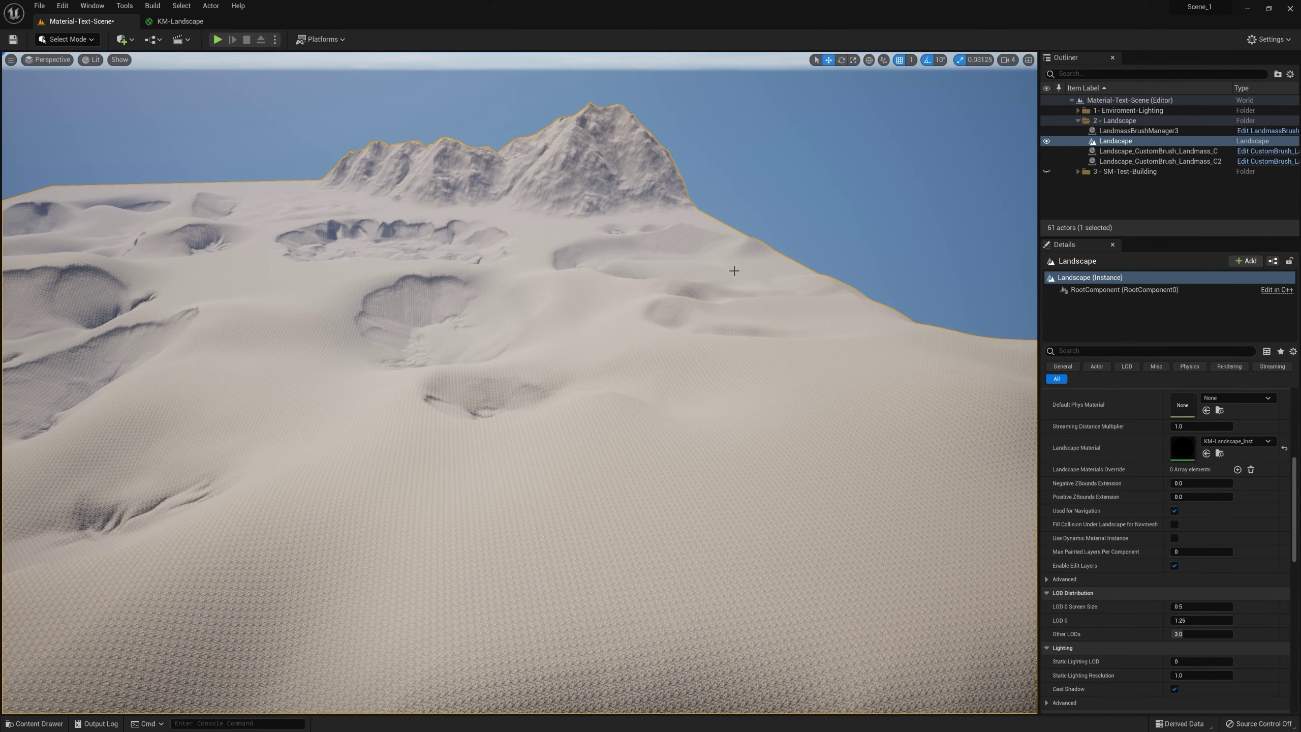
click(1220, 453)
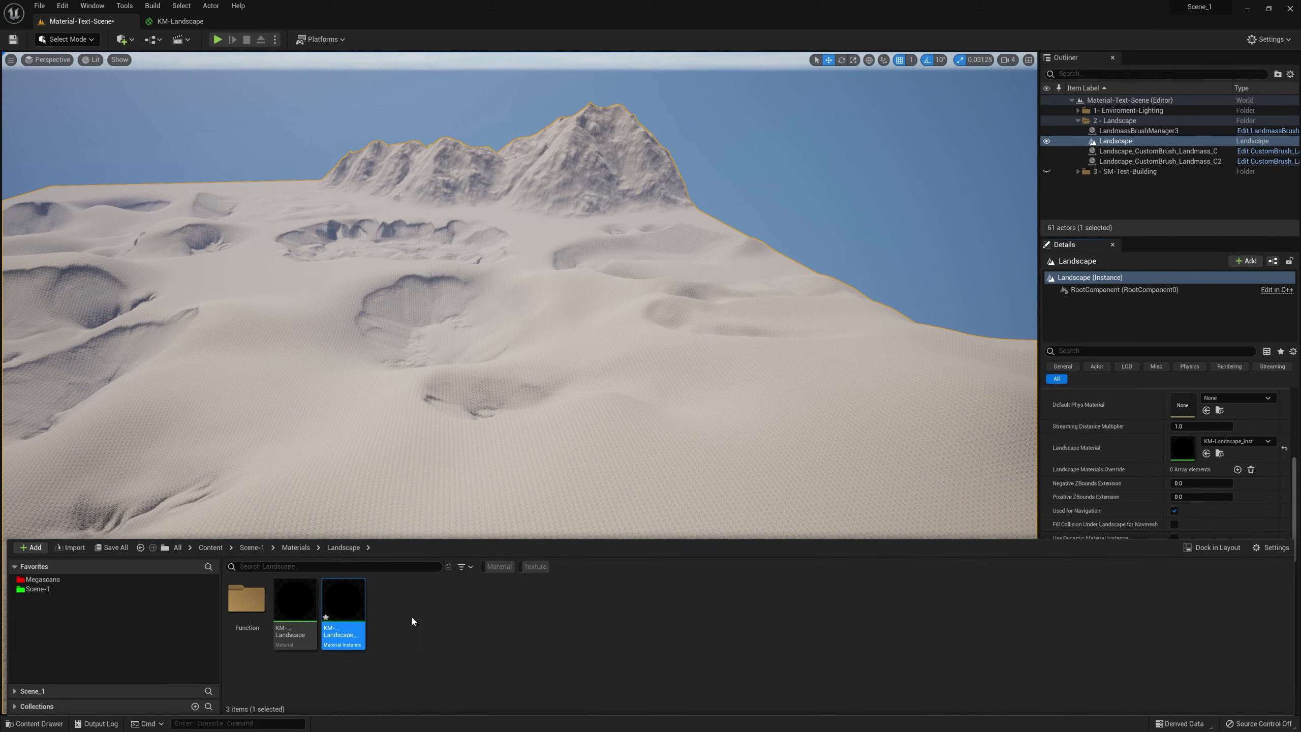
double_click(342, 604)
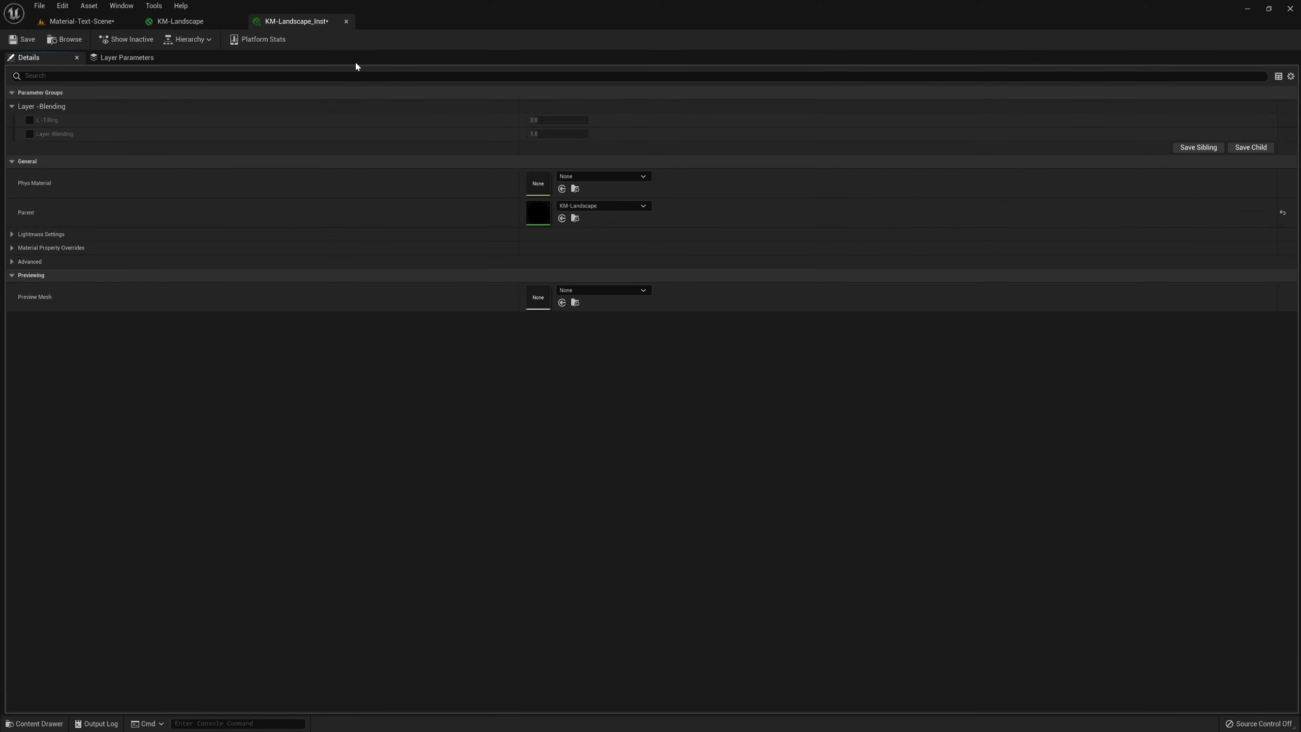
Step: Float the KM-Landscape_Inst editor in an enlarged window over the level and enable its L-Tilling and Layer-Blending parameters
drag(310, 20, 976, 111)
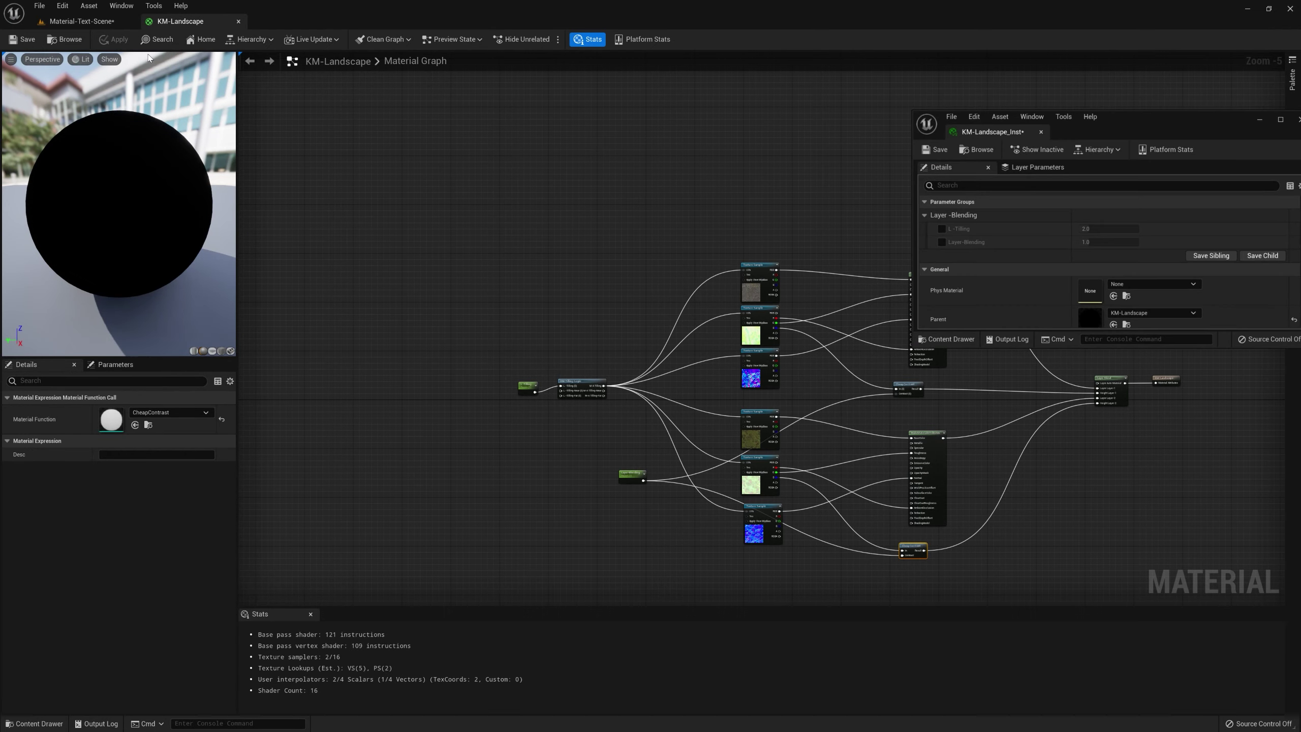
click(95, 23)
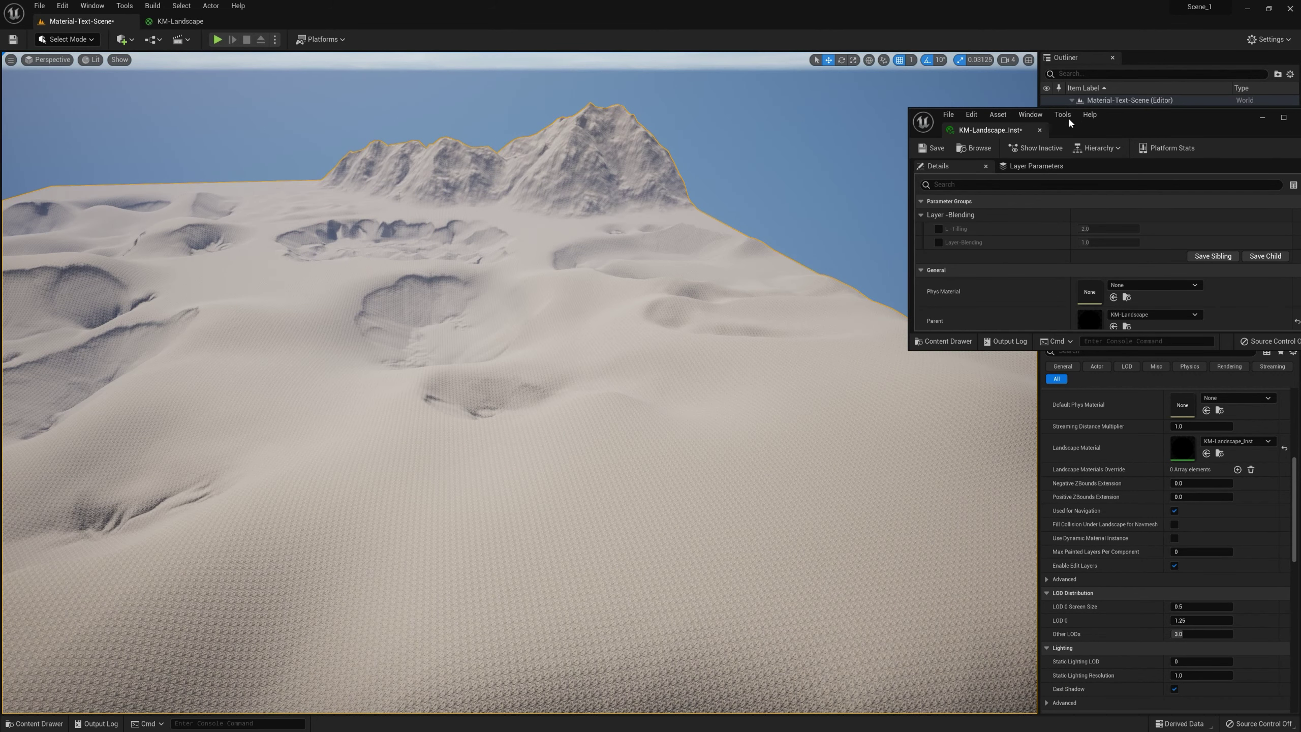
drag(1068, 117, 1009, 100)
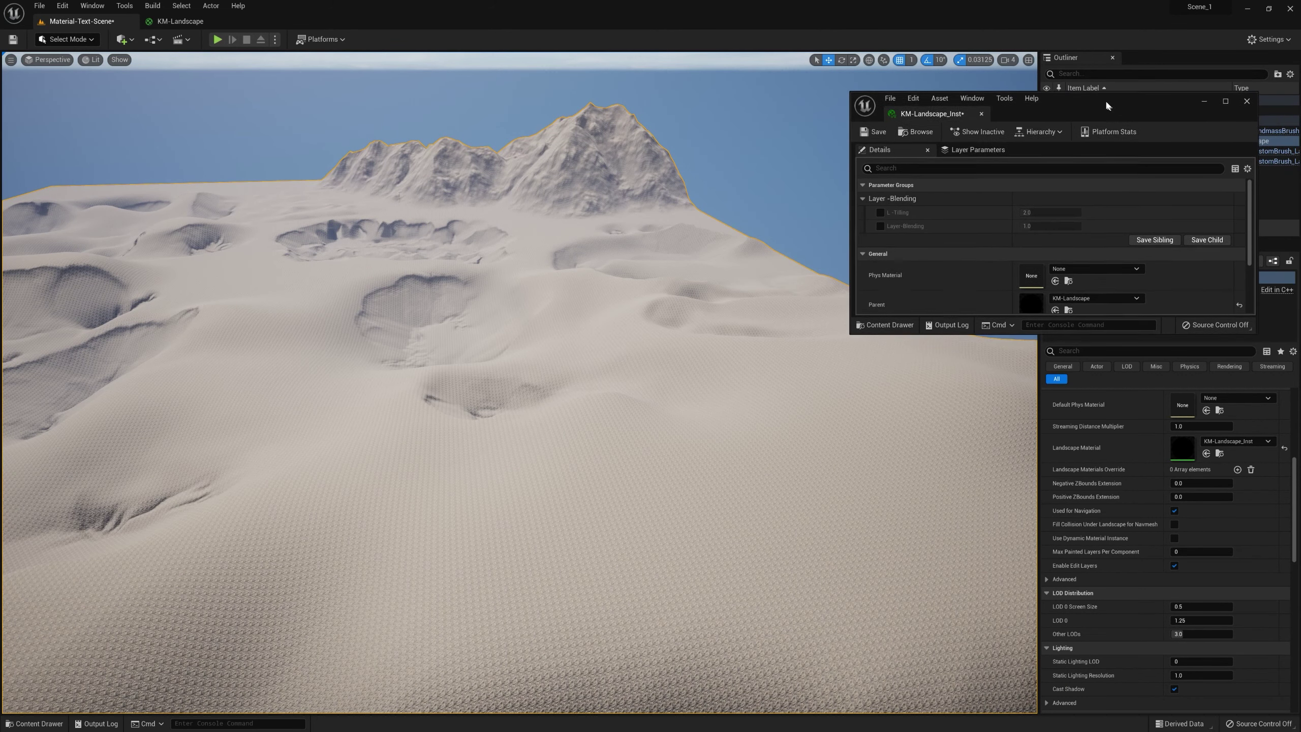
click(879, 211)
click(879, 225)
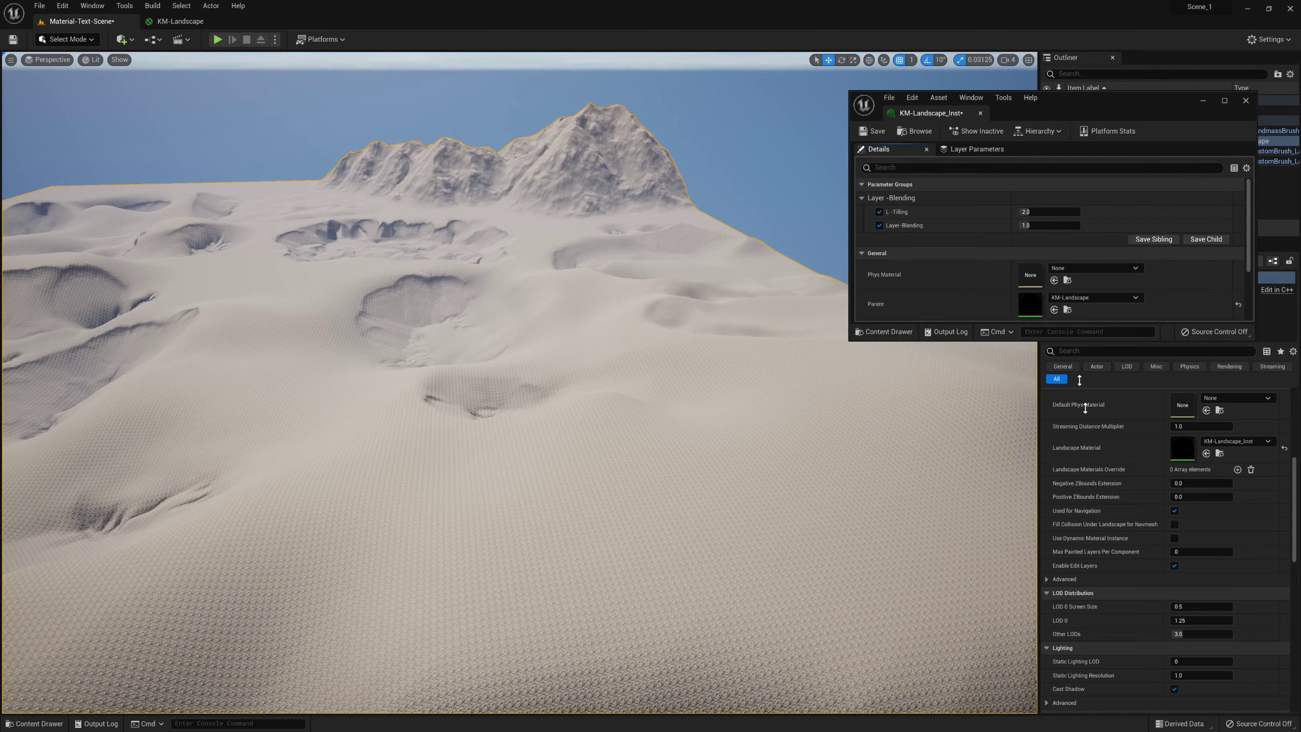
drag(1066, 334, 1055, 633)
Step: Review the settings of the Layer-Blending and L-Tilling parameter nodes in the KM-Landscape graph, and return to the level
click(196, 21)
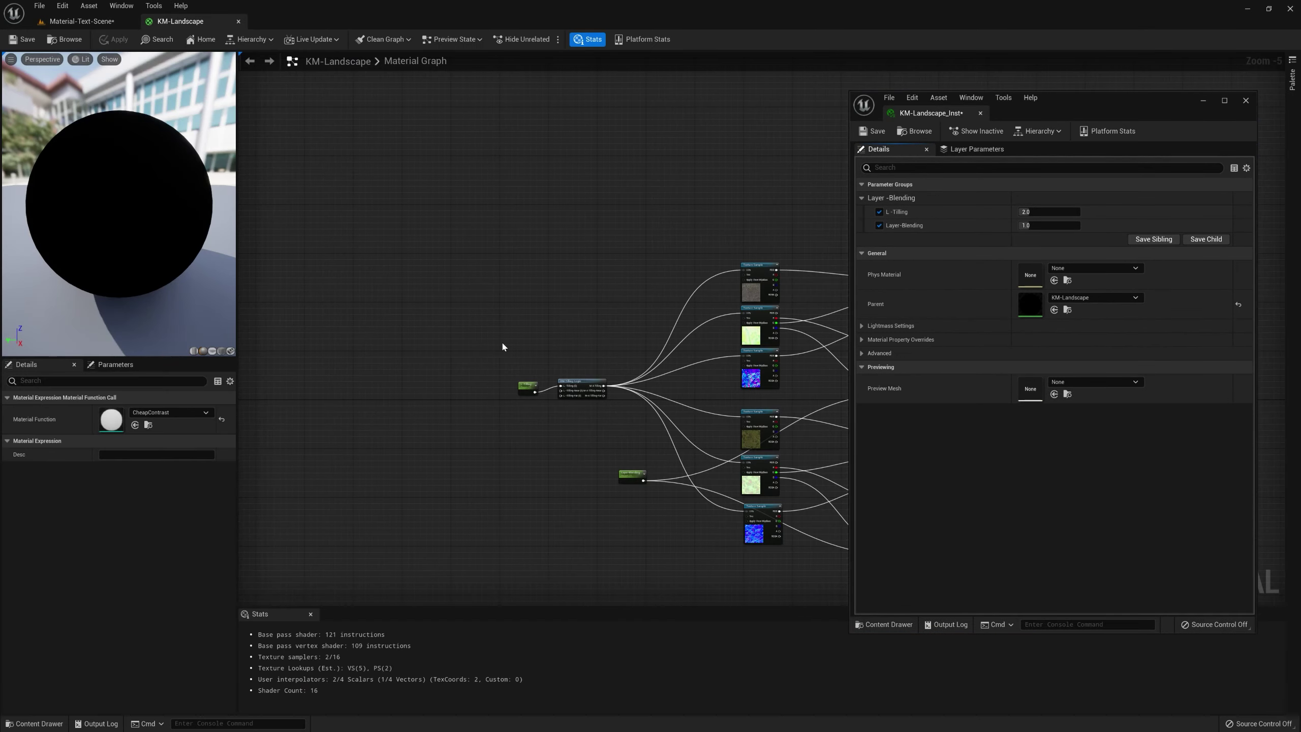
right_drag(503, 348, 379, 363)
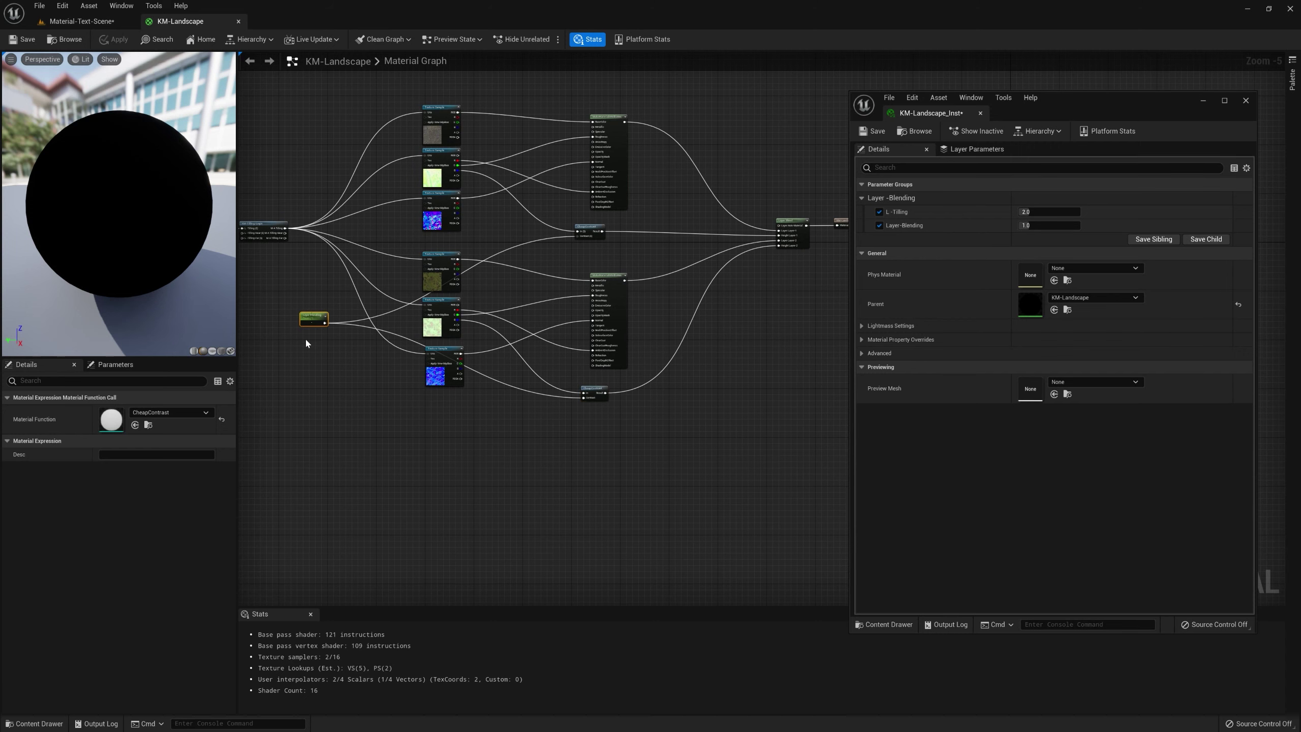
click(313, 319)
right_drag(246, 154, 422, 176)
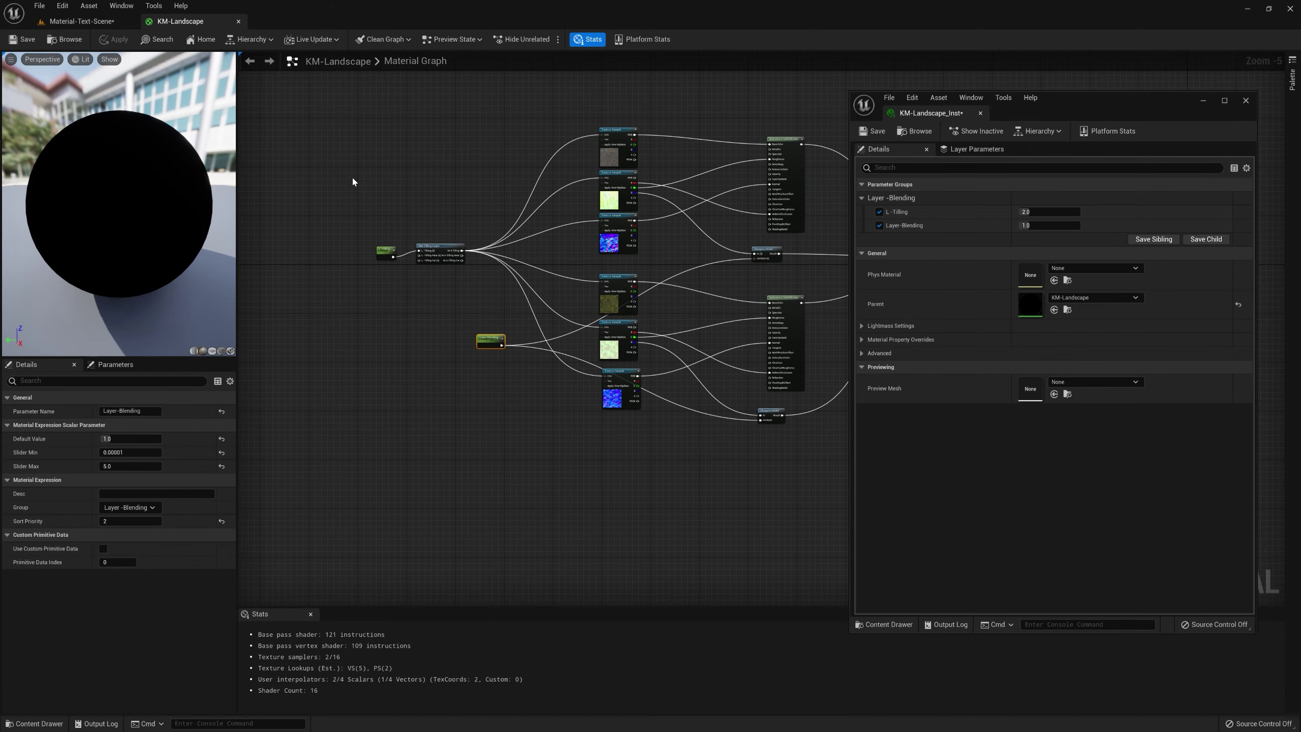
click(383, 271)
click(386, 251)
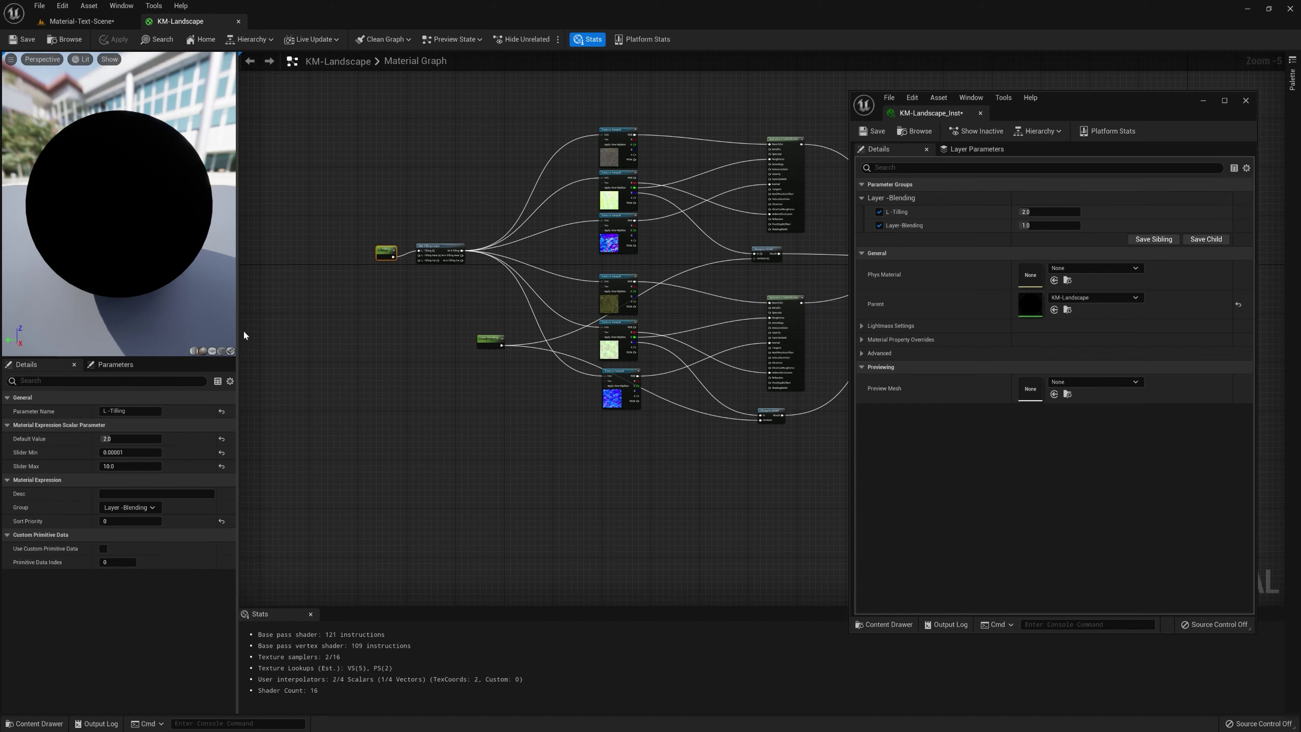
click(105, 21)
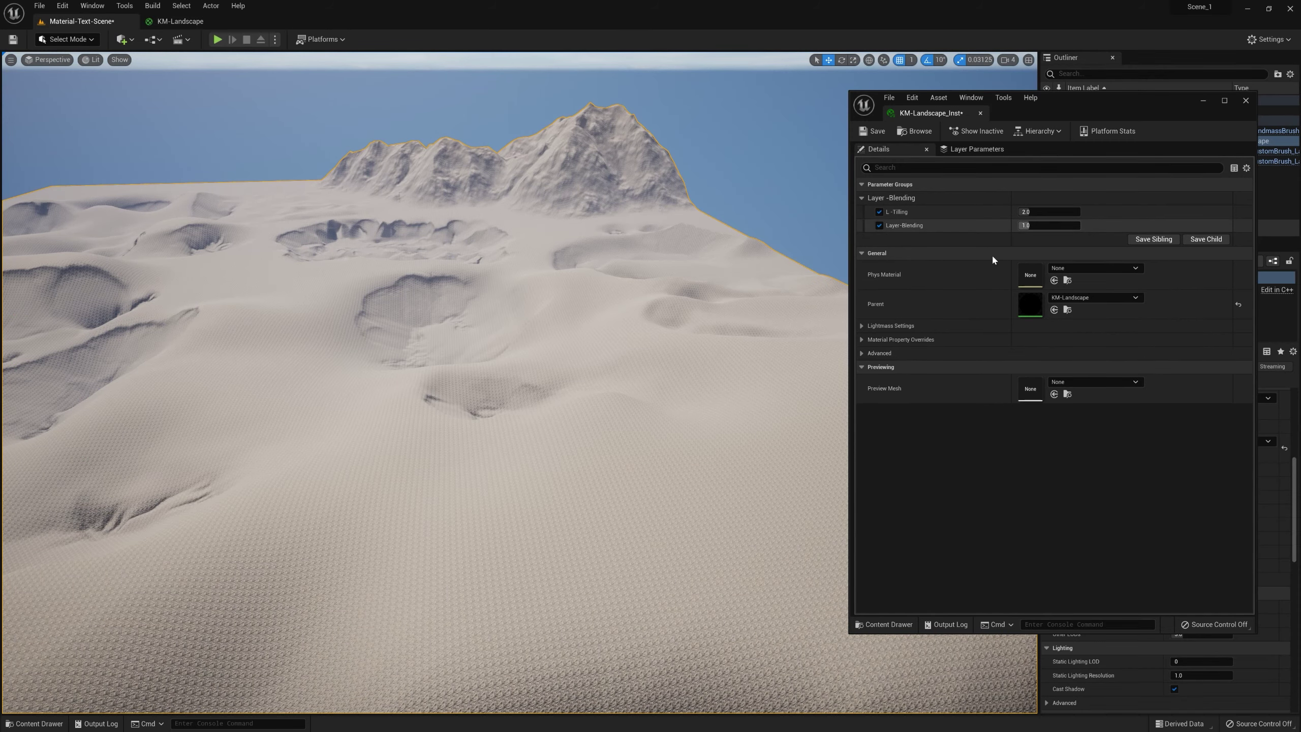
Step: Try different L-Tilling values against the rock texture on the landscape and settle on about 5.04
mouse_move(512, 302)
right_down()
mouse_move(511, 317)
mouse_move(492, 318)
mouse_move(543, 302)
mouse_move(533, 331)
mouse_move(527, 302)
right_up()
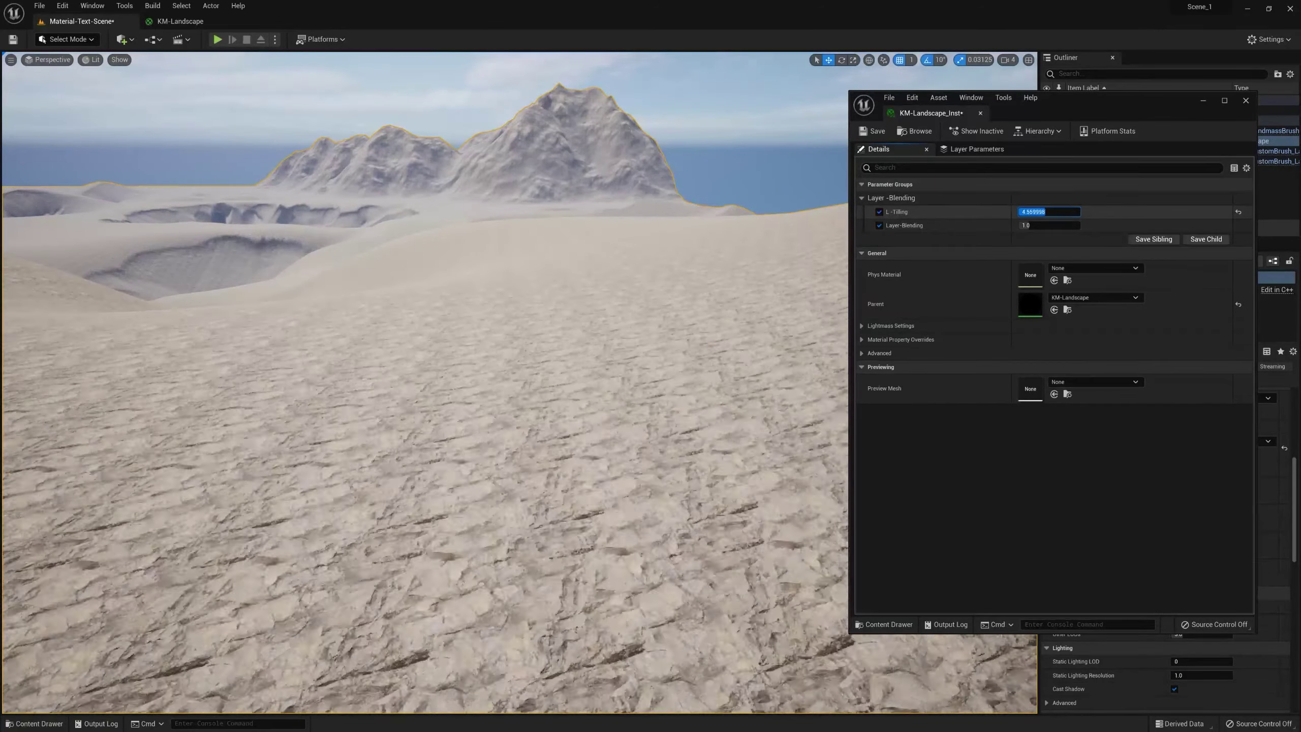
mouse_move(1045, 212)
mouse_down()
mouse_move(1092, 211)
mouse_move(1041, 212)
mouse_up()
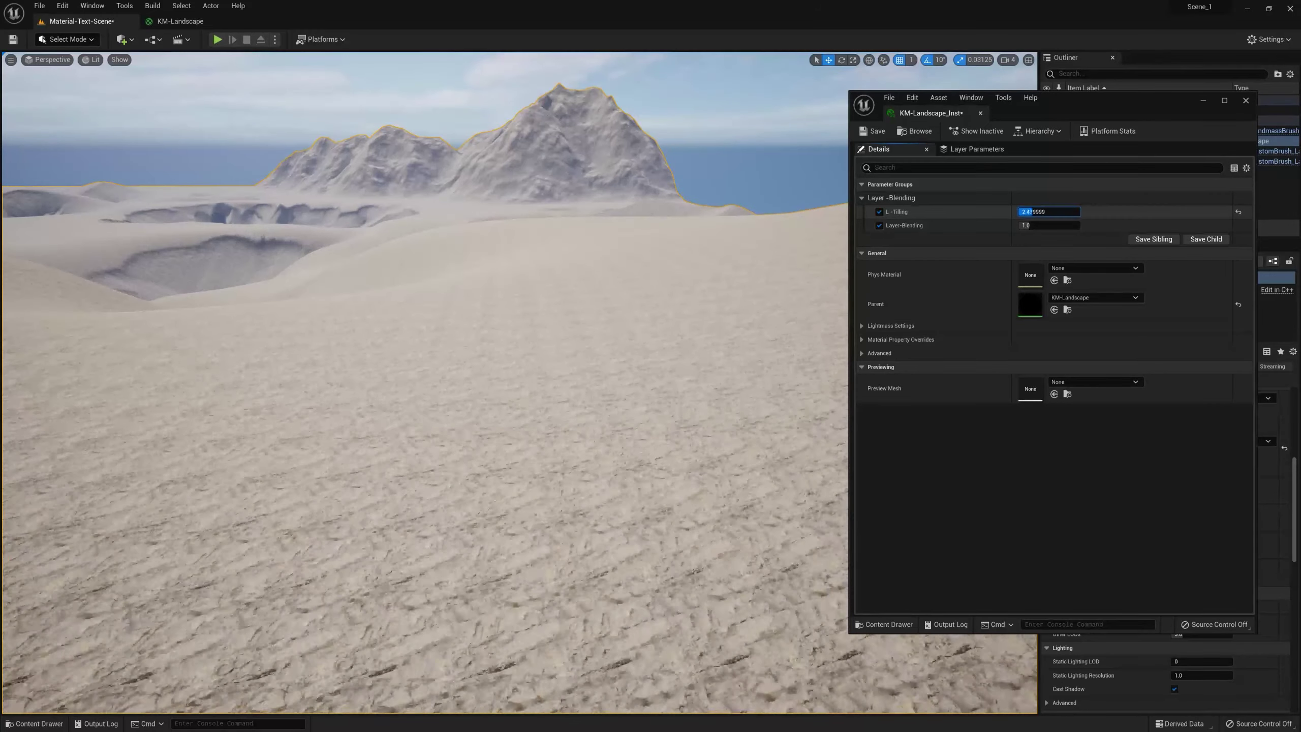
text(1.52)
key(Return)
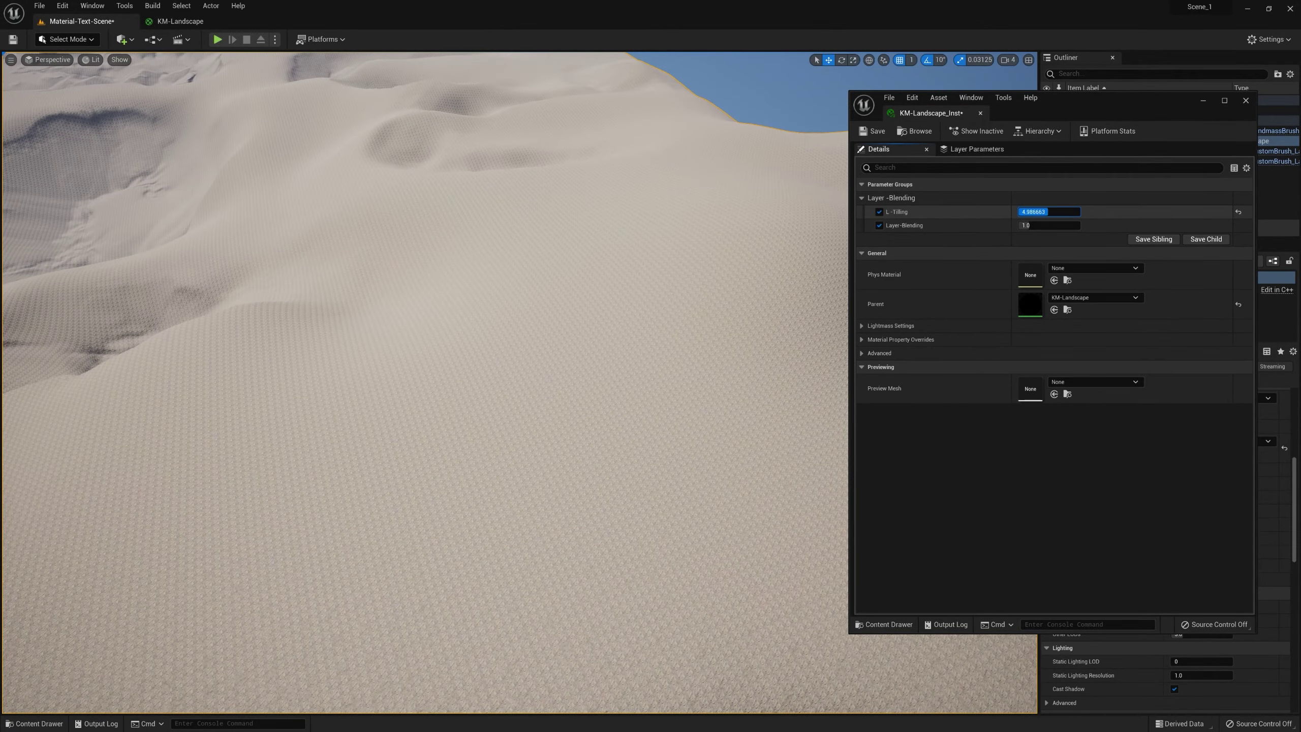
drag(1037, 211, 1049, 212)
Step: Examine the TexCoord, Divide and output nodes inside the KM-Tilling-Logic function, and close the function
click(180, 21)
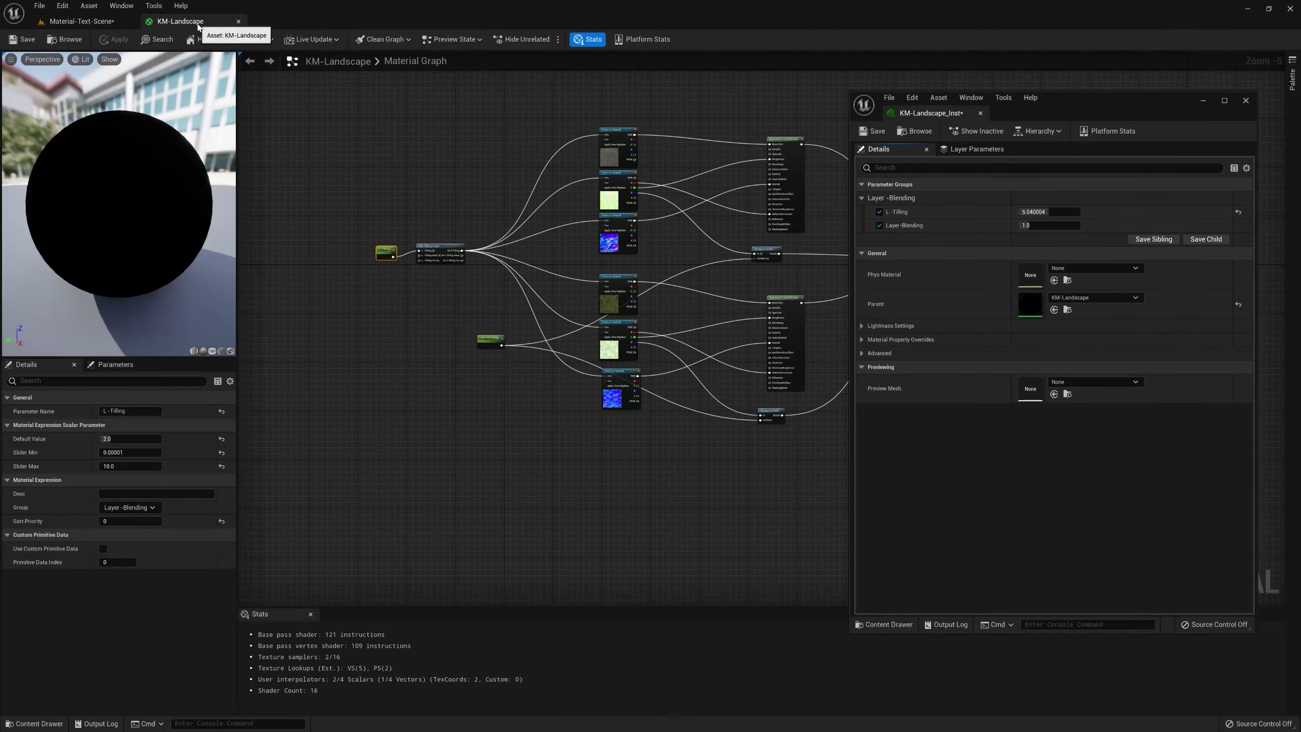
right_drag(419, 286, 543, 280)
scroll(543, 280, up, 3)
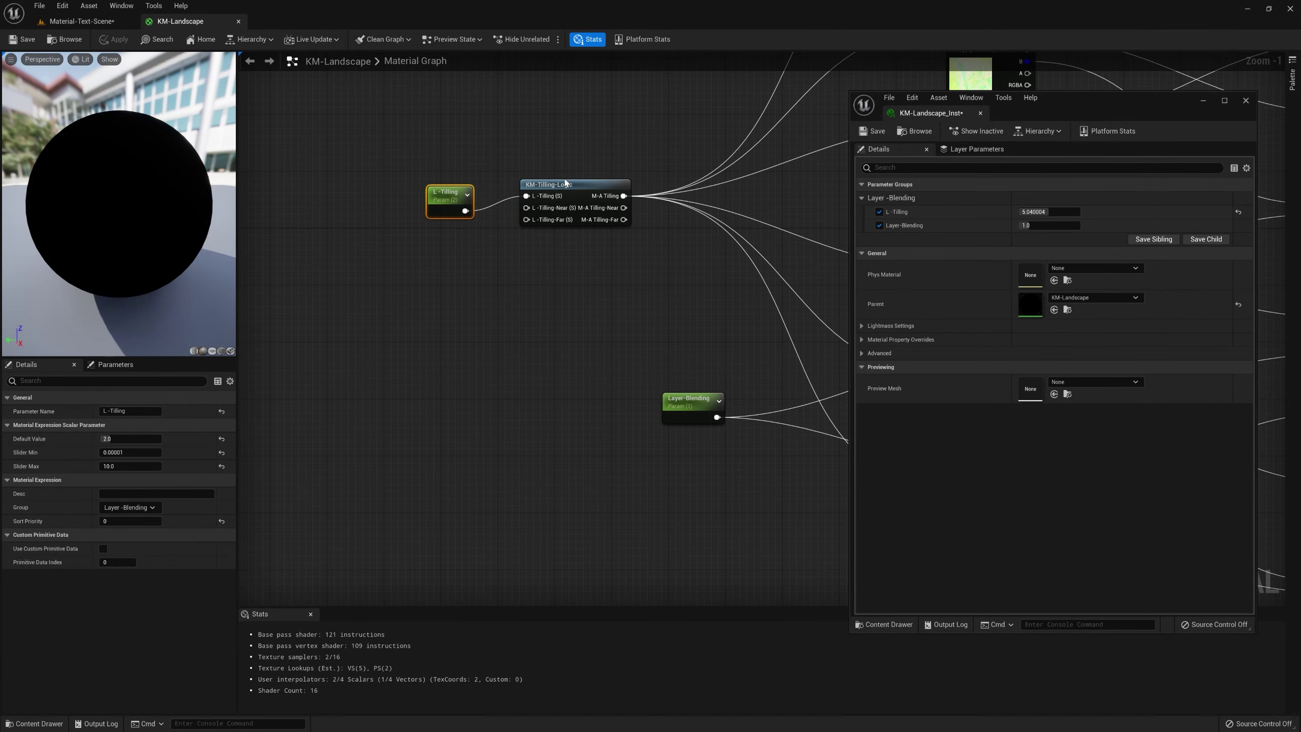
double_click(562, 194)
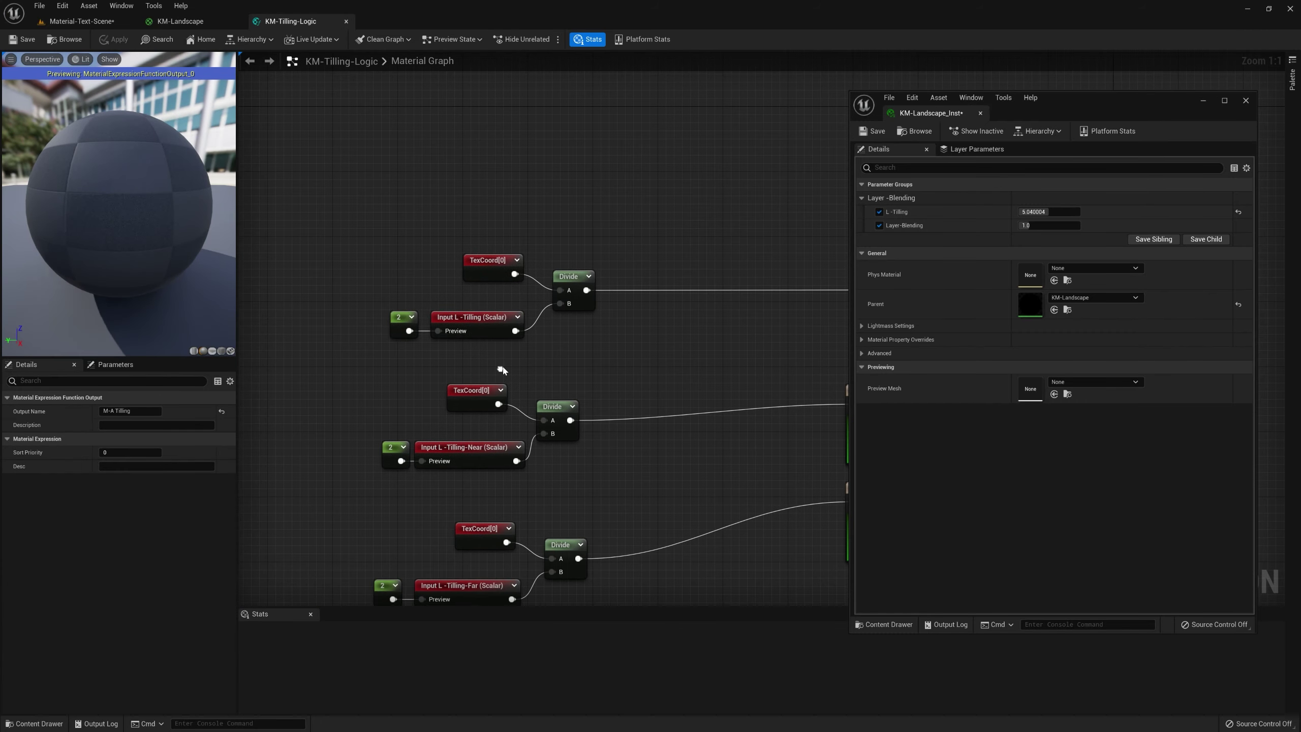
click(498, 262)
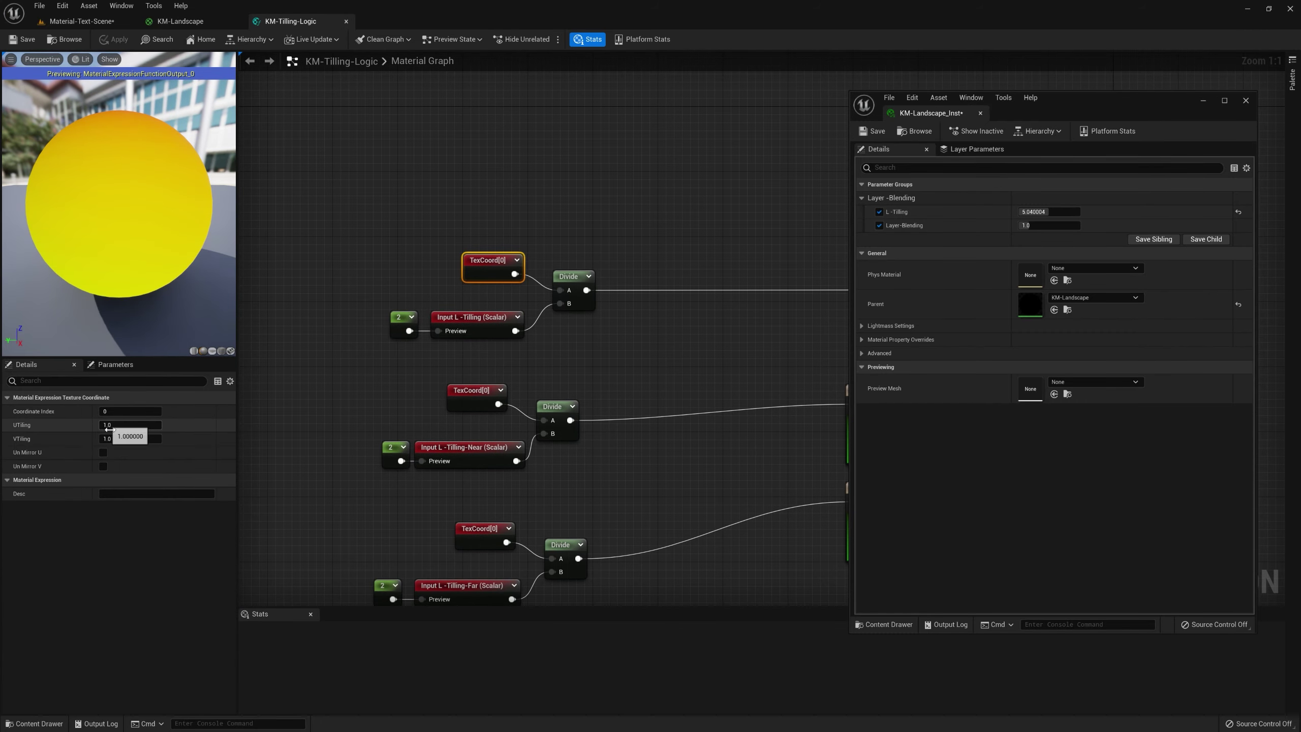
right_drag(607, 433, 501, 330)
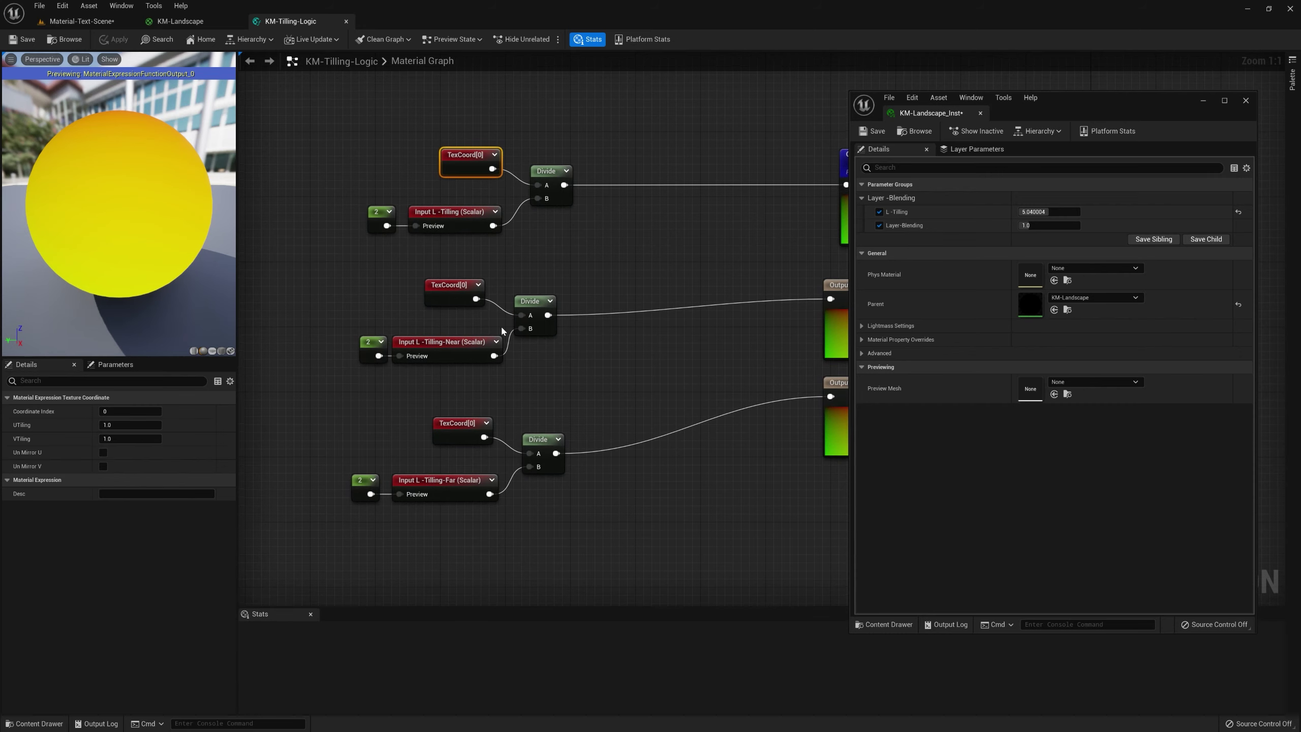
click(454, 293)
right_drag(633, 430, 536, 487)
click(475, 365)
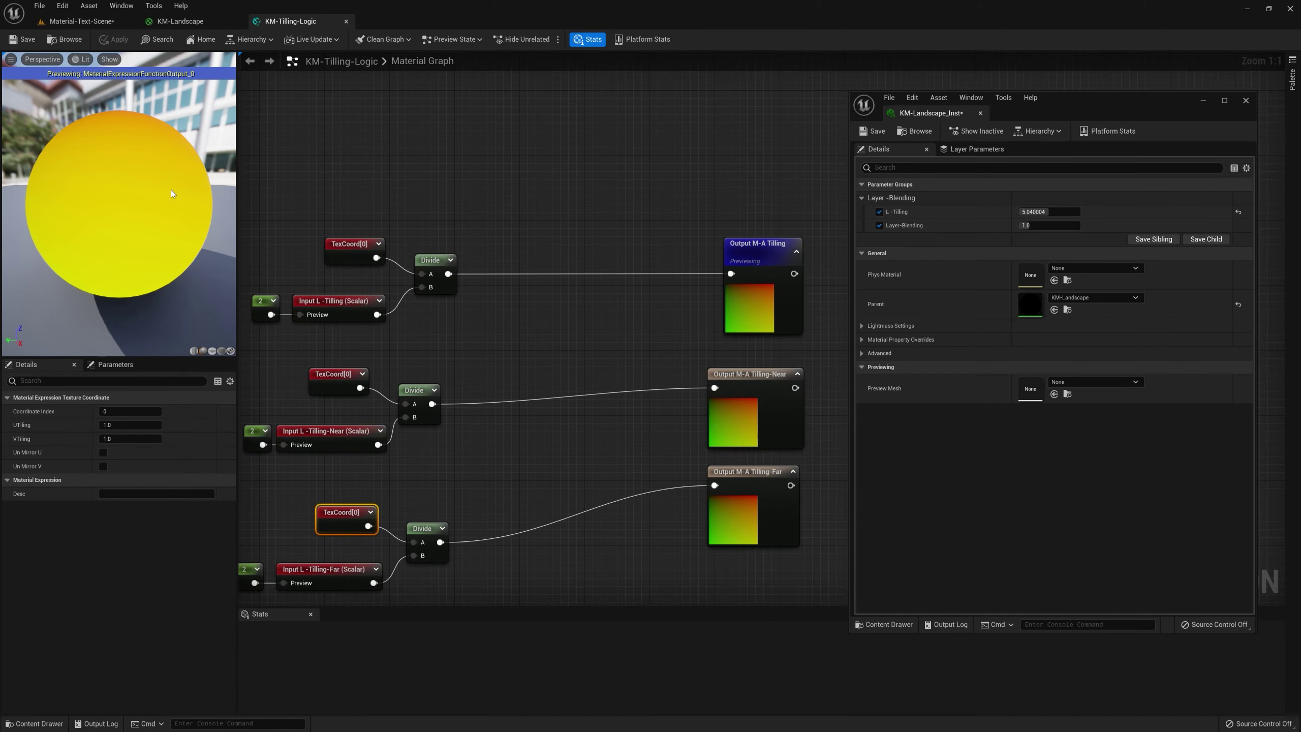
click(346, 21)
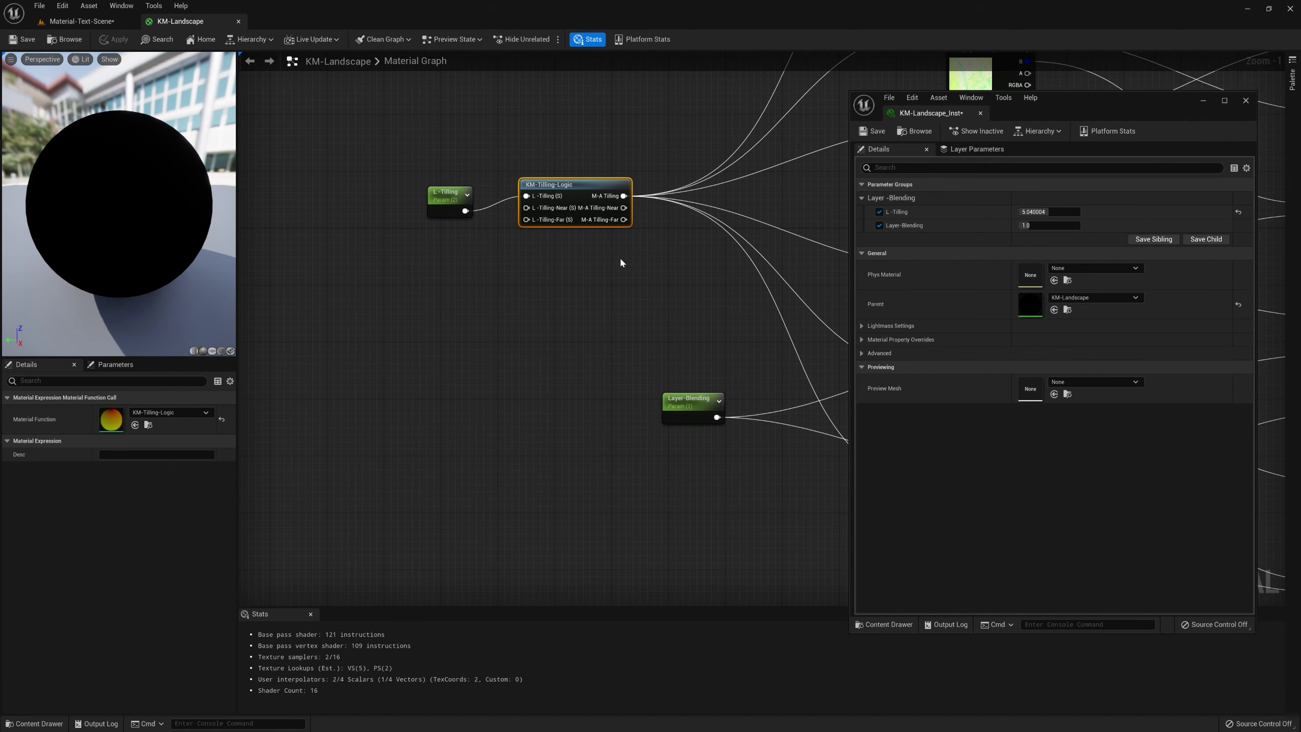
Step: Nudge the KM-Tilling-Logic node slightly in the KM-Landscape graph and return to the Material-Text-Scene level
drag(581, 186, 567, 201)
right_drag(772, 232, 538, 177)
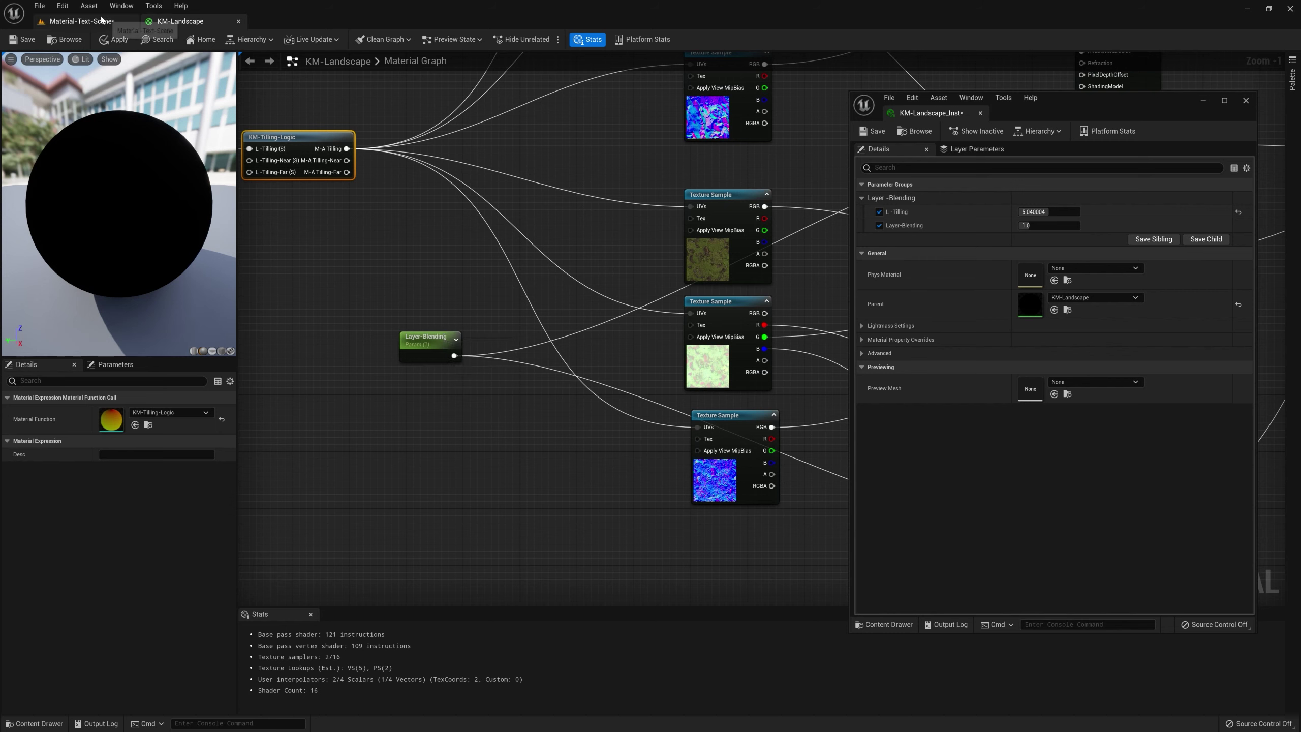
click(82, 21)
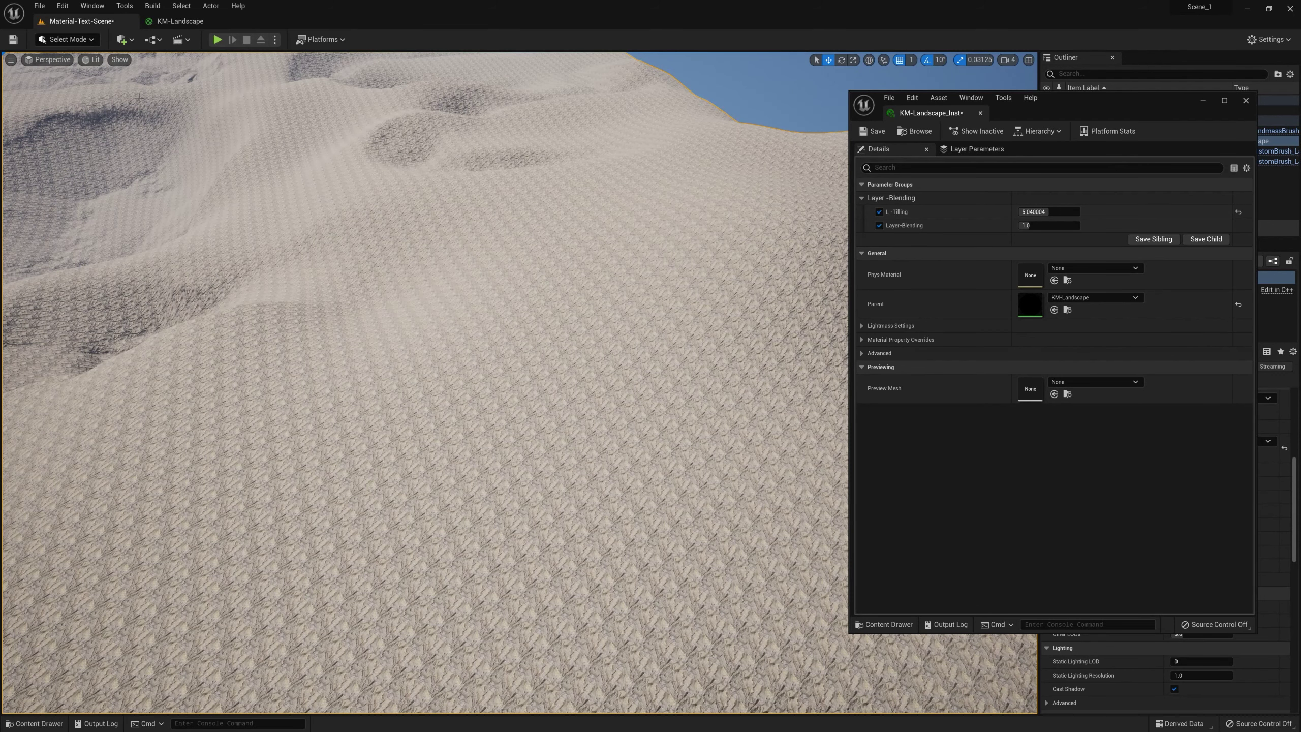
Step: Switch to Landscape mode and make Layer-2 the target layer for painting
click(91, 40)
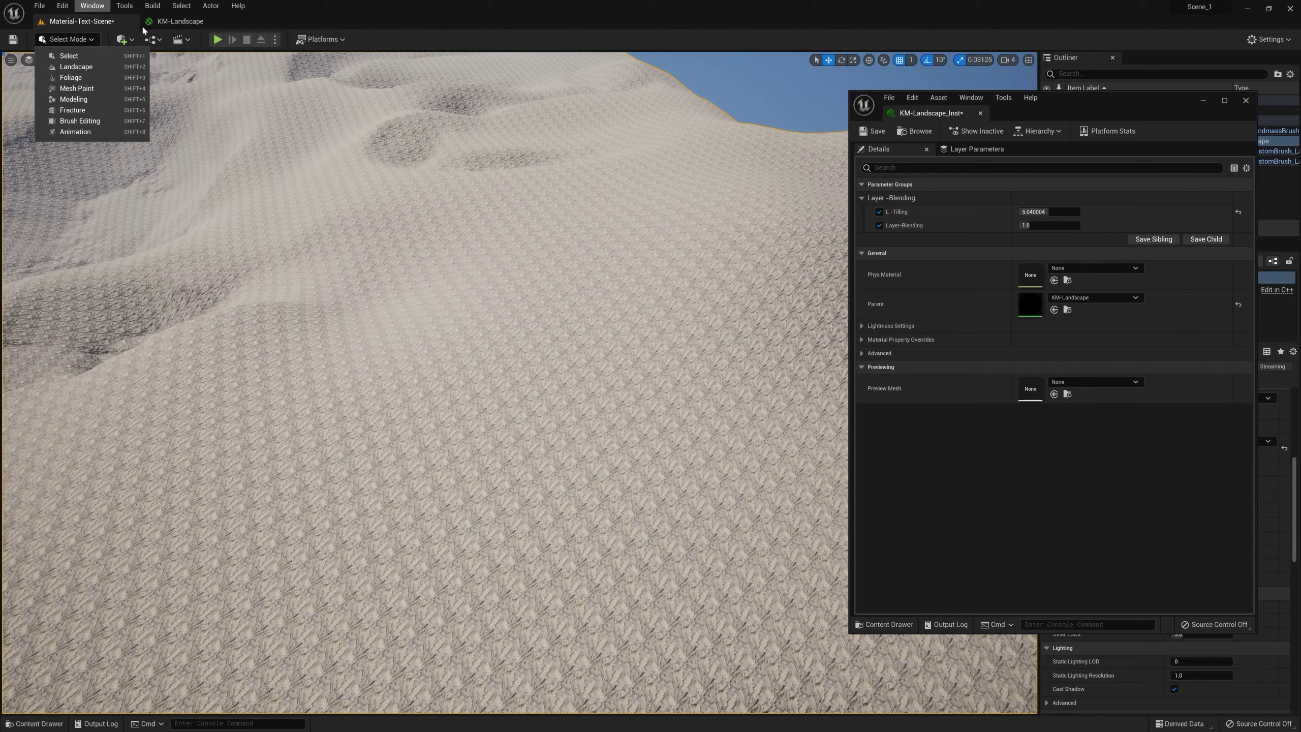
click(75, 67)
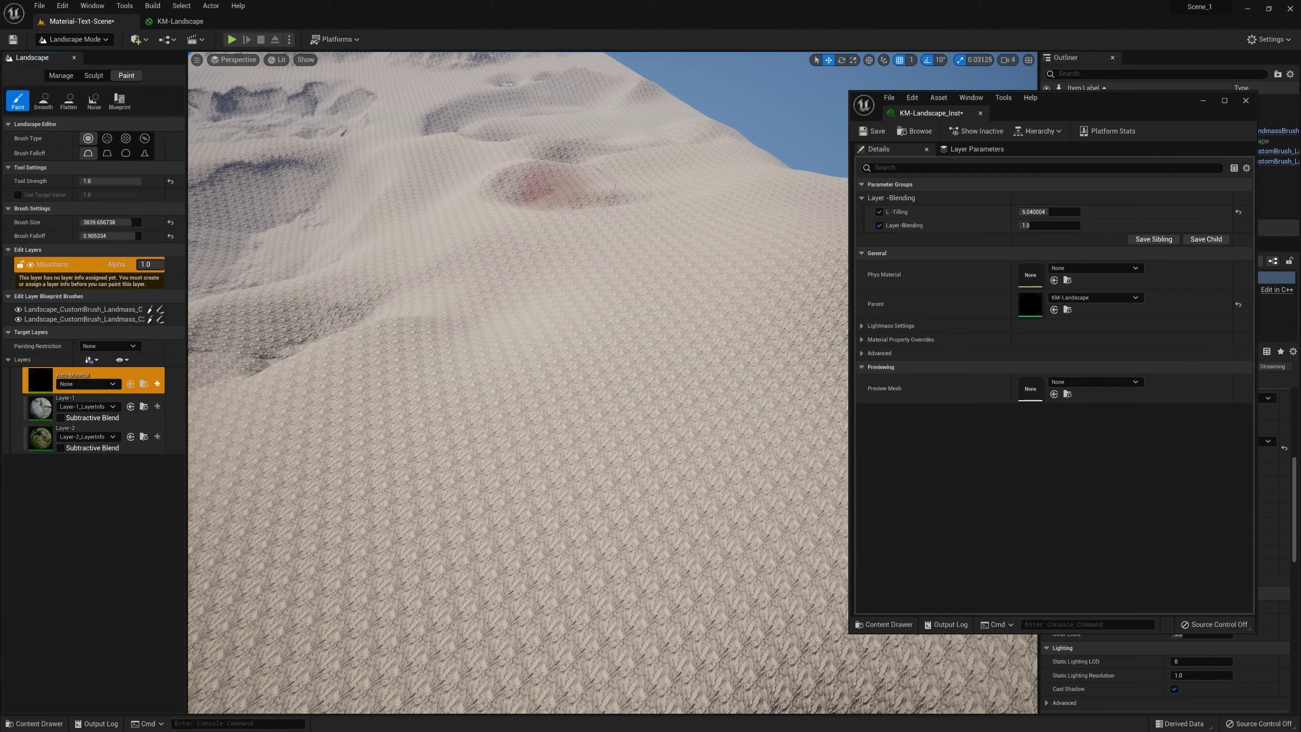
mouse_move(481, 224)
right_down()
mouse_move(481, 192)
mouse_move(482, 224)
right_up()
click(109, 447)
right_drag(427, 339, 427, 339)
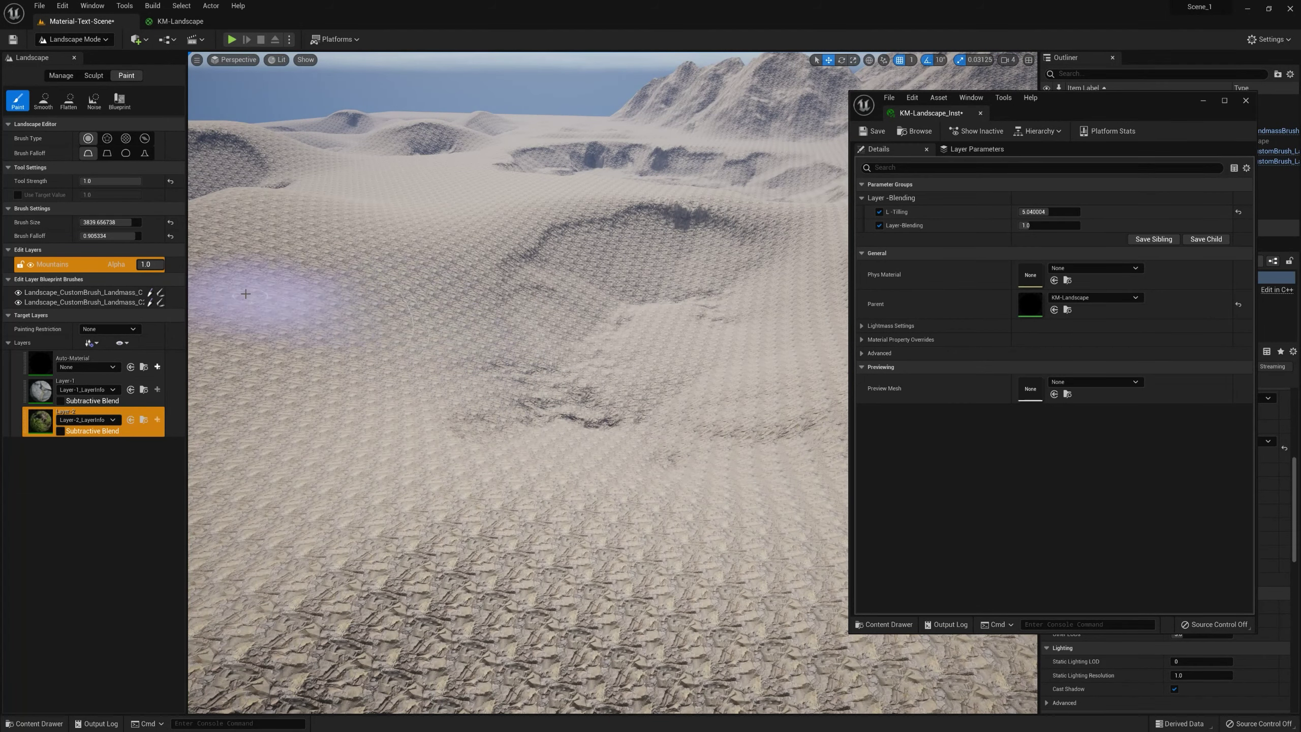
Step: Paint Layer-2 moss over part of the rocky ground with brush size about 1728 and falloff about 0.07
drag(125, 236, 82, 237)
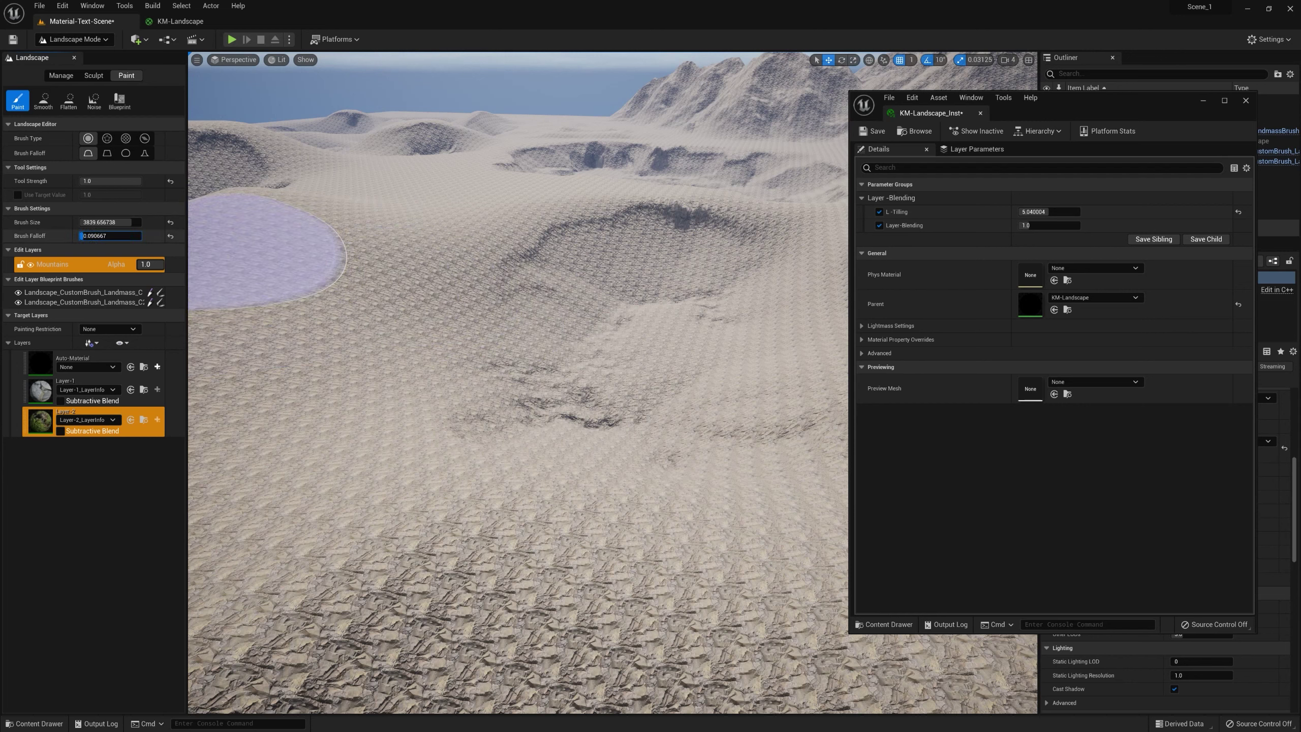
drag(132, 222, 103, 222)
mouse_move(430, 285)
mouse_down()
mouse_move(435, 255)
mouse_move(395, 308)
mouse_move(437, 251)
mouse_move(498, 214)
mouse_move(464, 276)
mouse_move(544, 313)
mouse_move(450, 323)
mouse_move(305, 221)
mouse_move(247, 206)
mouse_up()
mouse_move(303, 234)
right_down()
mouse_move(353, 261)
mouse_move(307, 256)
mouse_move(303, 234)
right_up()
mouse_move(303, 234)
mouse_down()
mouse_move(345, 250)
mouse_move(290, 310)
mouse_move(338, 315)
mouse_move(369, 387)
mouse_move(471, 358)
mouse_move(515, 390)
mouse_move(531, 360)
mouse_move(572, 360)
mouse_move(523, 424)
mouse_move(276, 400)
mouse_move(246, 331)
mouse_move(334, 346)
mouse_move(464, 449)
mouse_move(641, 448)
mouse_move(506, 494)
mouse_move(279, 464)
mouse_move(207, 412)
mouse_up()
mouse_move(207, 412)
right_down()
mouse_move(289, 339)
mouse_move(313, 336)
mouse_move(286, 338)
mouse_move(307, 343)
mouse_move(289, 351)
right_up()
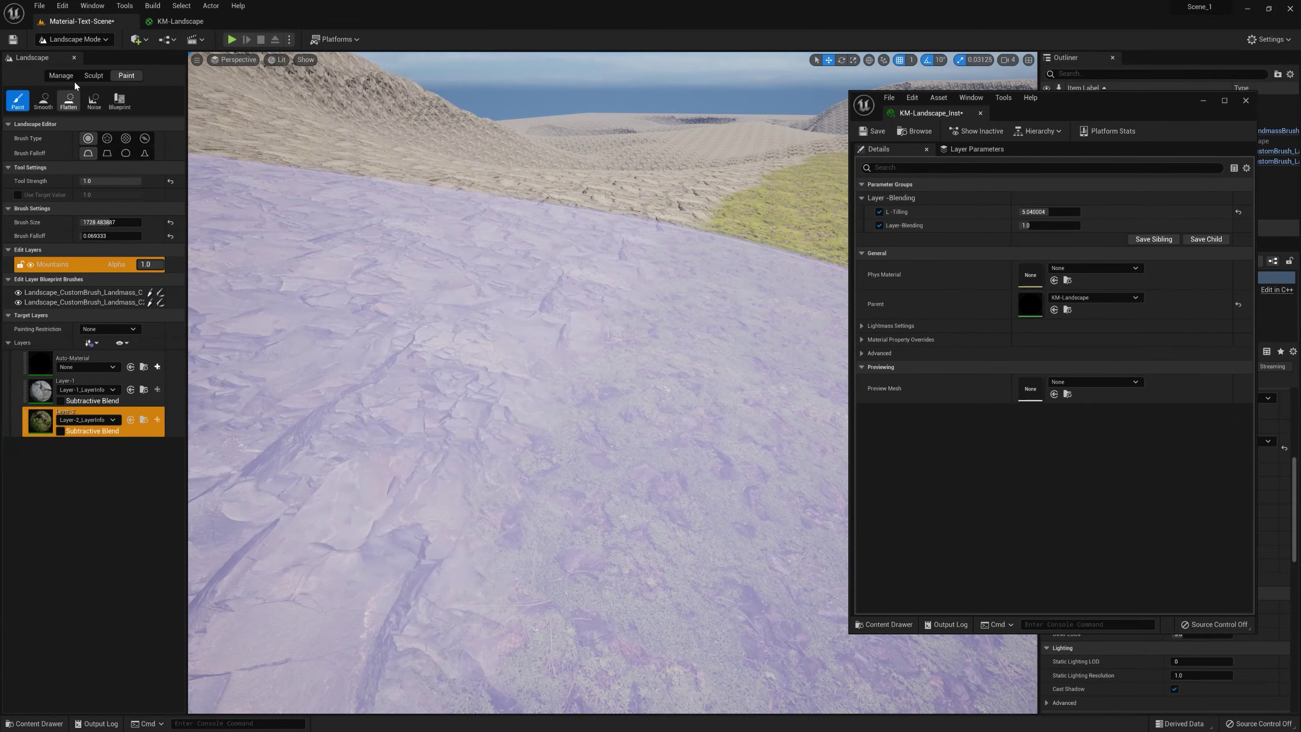
Step: Return to Select mode, view the rock and moss border up close, and set Layer-Blending to 0.0 in KM-Landscape_Inst
click(109, 41)
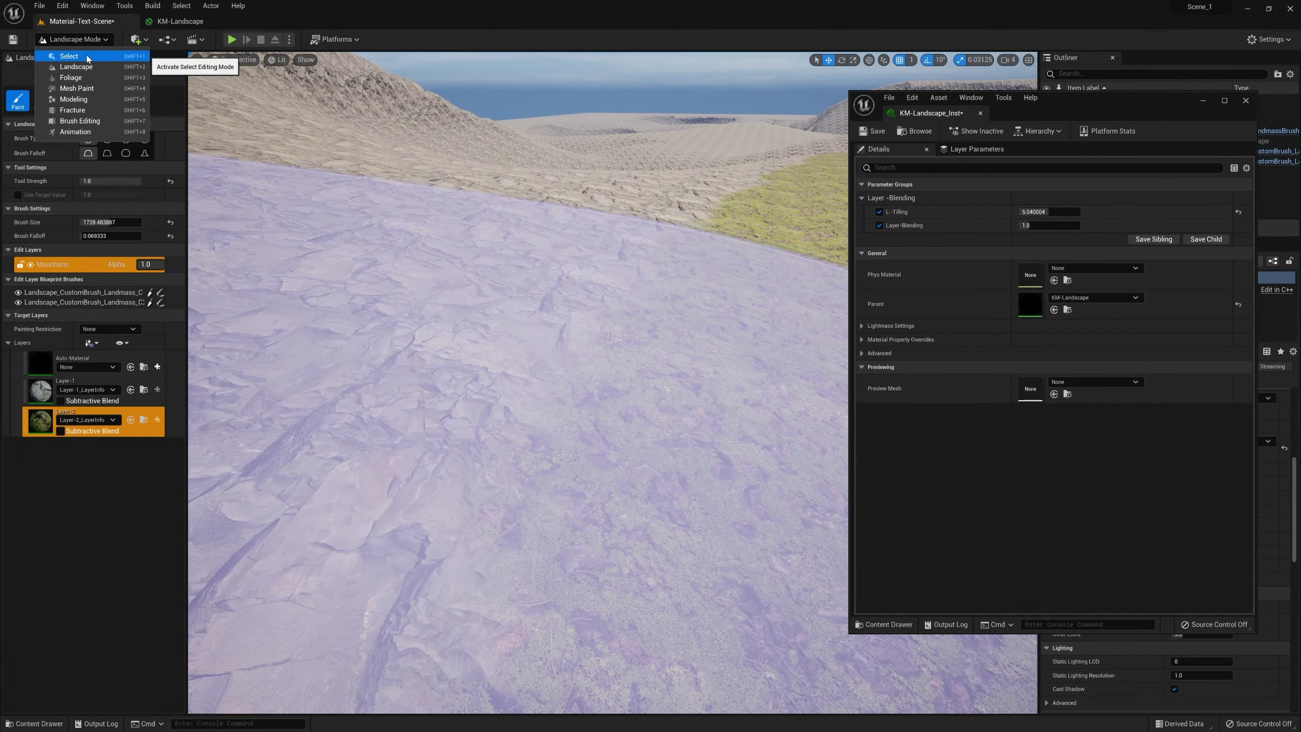
click(68, 57)
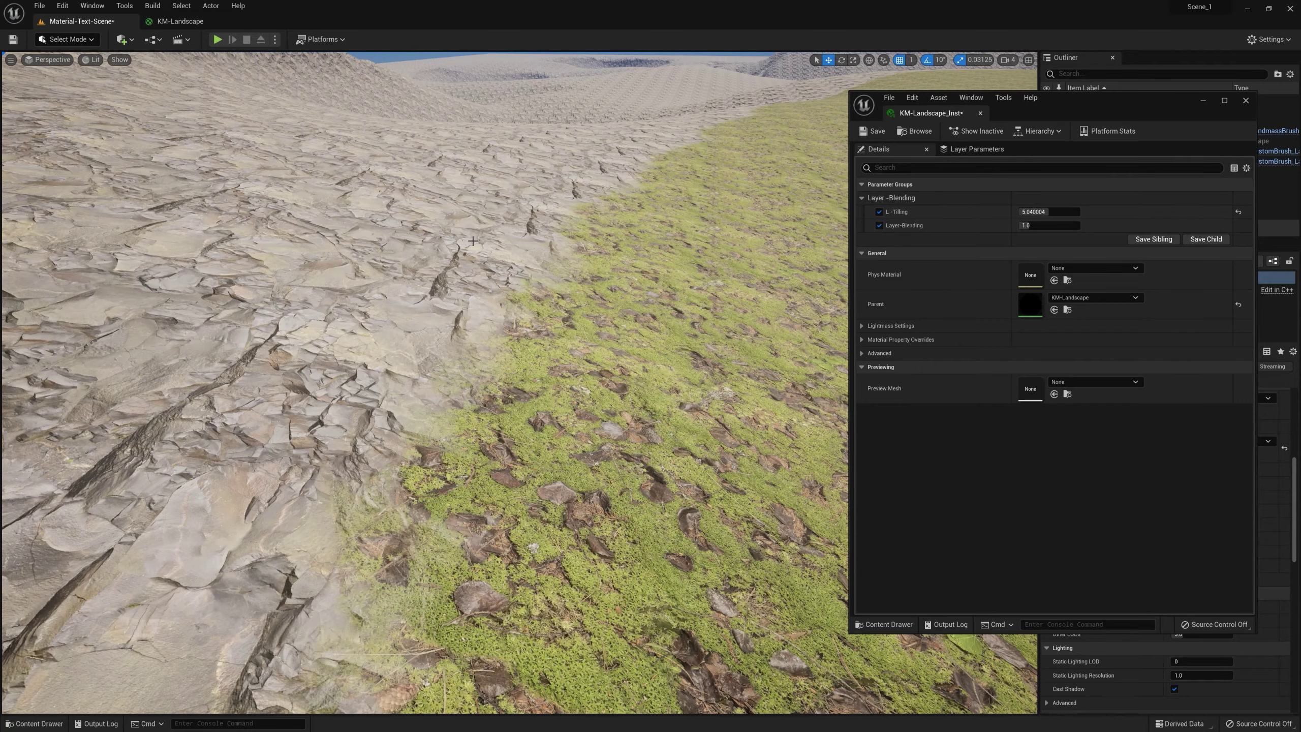
mouse_move(425, 379)
right_down()
mouse_move(425, 405)
mouse_move(441, 322)
mouse_move(438, 386)
right_up()
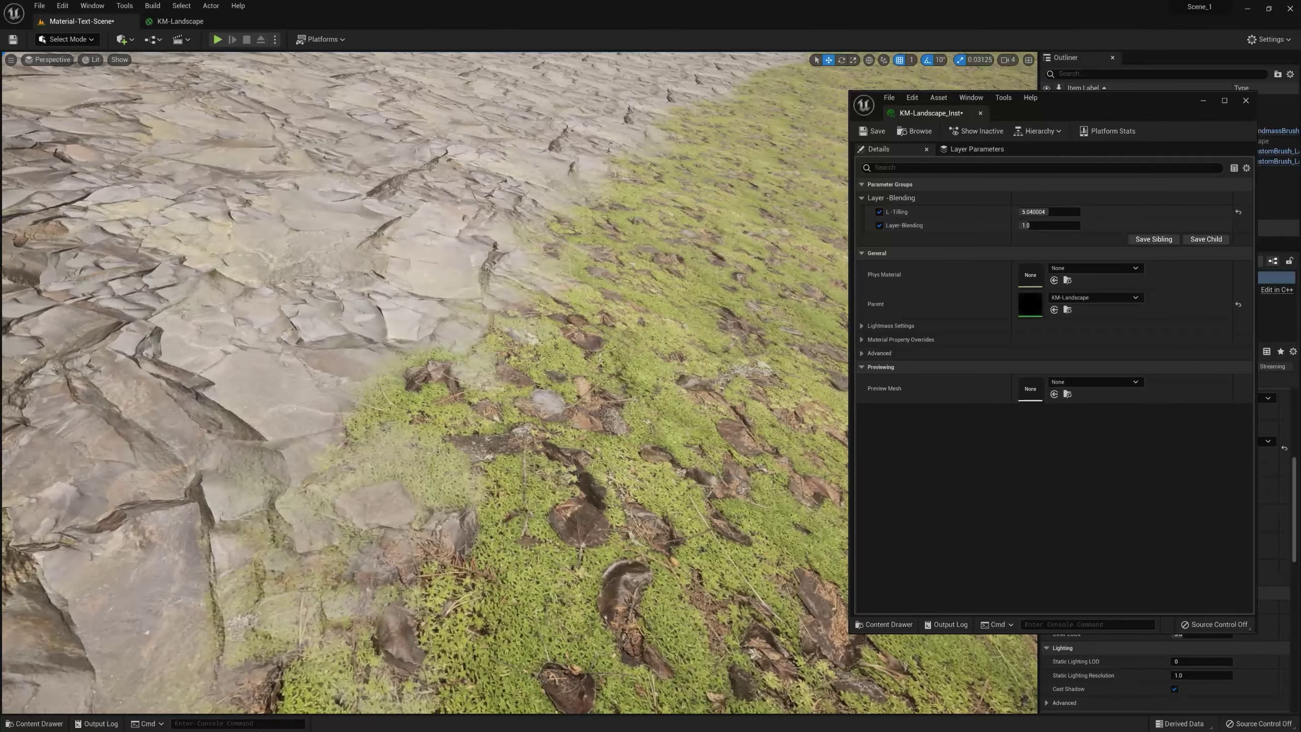
click(1039, 228)
key(Return)
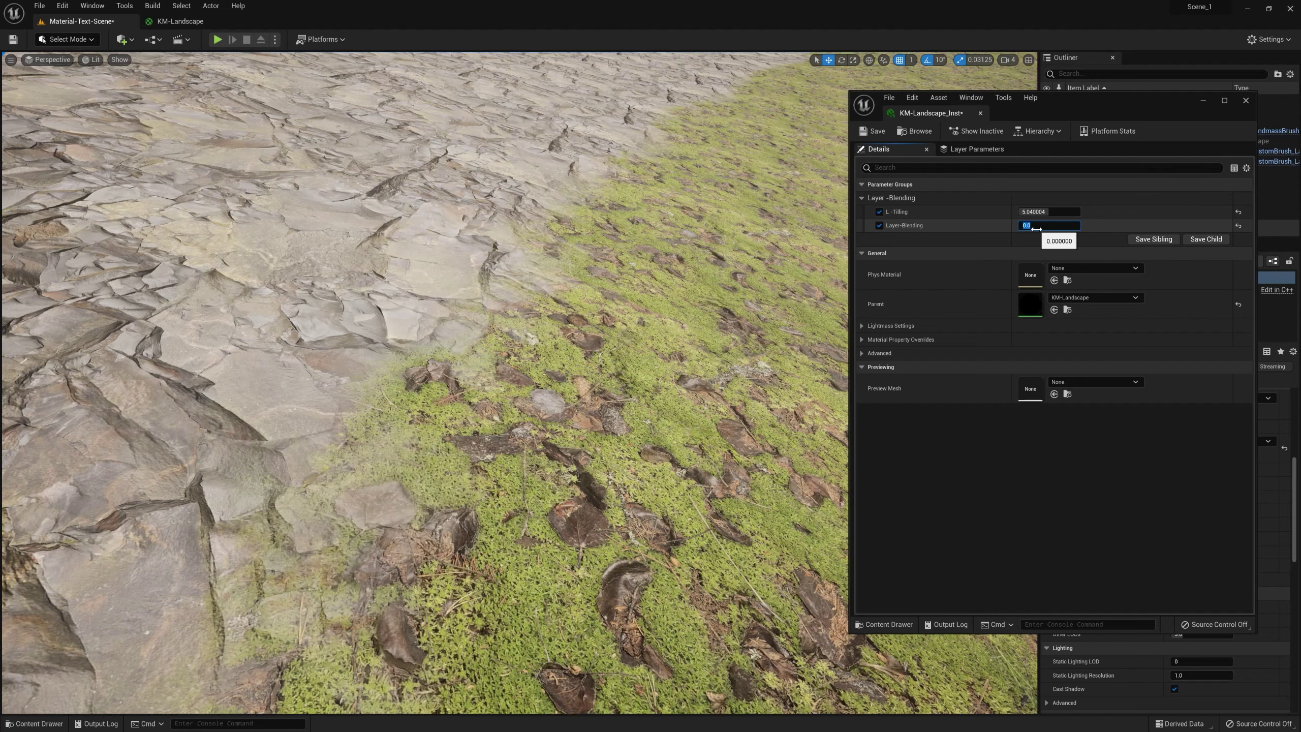
Step: Try Layer-Blending values of -1 and -5 in KM-Landscape_Inst and inspect the rock and moss border up close
text(-1)
key(Return)
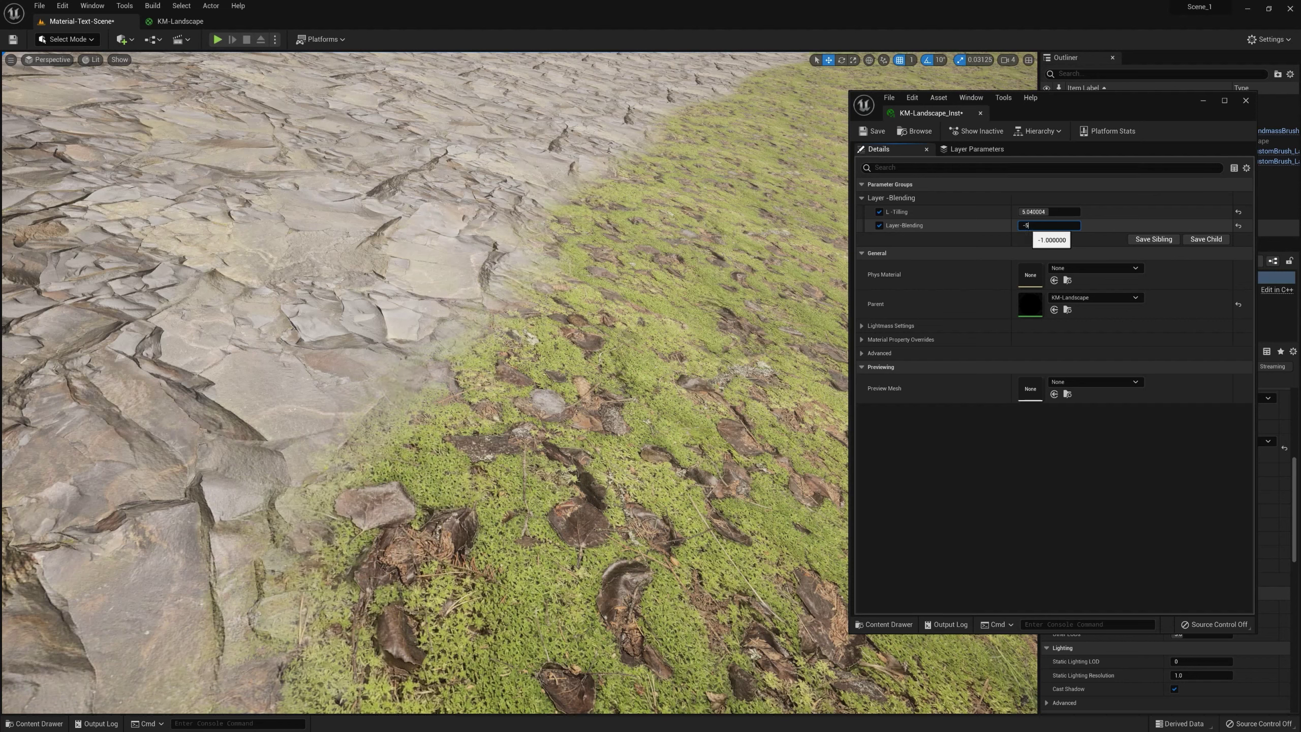
key(Return)
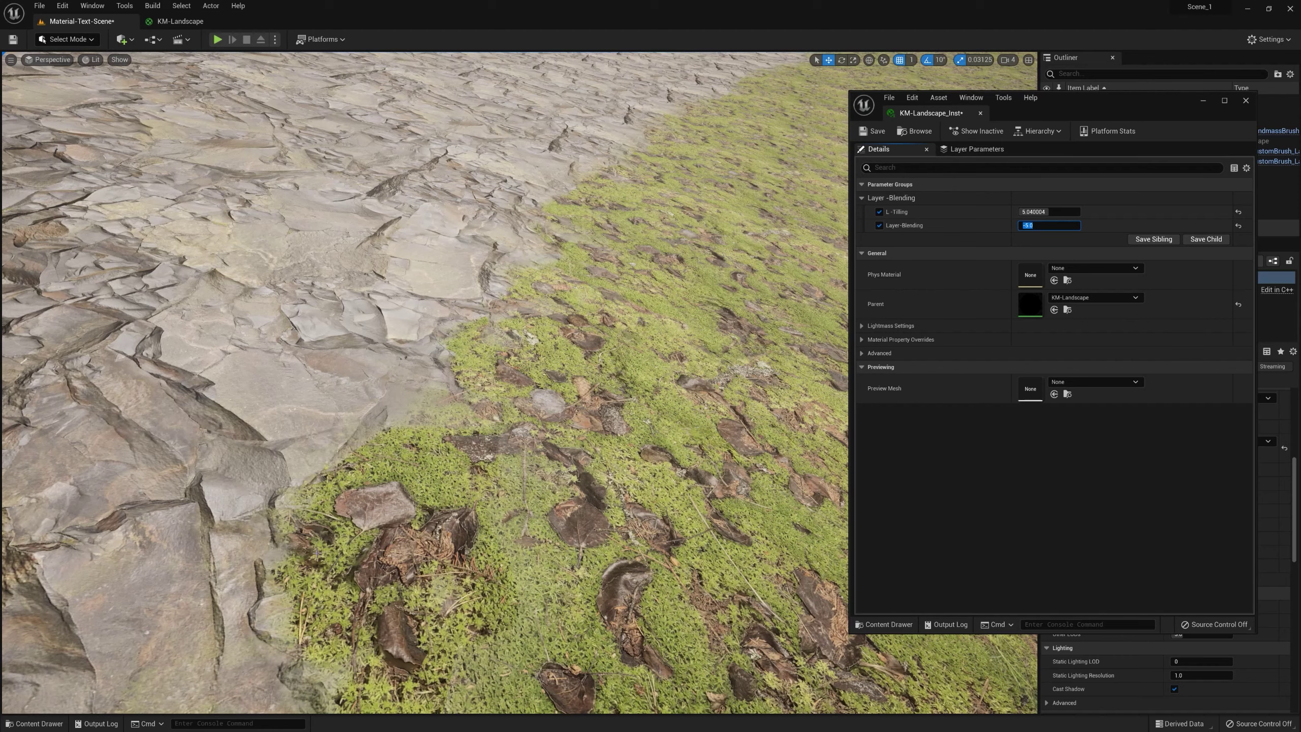
right_drag(434, 468, 402, 427)
key(w)
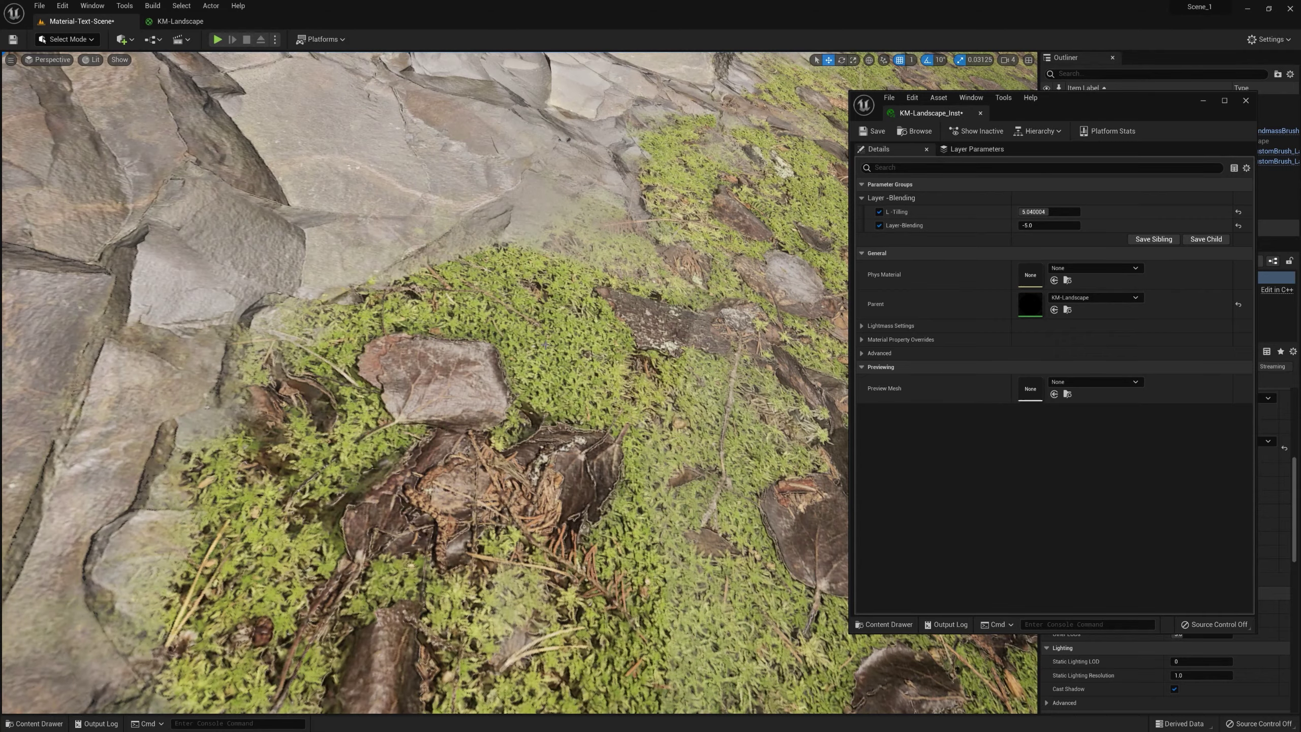
right_drag(439, 431, 389, 393)
key(w)
key(s)
Step: Try Layer-Blending values of 1, 2 and 10 on another stretch of the rock and moss border
click(1042, 225)
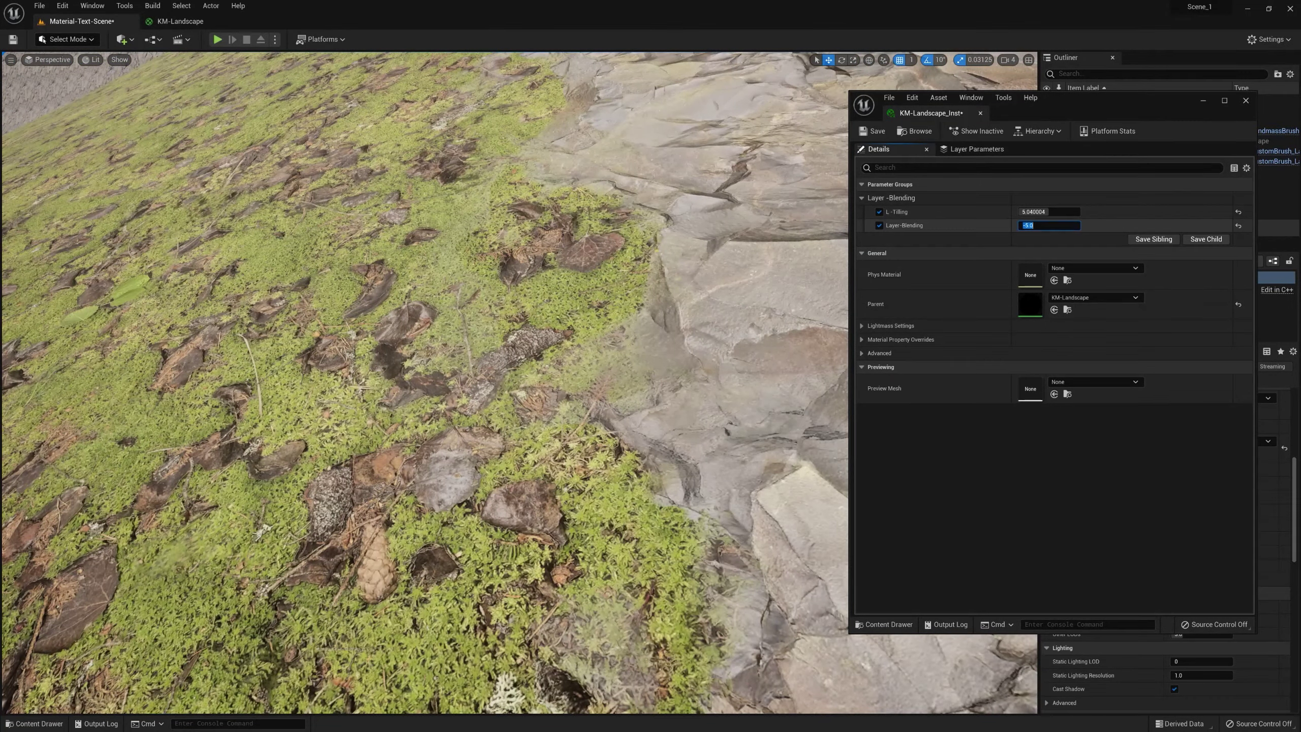
key(Return)
text(1)
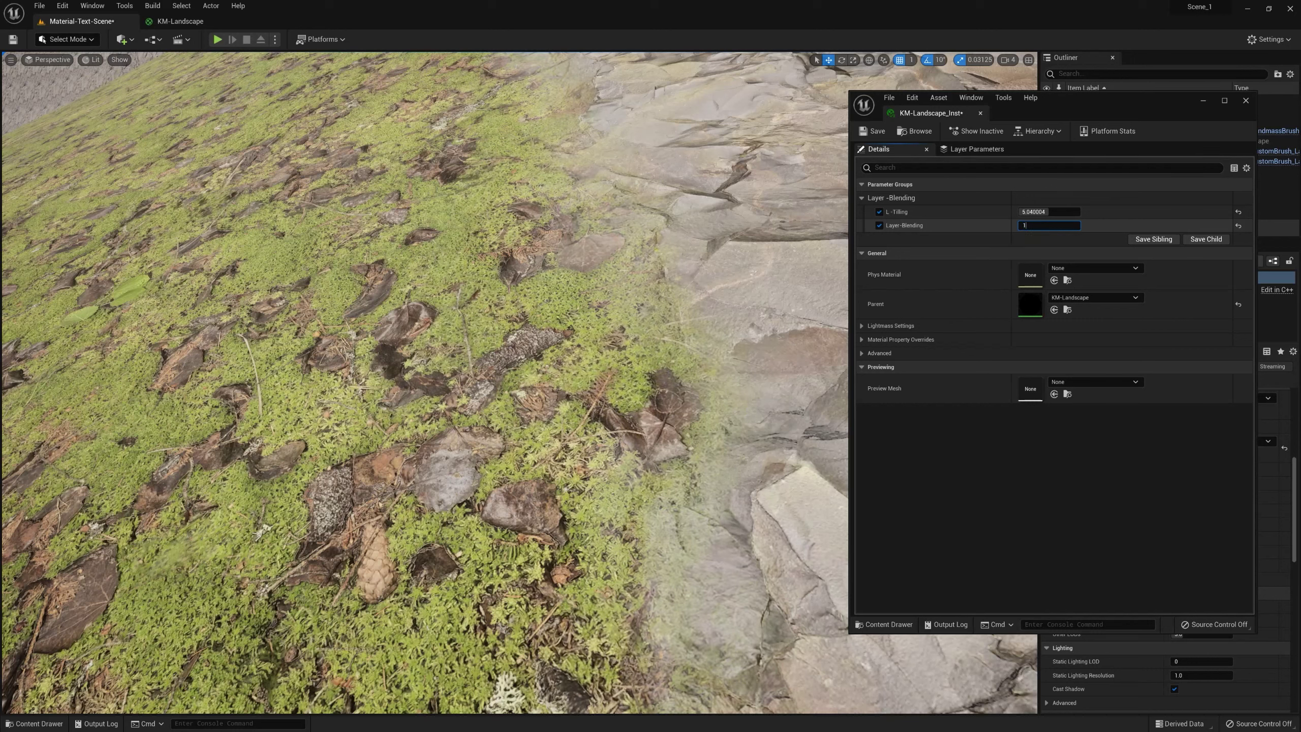
key(Return)
text(2)
key(Return)
key(Return)
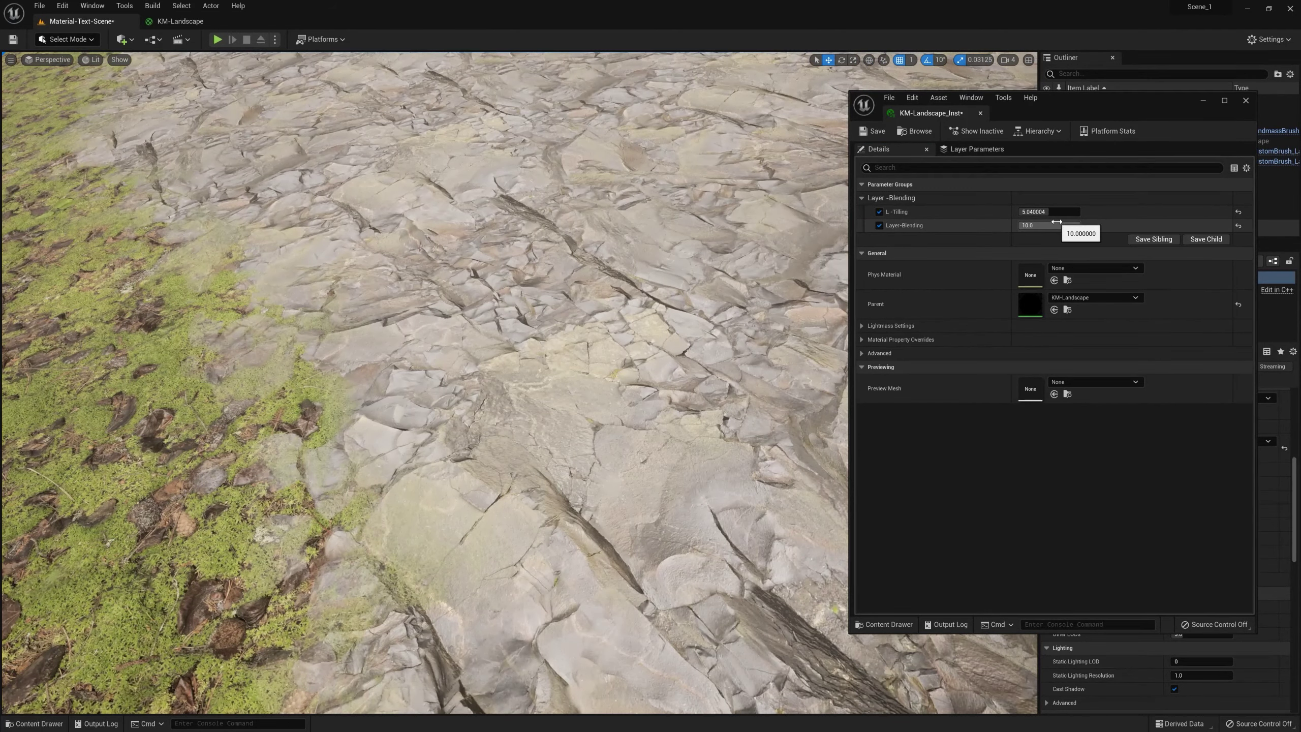
Step: Test stronger Layer-Blending values of 50, 1, 3 and 100 and compare the border from farther back
click(1078, 226)
text(50)
key(Return)
text(1)
key(Return)
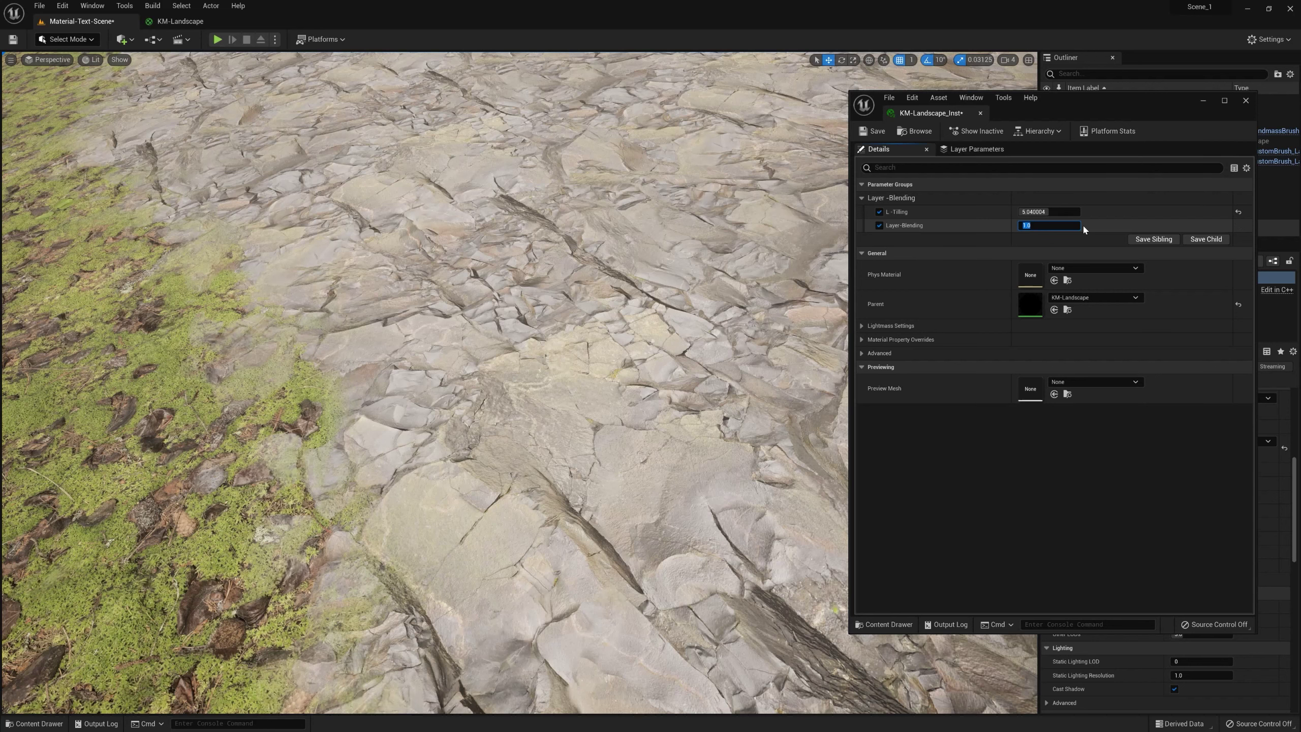
text(3)
key(Return)
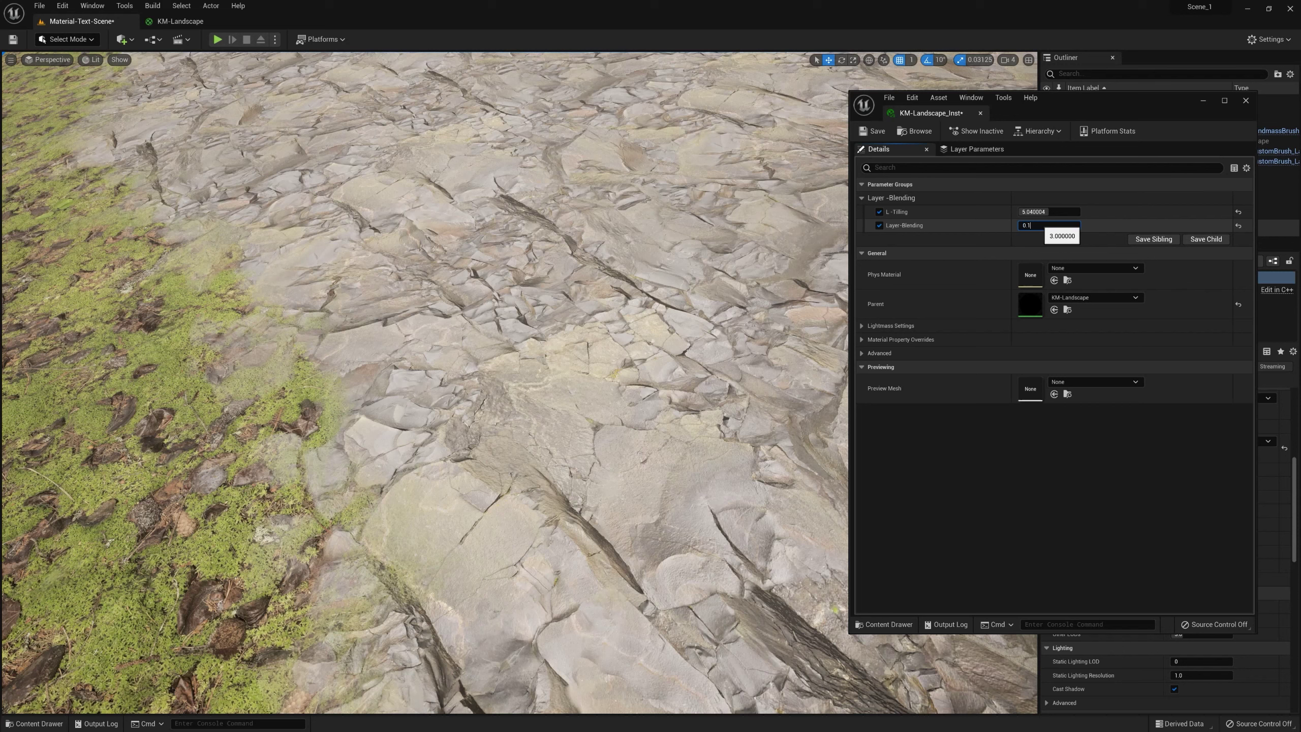
key(Return)
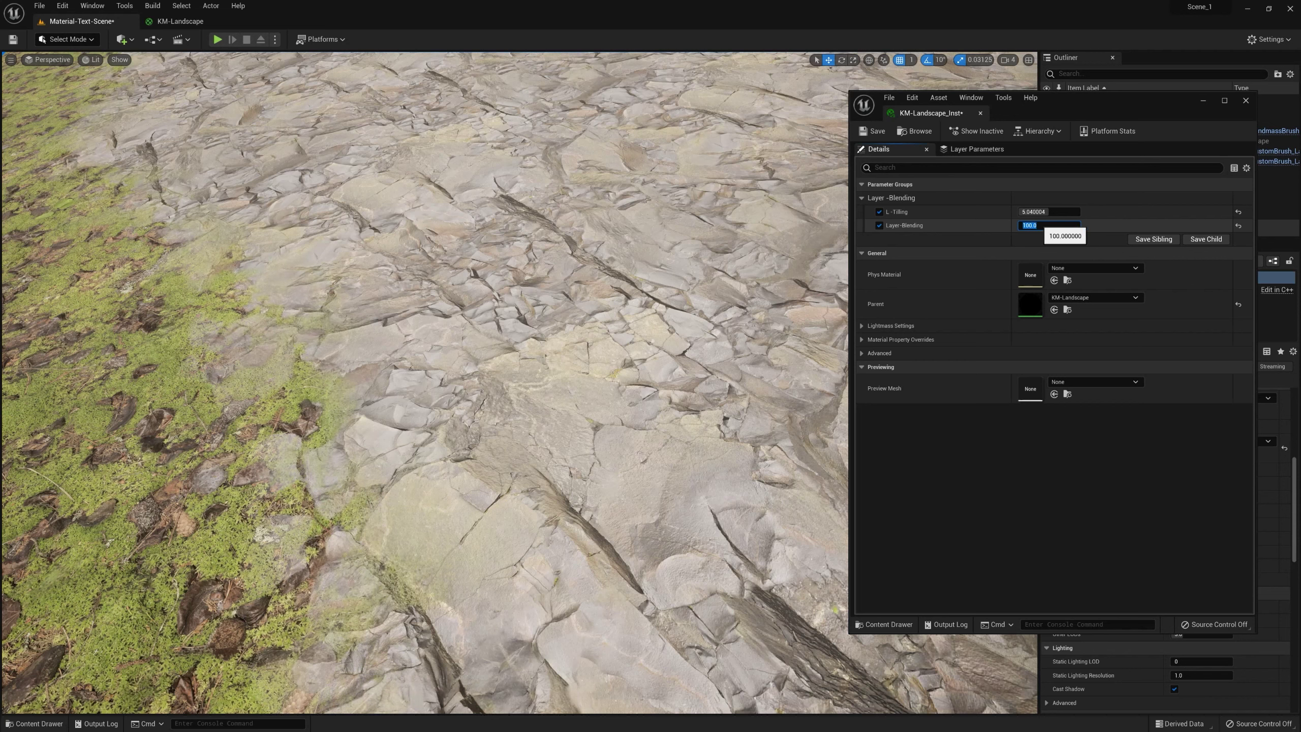
key(w)
right_drag(613, 293, 479, 290)
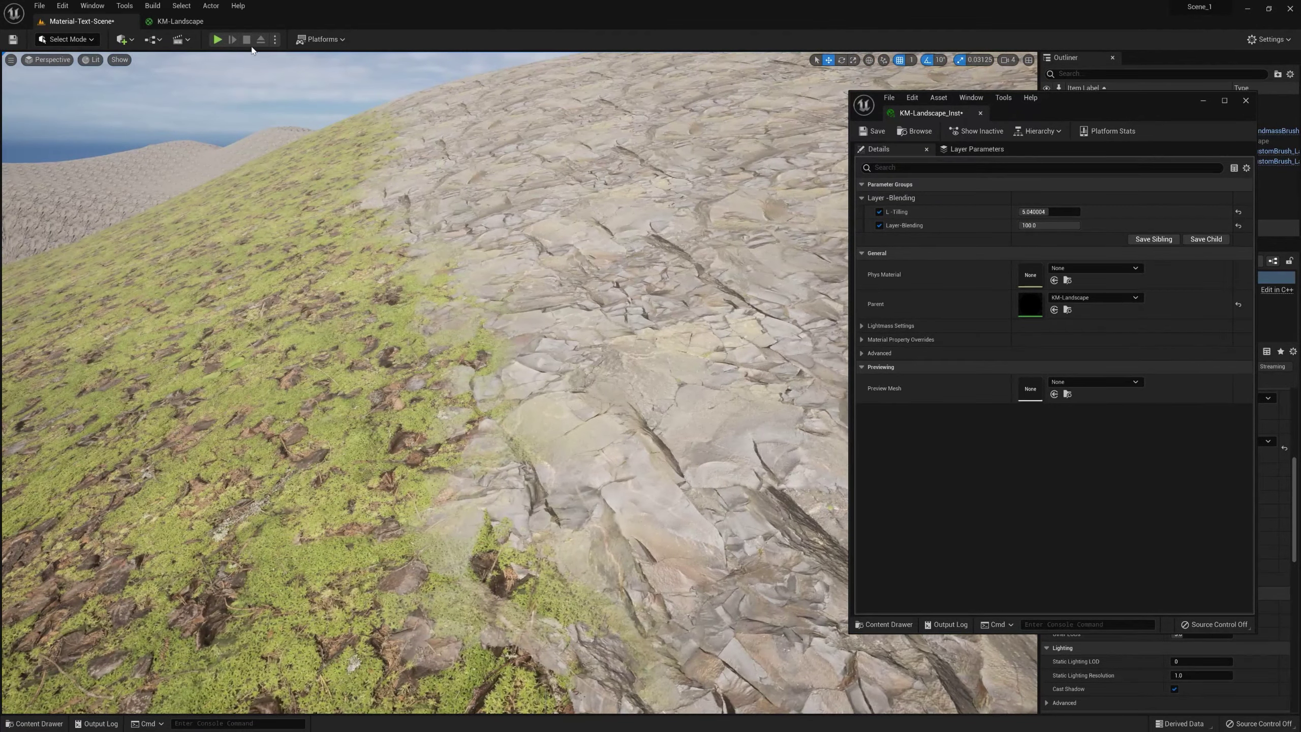
Step: In KM-Landscape, feed the B channel of each layer's normal map sample into its CheapContrast In input
click(169, 21)
right_drag(629, 362, 244, 597)
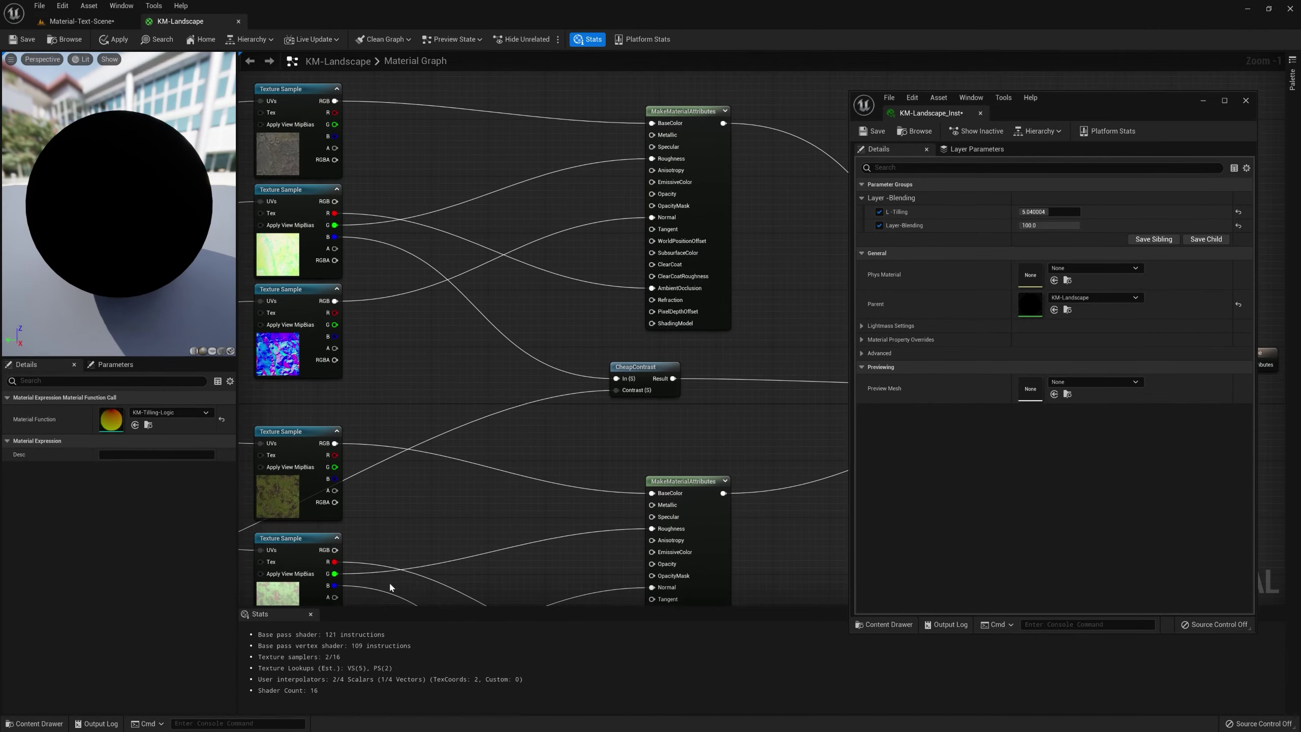
scroll(454, 538, down, 2)
right_drag(451, 535, 550, 302)
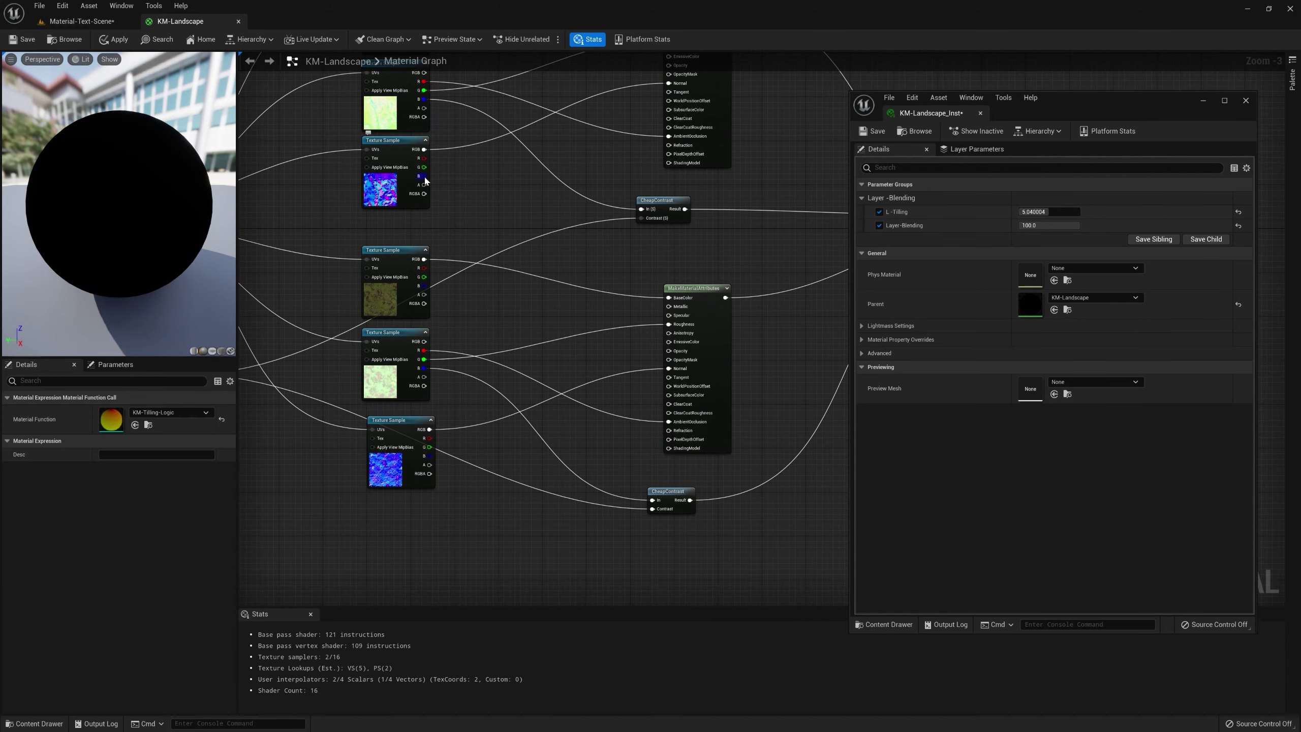
drag(425, 175, 641, 208)
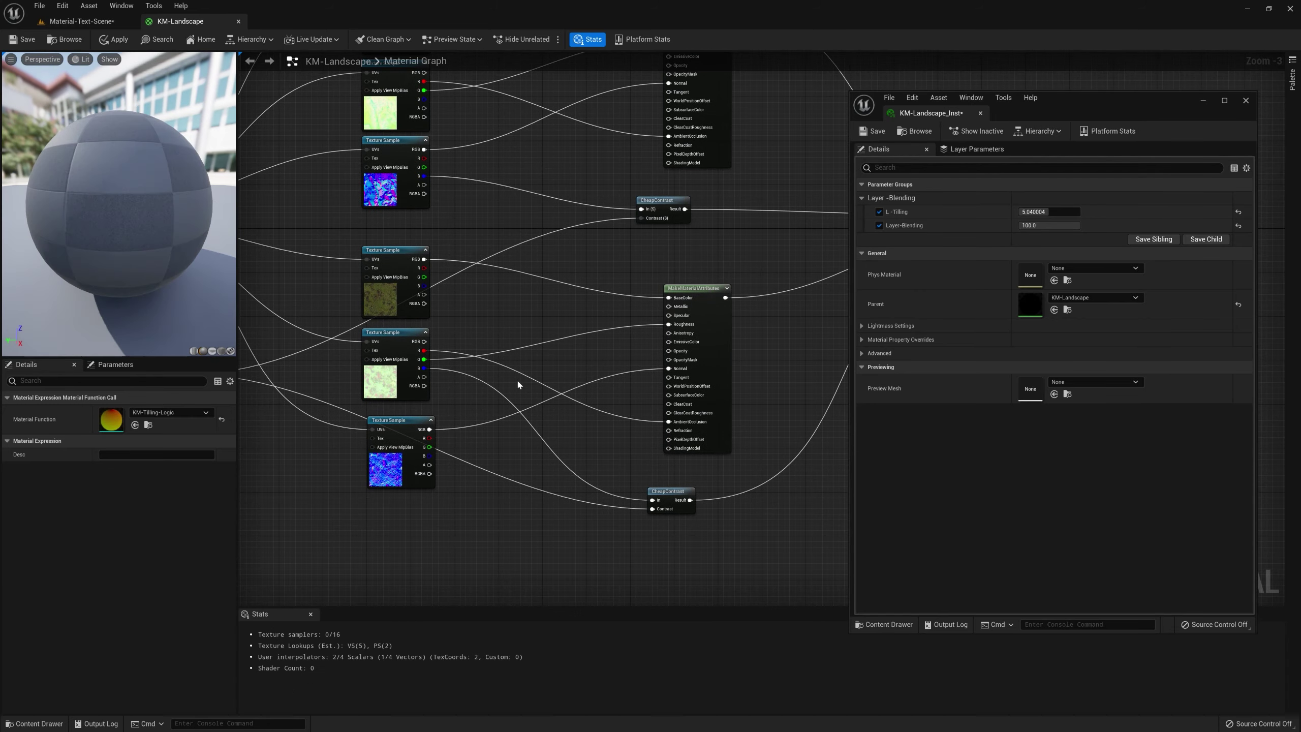
drag(433, 457, 652, 500)
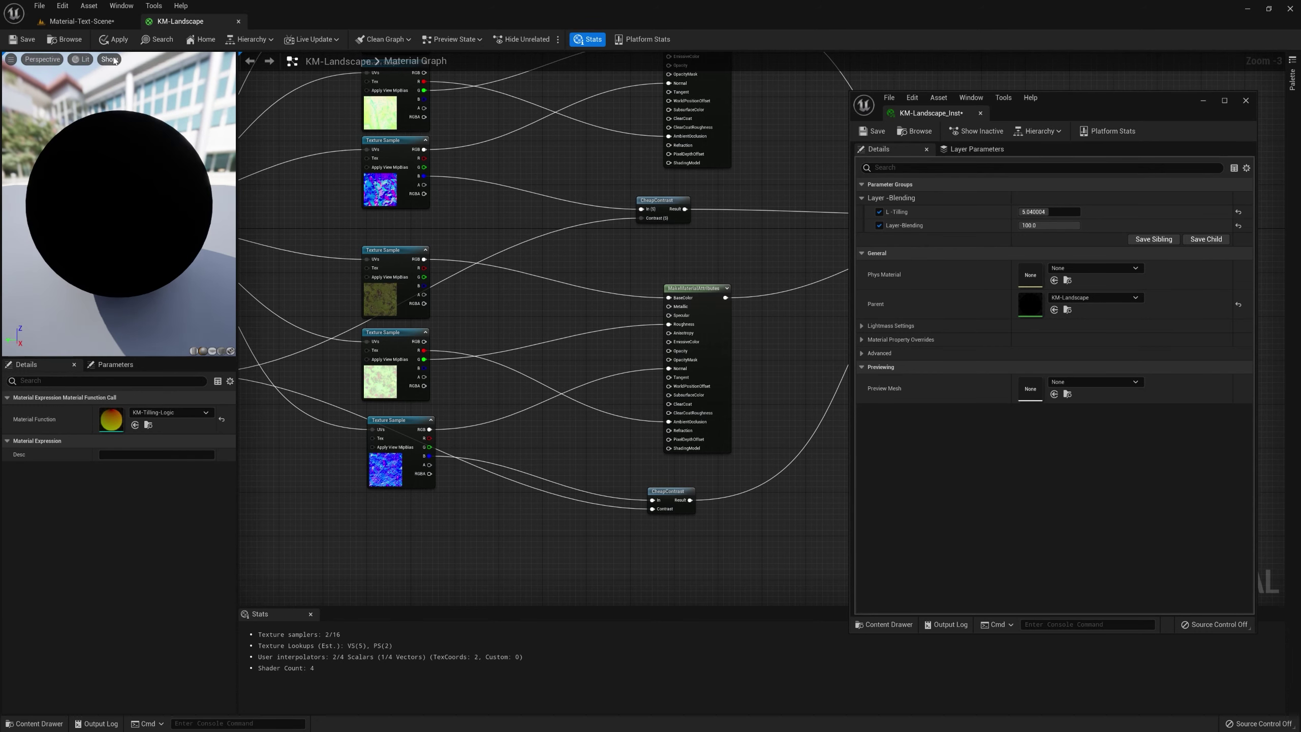
Step: Back in the level, reset Layer-Blending to its default and adjust it to about 2.57 while watching the border
click(94, 22)
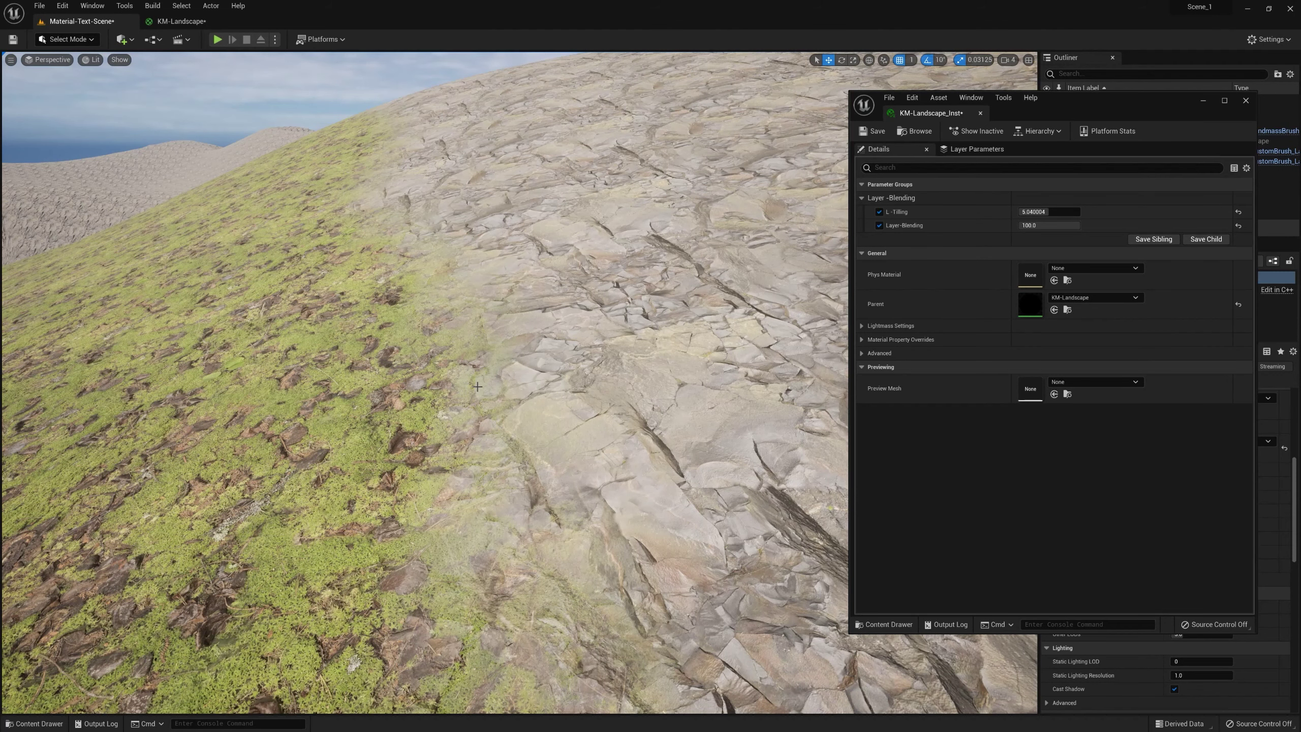
right_drag(478, 386, 505, 333)
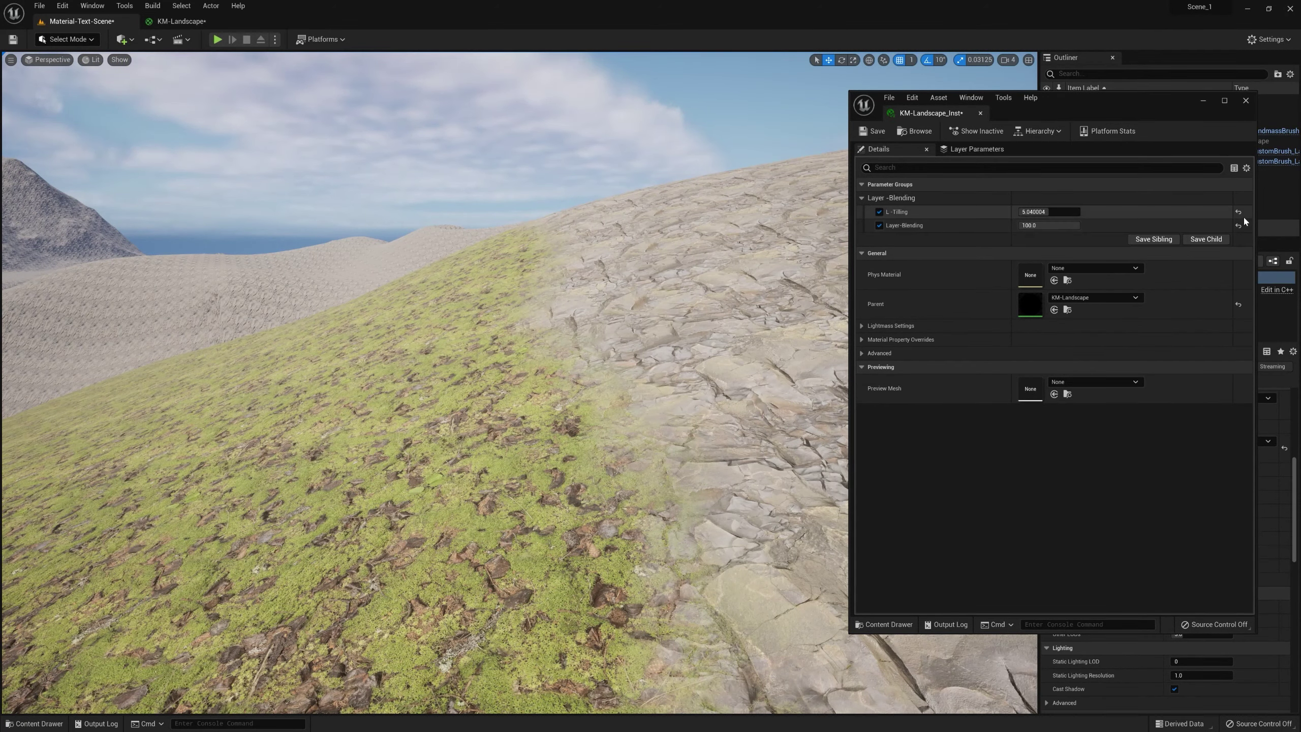
click(1237, 225)
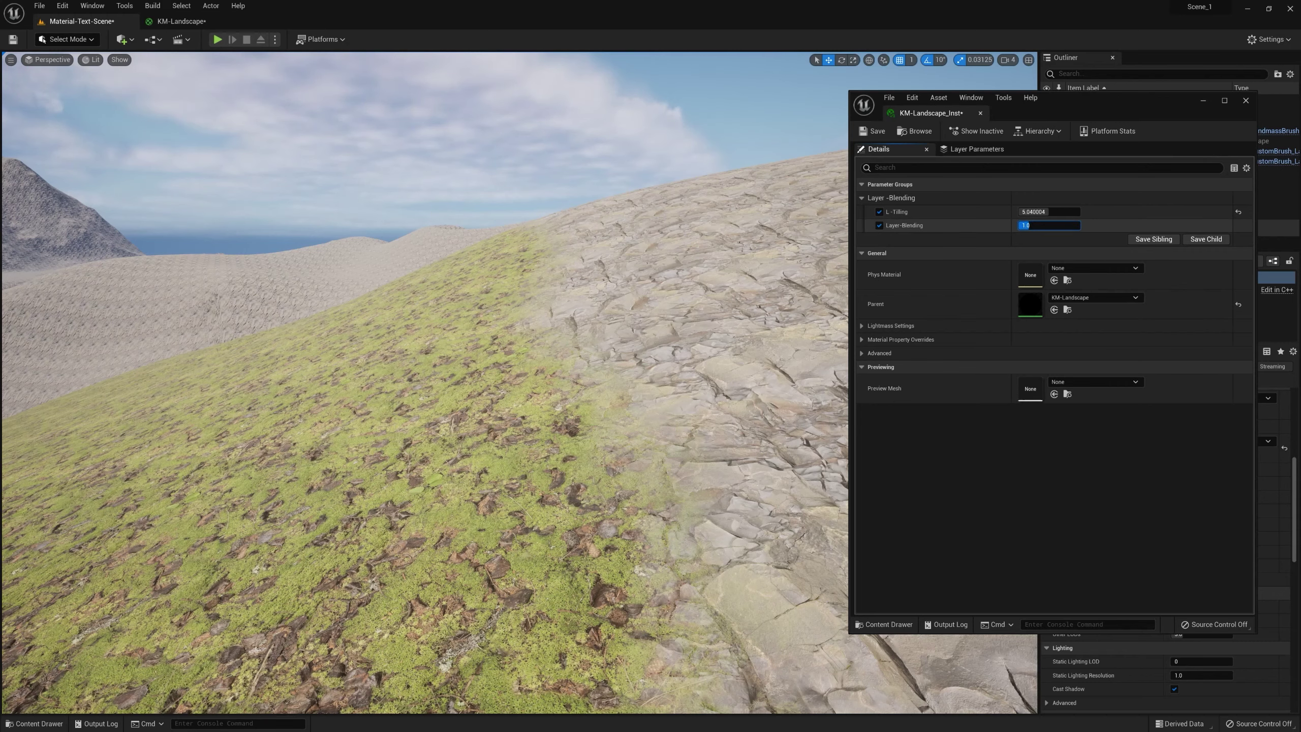
right_drag(512, 384, 520, 461)
drag(1032, 226, 1048, 226)
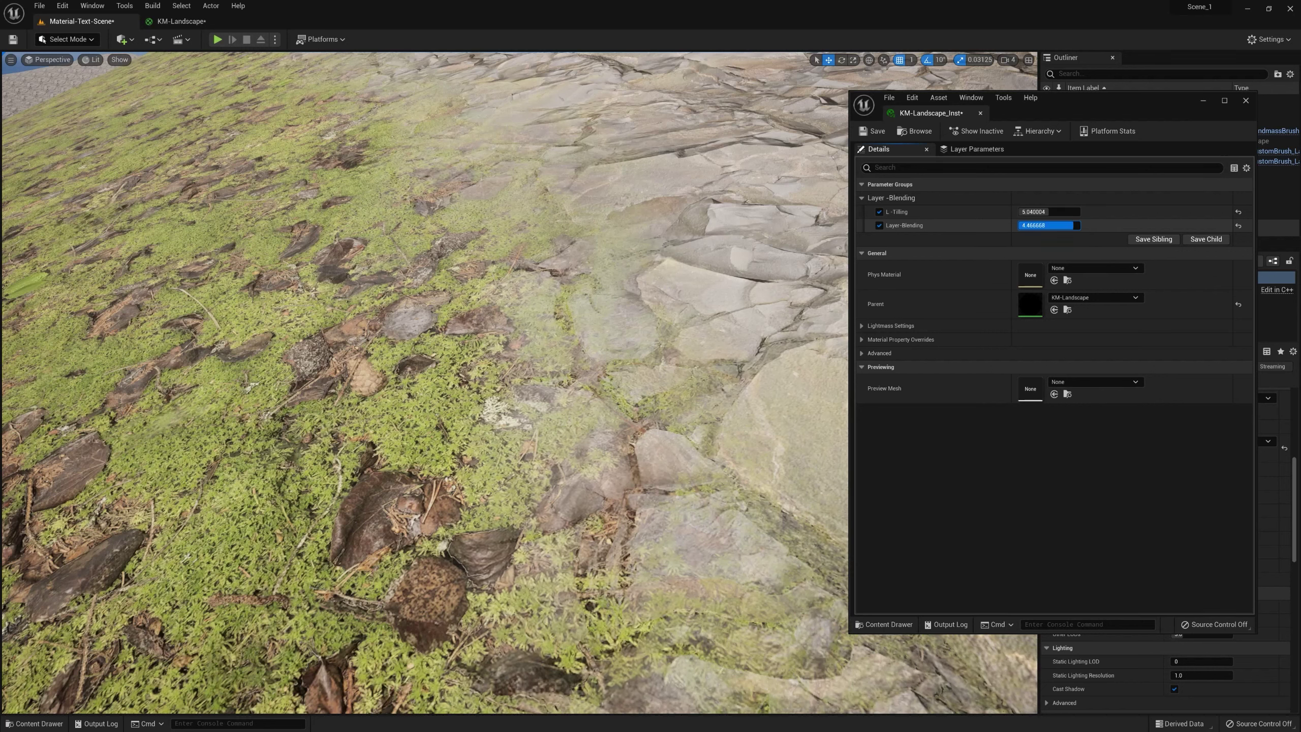
drag(1043, 236, 1045, 225)
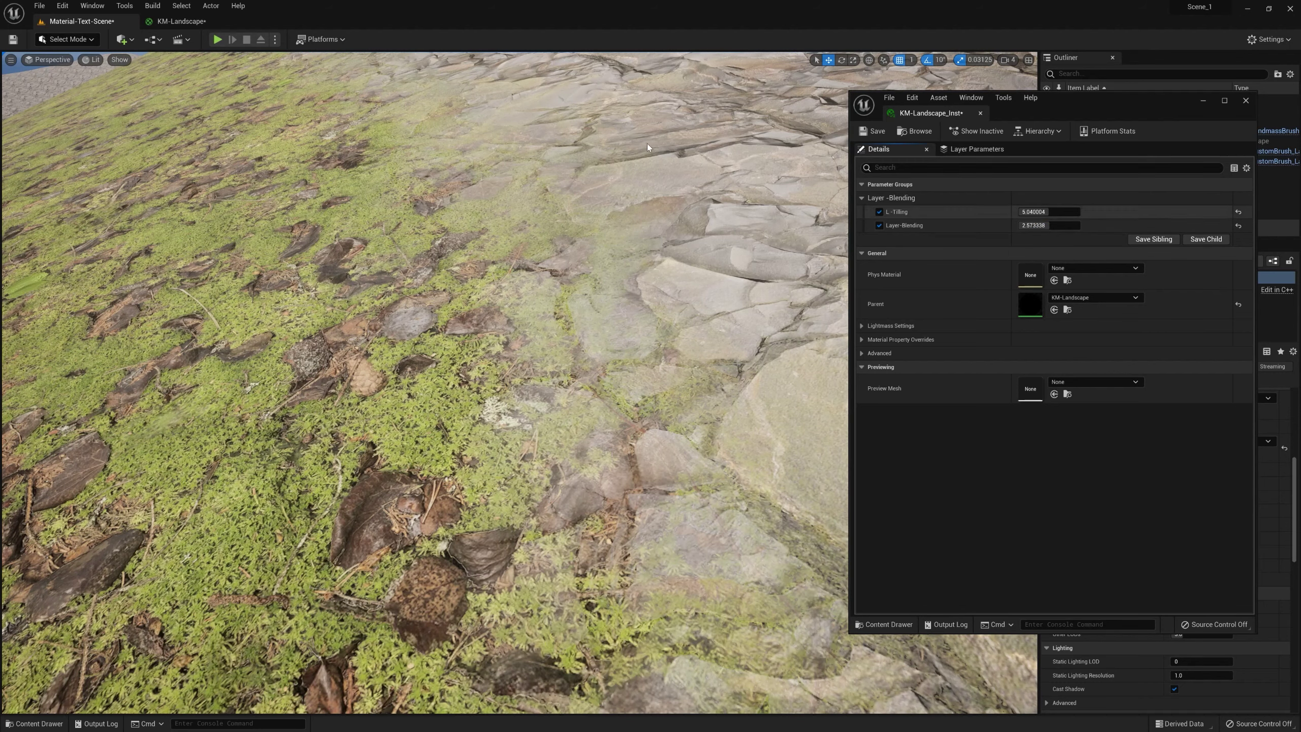
Step: Reconnect the B channel of each layer's packed mask texture to its CheapContrast In input and apply the material
click(173, 21)
right_drag(606, 342, 609, 374)
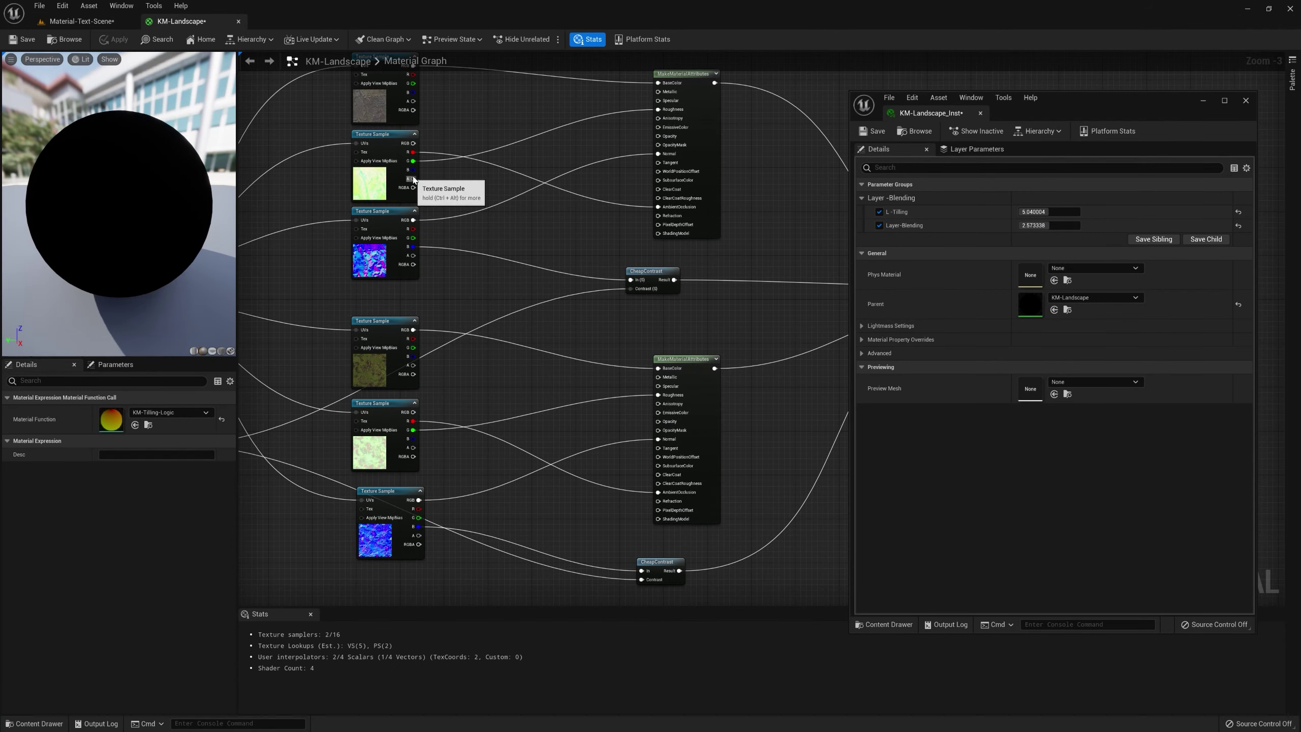
drag(413, 169, 631, 280)
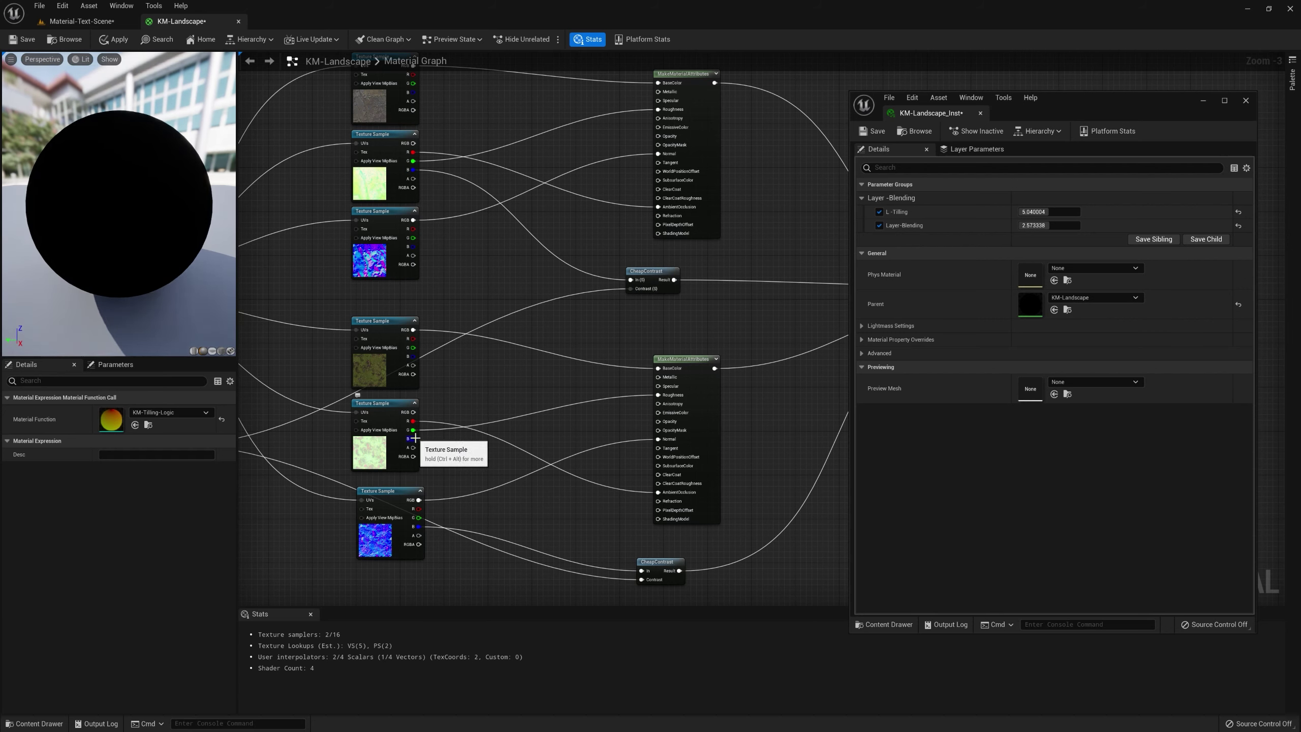
drag(413, 439, 642, 571)
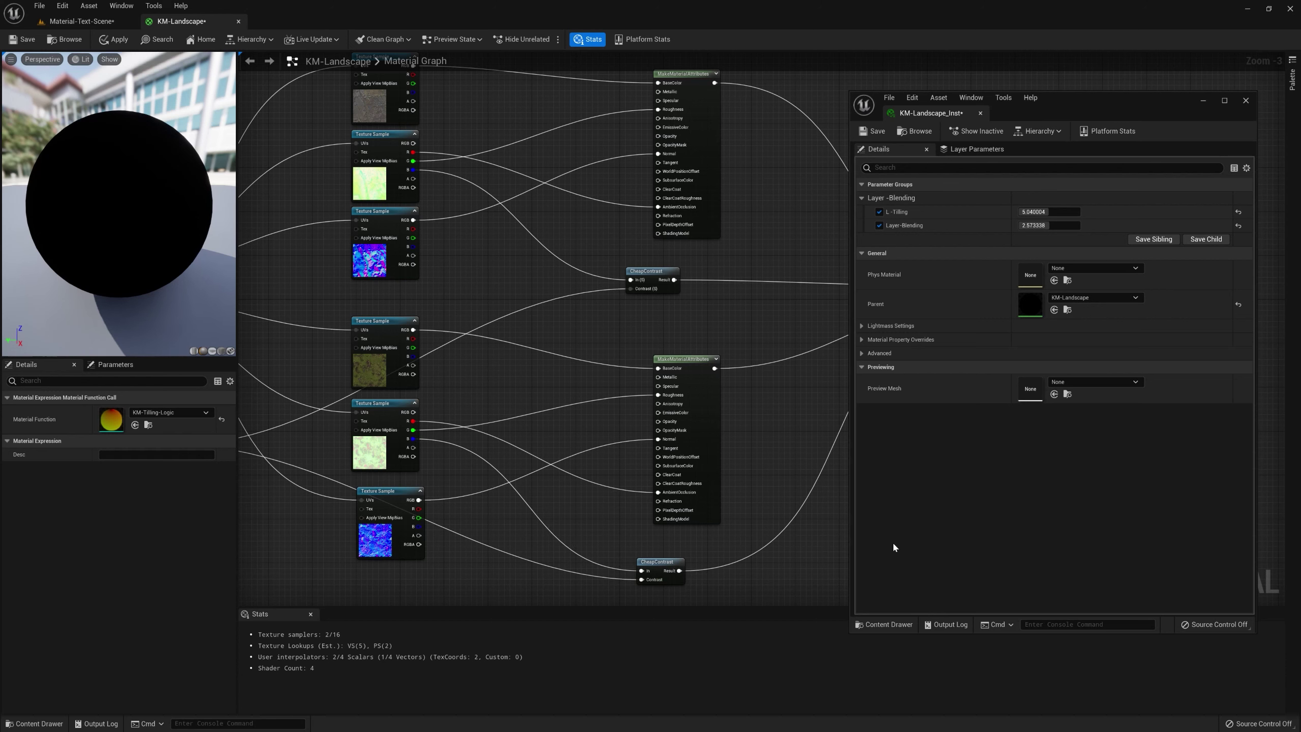
click(113, 40)
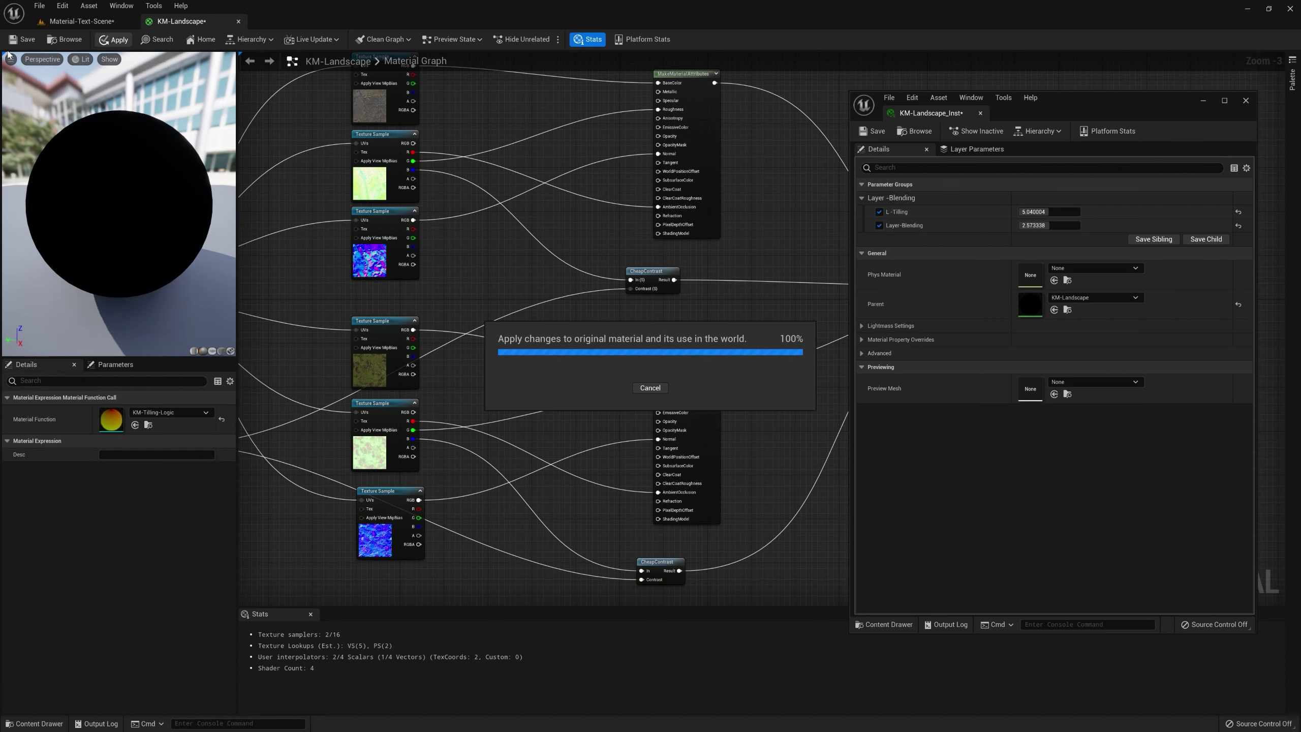
Step: Return to the Material-Text-Scene level and set Layer-Blending to about 2.51, checking the moss edge from several distances
click(85, 22)
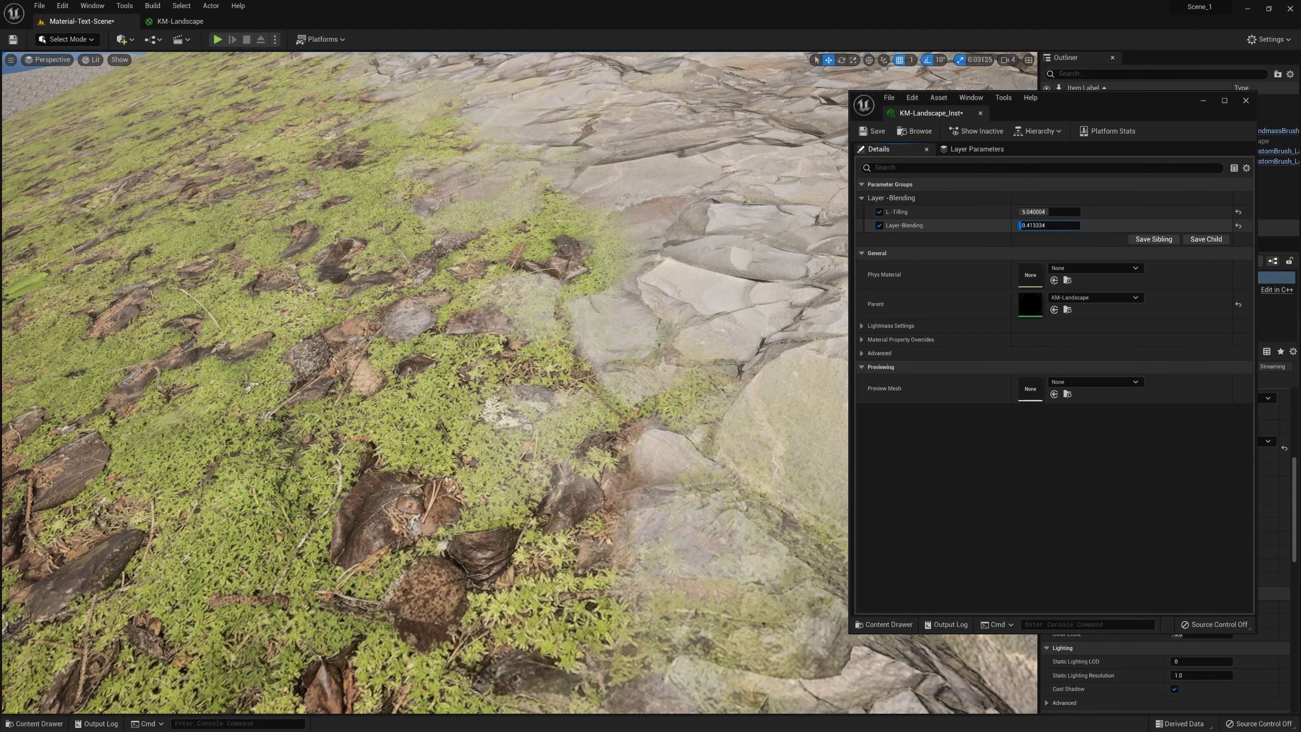
drag(1037, 226, 1047, 226)
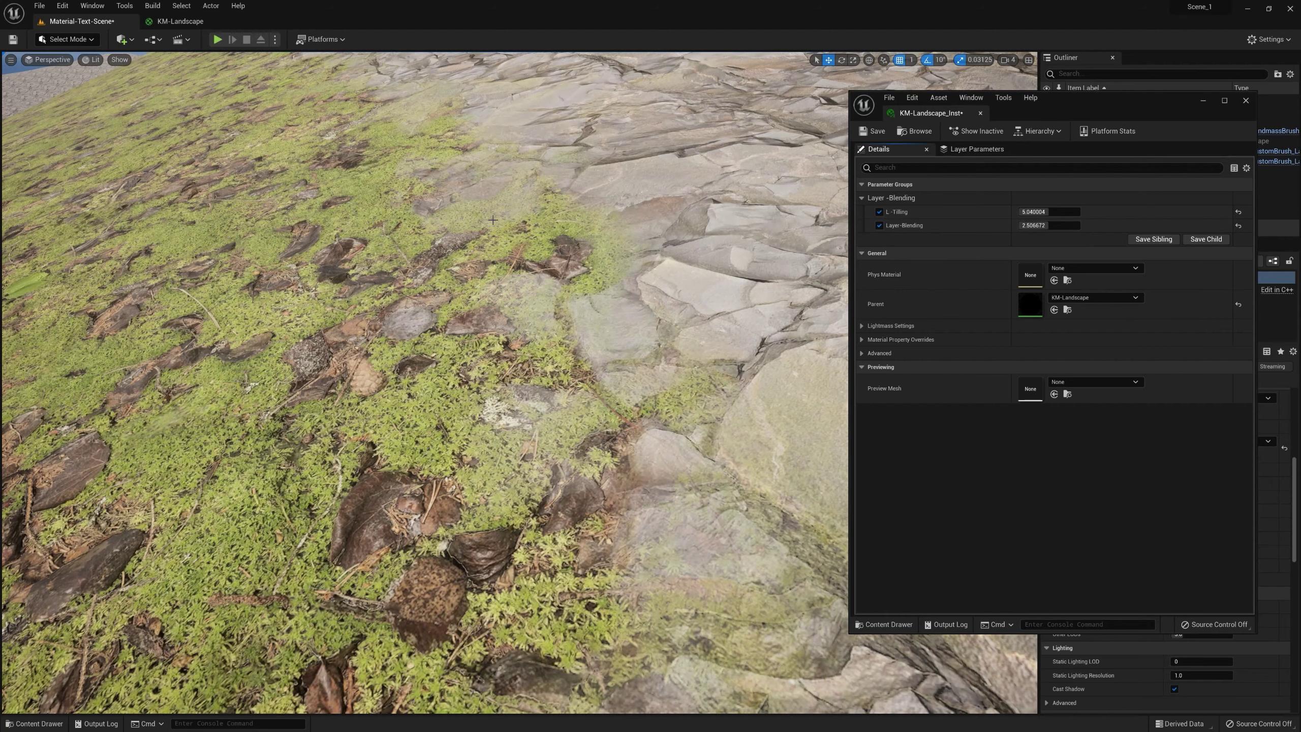
key(s)
right_drag(775, 458, 826, 434)
key(w)
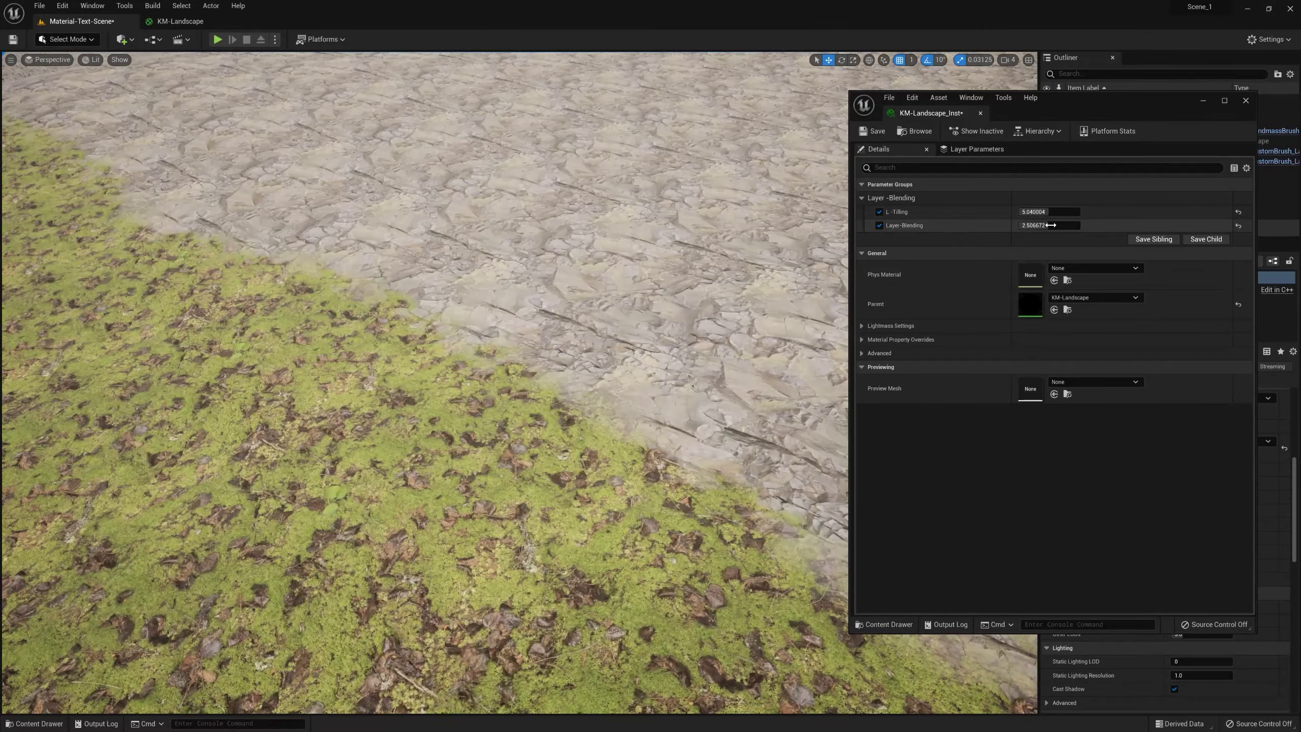
Step: Set L -Tilling to 10.0 in KM-Landscape_Inst, check it across the terrain, and save and close the instance
drag(1047, 211, 1050, 213)
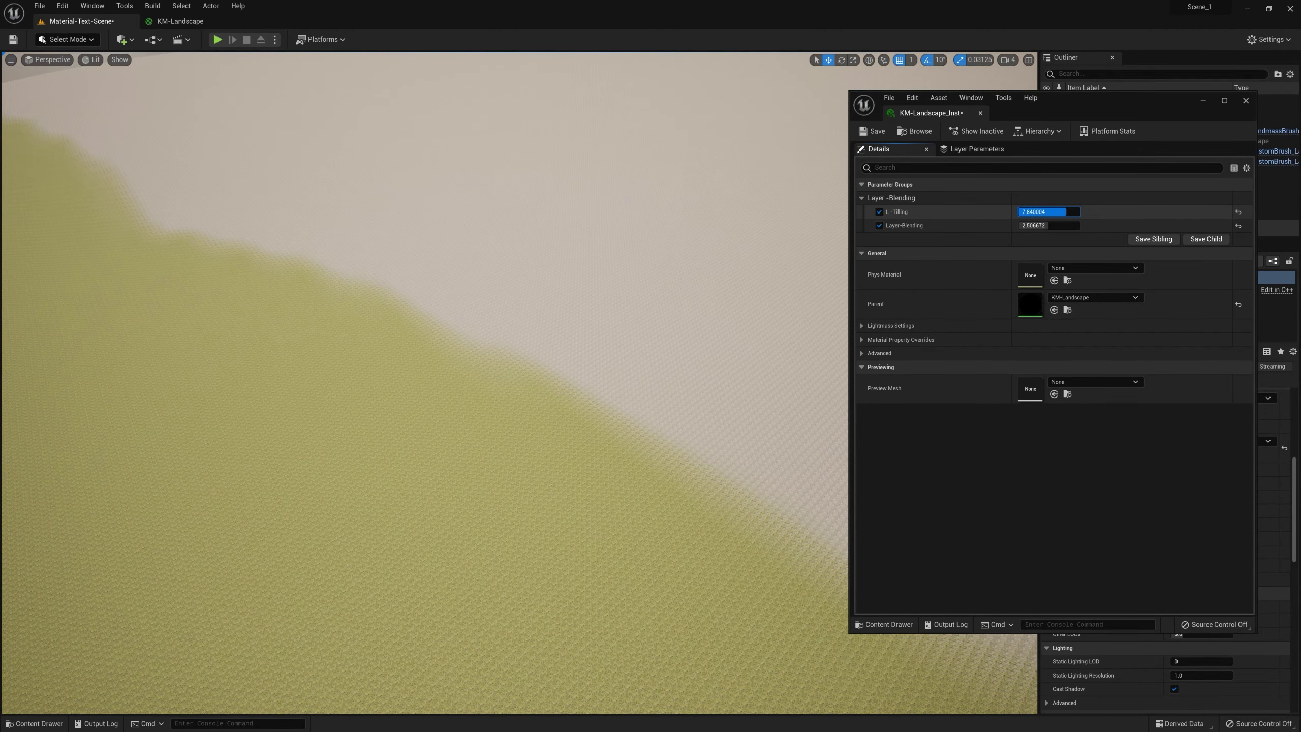
key(Return)
right_drag(512, 359, 663, 370)
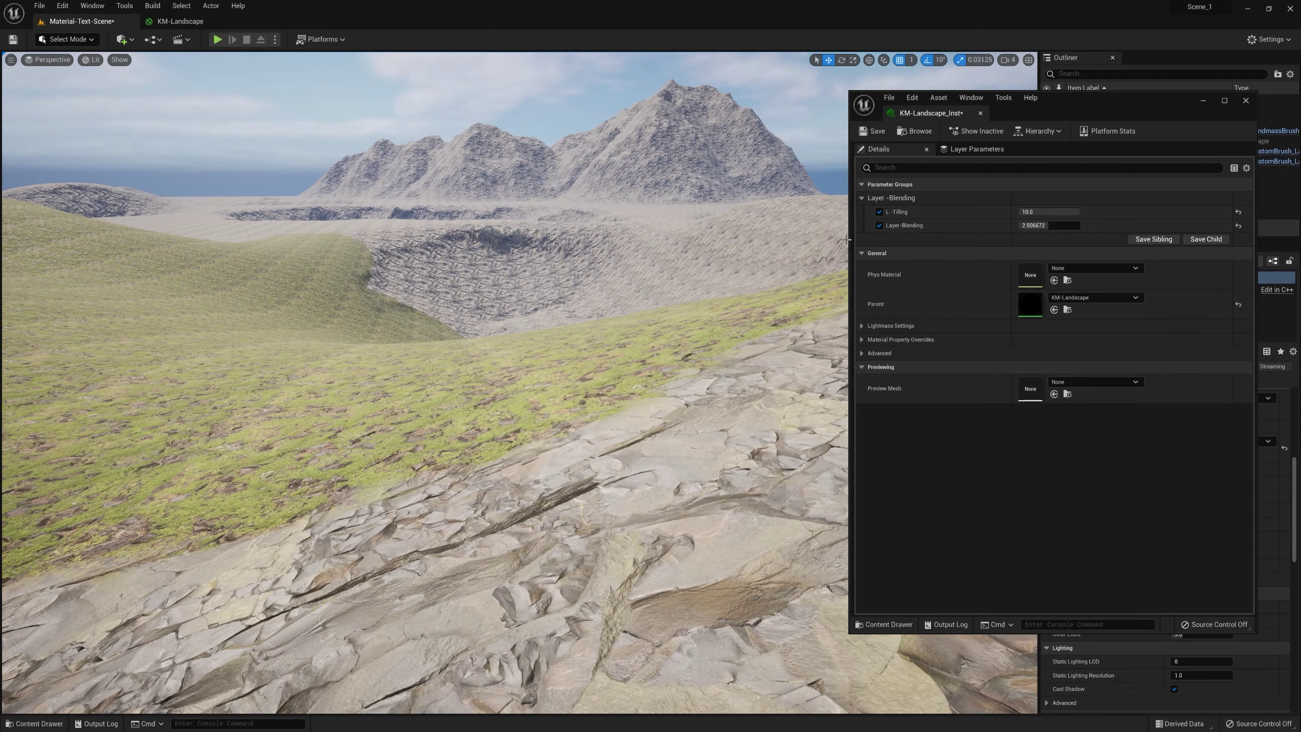
mouse_move(512, 359)
right_down()
mouse_move(512, 421)
mouse_move(512, 359)
mouse_move(492, 363)
right_up()
right_drag(520, 382, 287, 290)
key(ctrl+s)
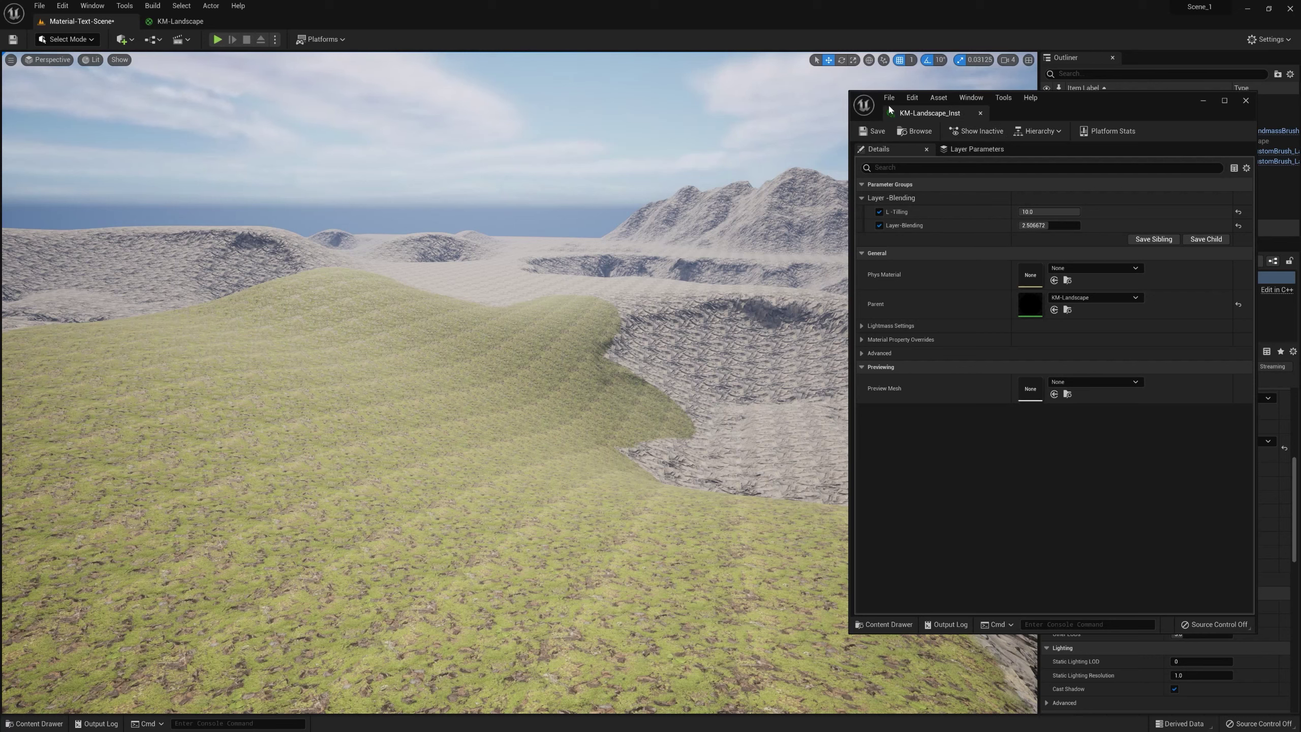
click(980, 112)
Step: Review the whole KM-Landscape graph, focusing on how L -Tilling and KM-Tilling-Logic feed the texture samples
click(174, 21)
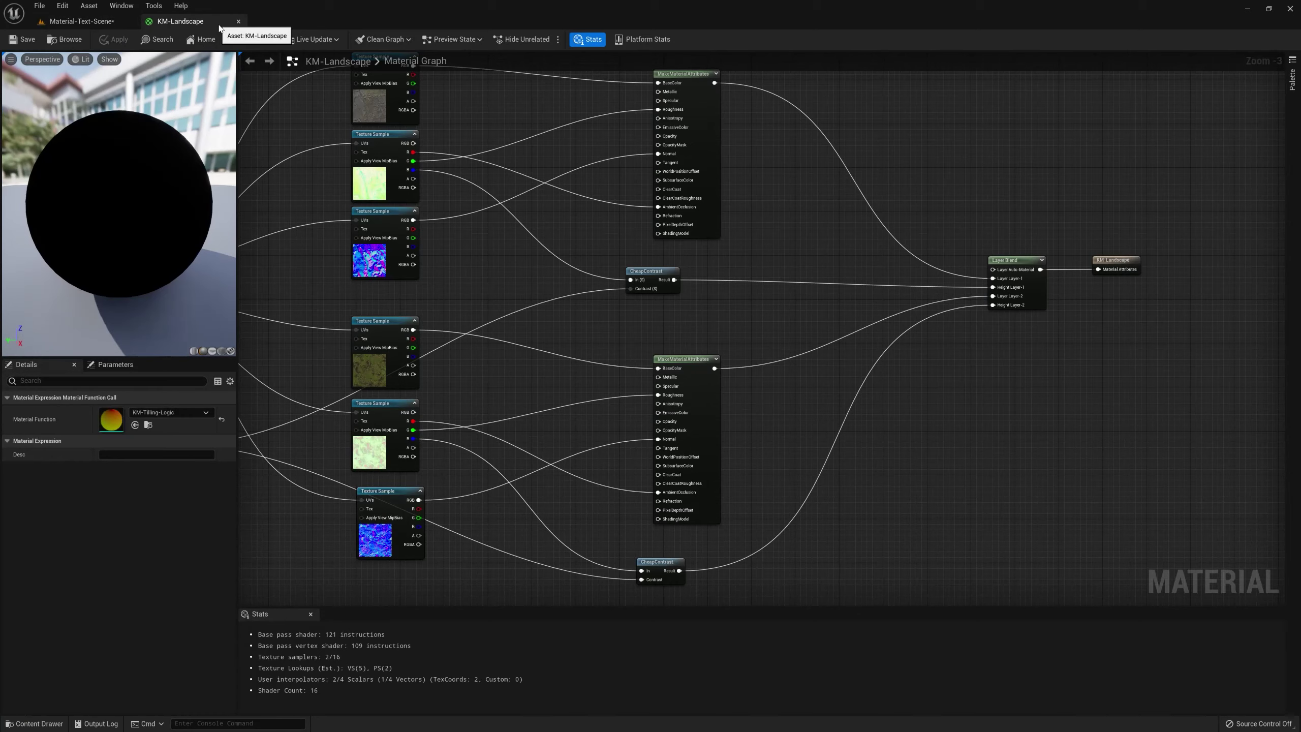
scroll(705, 247, down, 6)
scroll(702, 301, up, 6)
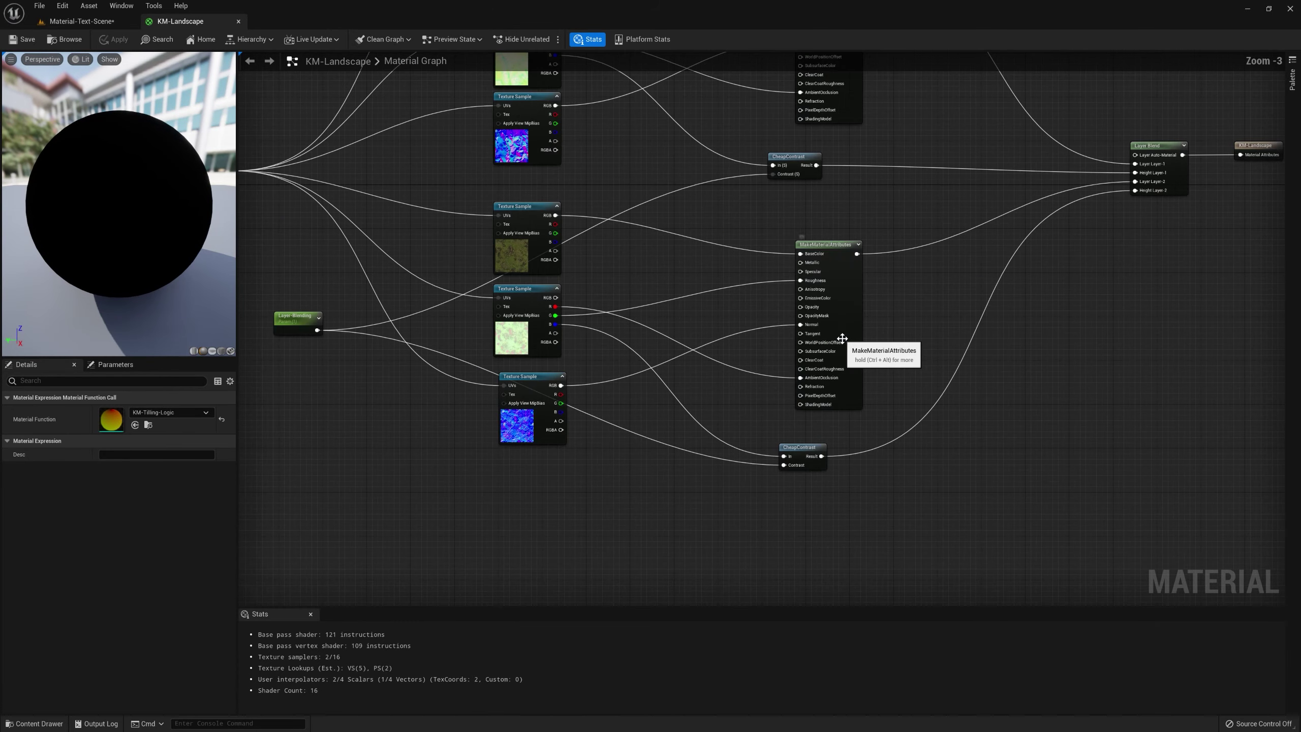
scroll(701, 295, down, 6)
scroll(725, 325, up, 6)
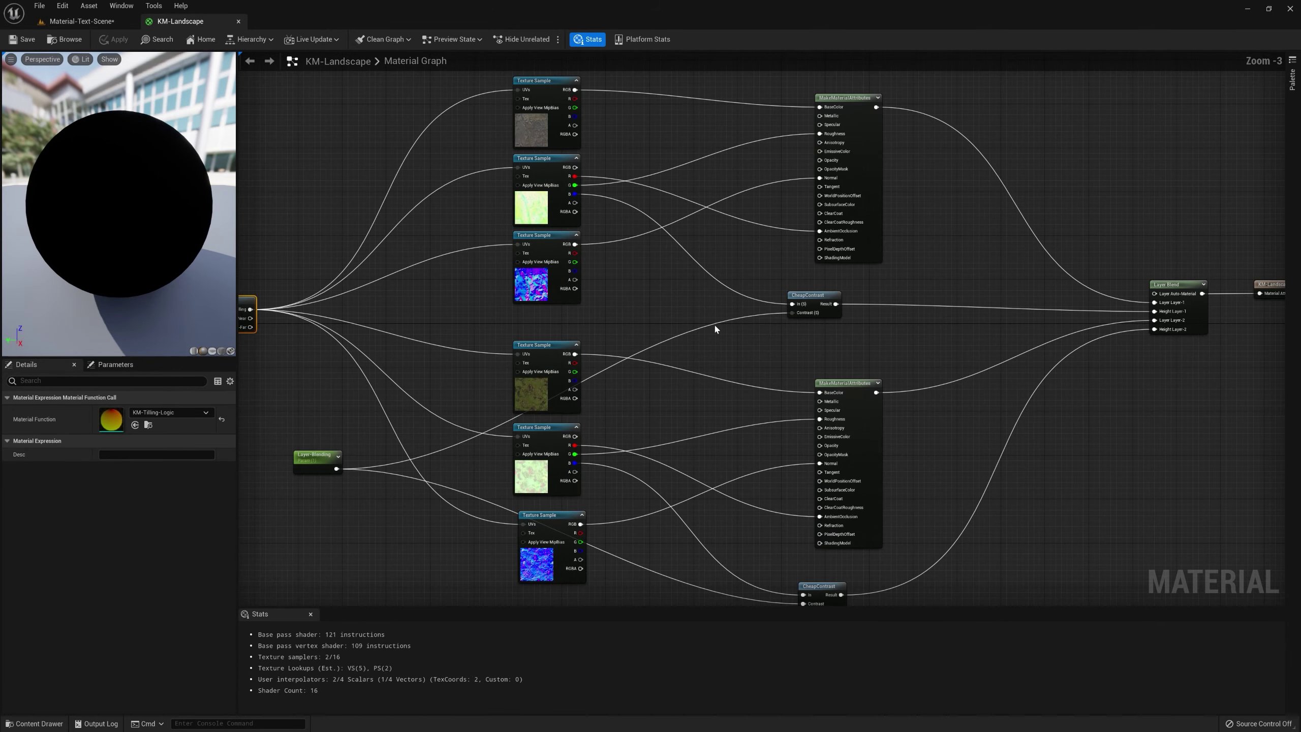
scroll(789, 316, down, 2)
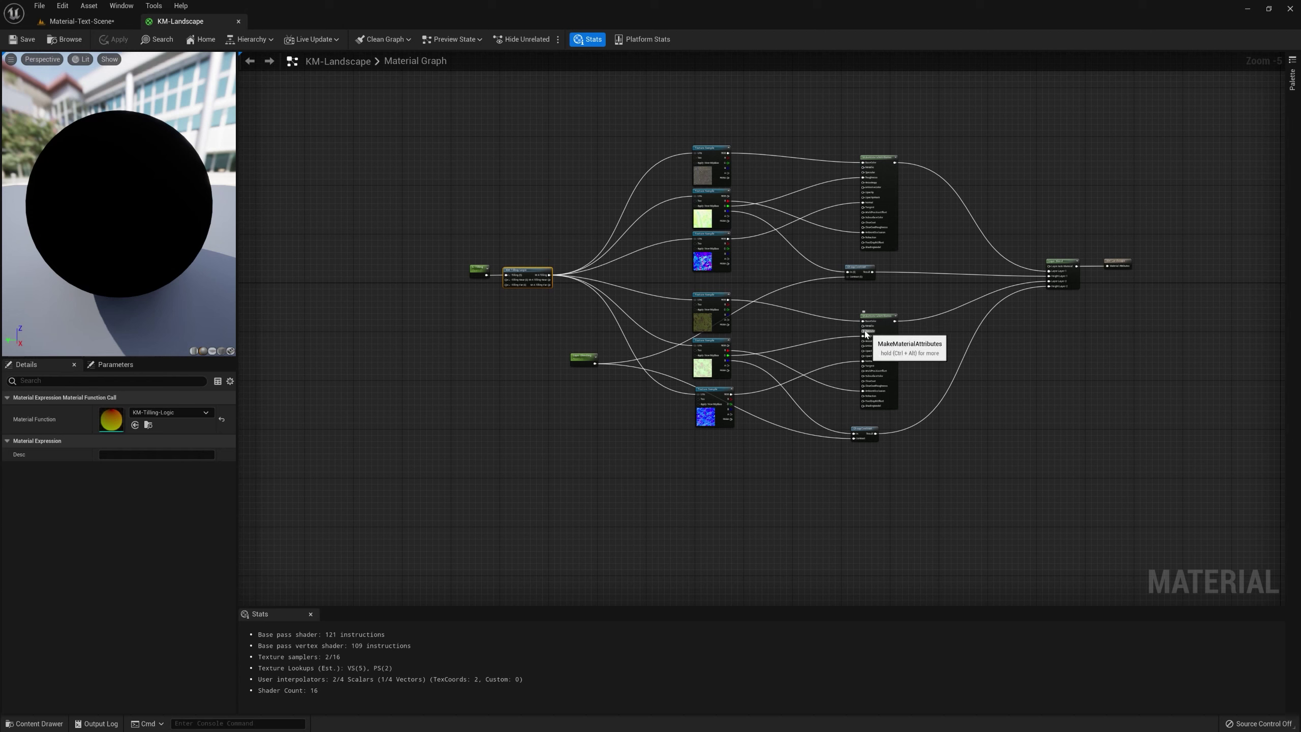
drag(465, 236, 507, 297)
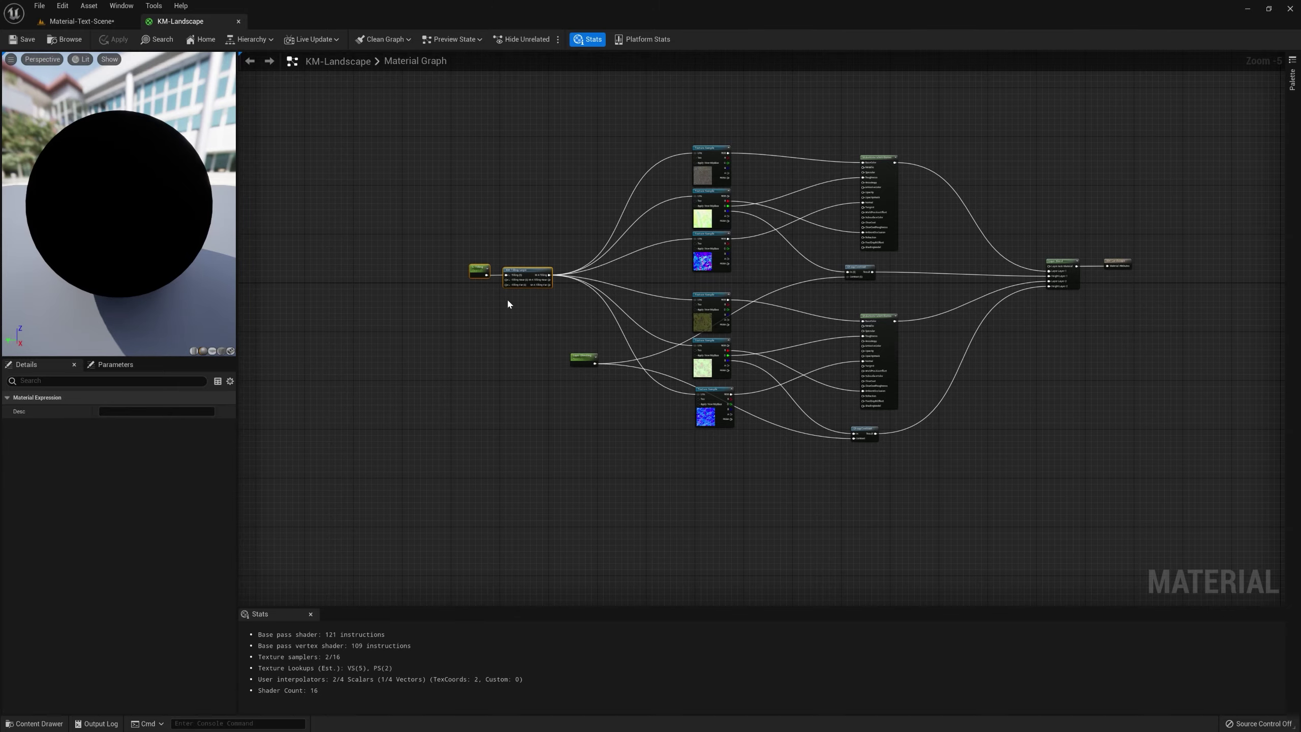
scroll(513, 296, up, 5)
click(571, 300)
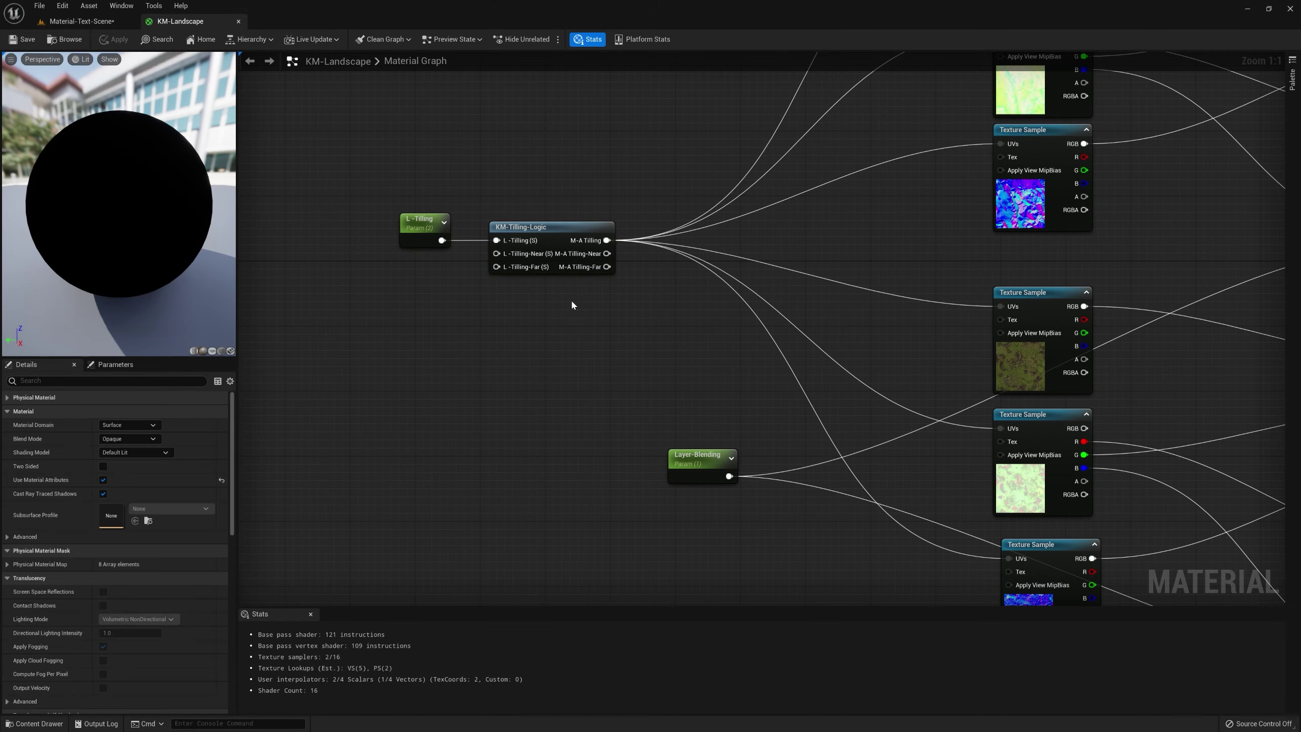
Step: Examine the Layer-Blending, CheapContrast and Layer Blend connections in KM-Landscape, and run the pending autosave immediately
right_drag(513, 313, 432, 427)
scroll(538, 420, down, 2)
right_drag(641, 429, 526, 260)
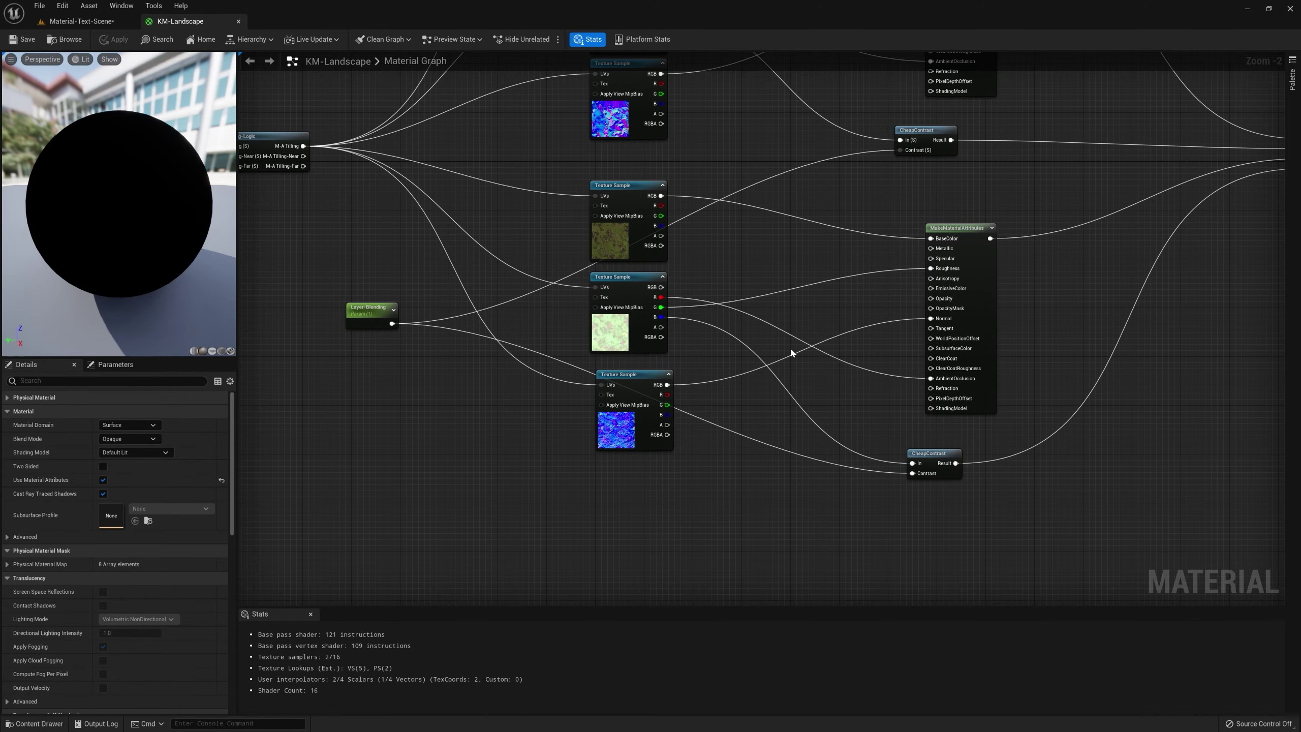
right_drag(791, 352, 795, 552)
right_drag(772, 482, 776, 408)
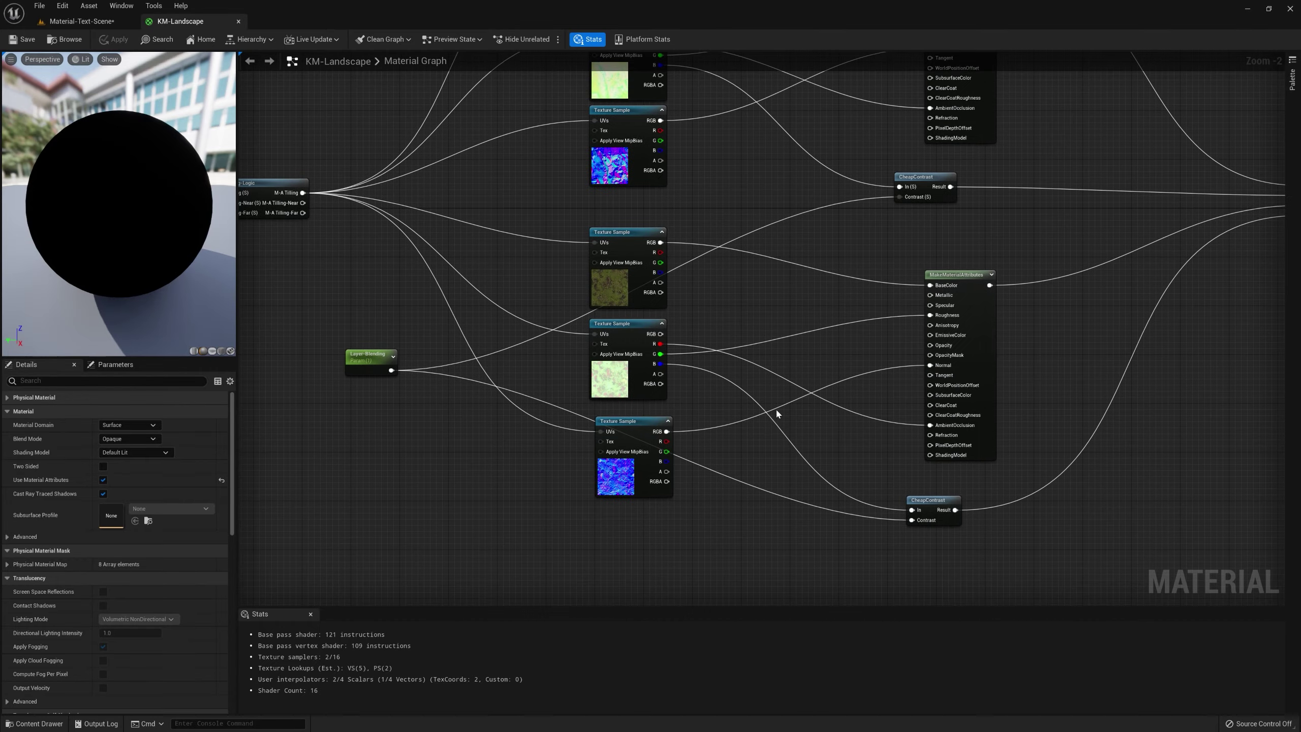
scroll(781, 358, down, 6)
scroll(788, 325, up, 5)
right_drag(788, 325, 740, 368)
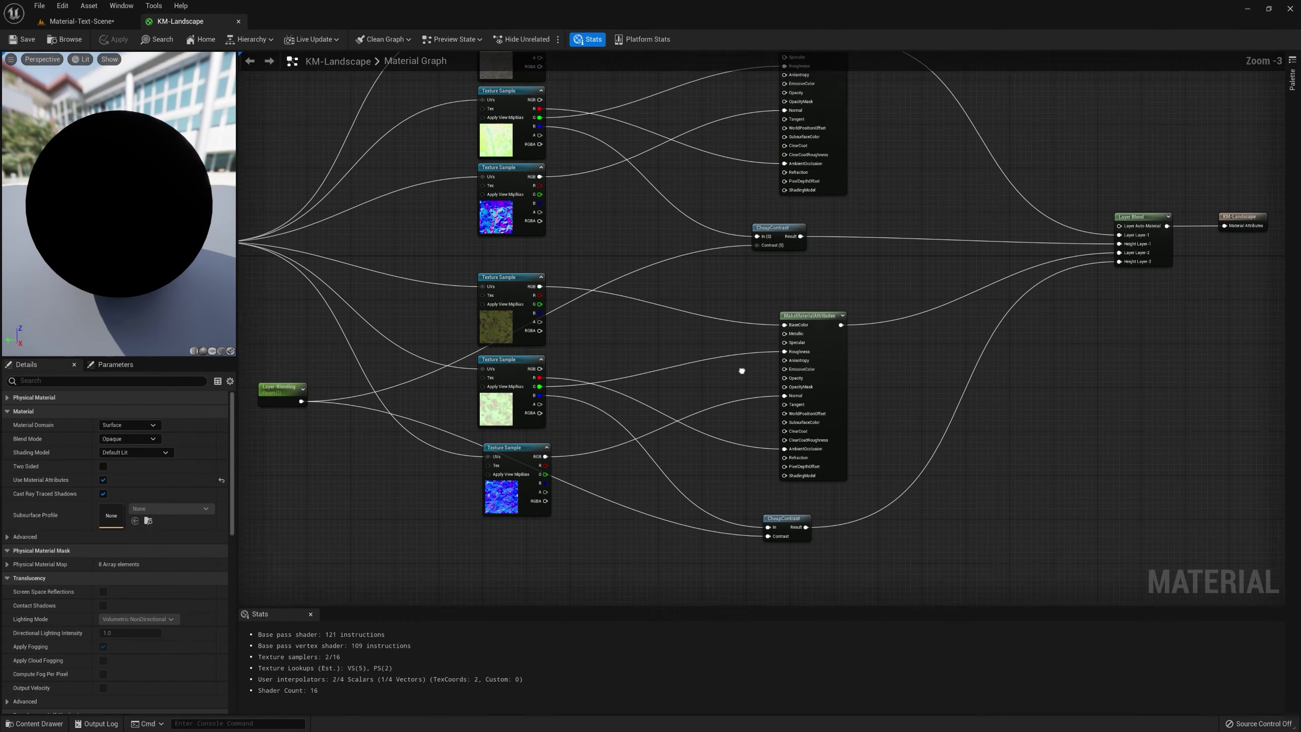
scroll(778, 487, down, 2)
right_drag(821, 478, 753, 424)
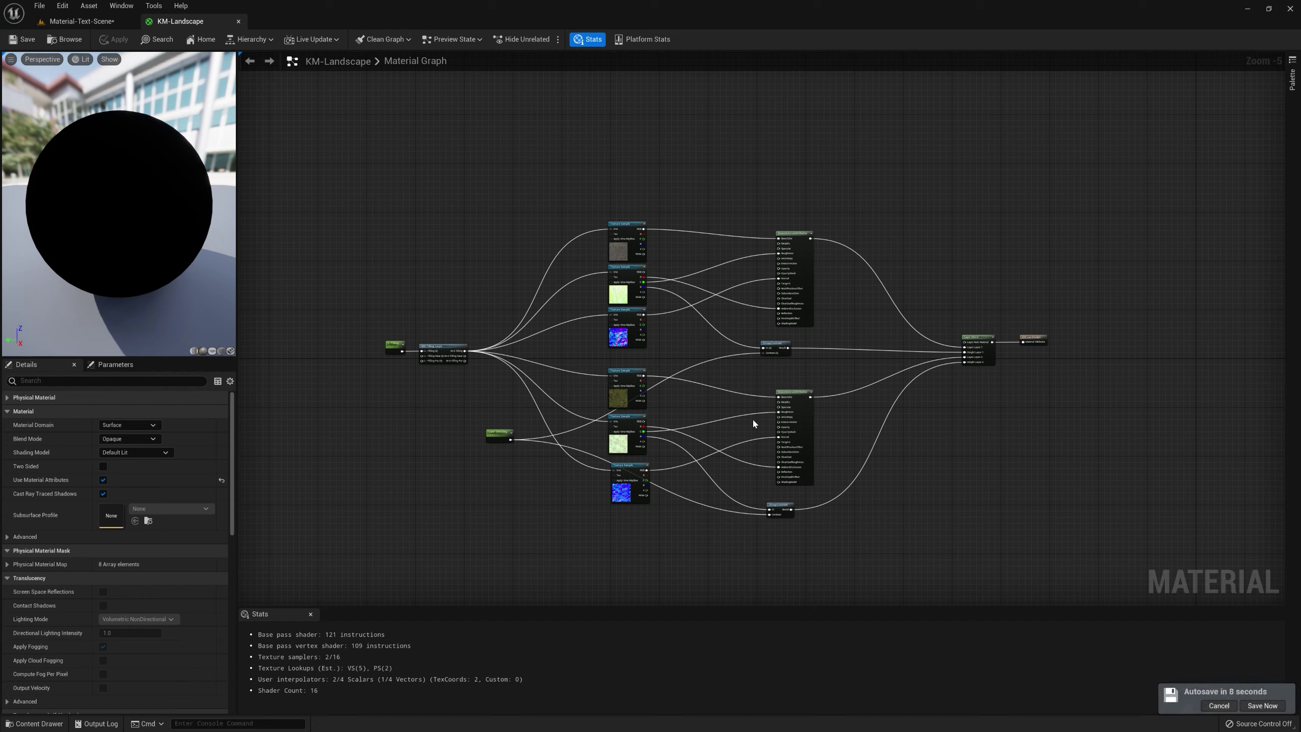
click(1262, 705)
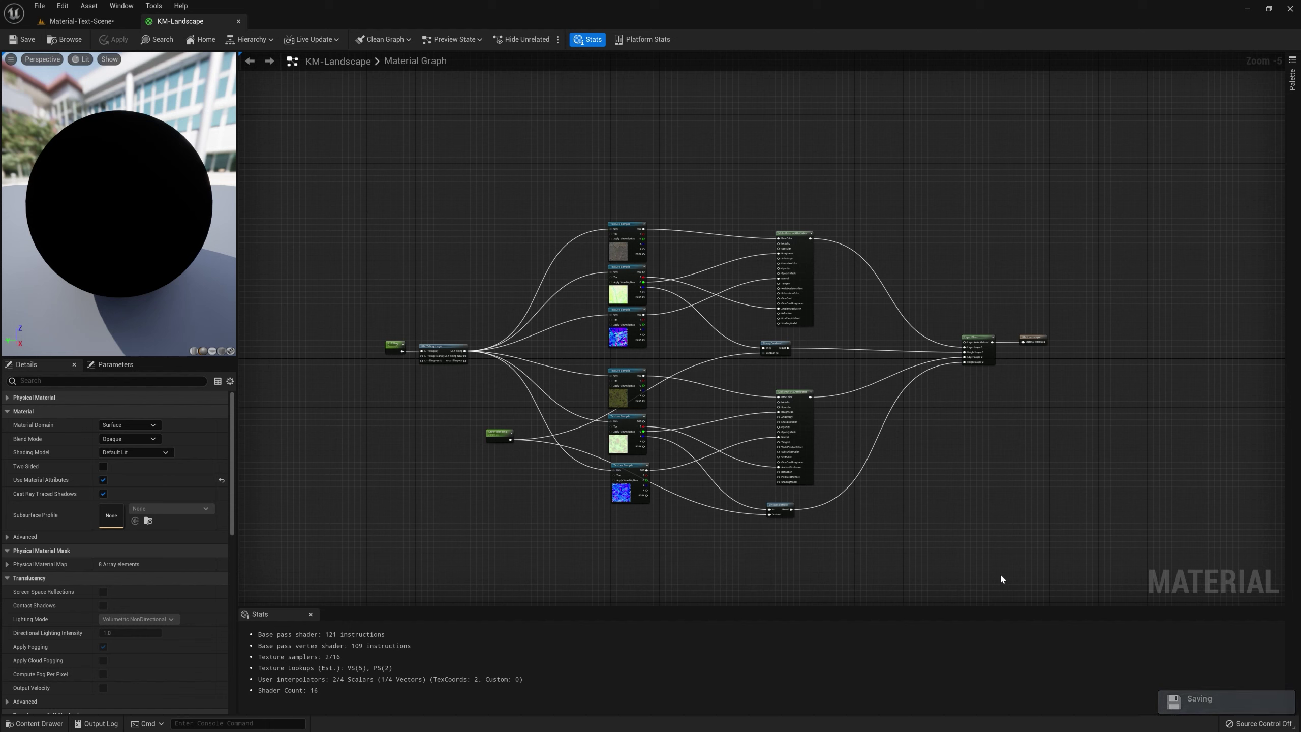